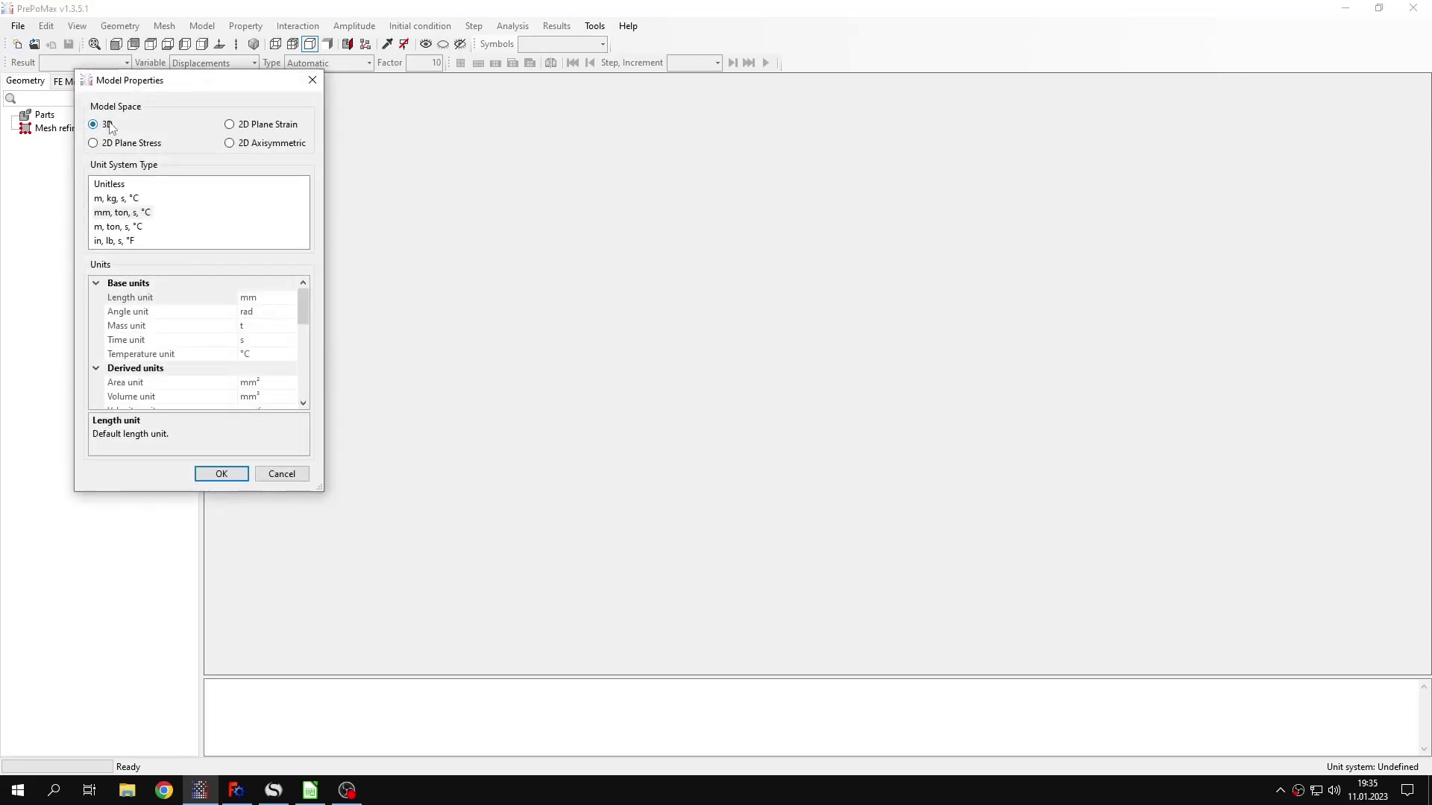
Create a 3D model in the mm, ton, s, °C unit system and import the cylindrical shell geometry file.
click(222, 473)
key(ctrl+o)
scroll(445, 231, down, 15)
click(306, 349)
key(Return)
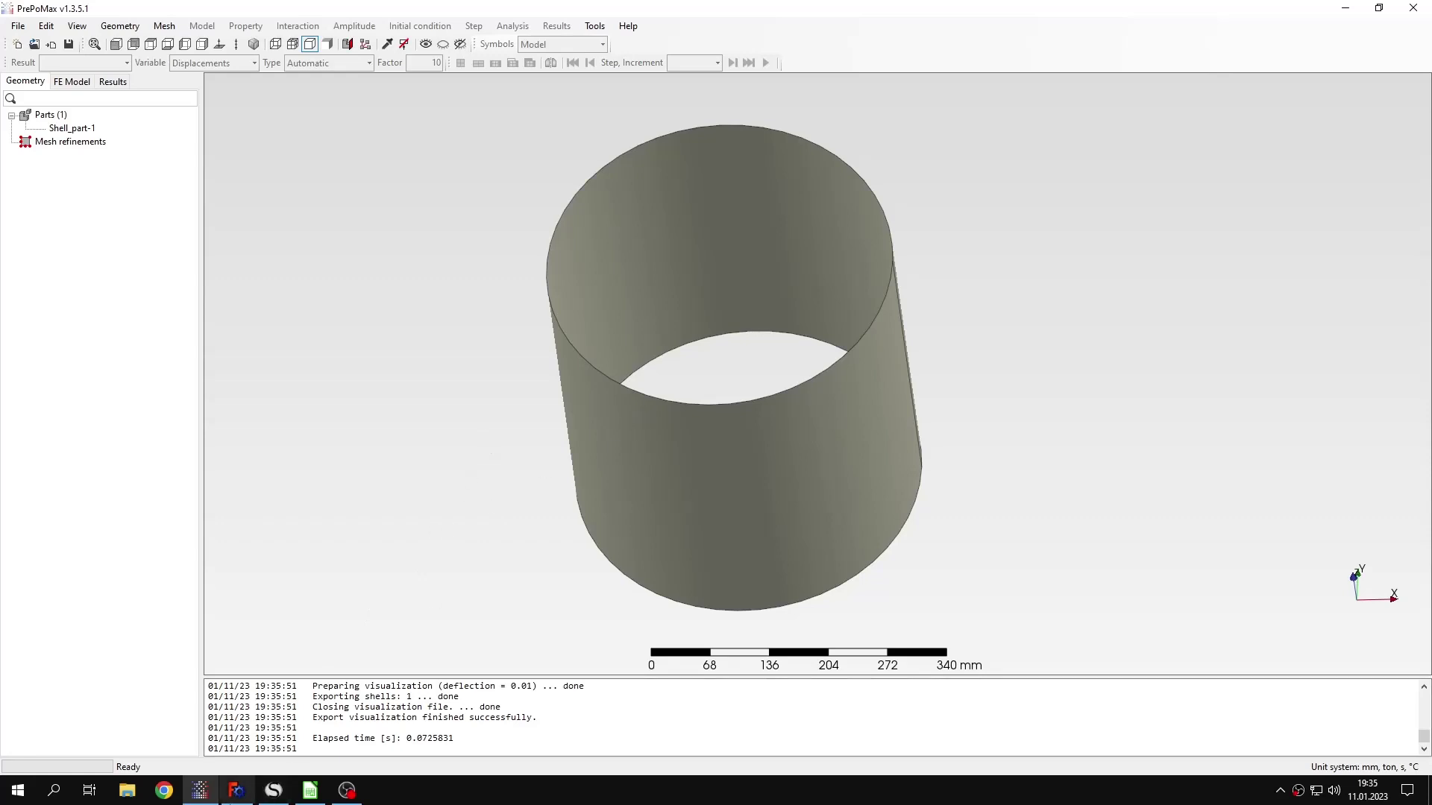
Switch to FreeCAD and examine the base circle sketch and the extrusion properties of the cylindrical shell.
key(alt+Tab)
click(78, 184)
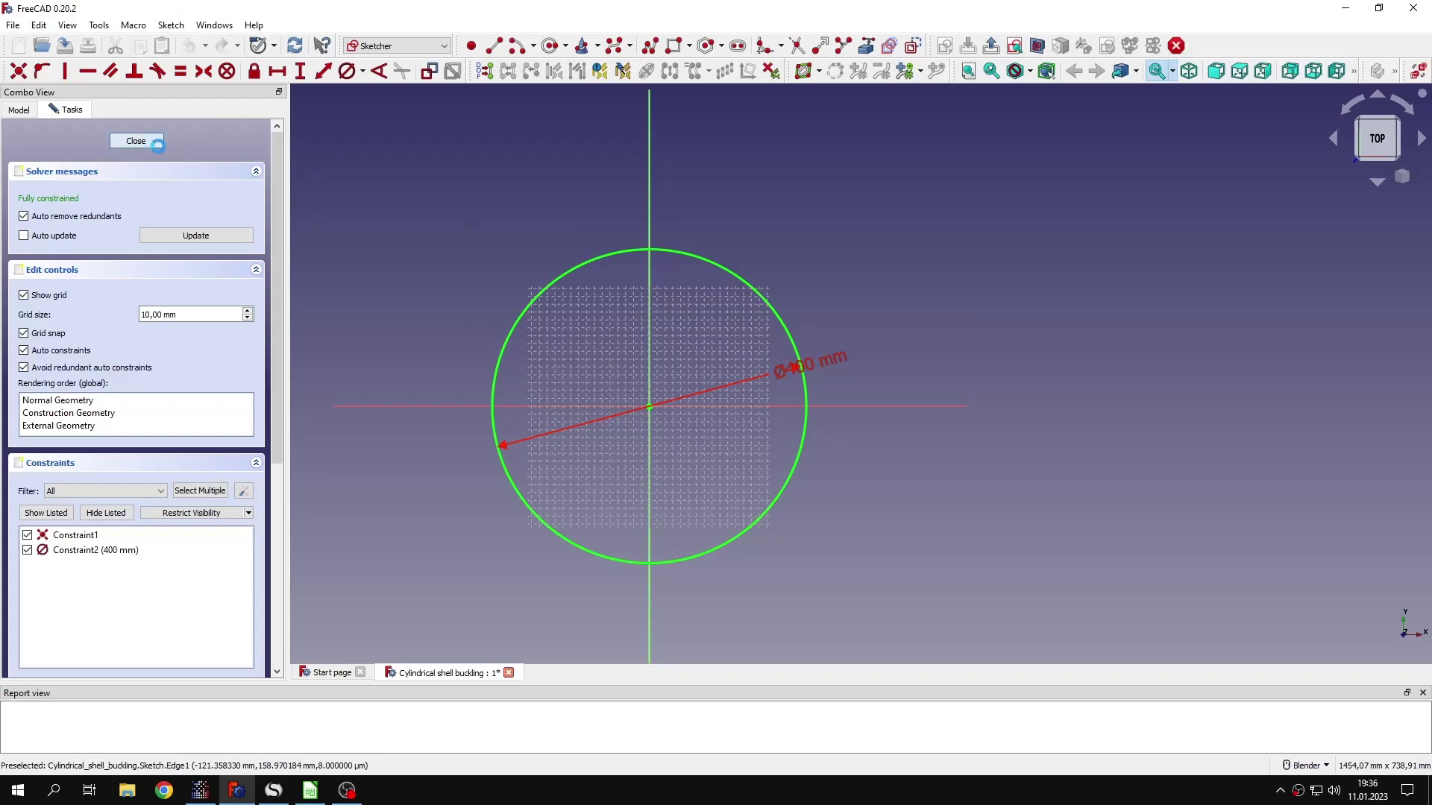
click(139, 137)
click(156, 170)
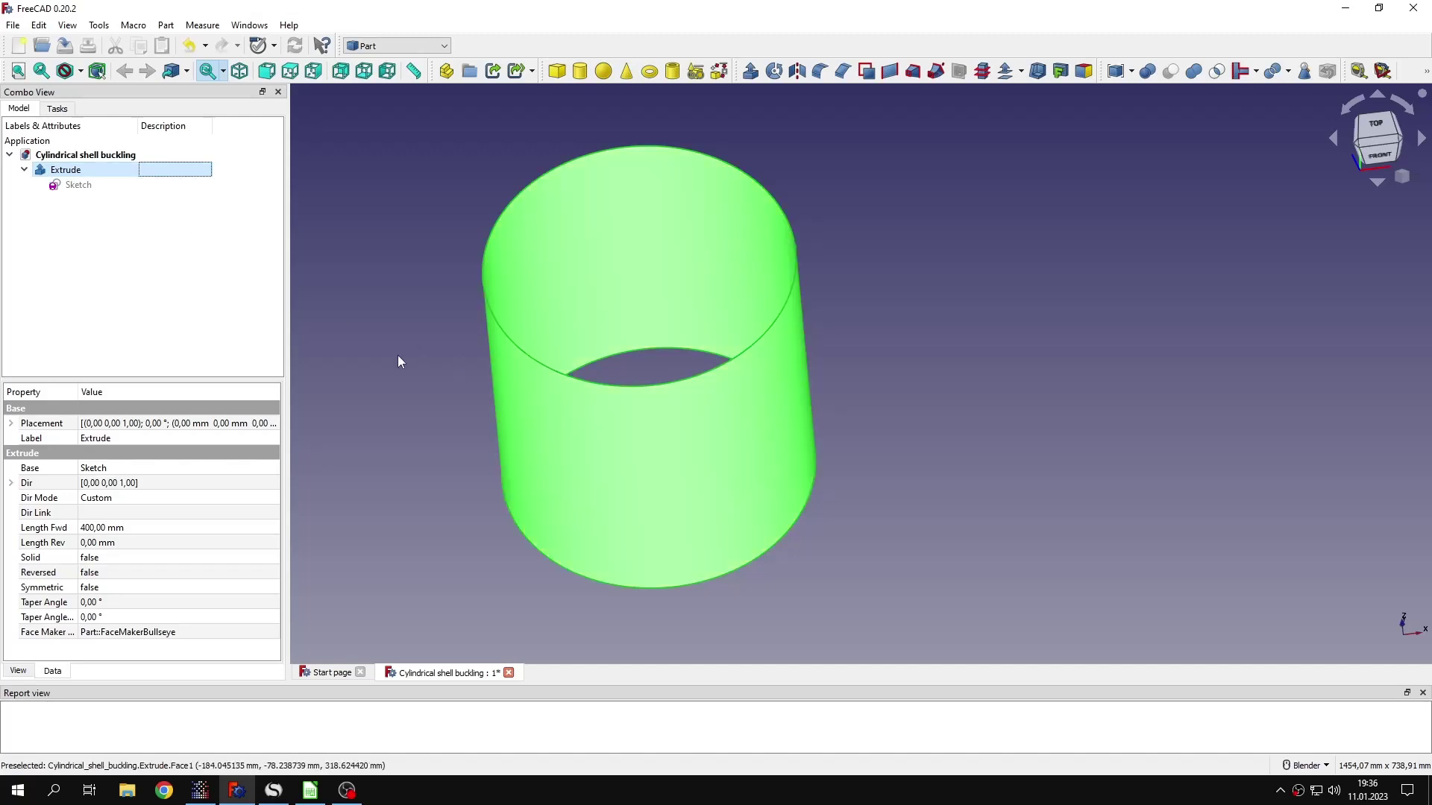
click(399, 356)
Switch back to PrePoMax and set the maximum element size in the shell part's meshing parameters to 7 mm.
key(alt+Tab)
middle_drag(788, 328, 741, 328)
right_click(663, 314)
click(705, 359)
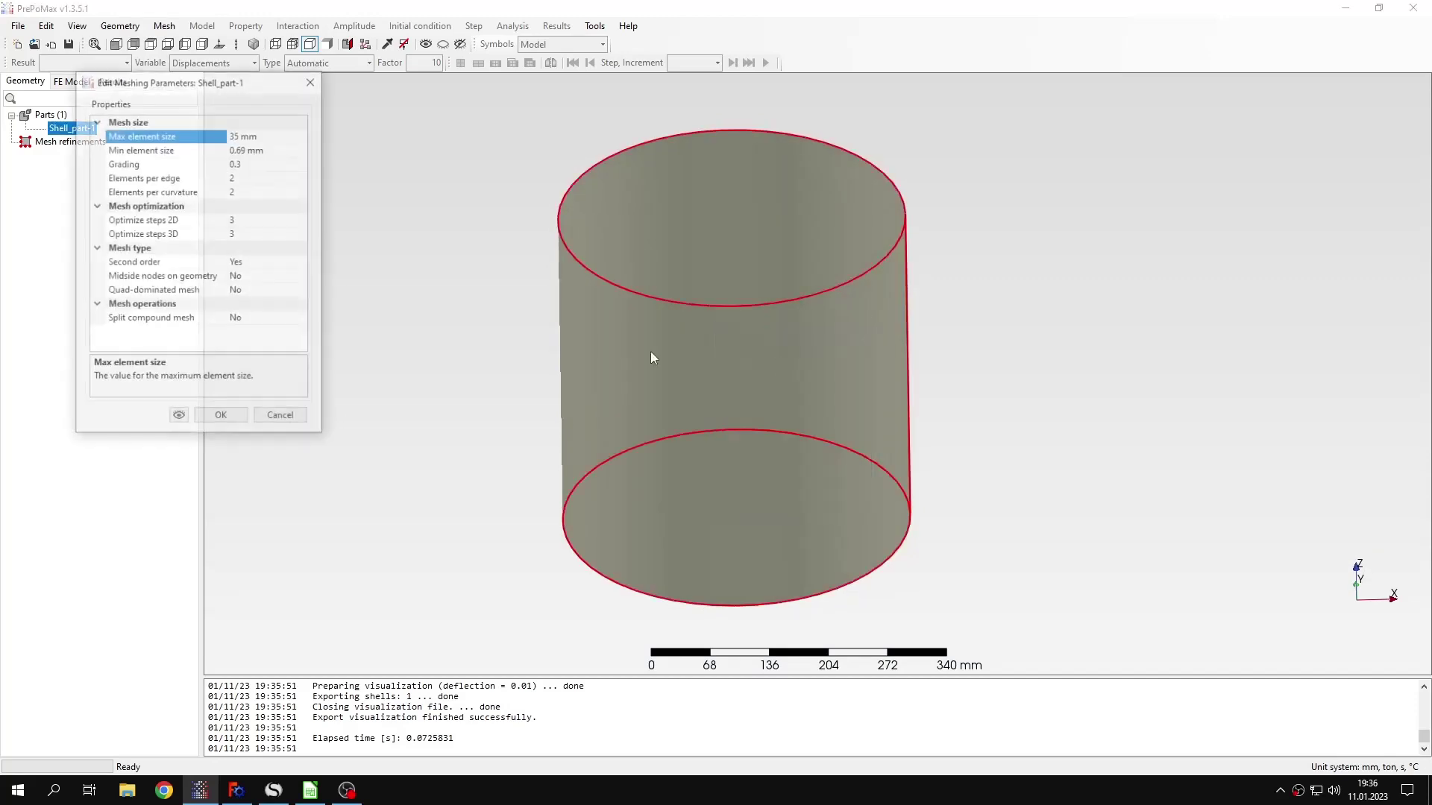
drag(229, 87, 408, 154)
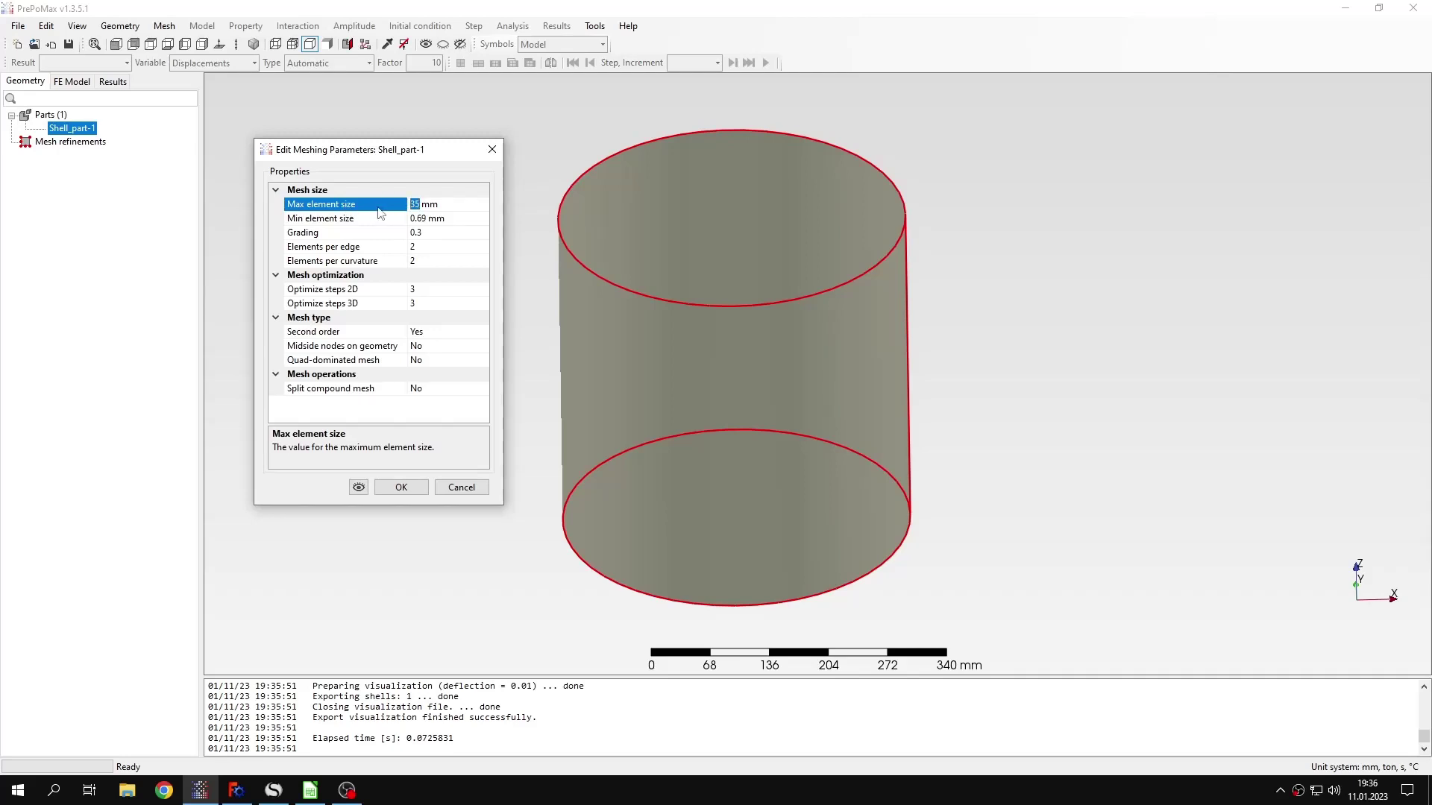
text(7)
Enable the quad-dominated mesh and disable second-order elements in the shell part's meshing parameters.
click(437, 360)
click(482, 360)
click(416, 373)
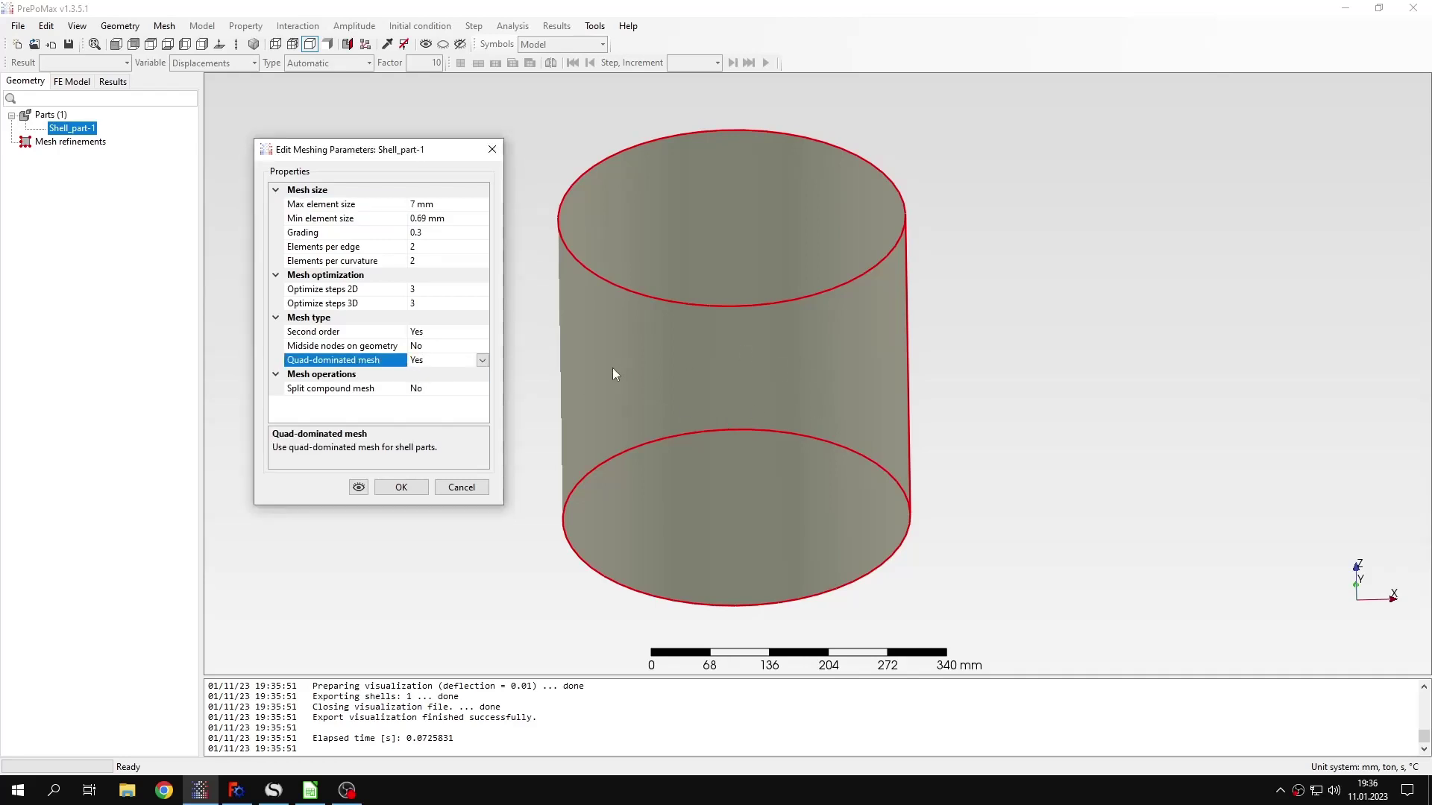
click(440, 333)
click(482, 332)
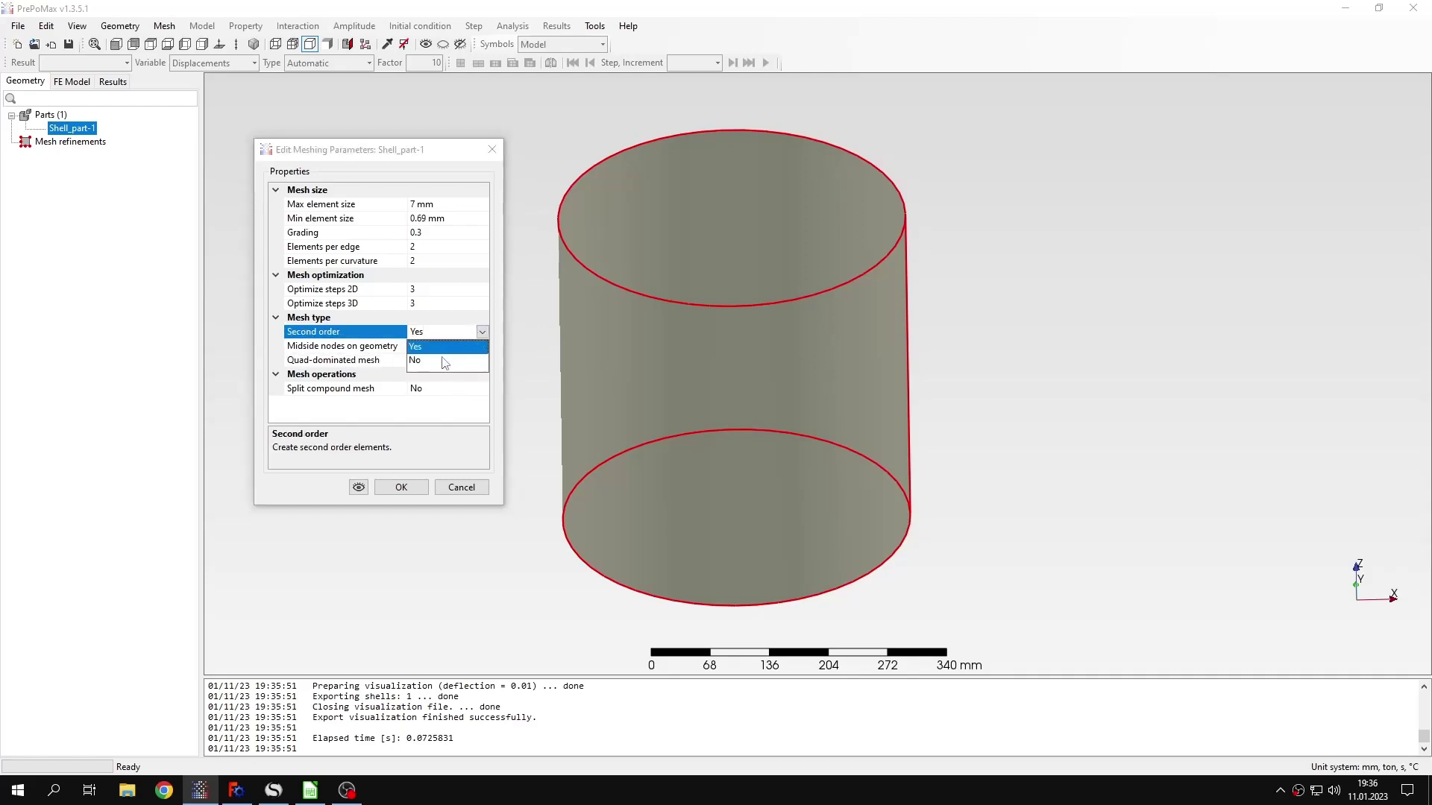
click(442, 360)
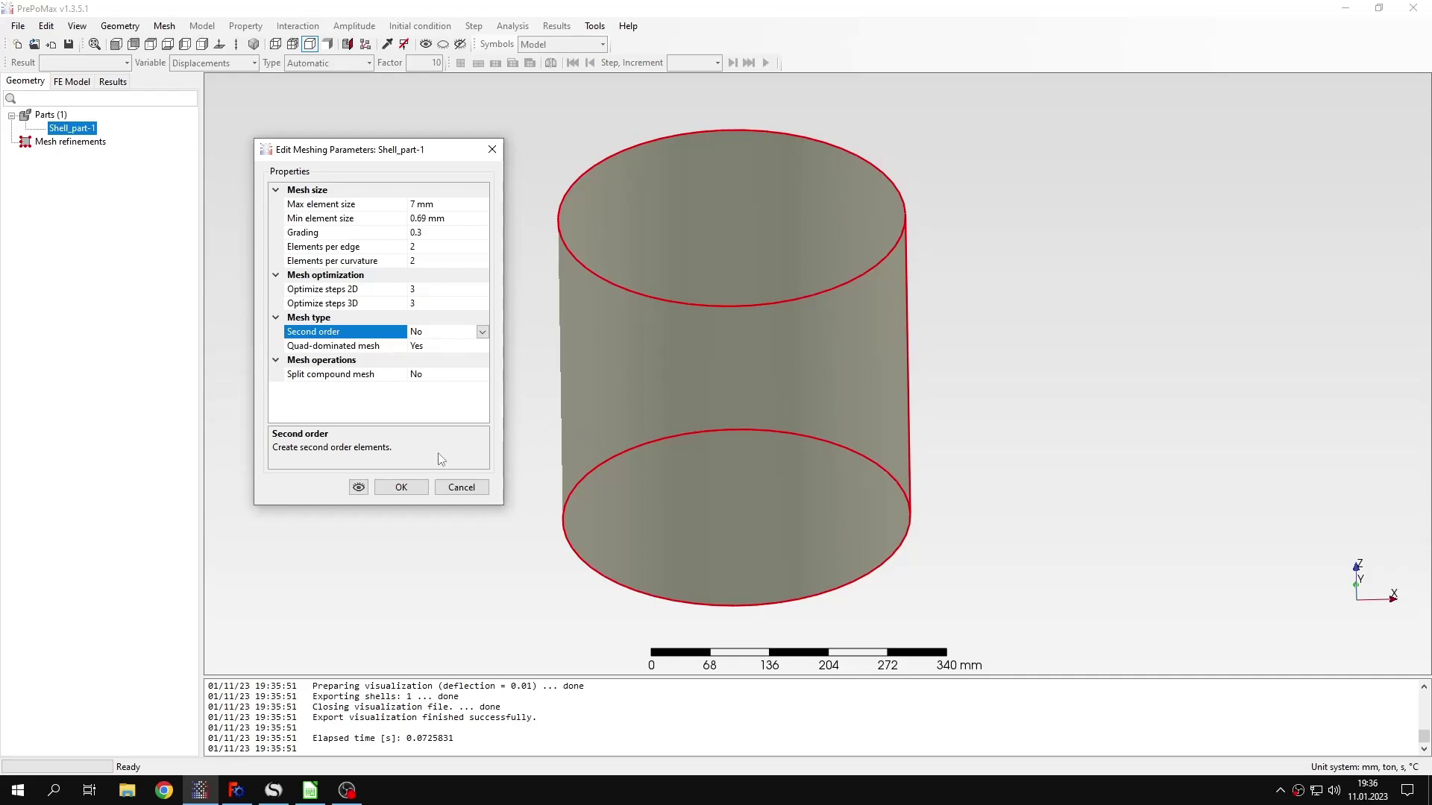
click(401, 487)
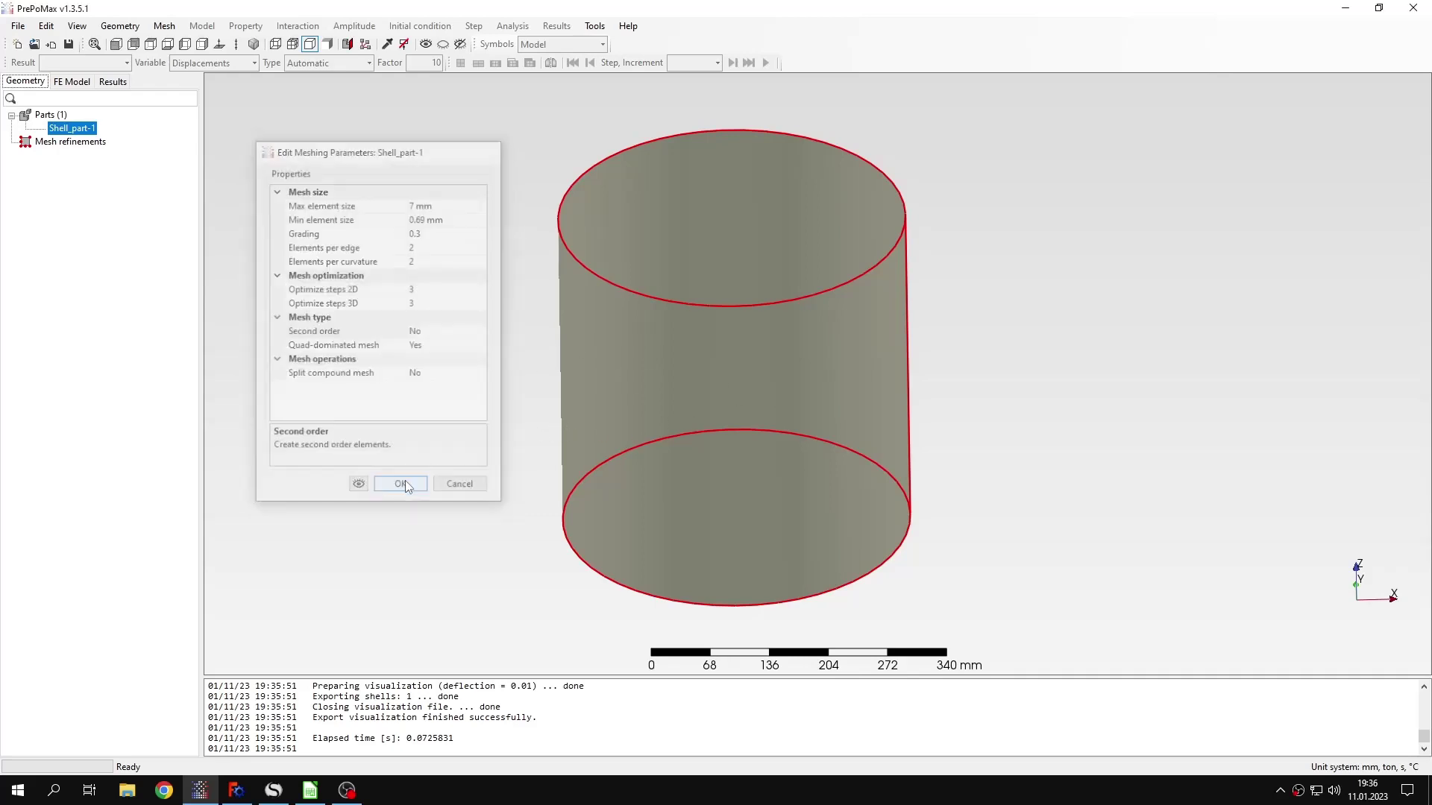
Generate the mesh of the shell part and inspect its element pattern from several directions.
right_click(678, 391)
click(750, 471)
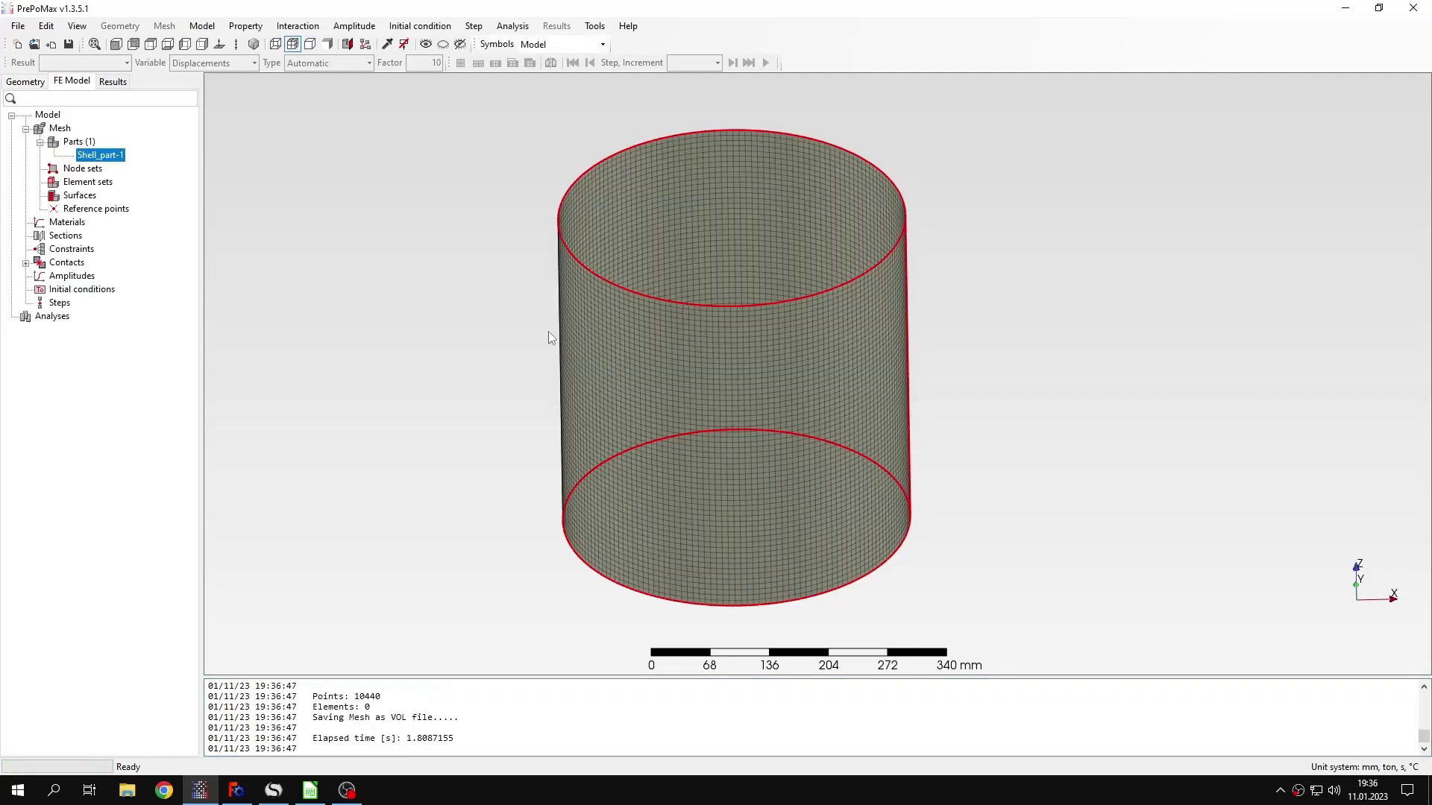
middle_drag(598, 359, 783, 372)
middle_drag(722, 326, 895, 298)
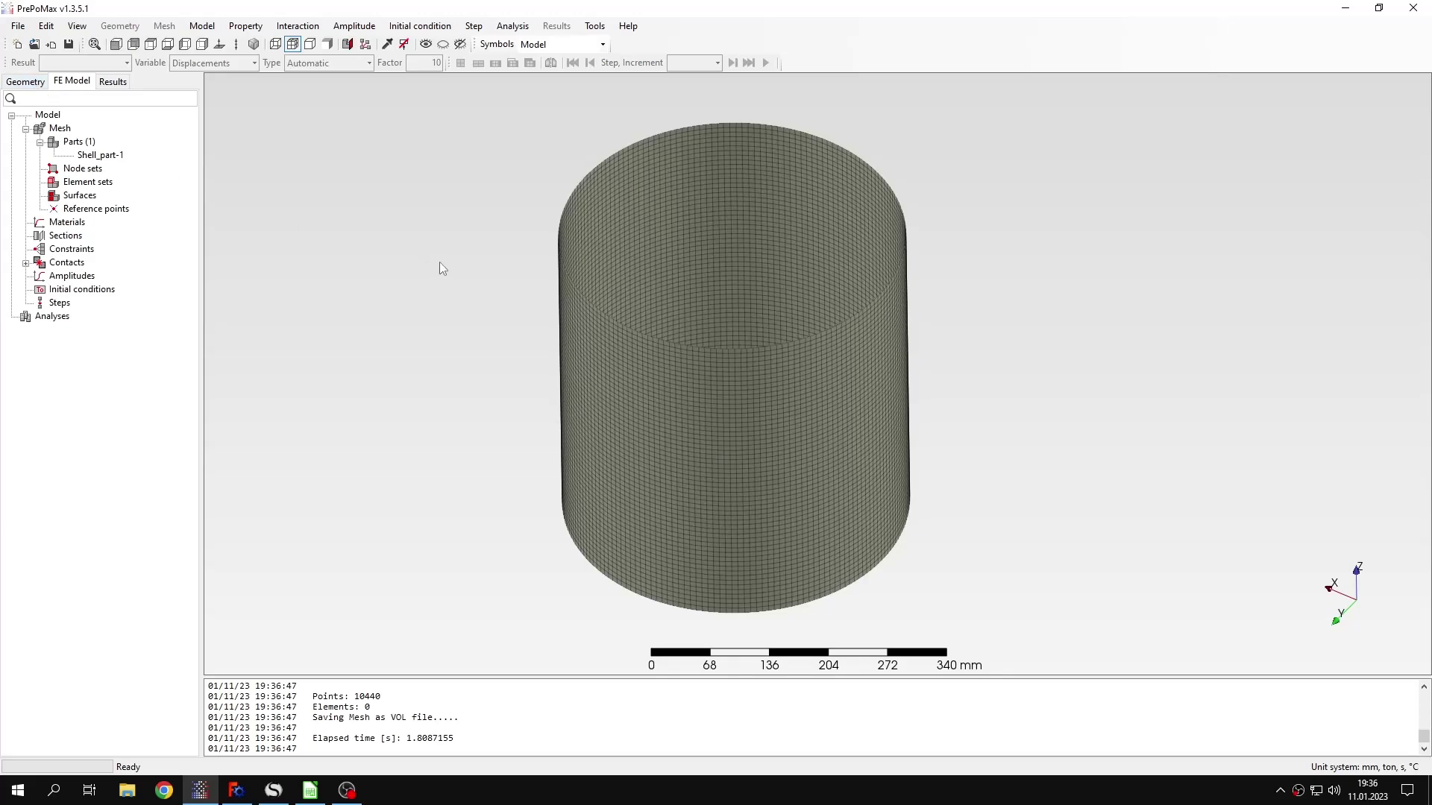
middle_drag(792, 422, 603, 287)
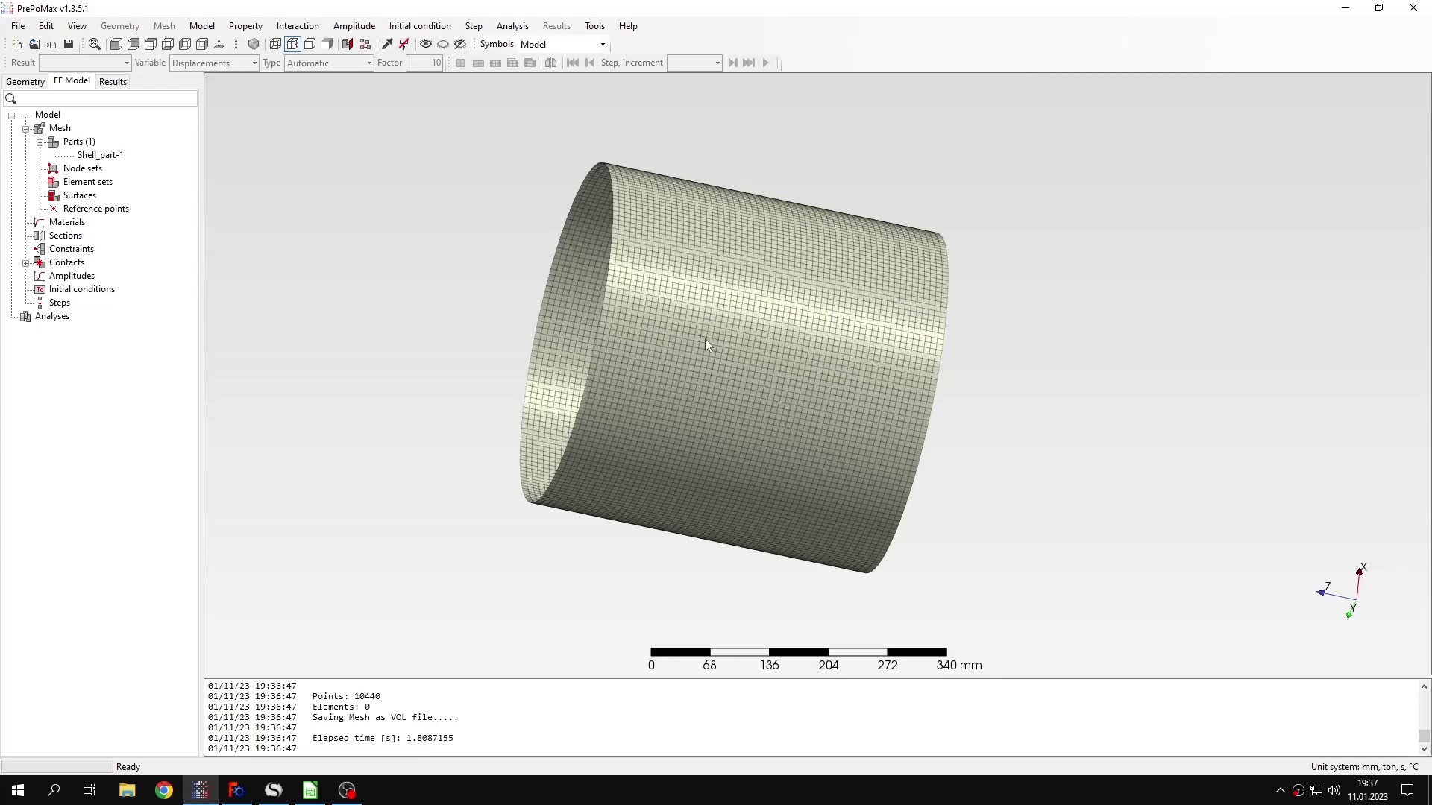
middle_drag(662, 392, 821, 296)
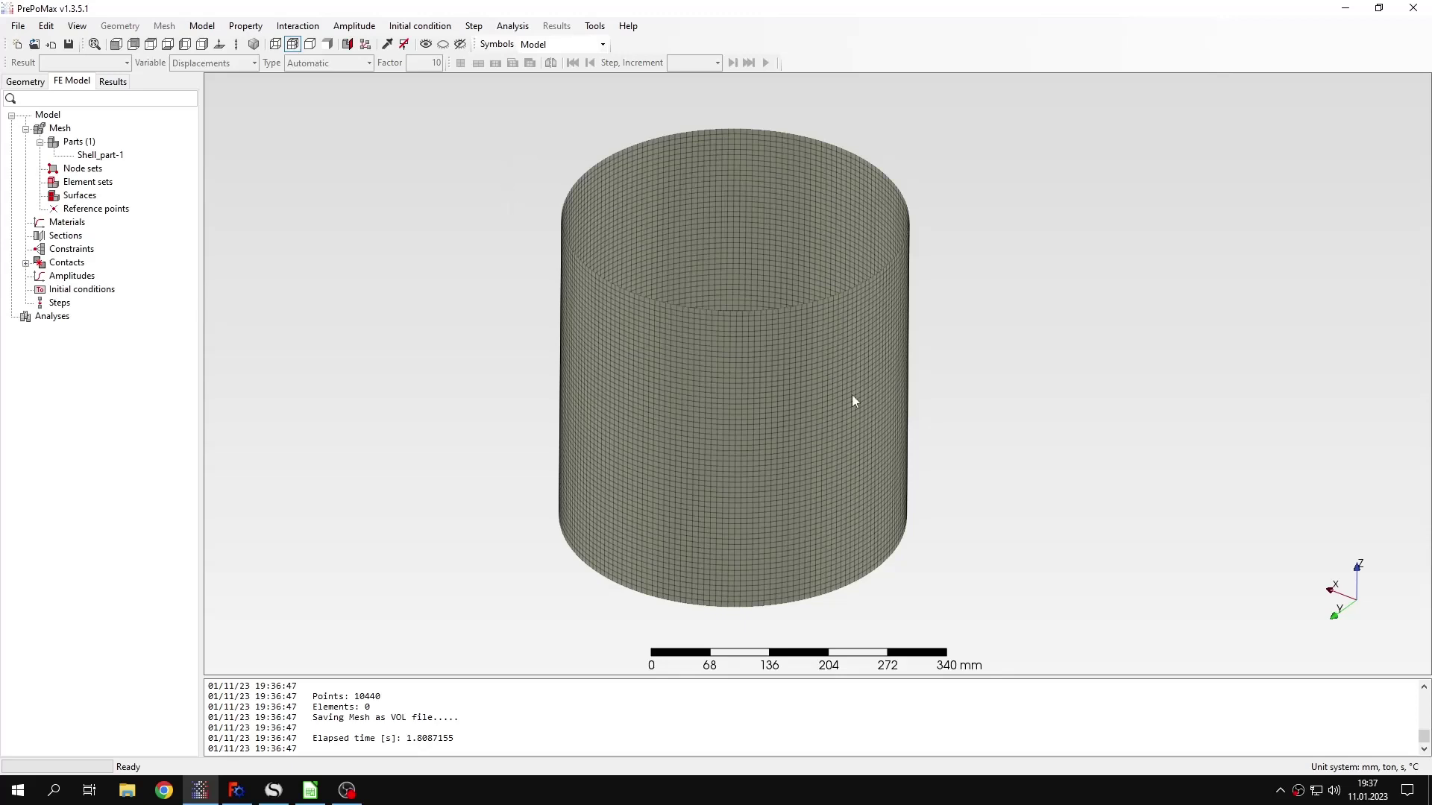
middle_drag(593, 431, 656, 447)
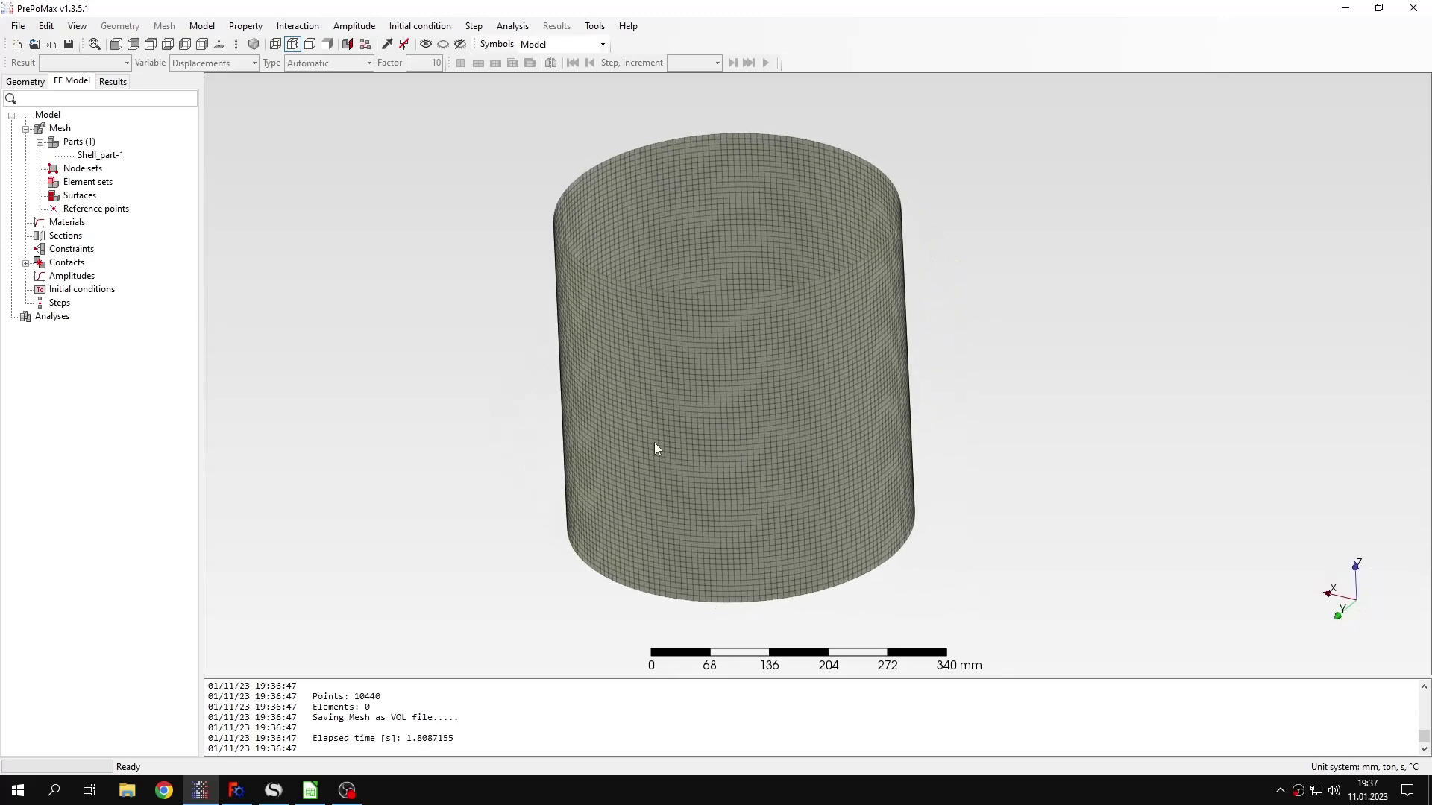
Check the meshed shell part's element type without changing it, and display the part with model edges only.
right_click(99, 155)
click(138, 160)
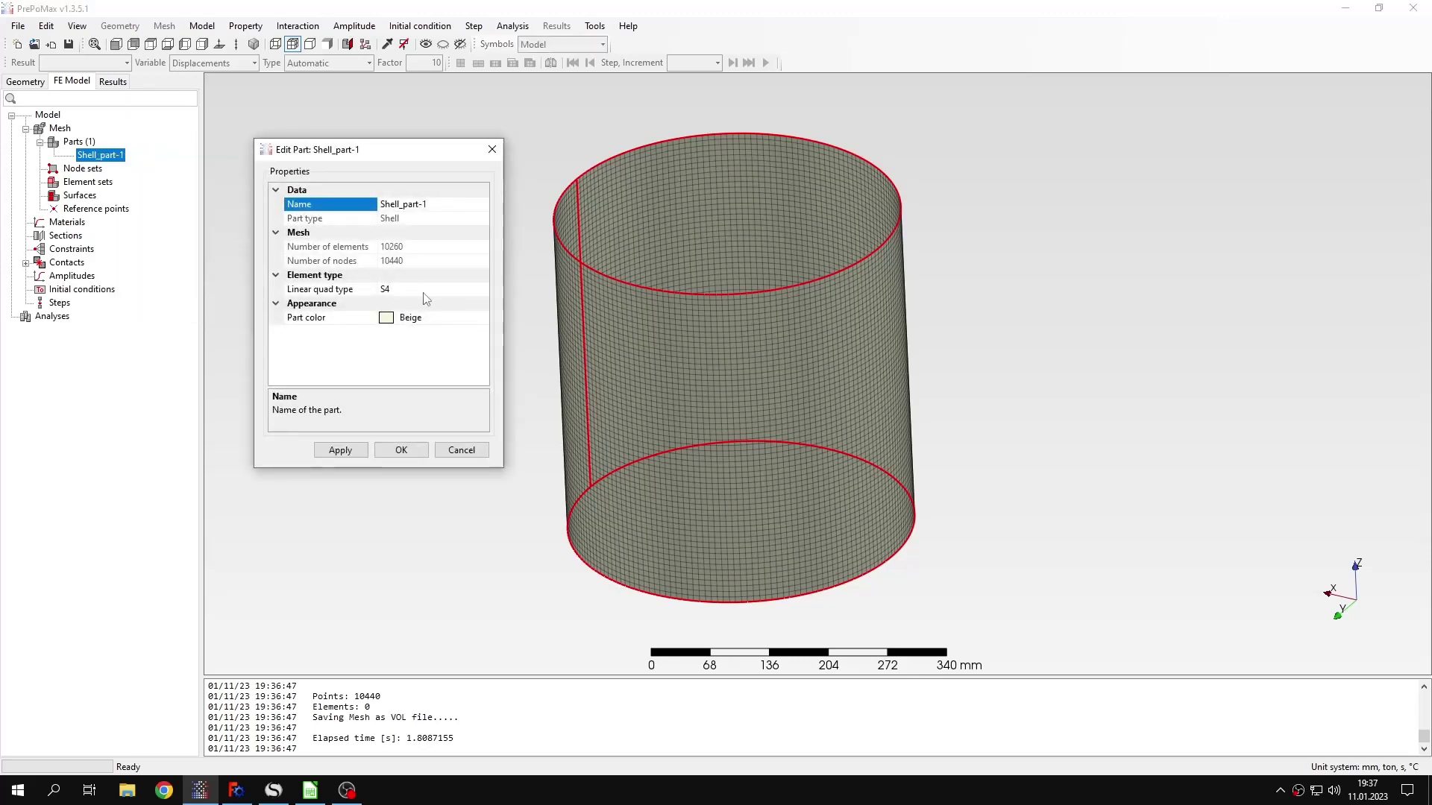
click(492, 149)
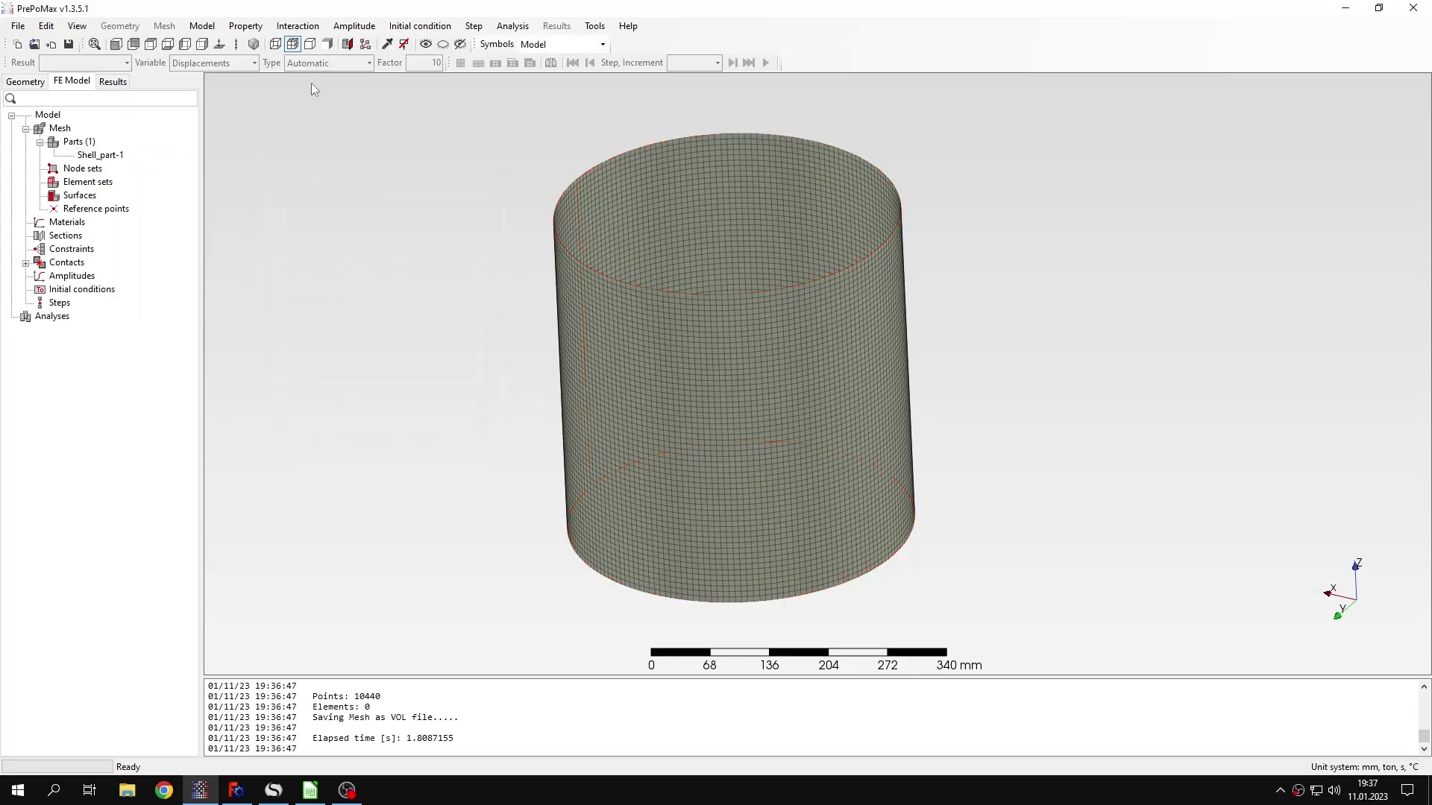
click(310, 44)
middle_drag(823, 413, 728, 365)
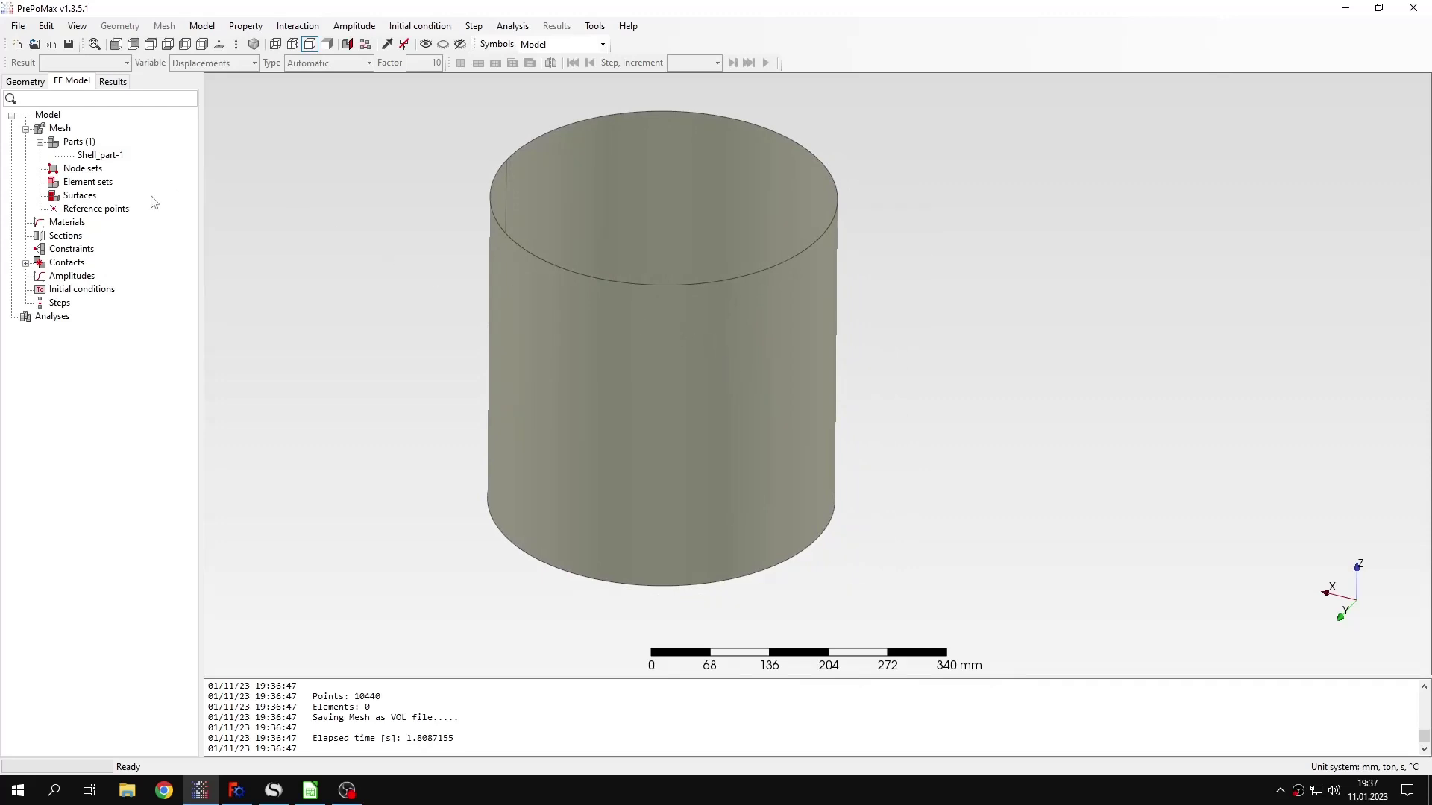
Create a material named Aluminum and add the Elastic material model to it.
double_click(67, 222)
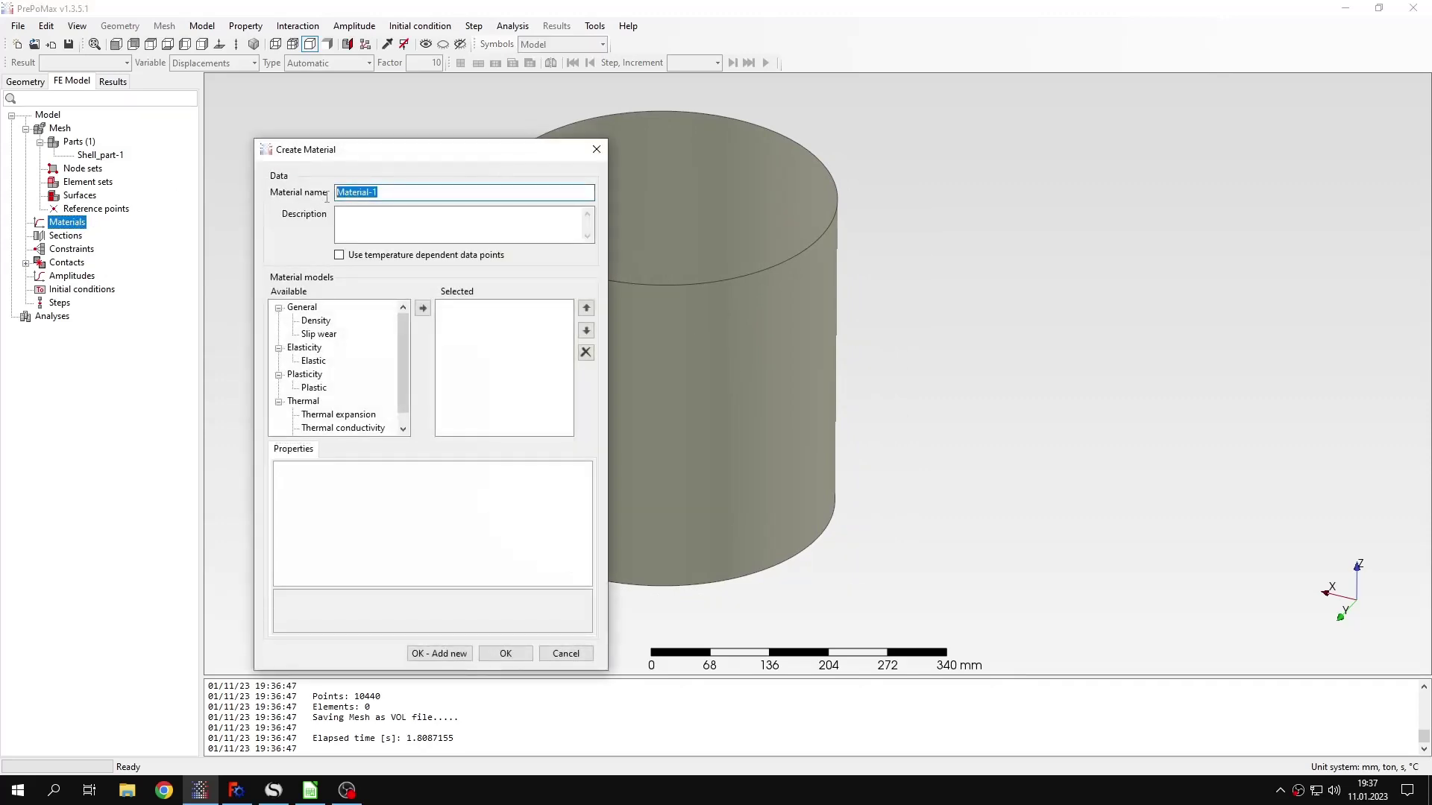
text(Aluminu)
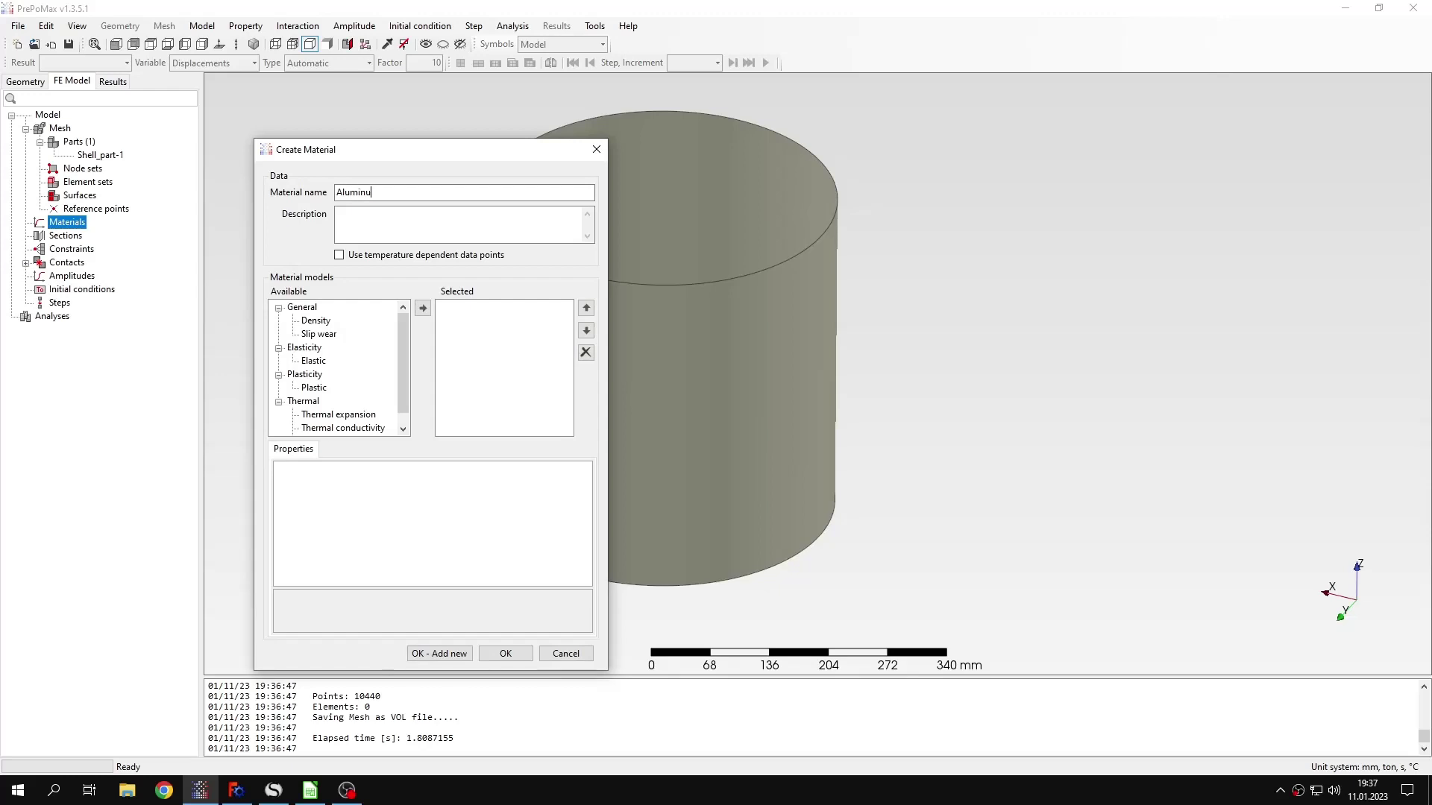
click(314, 361)
click(423, 312)
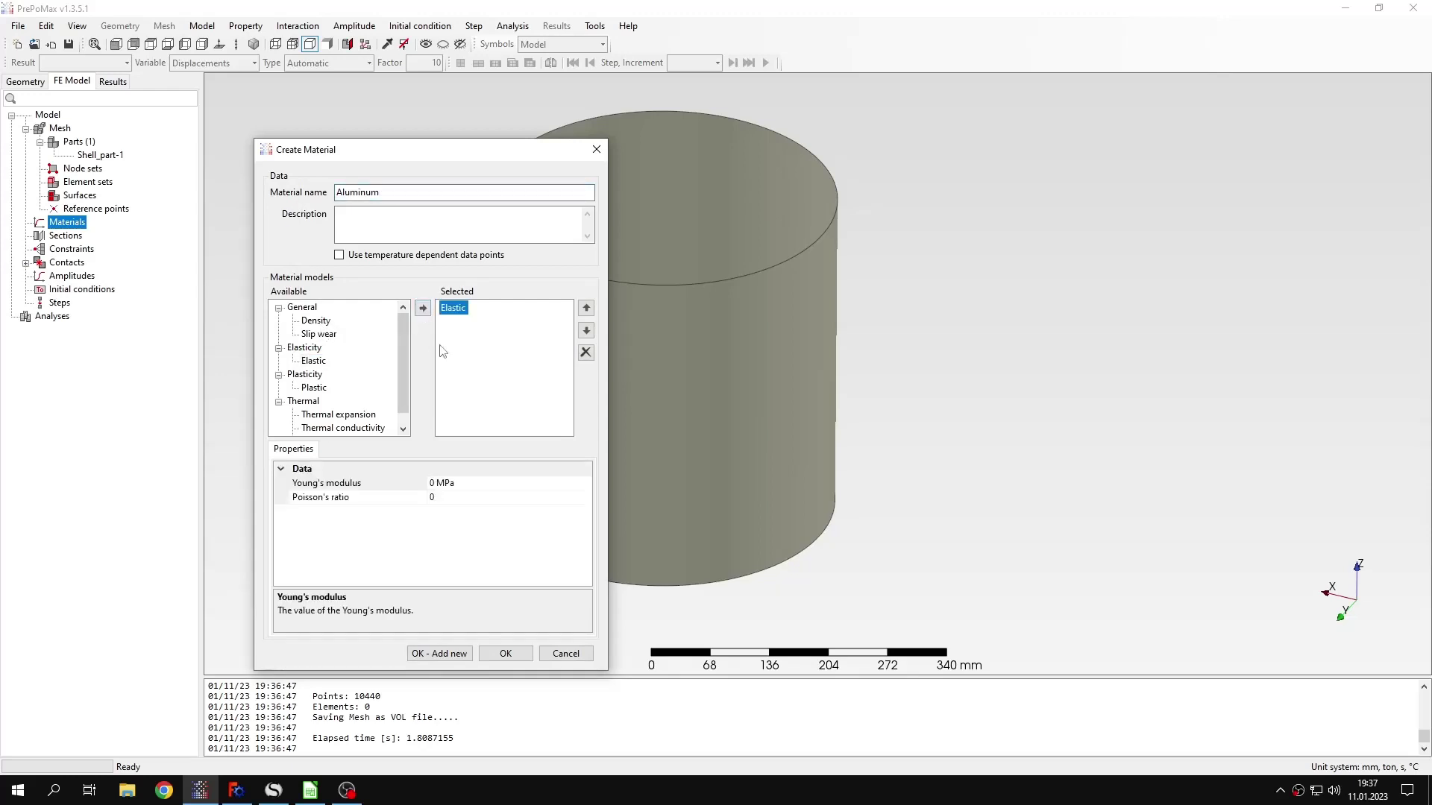
Set the Aluminum material's Young's modulus to 70000 MPa and Poisson's ratio to 0.35.
click(434, 483)
key(BackSpace)
text(7)
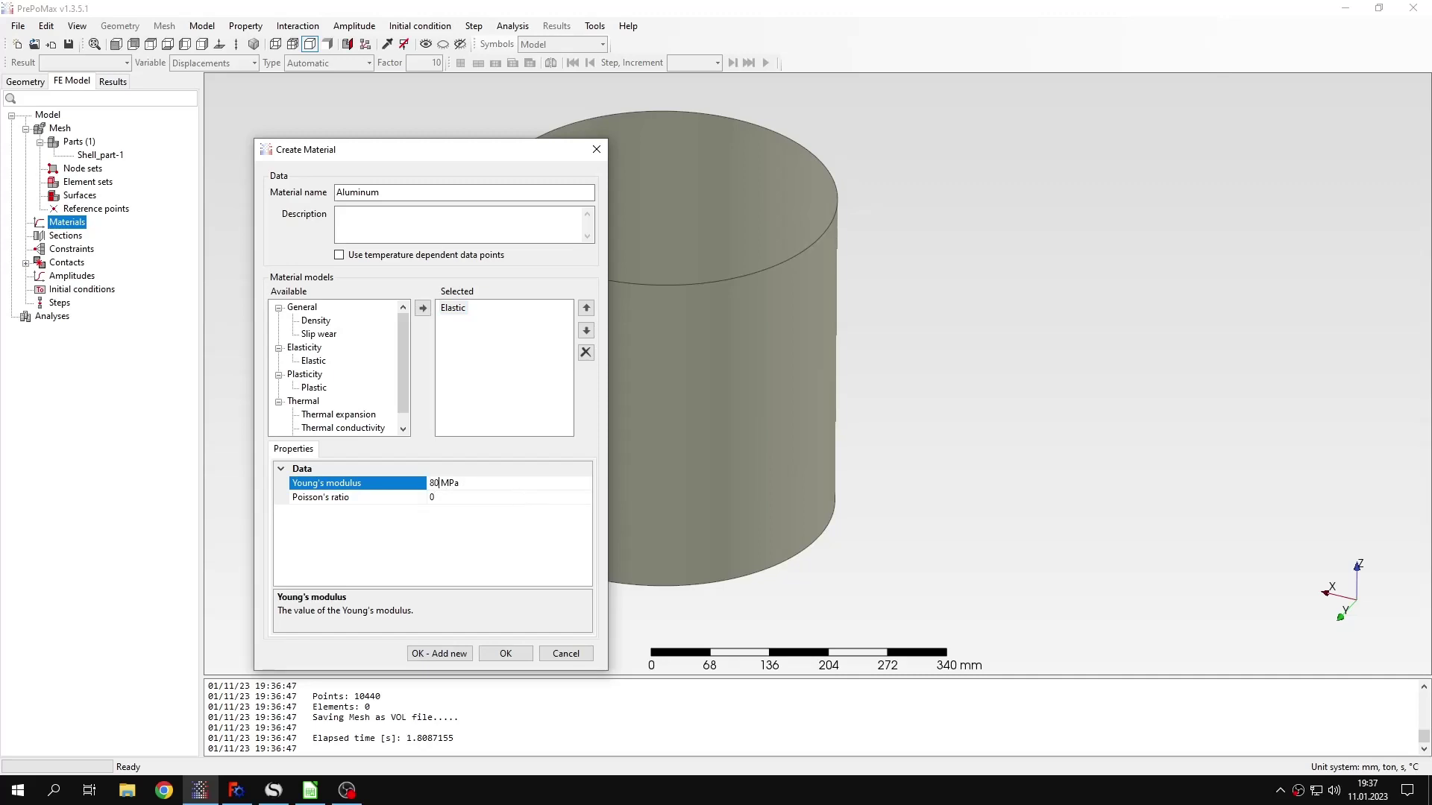
text(0)
key(BackSpace)
click(474, 498)
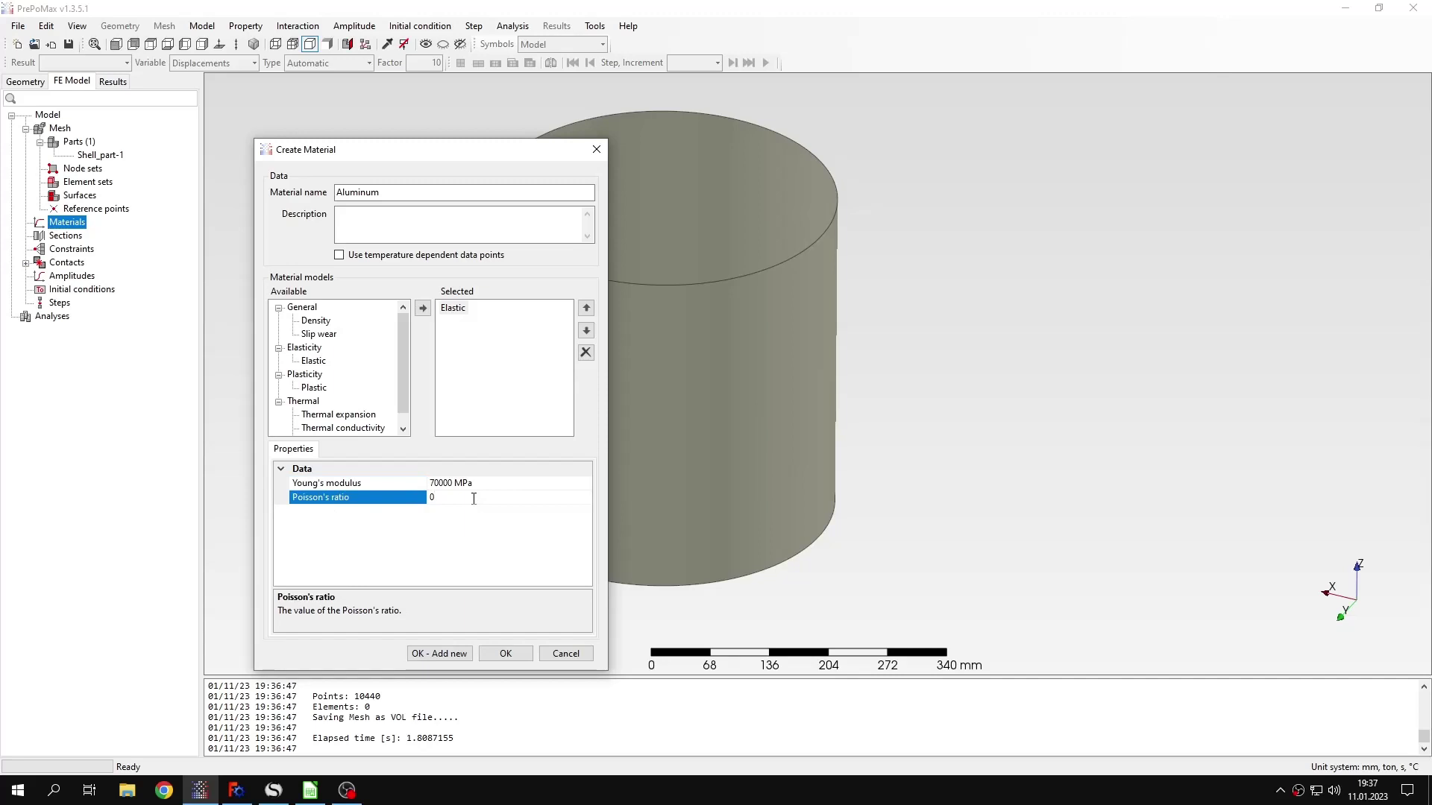
text(.35)
click(513, 654)
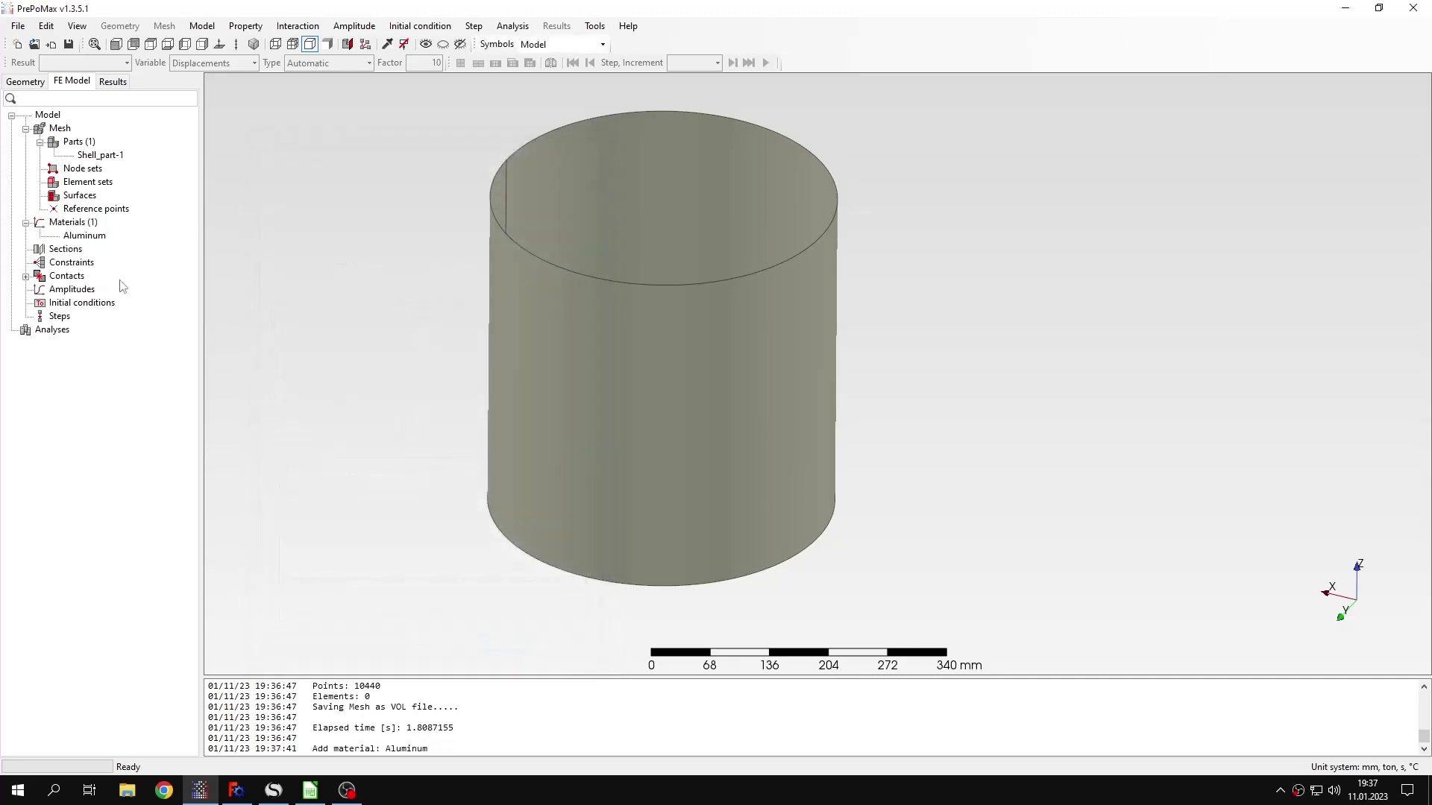
Create a shell section with Aluminum material and 2 mm thickness, assigned to the cylinder's surface.
double_click(79, 251)
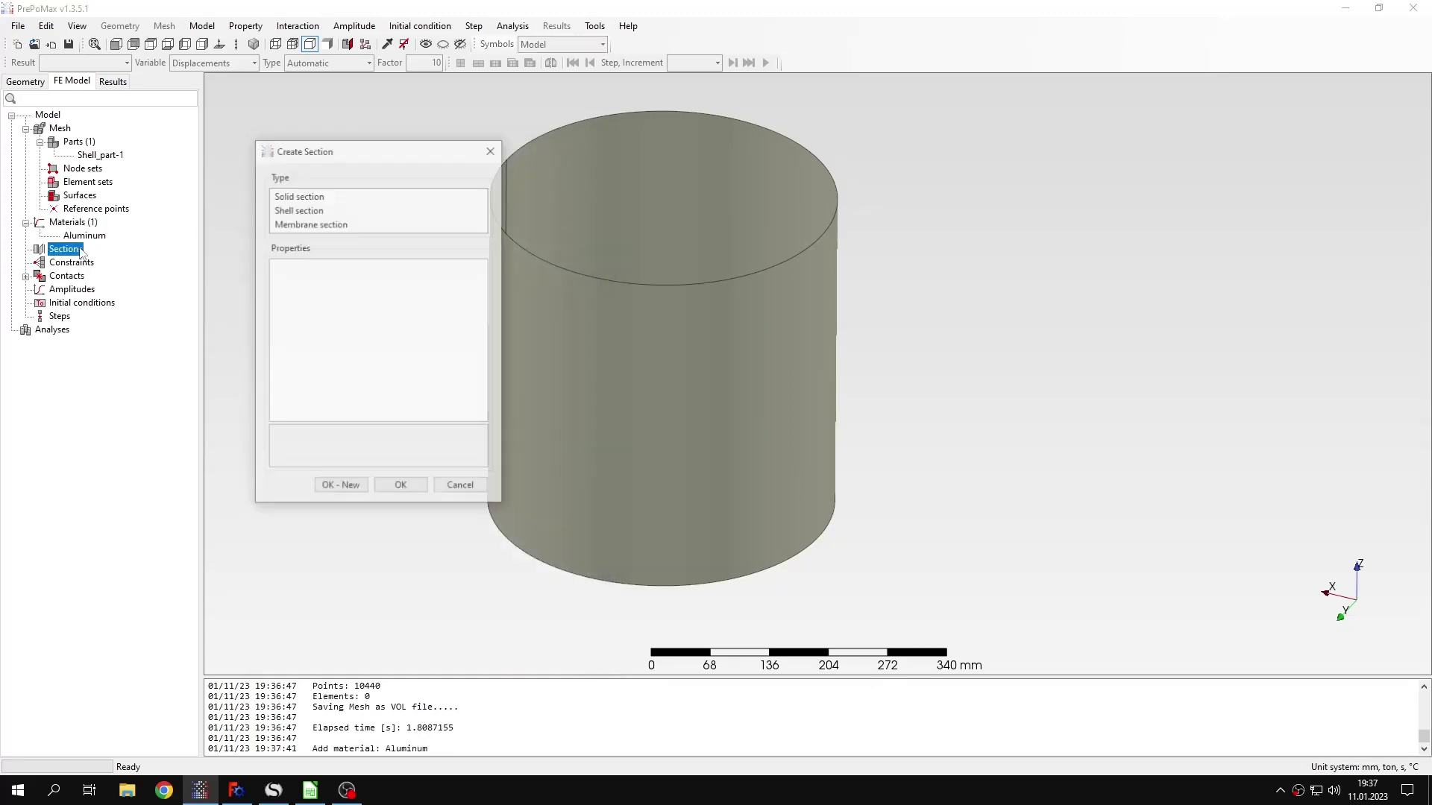
click(298, 210)
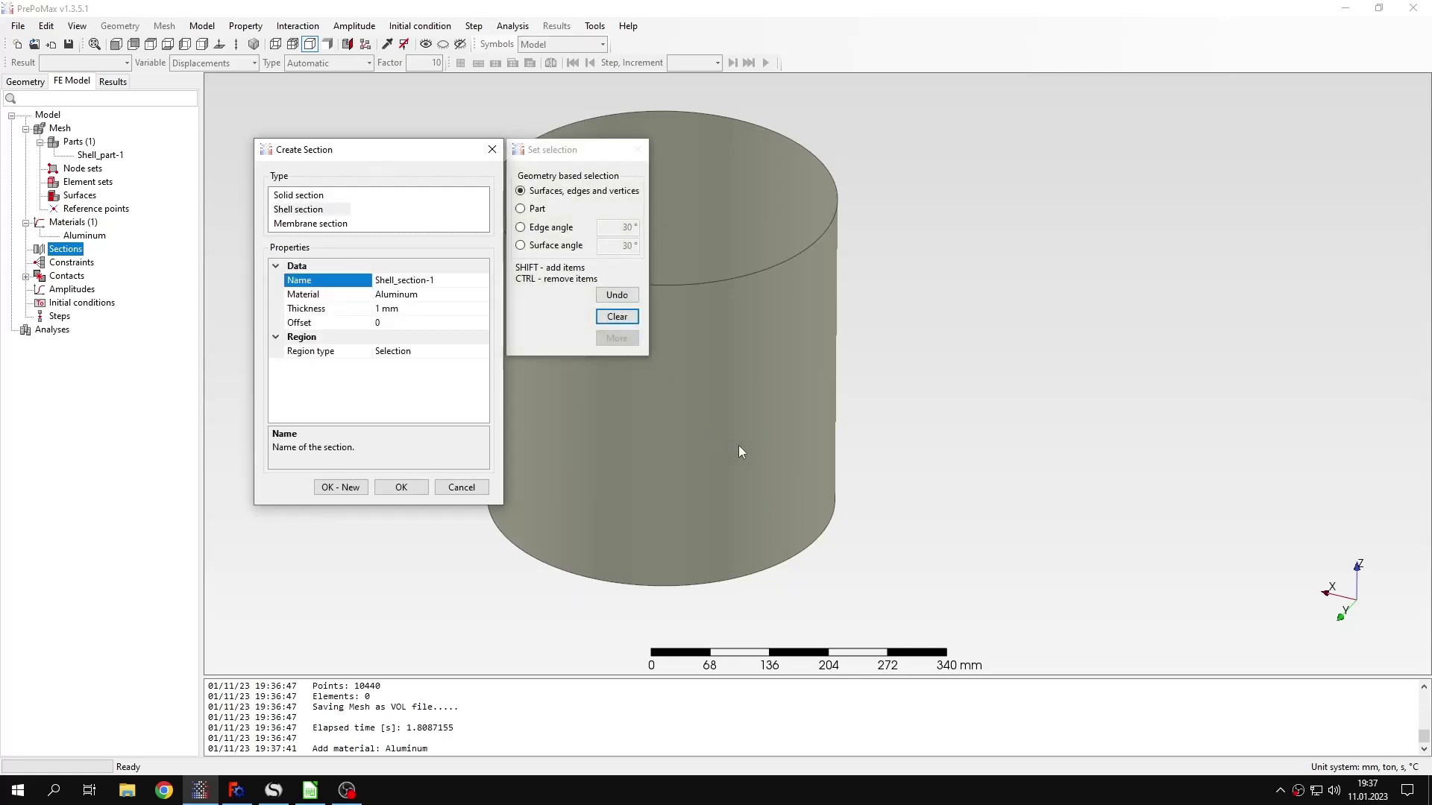
middle_drag(739, 452, 911, 450)
click(867, 397)
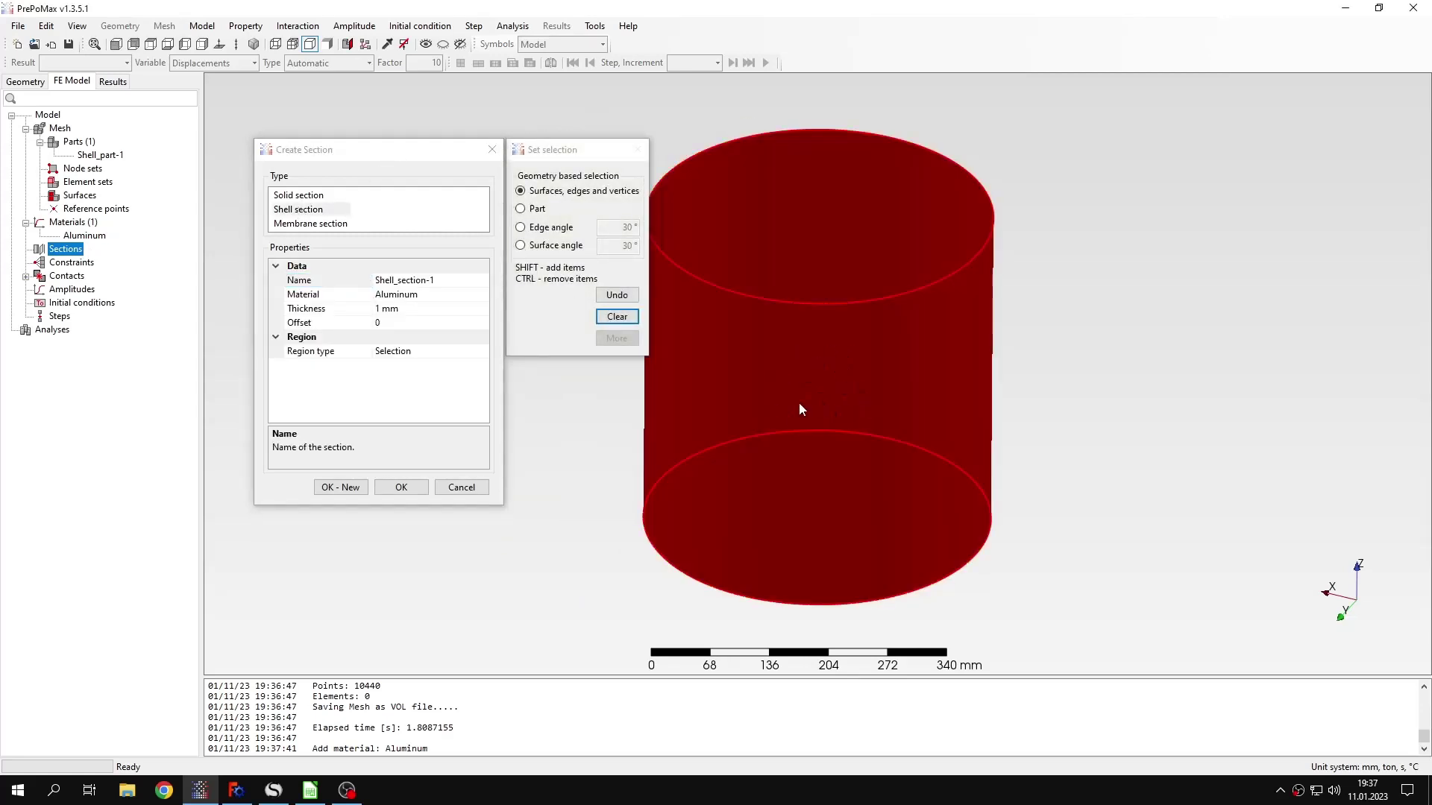
click(385, 310)
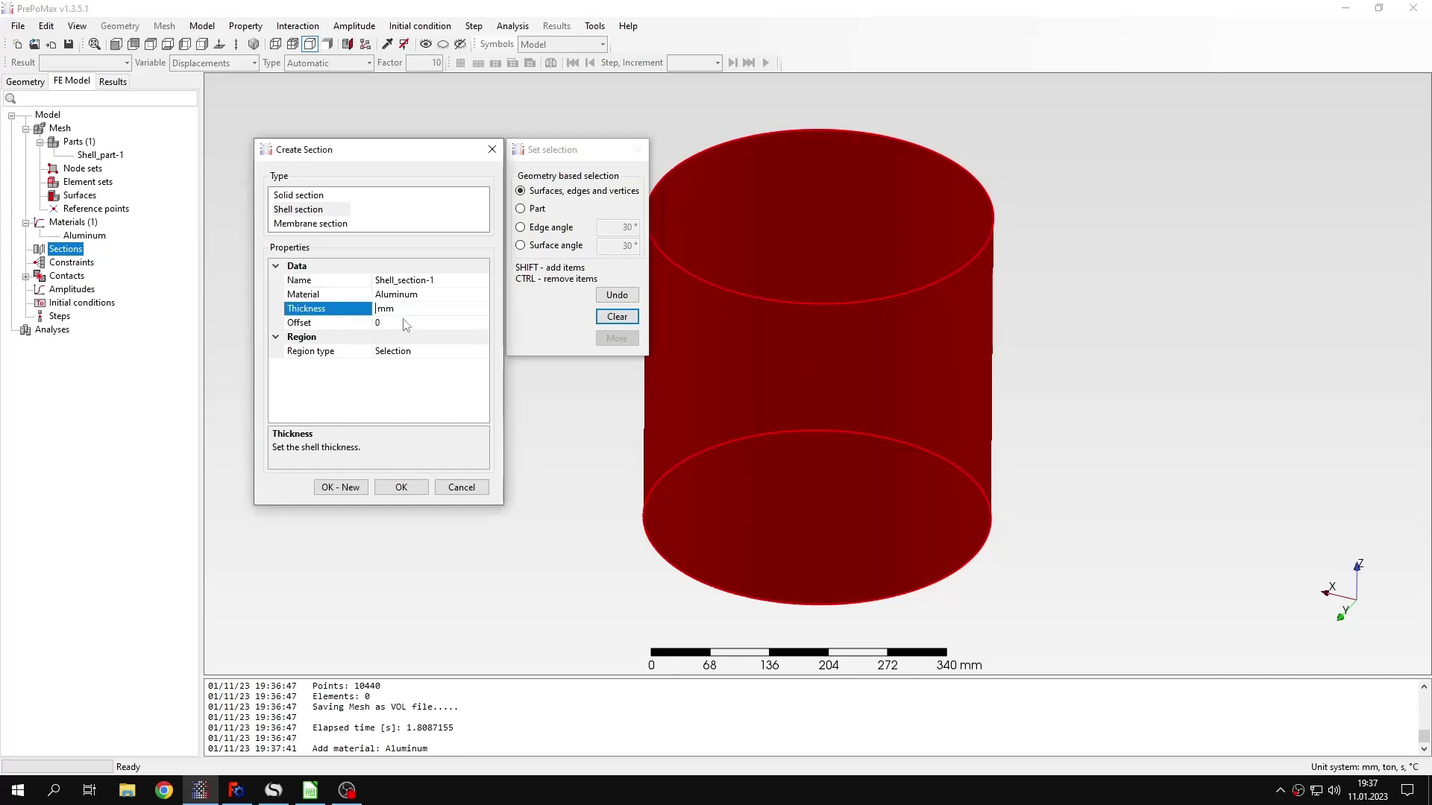
text(2)
click(414, 488)
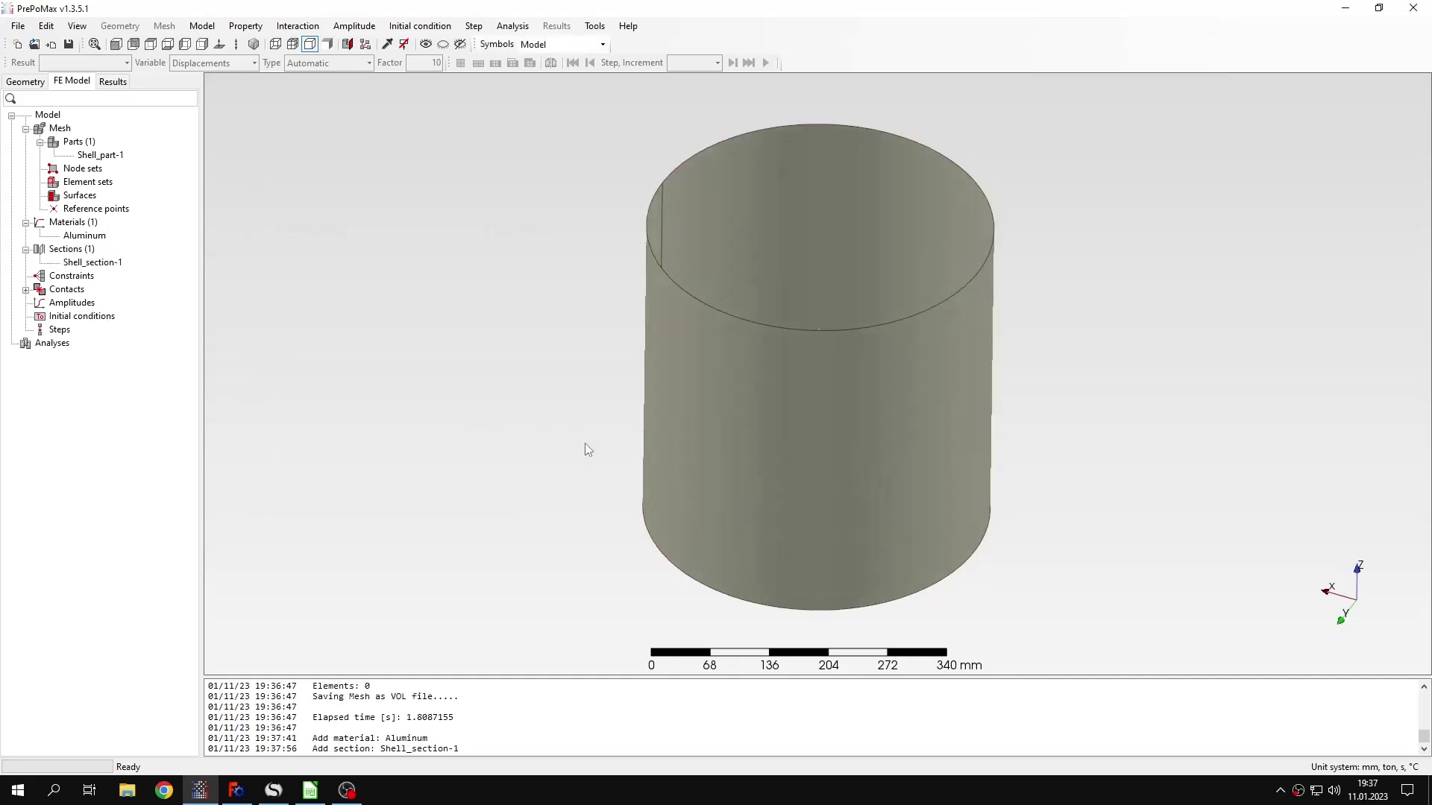
Create a buckle step with one buckling factor and a custom accuracy.
right_drag(582, 454, 462, 384)
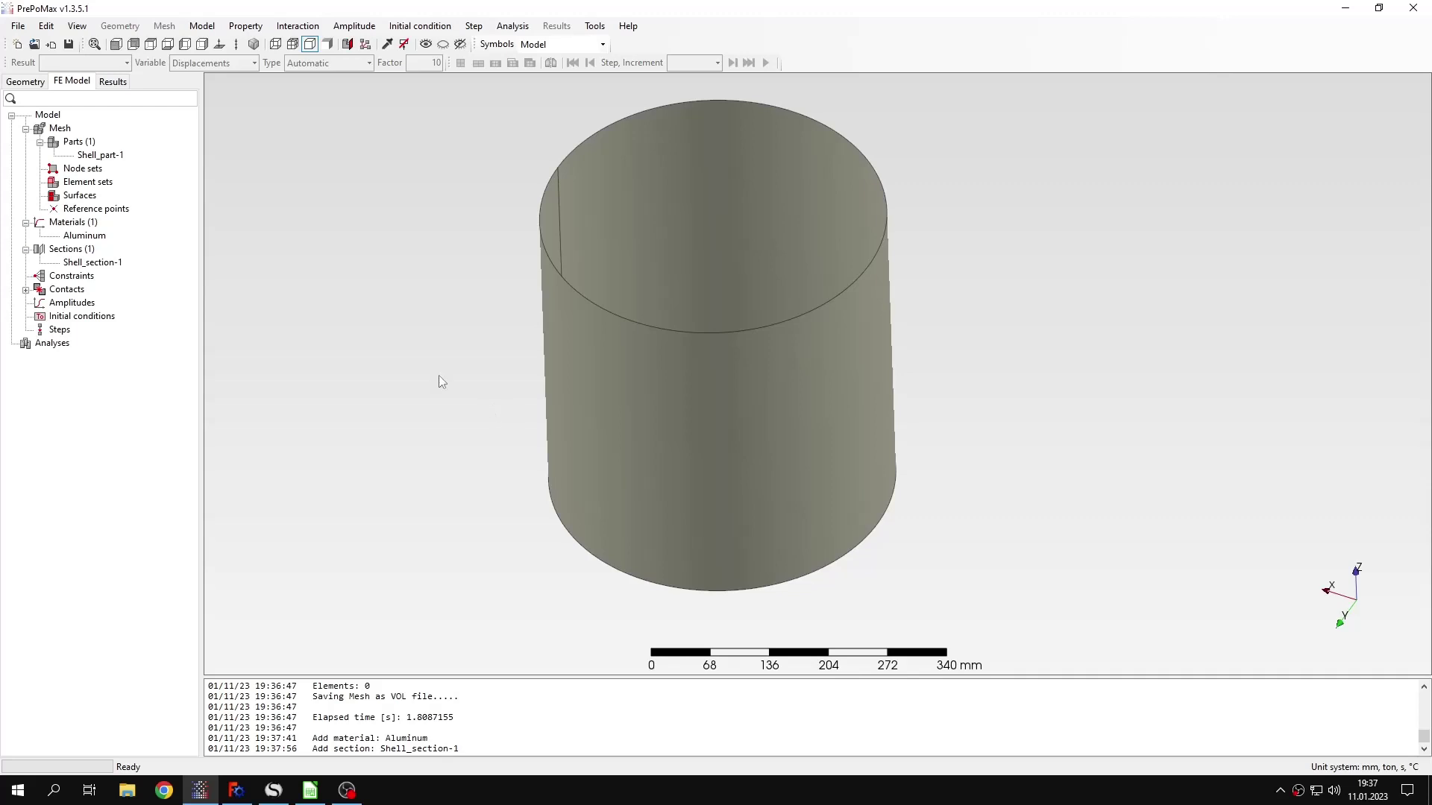
double_click(60, 330)
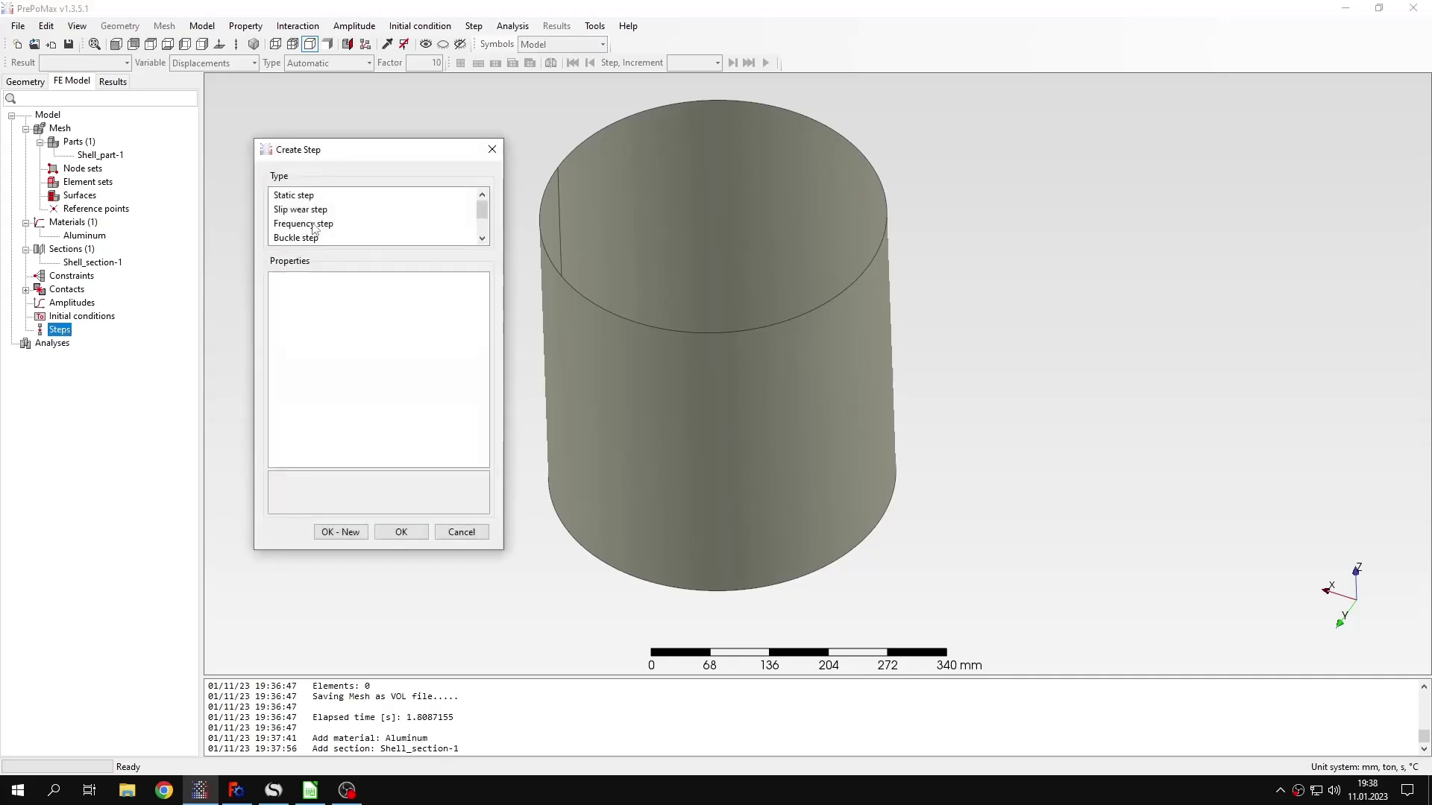
click(308, 239)
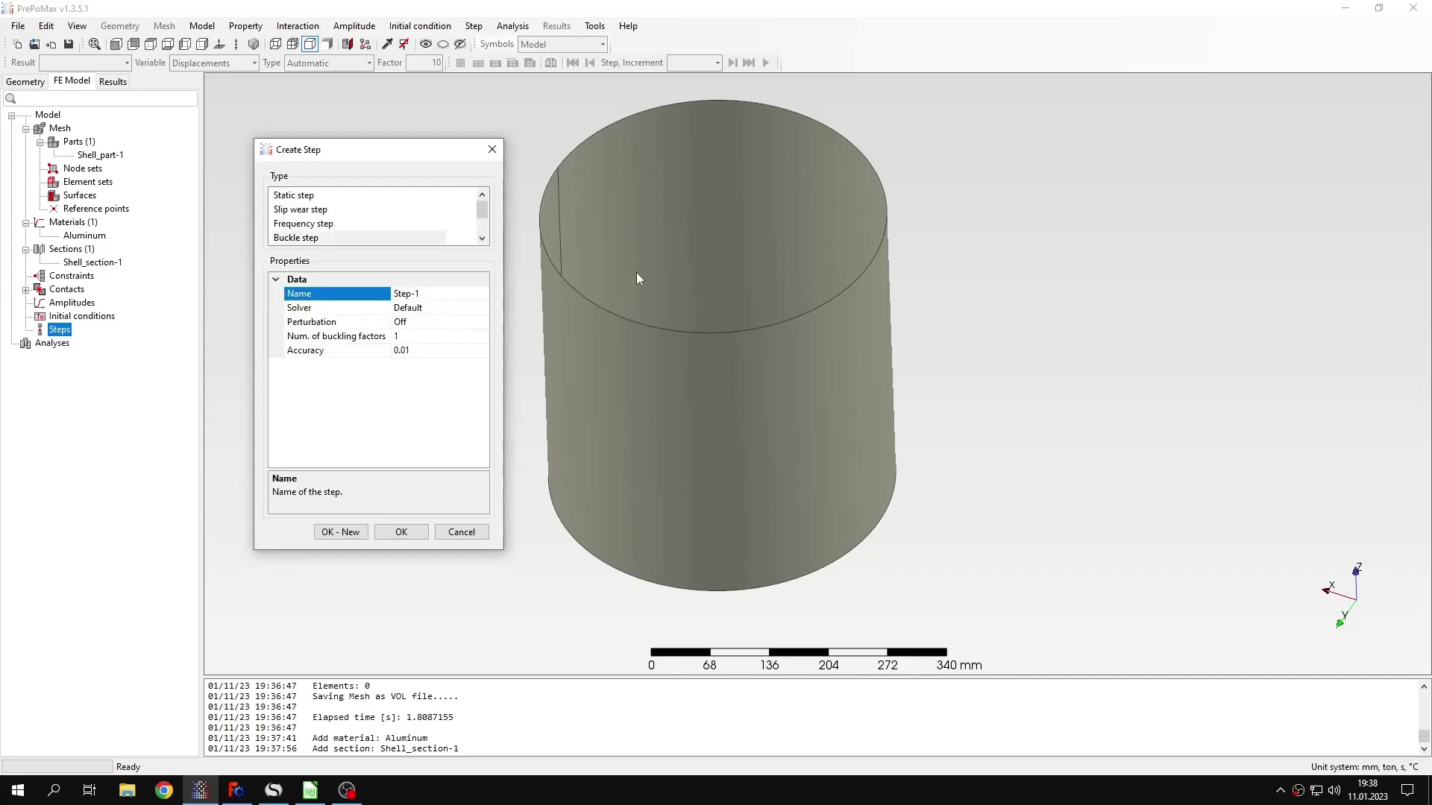
click(401, 336)
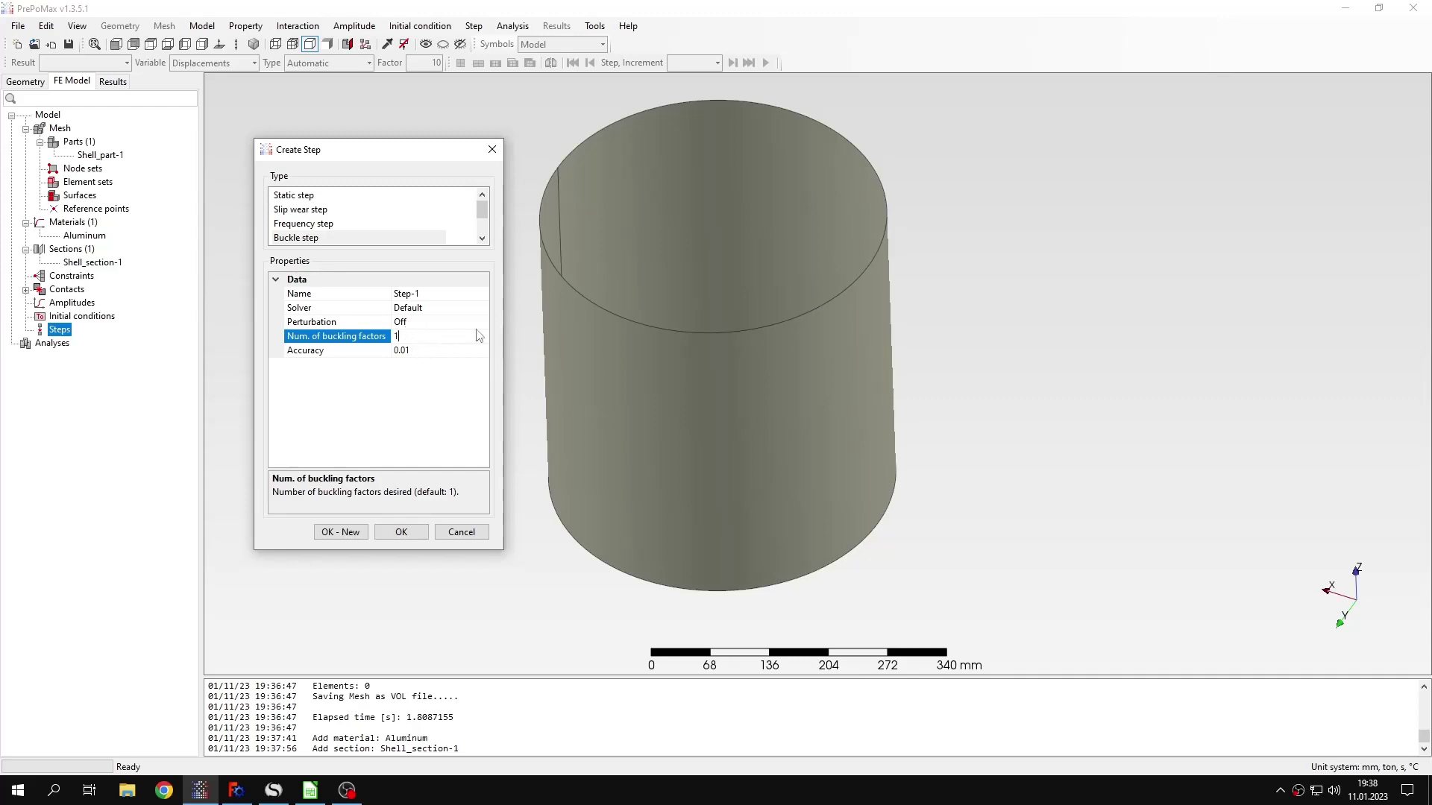
click(407, 351)
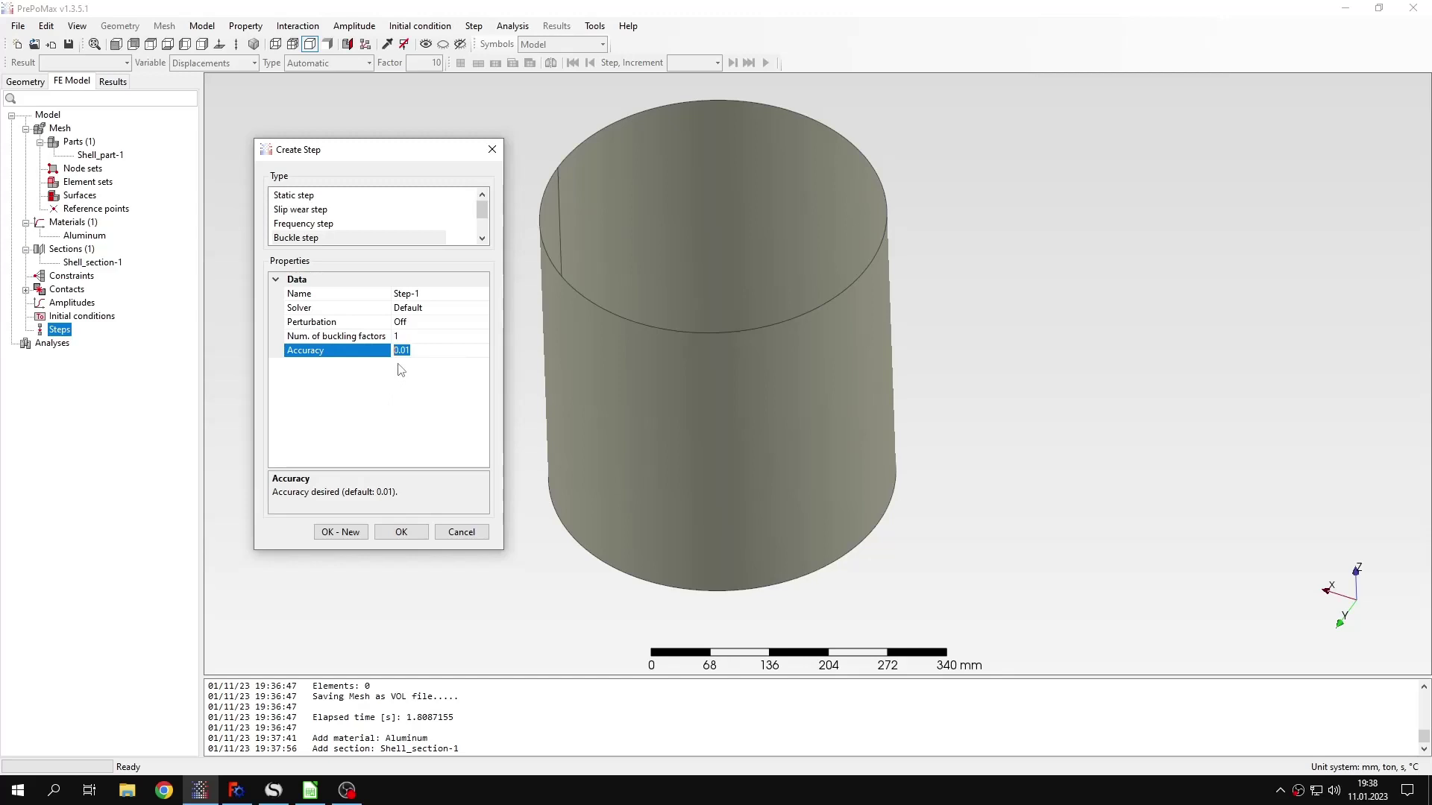
text(1e0-)
key(Return)
click(401, 533)
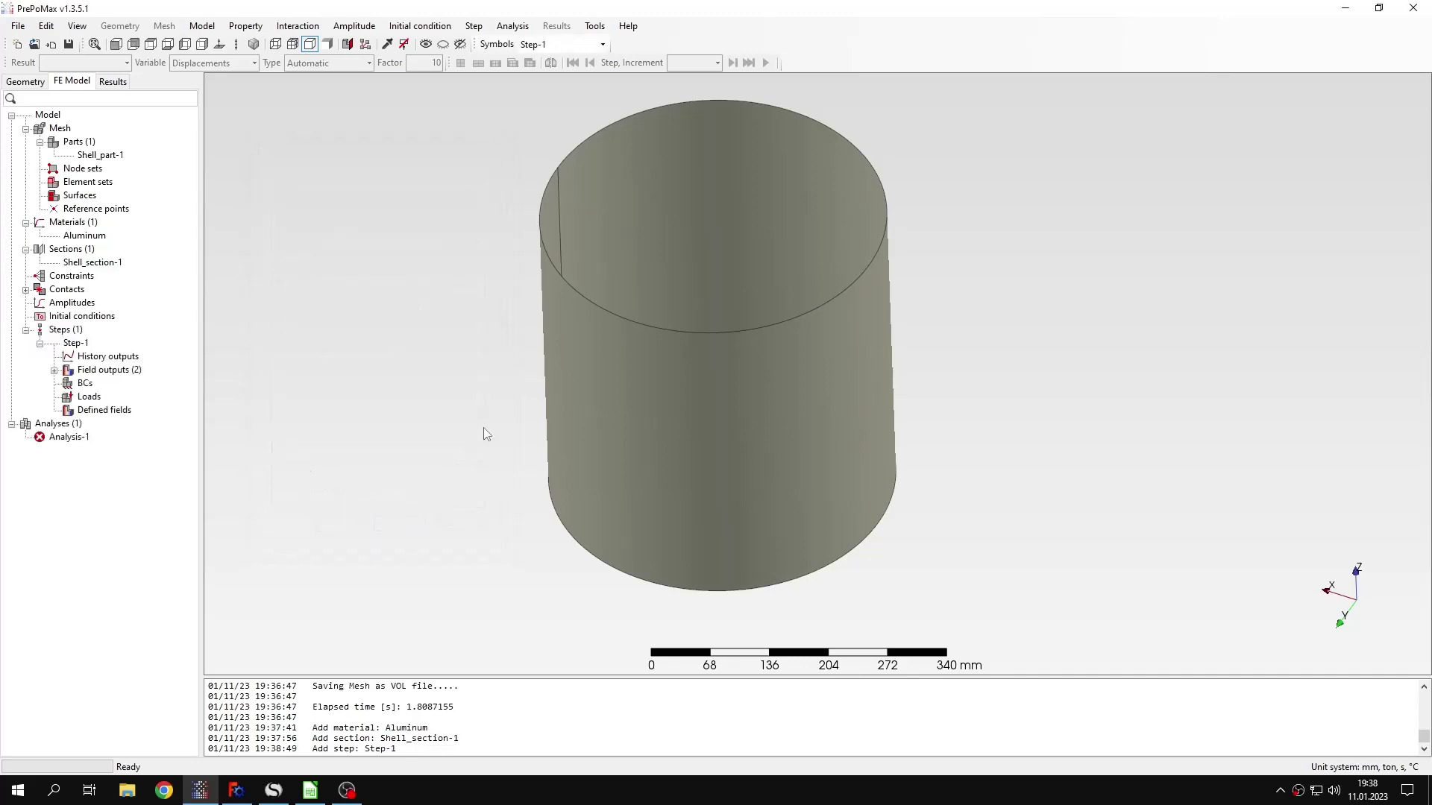
Create a Fixed boundary condition on the bottom edge of the cylinder in the buckle step.
double_click(84, 382)
click(287, 196)
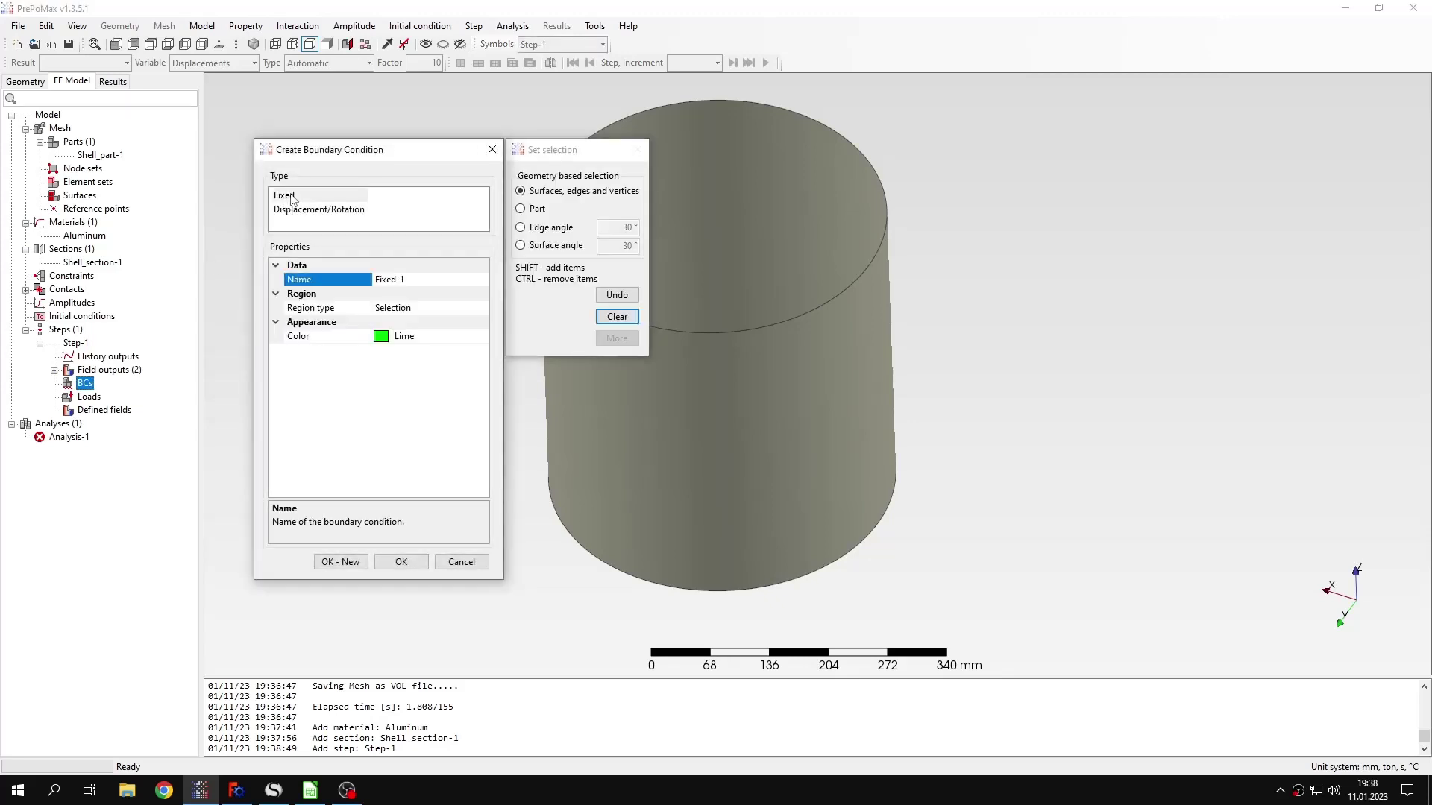
click(704, 591)
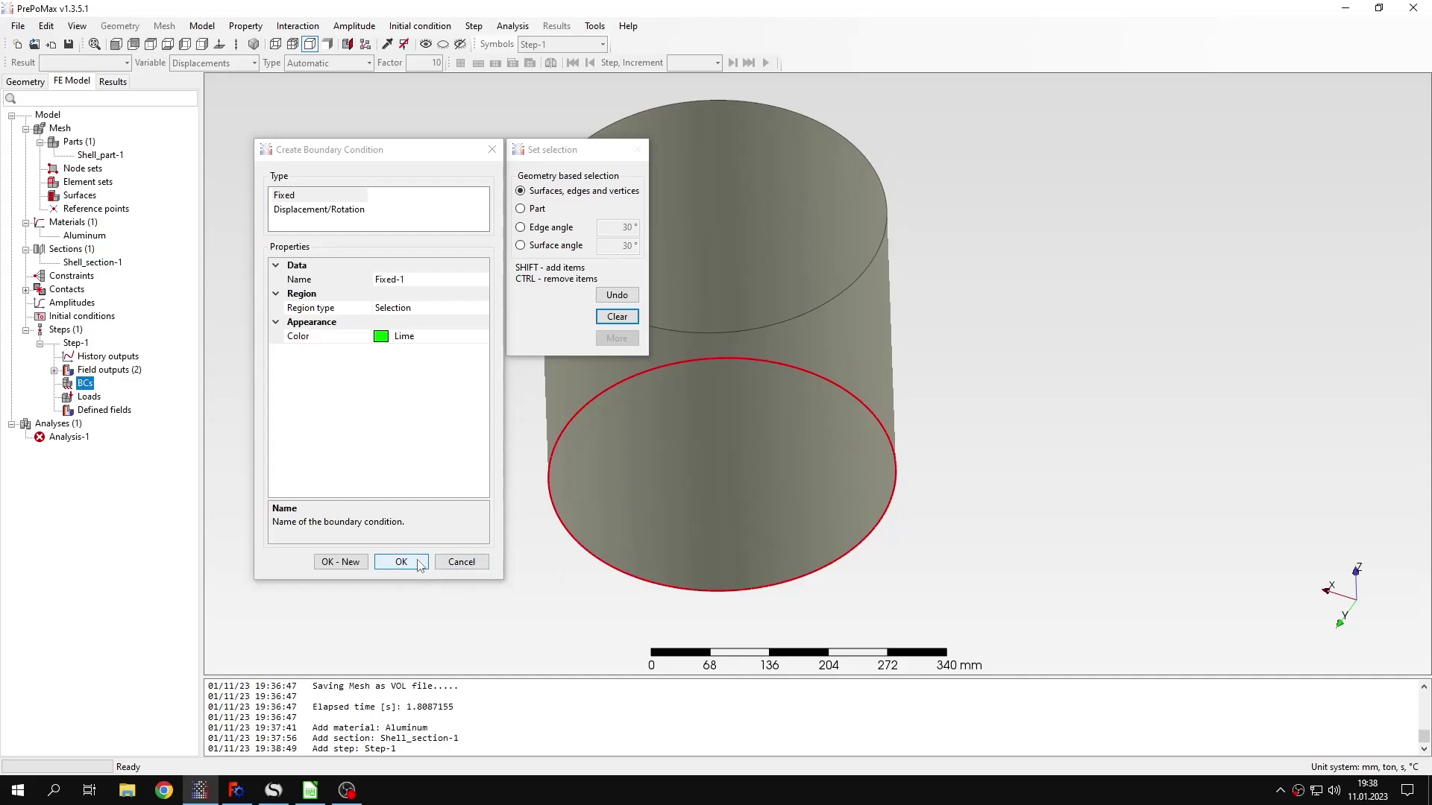
click(341, 562)
Create a Displacement/Rotation boundary condition on the cylinder's top edge with U1, U2, UR1, UR2 and UR3 set to 0, leaving U3 unconstrained.
click(336, 213)
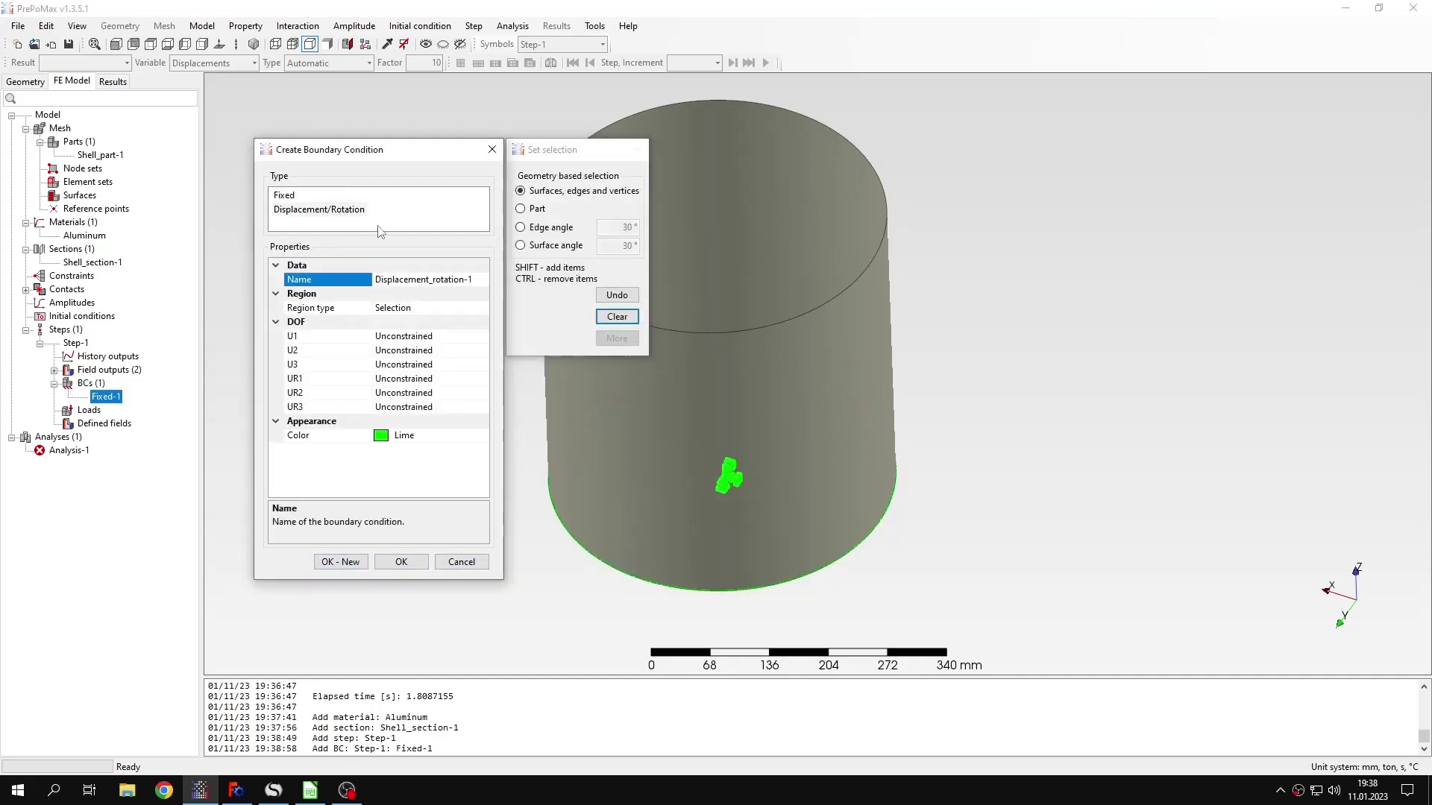
click(799, 375)
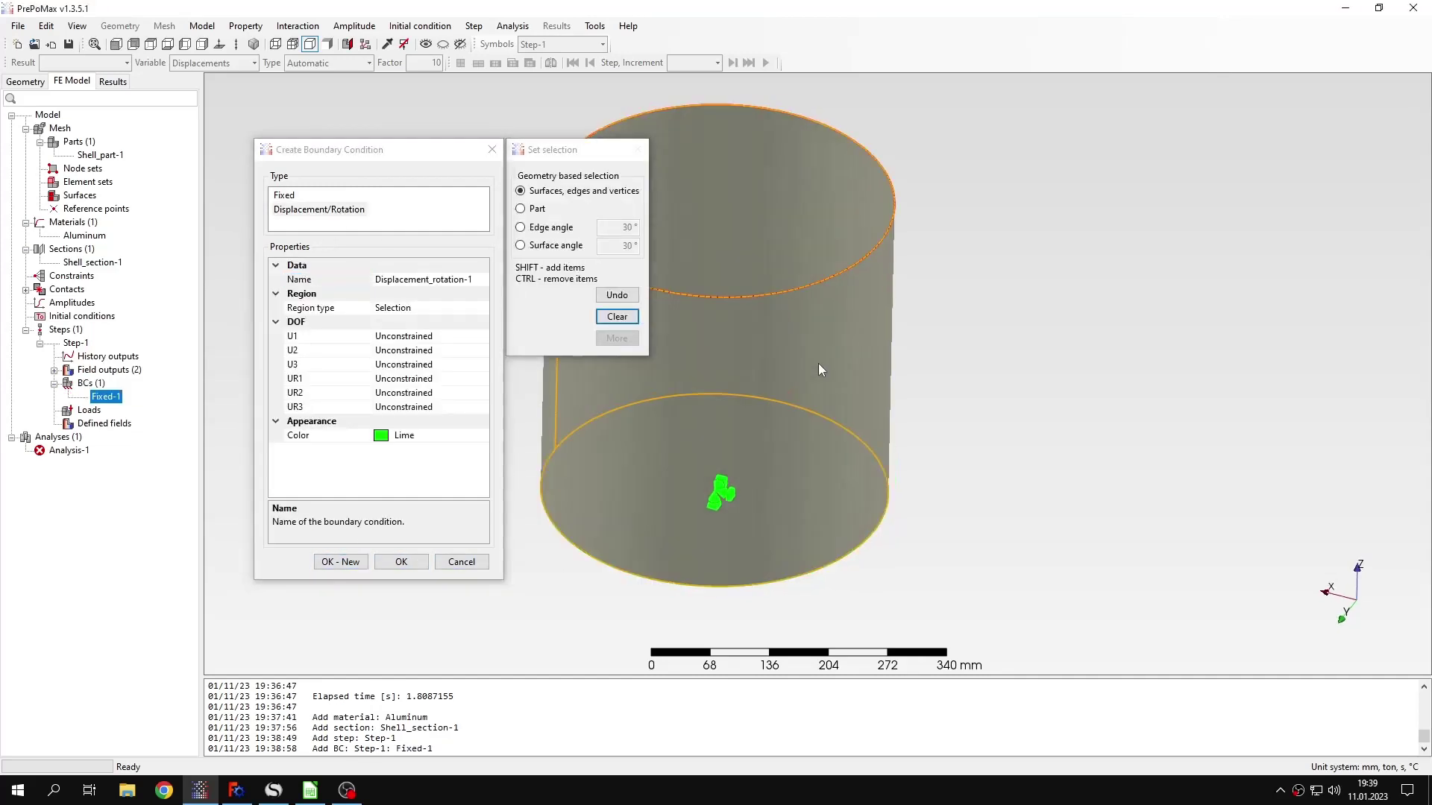
double_click(457, 339)
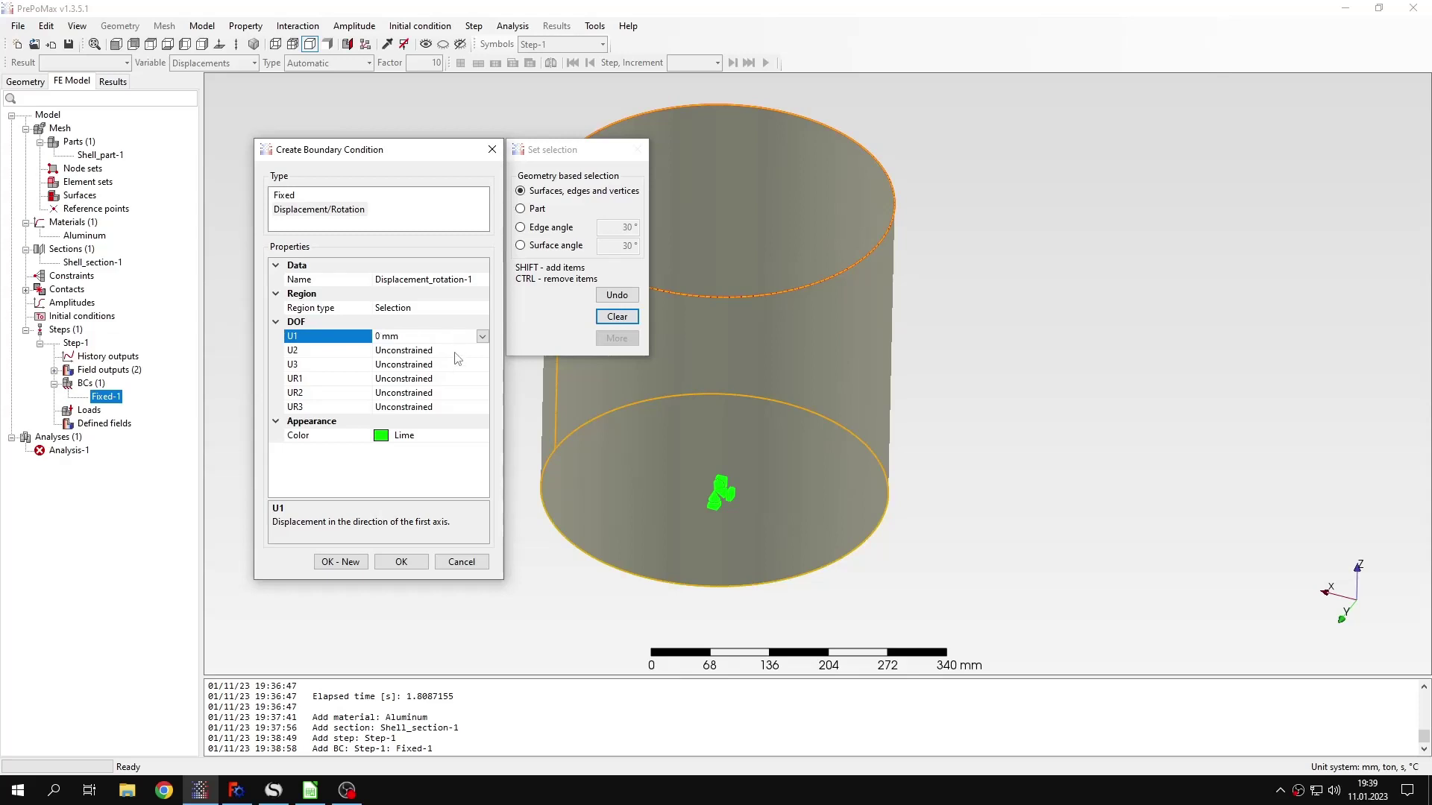
double_click(457, 351)
double_click(436, 379)
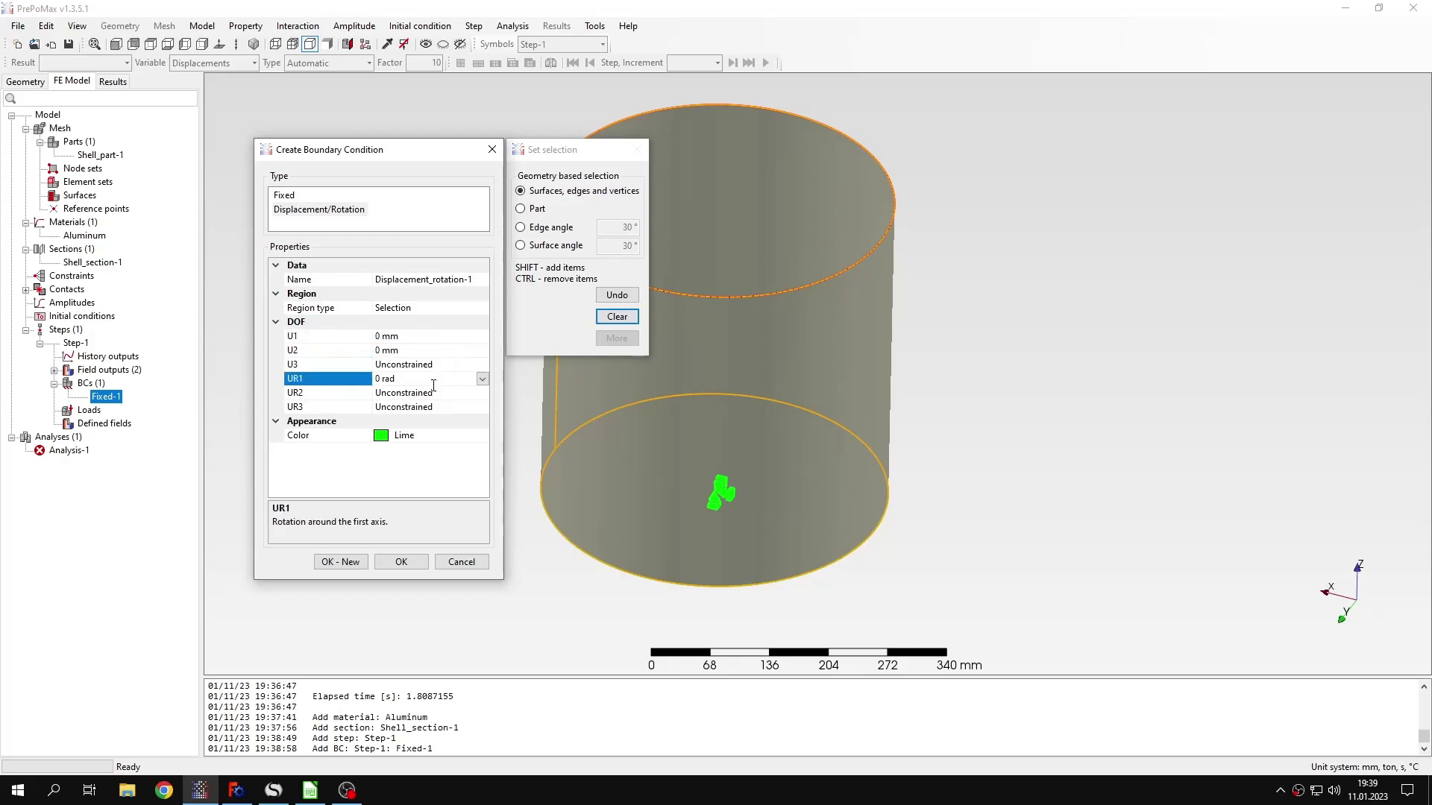
double_click(436, 393)
double_click(435, 407)
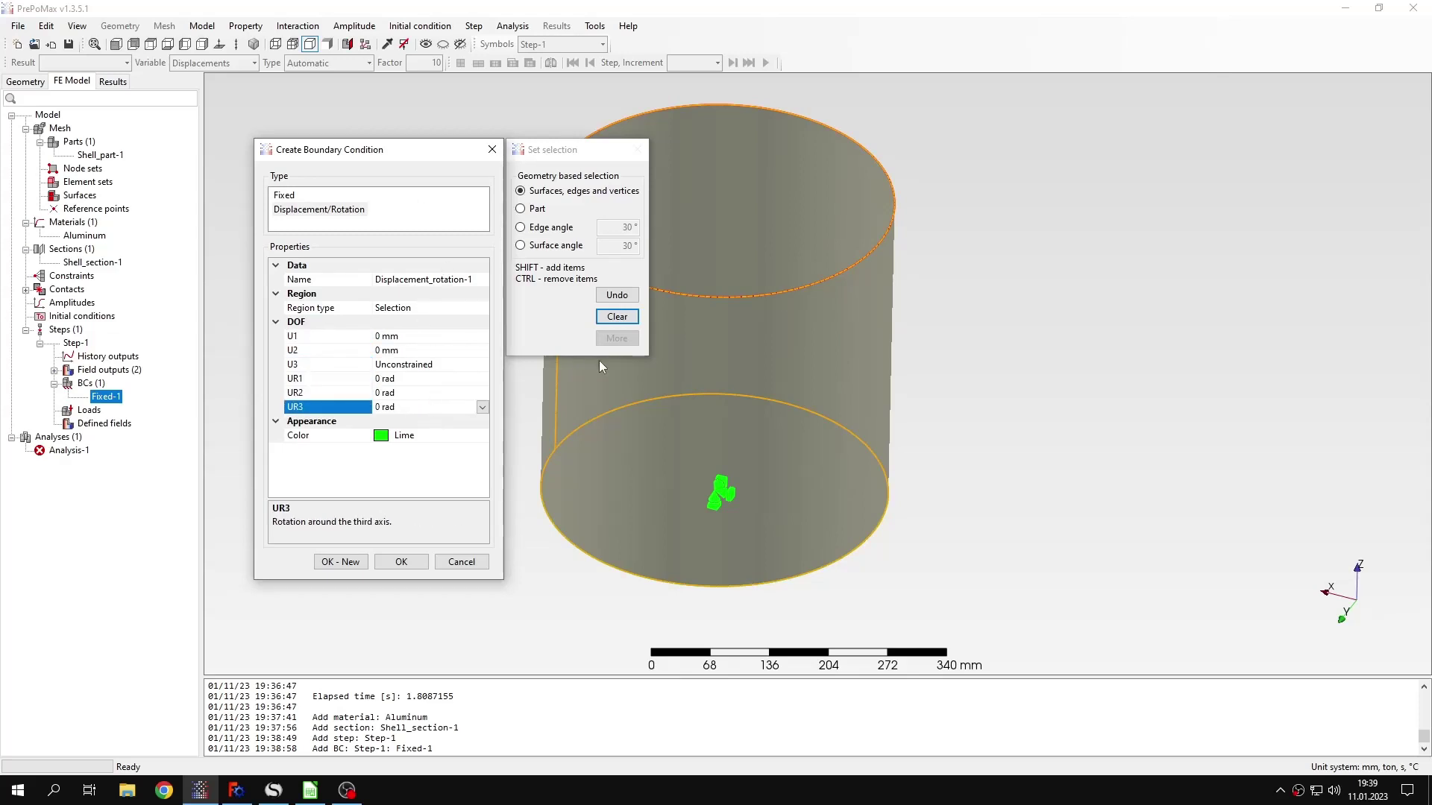
click(579, 423)
click(861, 402)
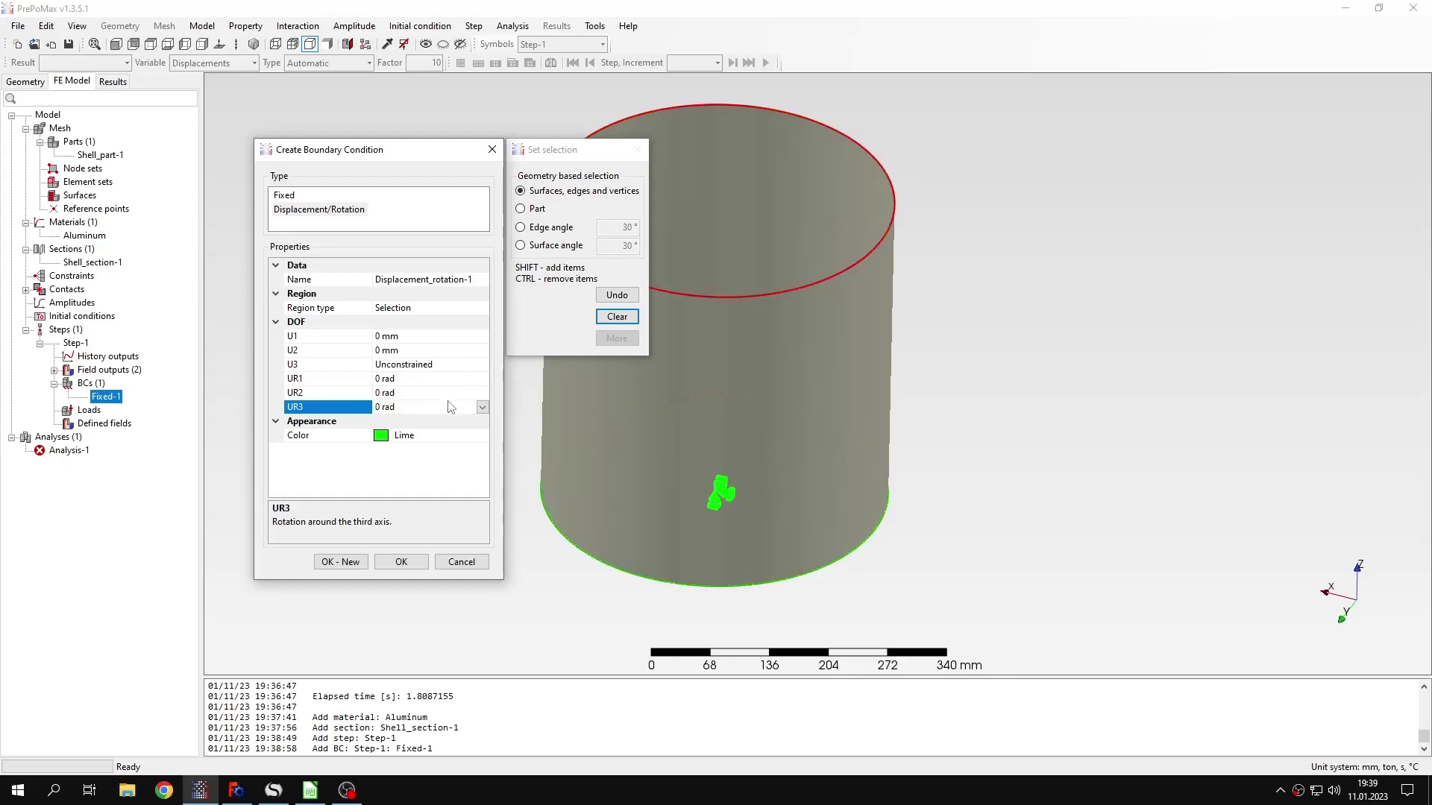
click(401, 563)
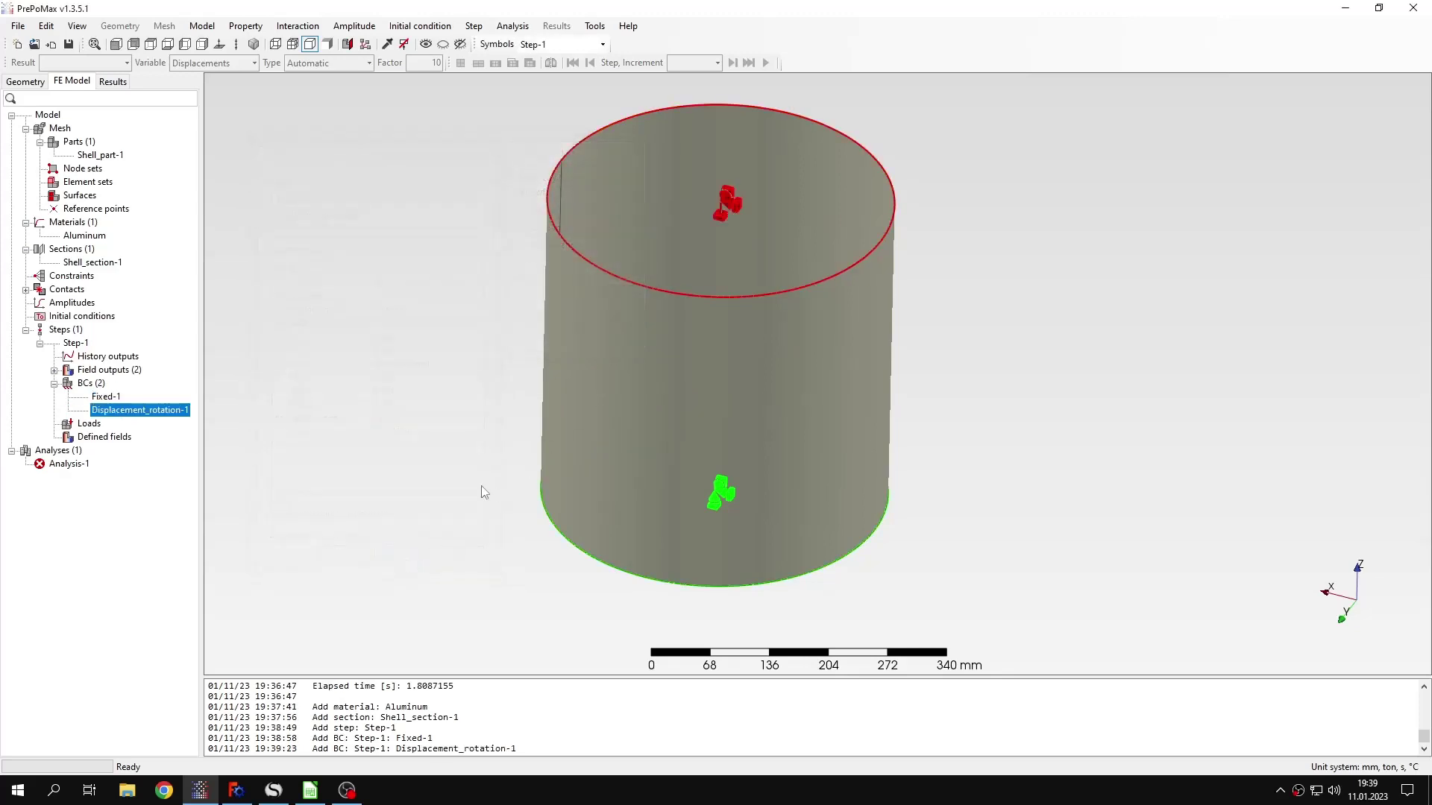
Review the shell section's material, thickness, offset and assigned region without changing them.
middle_drag(658, 420, 712, 234)
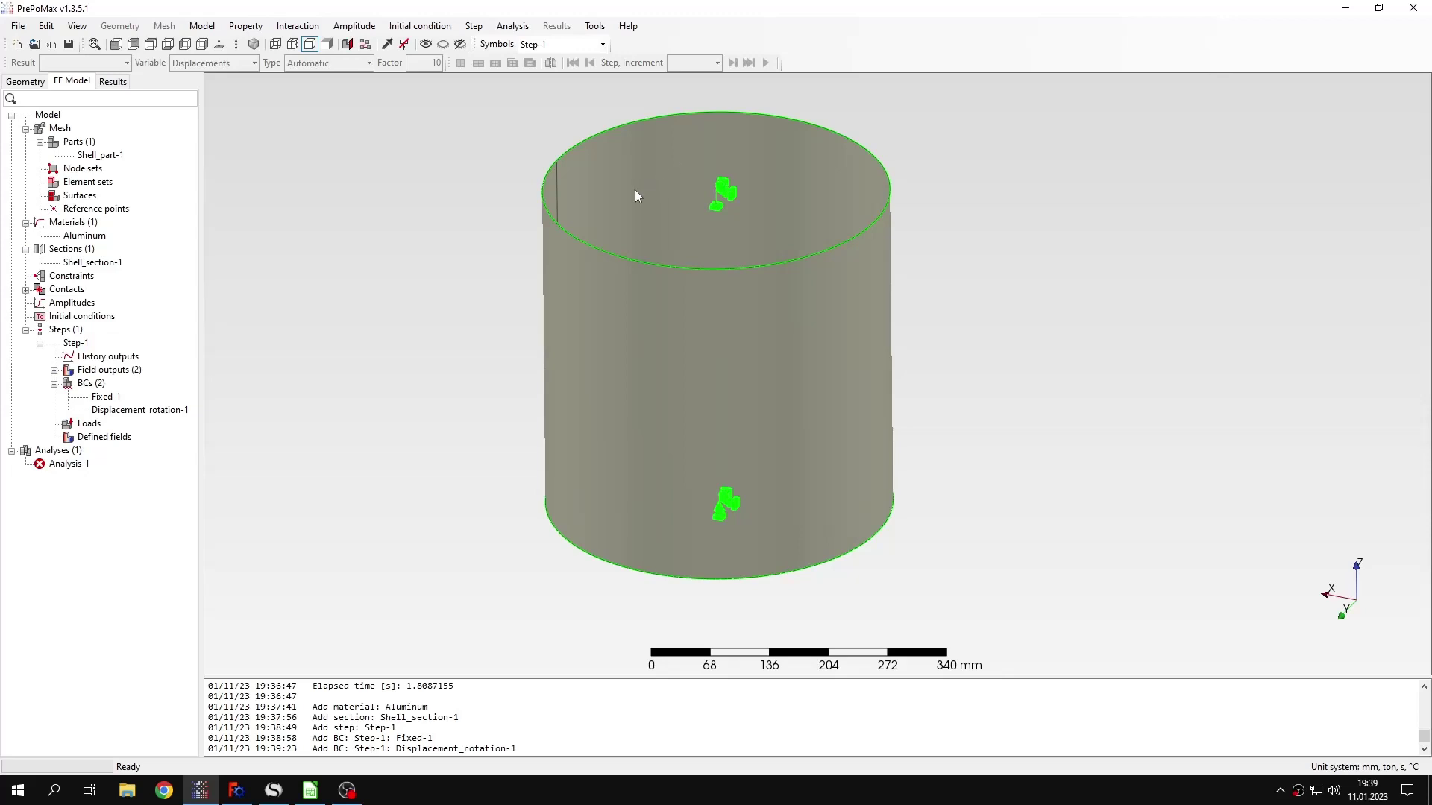
middle_drag(704, 248, 691, 156)
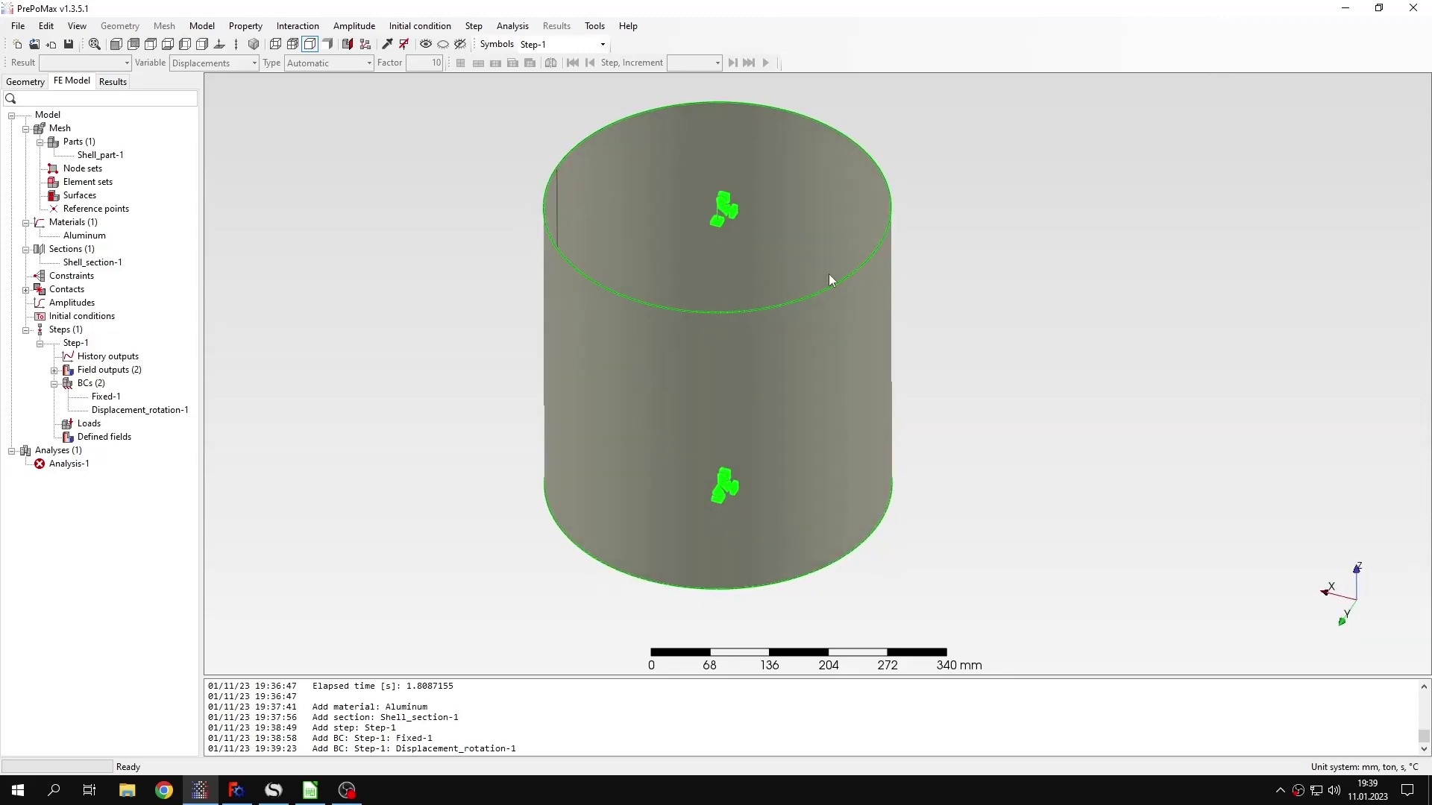
middle_drag(739, 329, 738, 313)
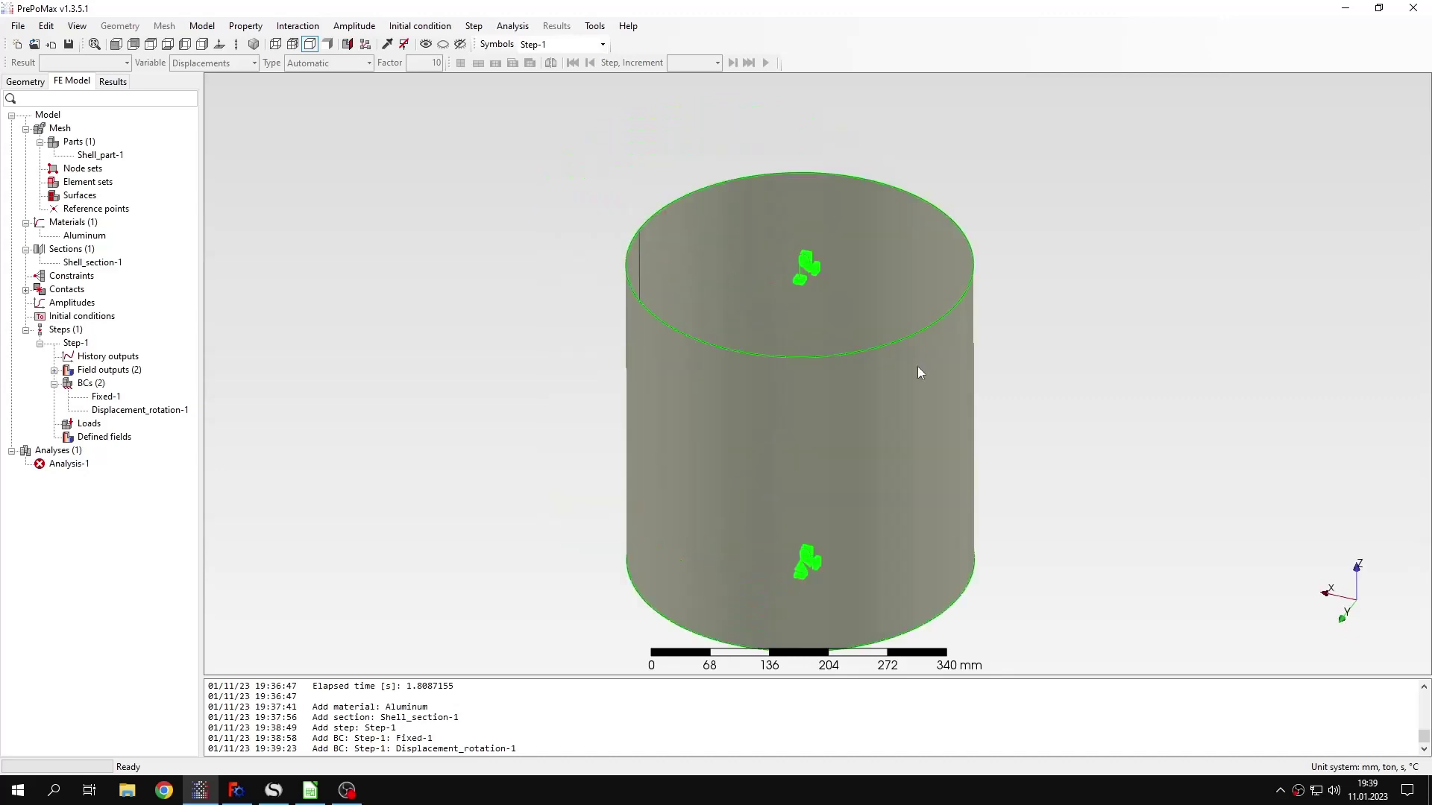
middle_drag(858, 369, 743, 295)
mouse_move(691, 200)
middle_down()
mouse_move(711, 253)
mouse_move(706, 201)
mouse_move(732, 275)
mouse_move(703, 291)
mouse_move(678, 342)
mouse_move(684, 296)
mouse_move(722, 284)
mouse_move(759, 310)
mouse_move(700, 277)
mouse_move(690, 332)
mouse_move(721, 356)
middle_up()
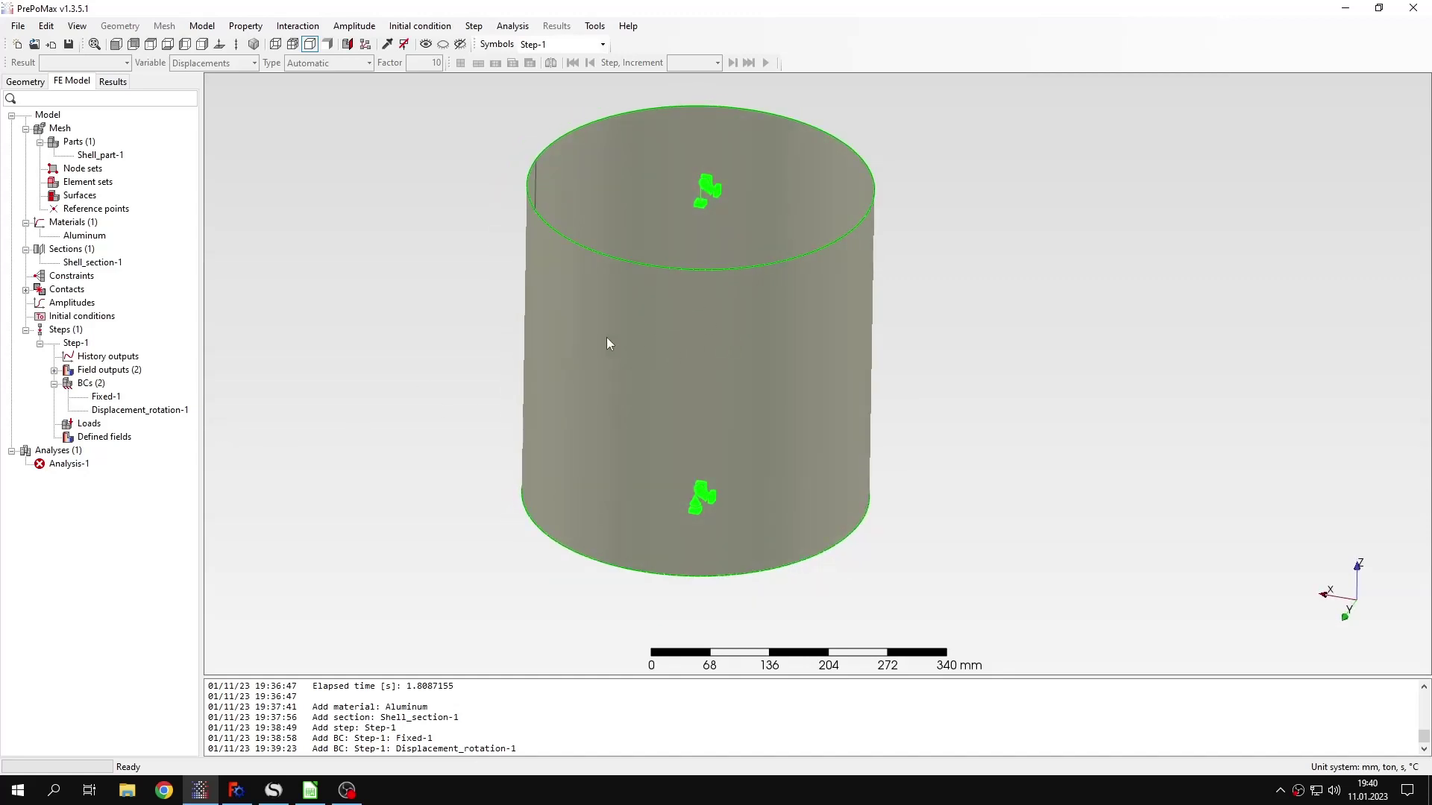
double_click(108, 262)
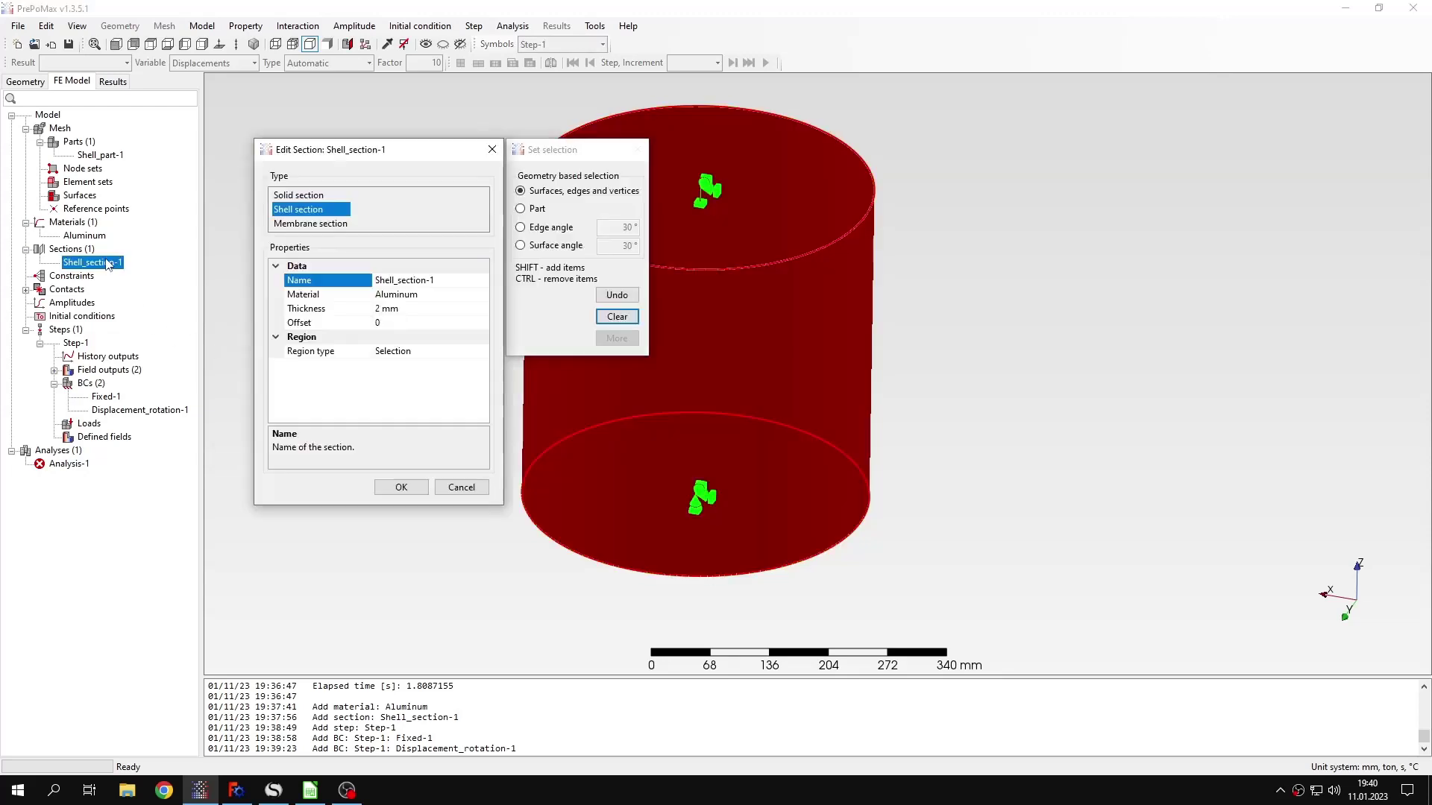
click(492, 149)
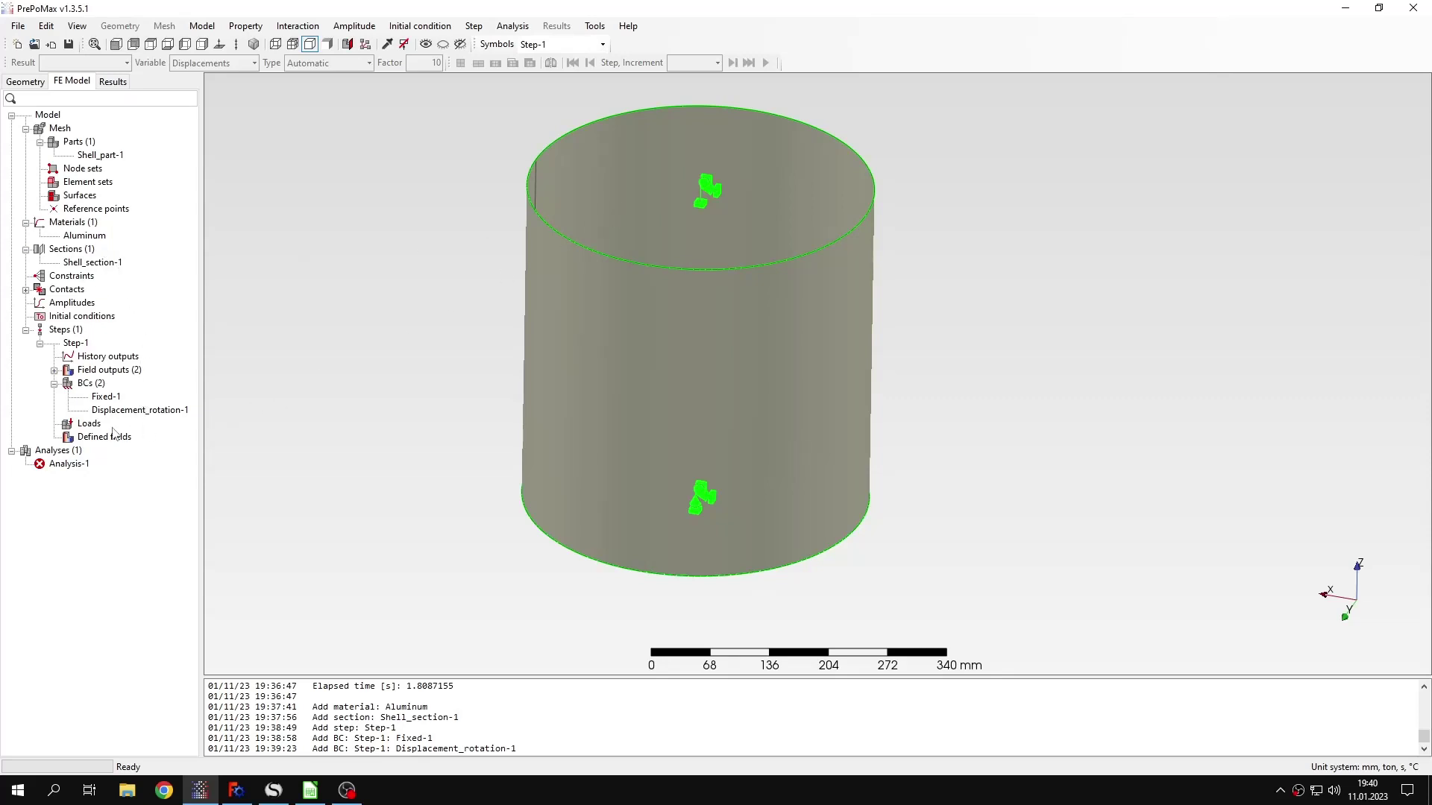
Create a Surface traction load on the cylinder's top edge with an F3 force component of -1 N.
double_click(89, 425)
scroll(343, 248, down, 2)
click(312, 224)
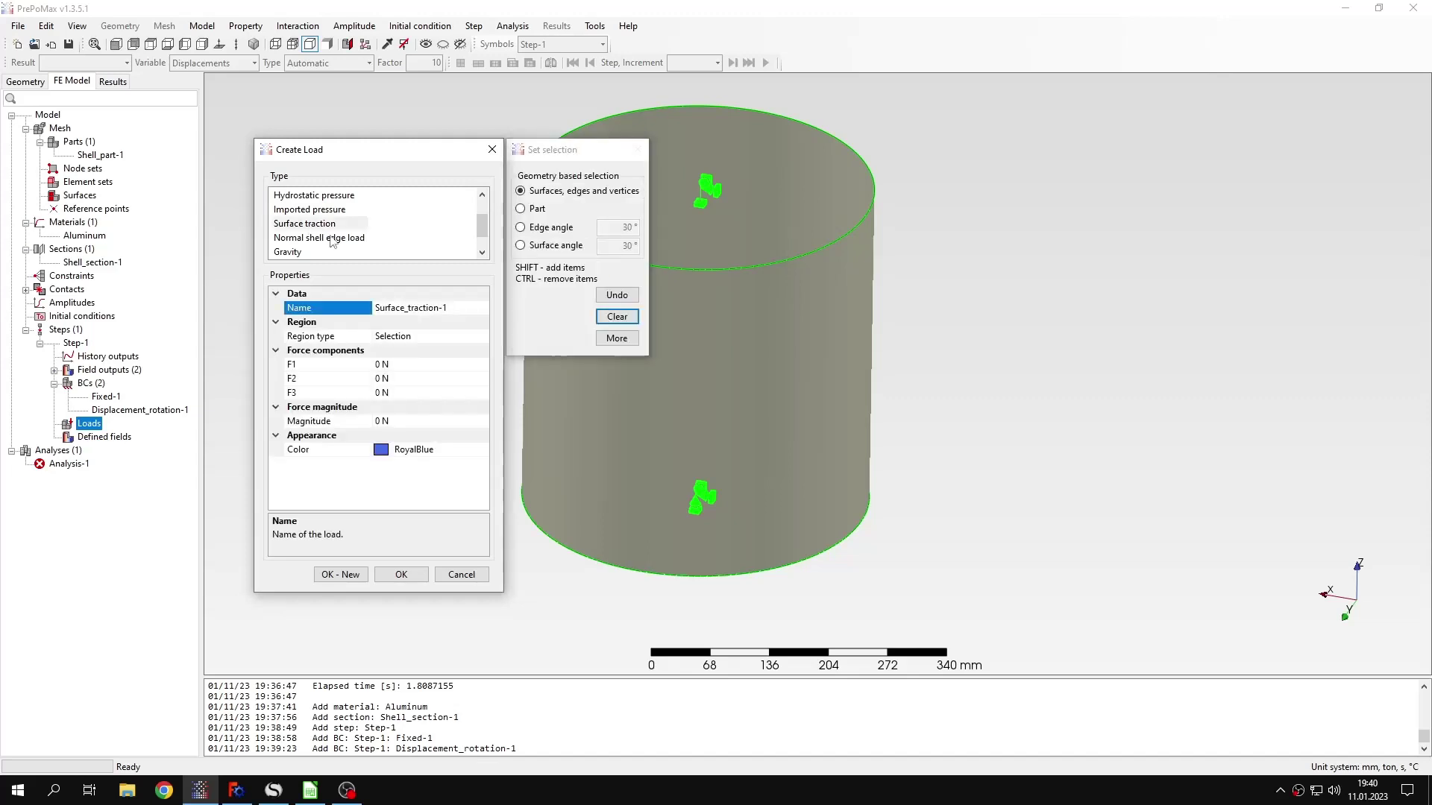
middle_drag(773, 328, 960, 299)
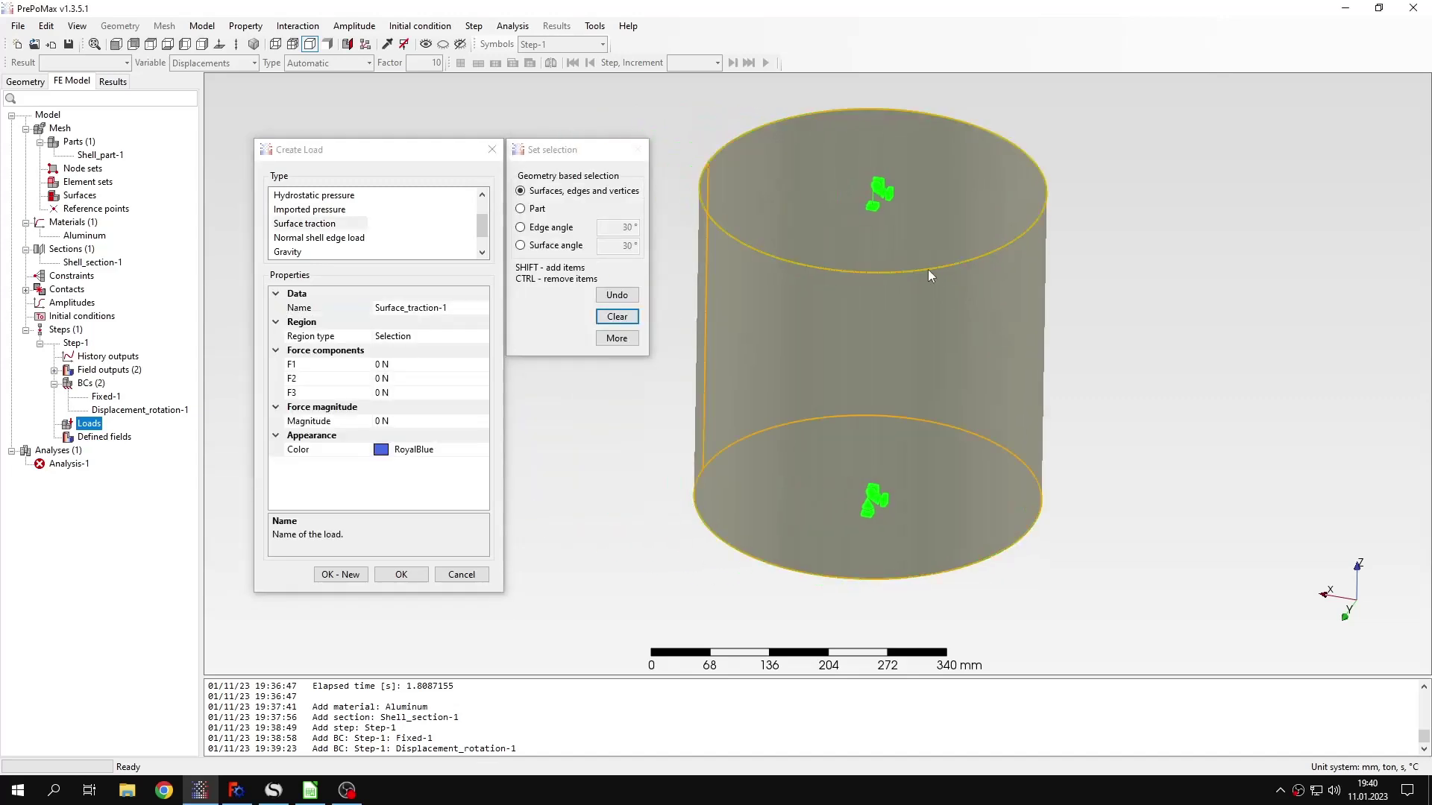
click(929, 273)
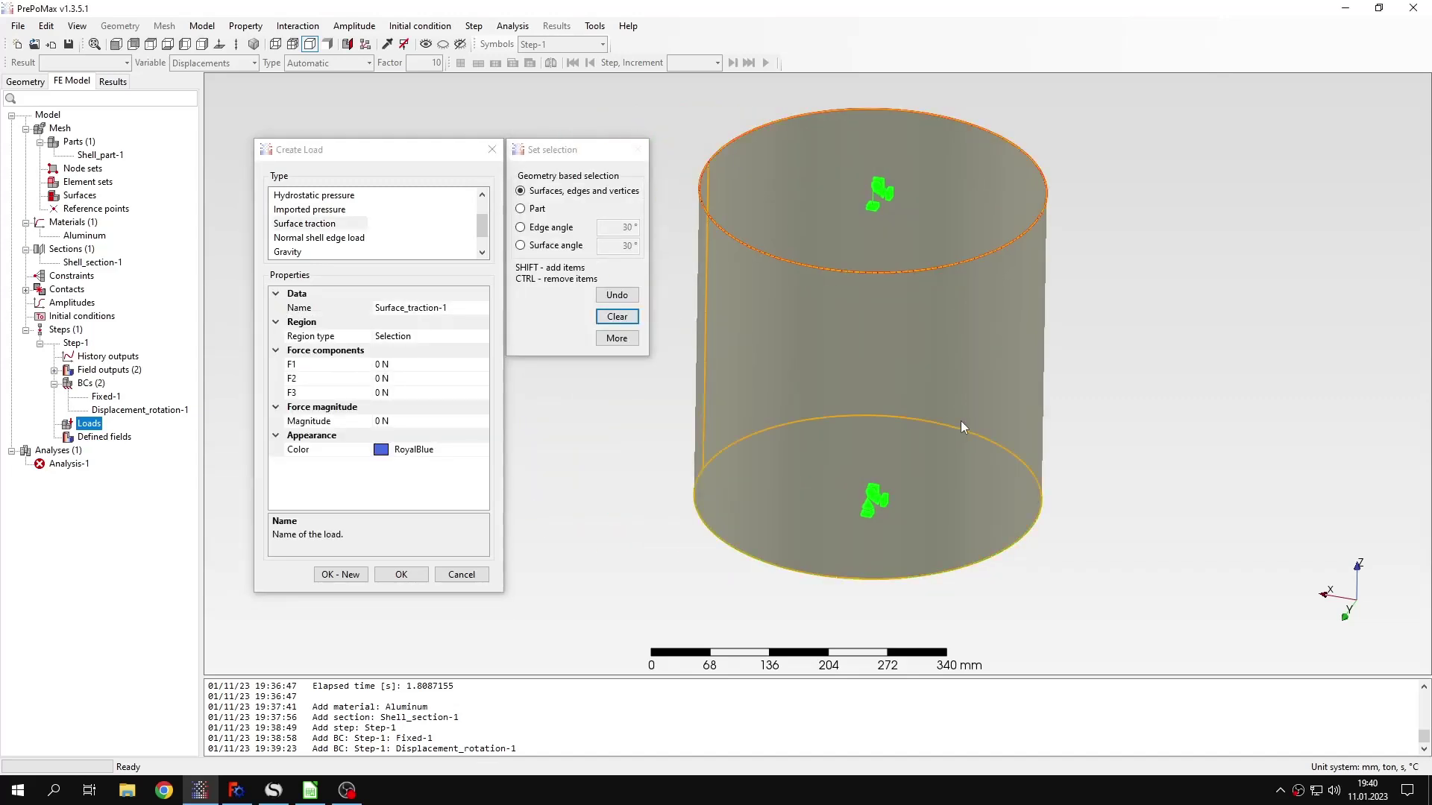
click(418, 394)
key(Home)
key(Delete)
text(-1)
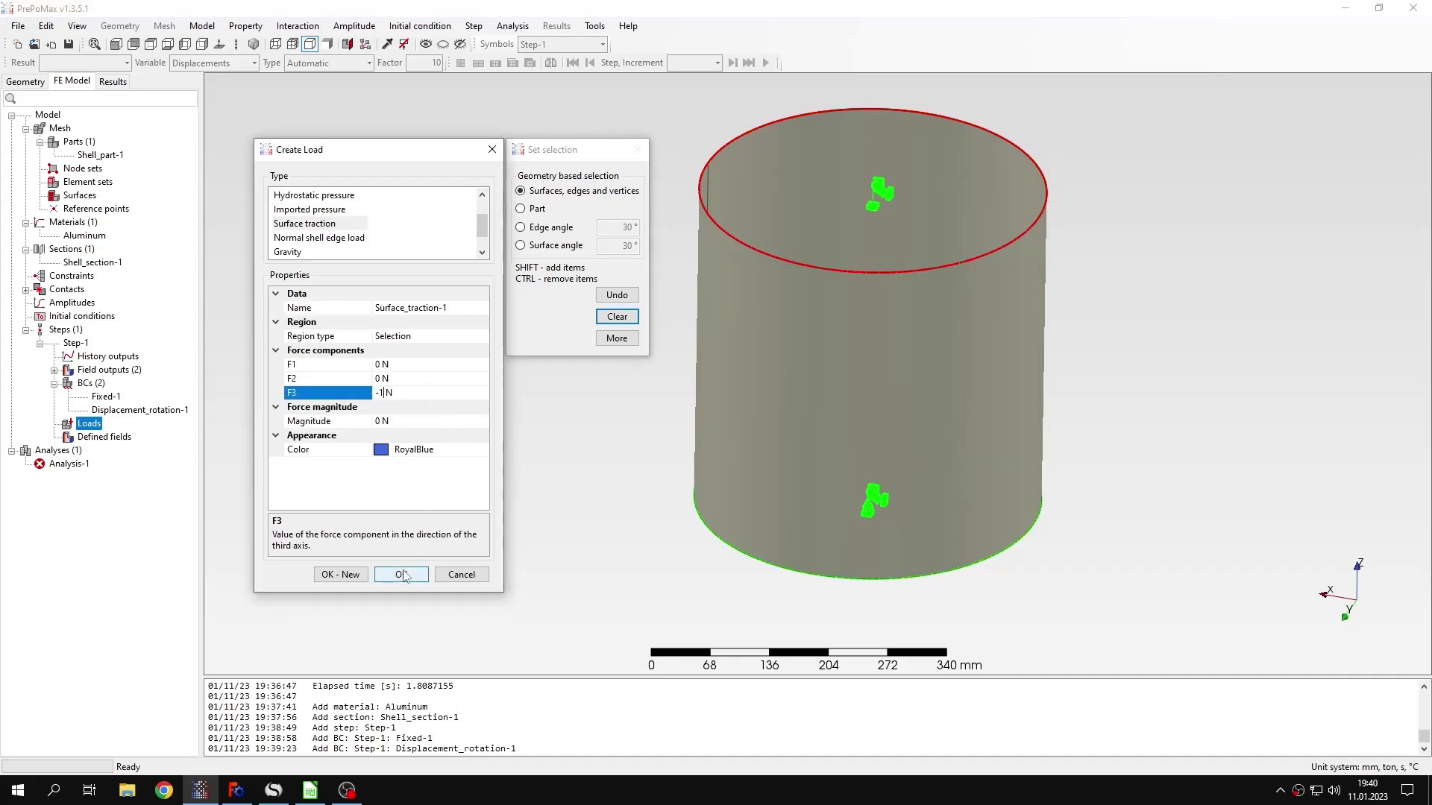
click(403, 575)
Change the Output (2D/3D) setting of the element field output EF-Output-1.
middle_drag(760, 386, 552, 401)
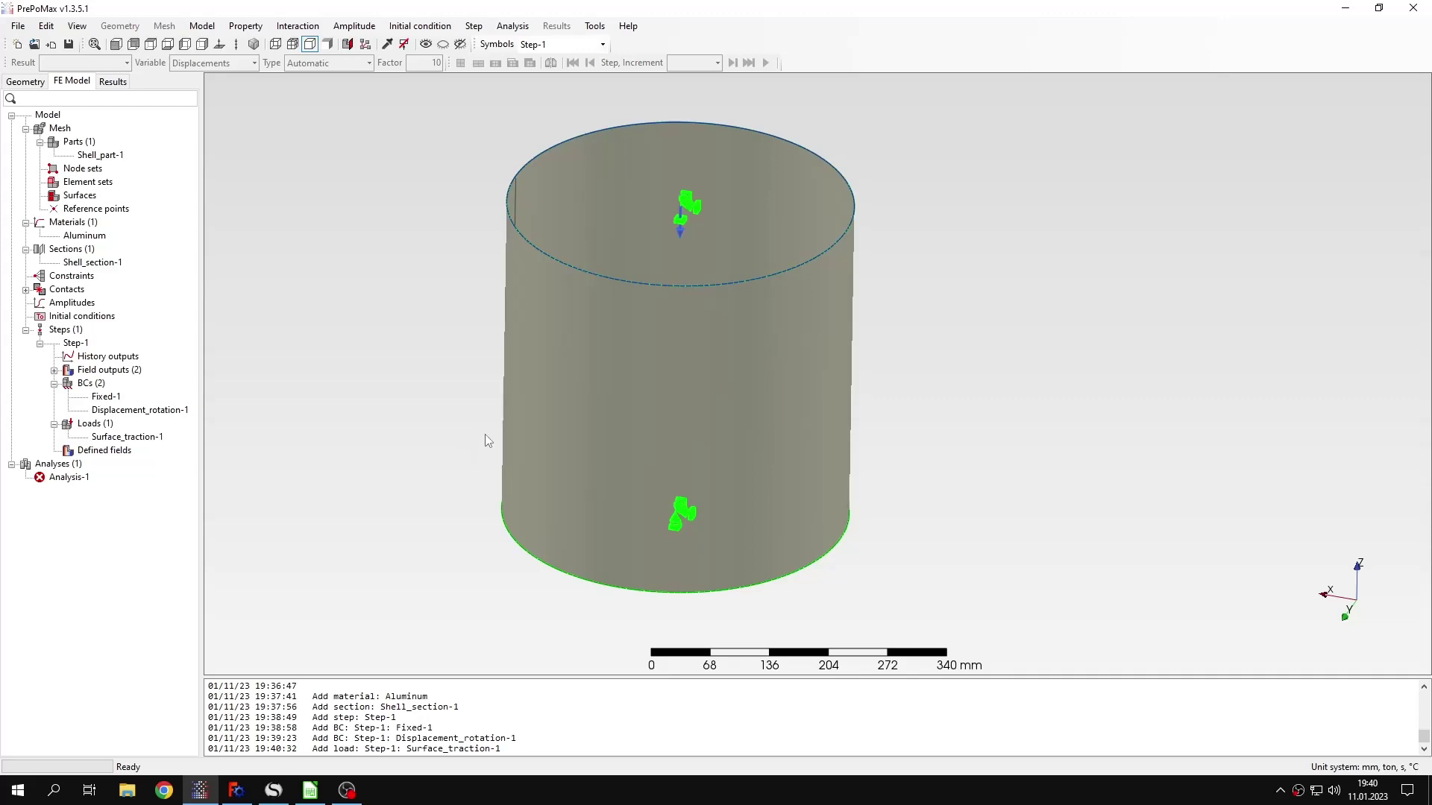
click(54, 370)
double_click(127, 400)
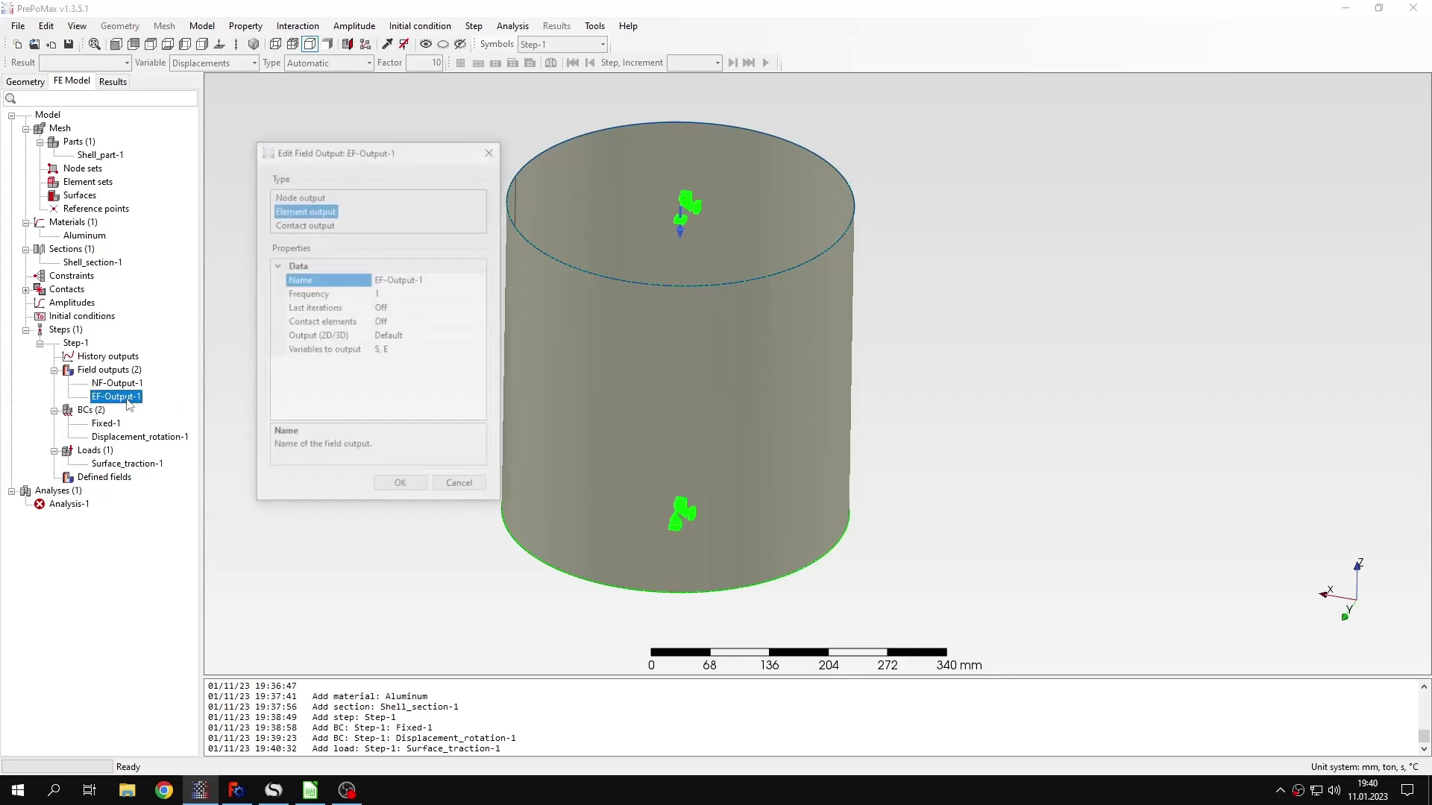
click(479, 336)
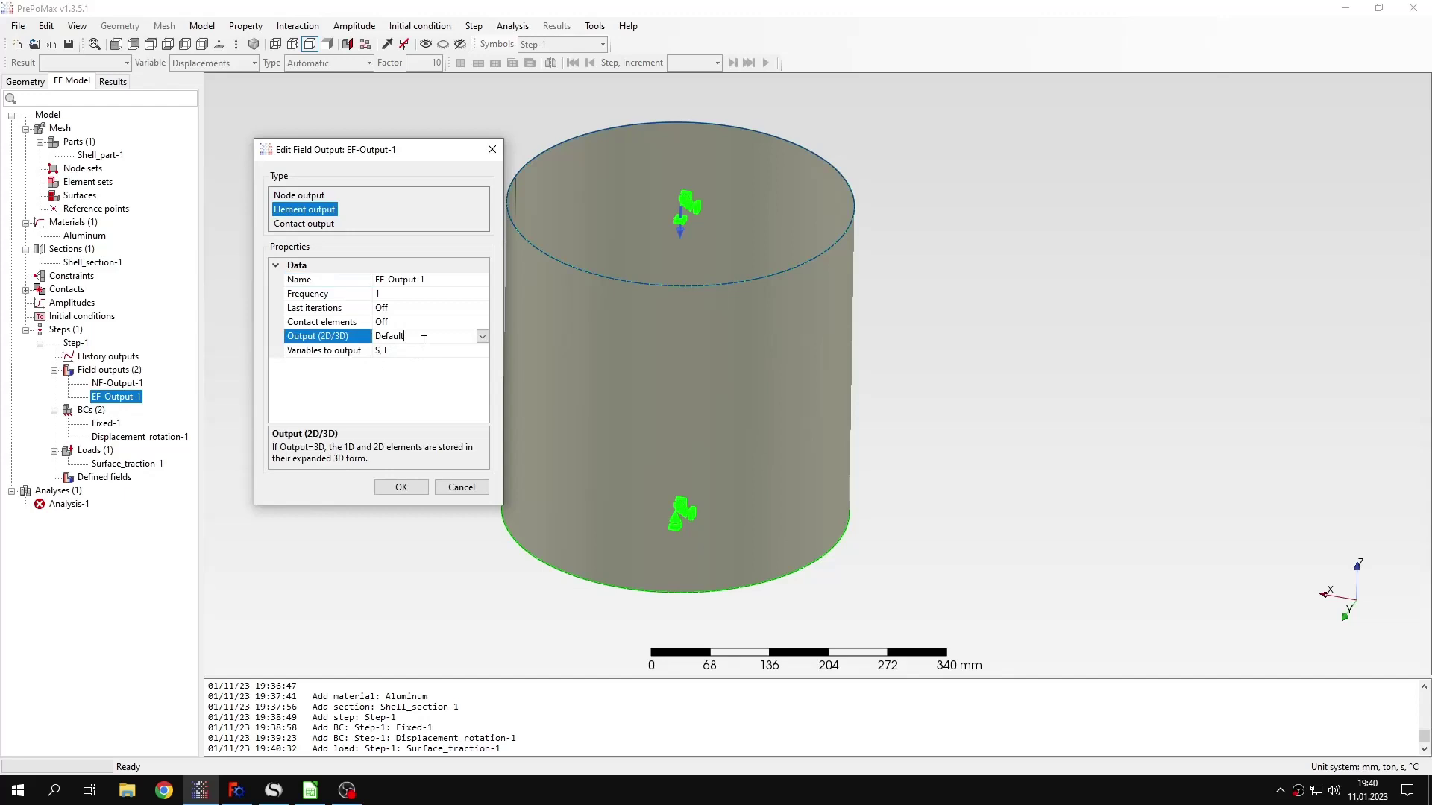
click(482, 336)
click(382, 373)
click(407, 486)
click(360, 403)
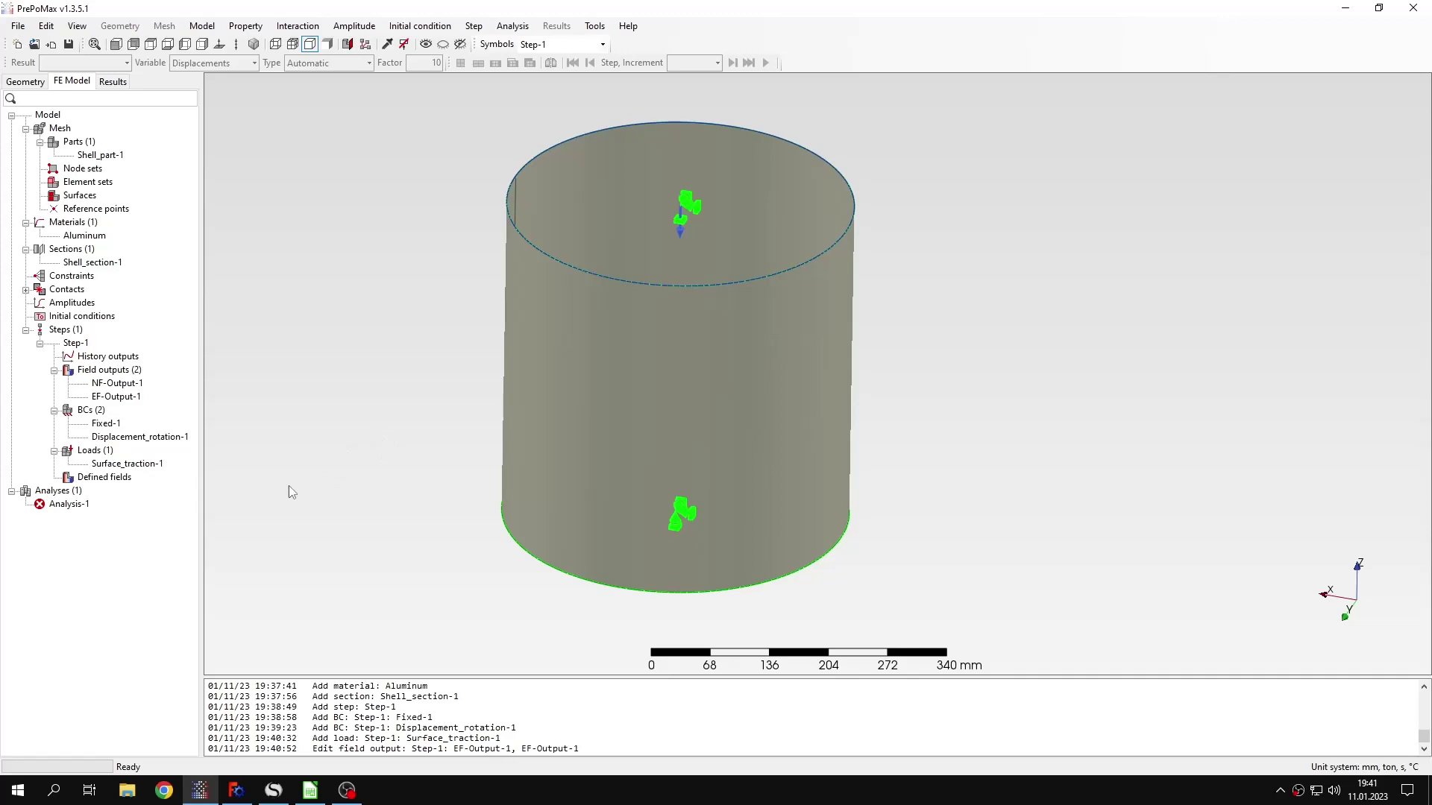
Run Analysis-1, overwriting its existing analysis files, and open the buckling results.
right_click(77, 505)
click(111, 531)
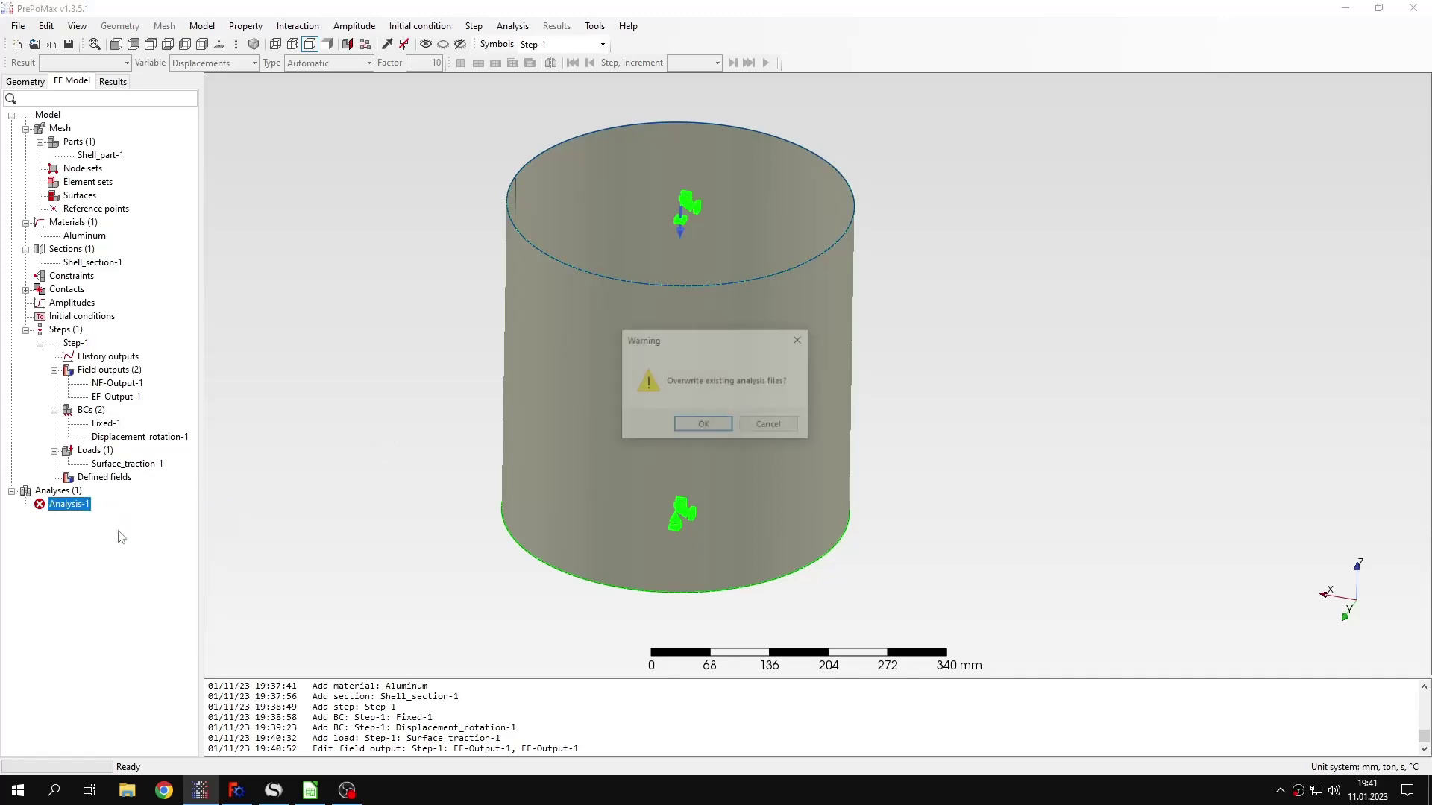
click(693, 424)
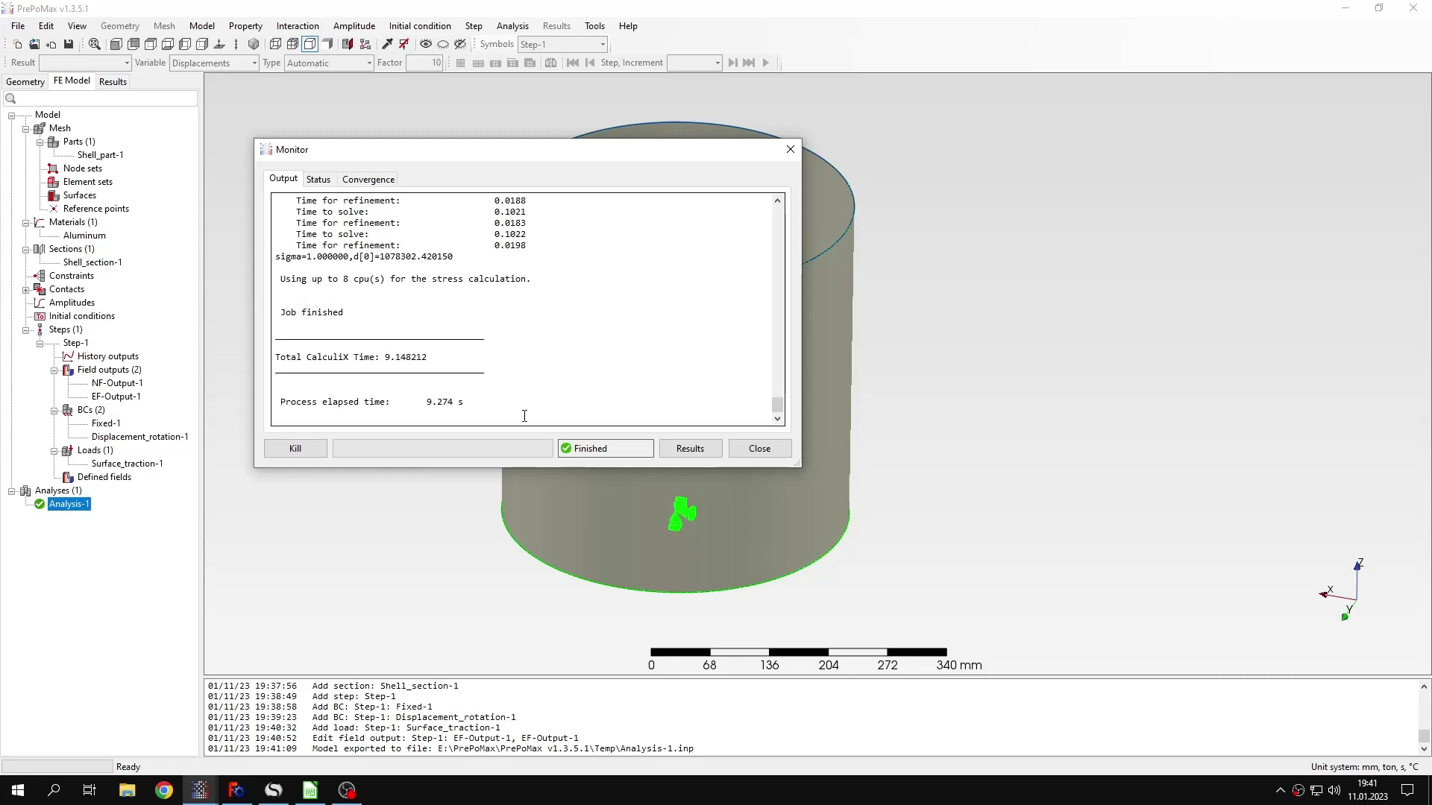
click(690, 448)
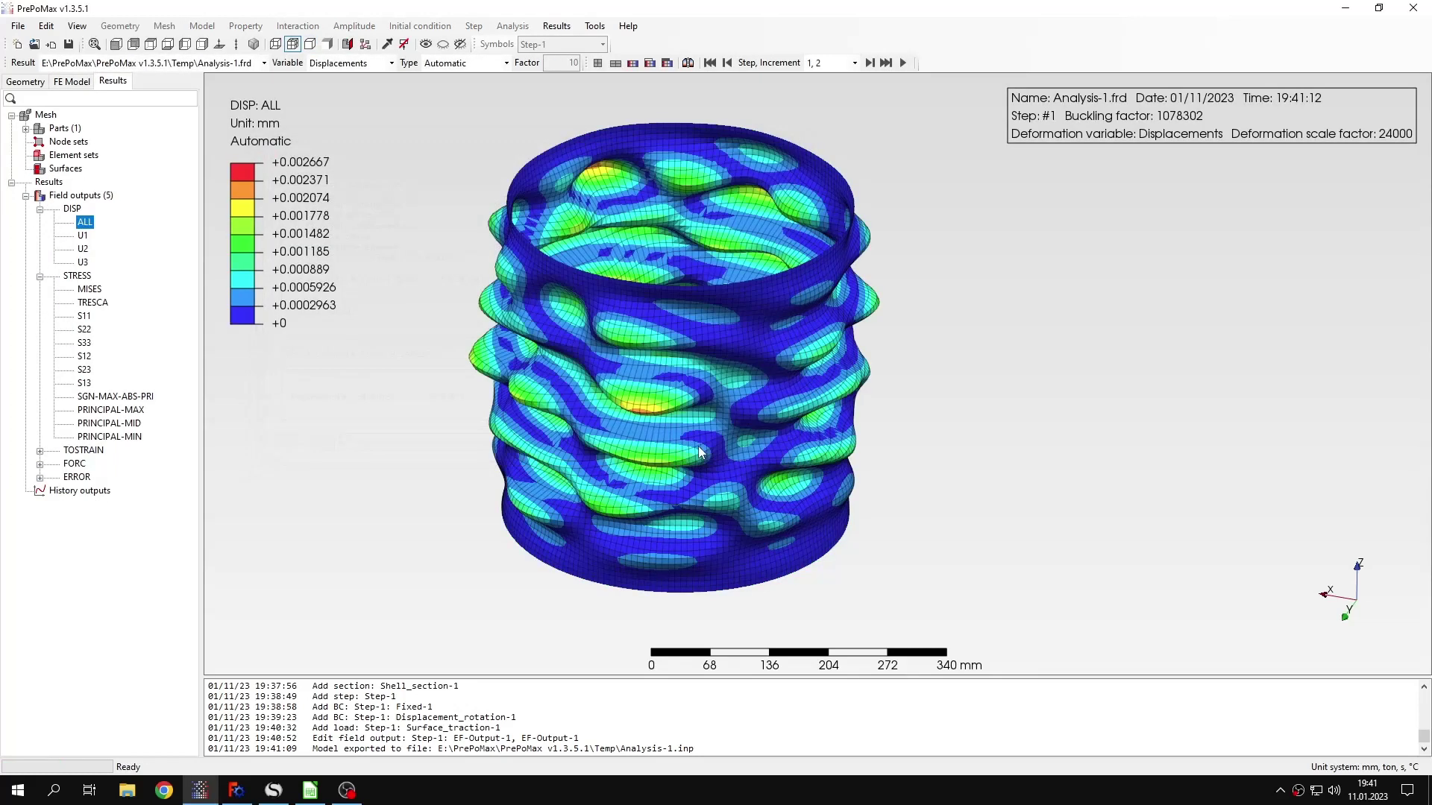
Inspect the buckling mode shape, switch to SMath Studio to compare against the analytical critical force, and return to PrePoMax.
drag(656, 305, 693, 563)
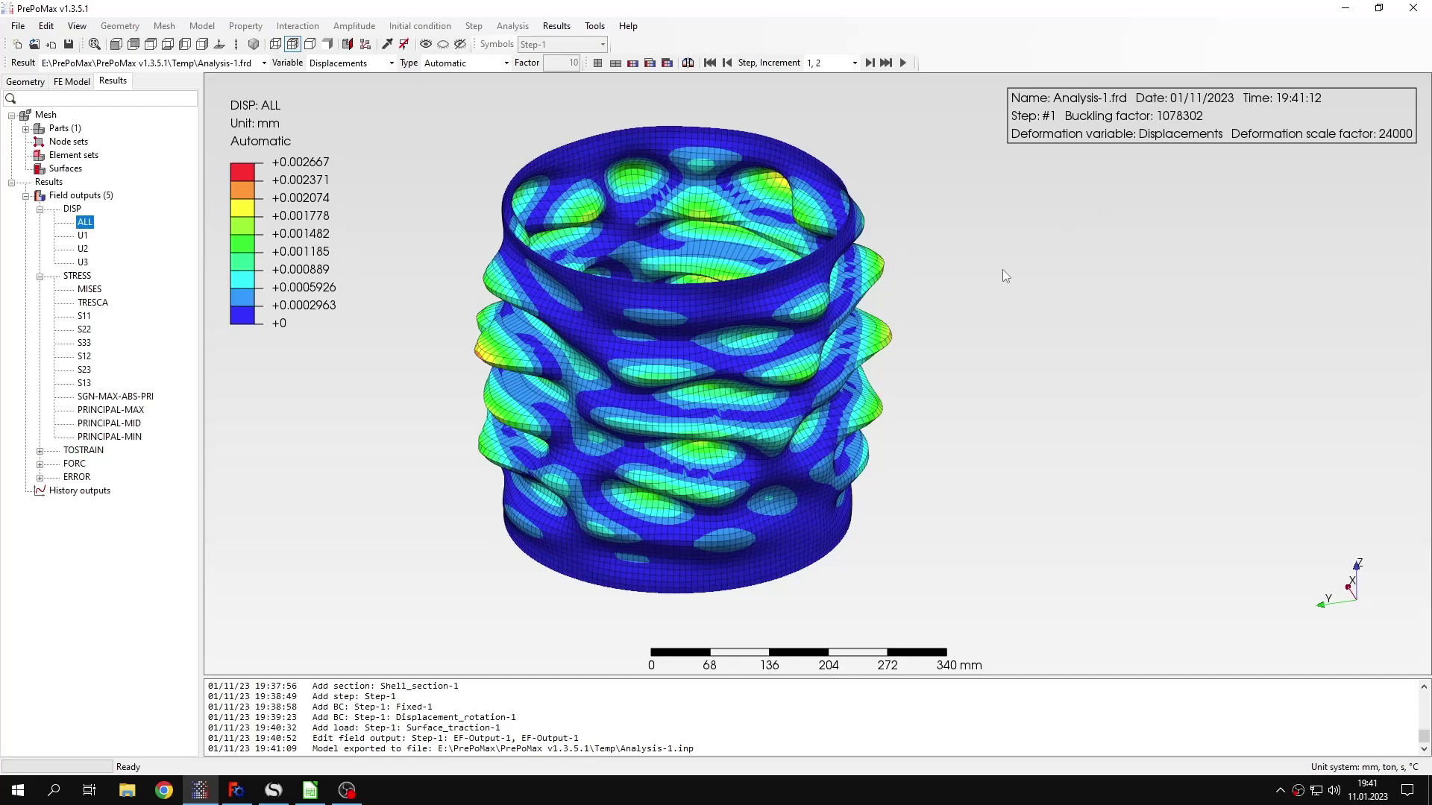
click(273, 791)
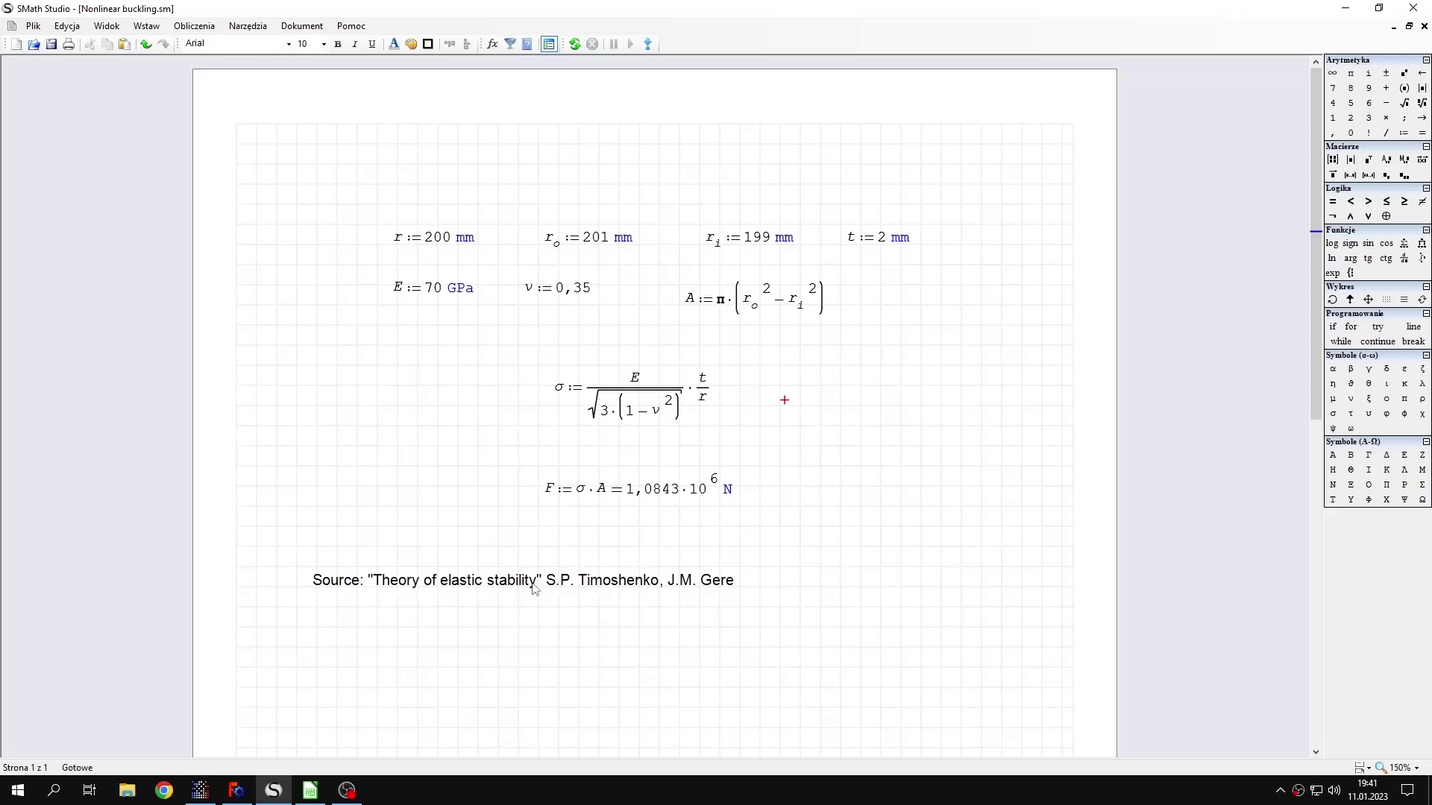
mouse_move(660, 501)
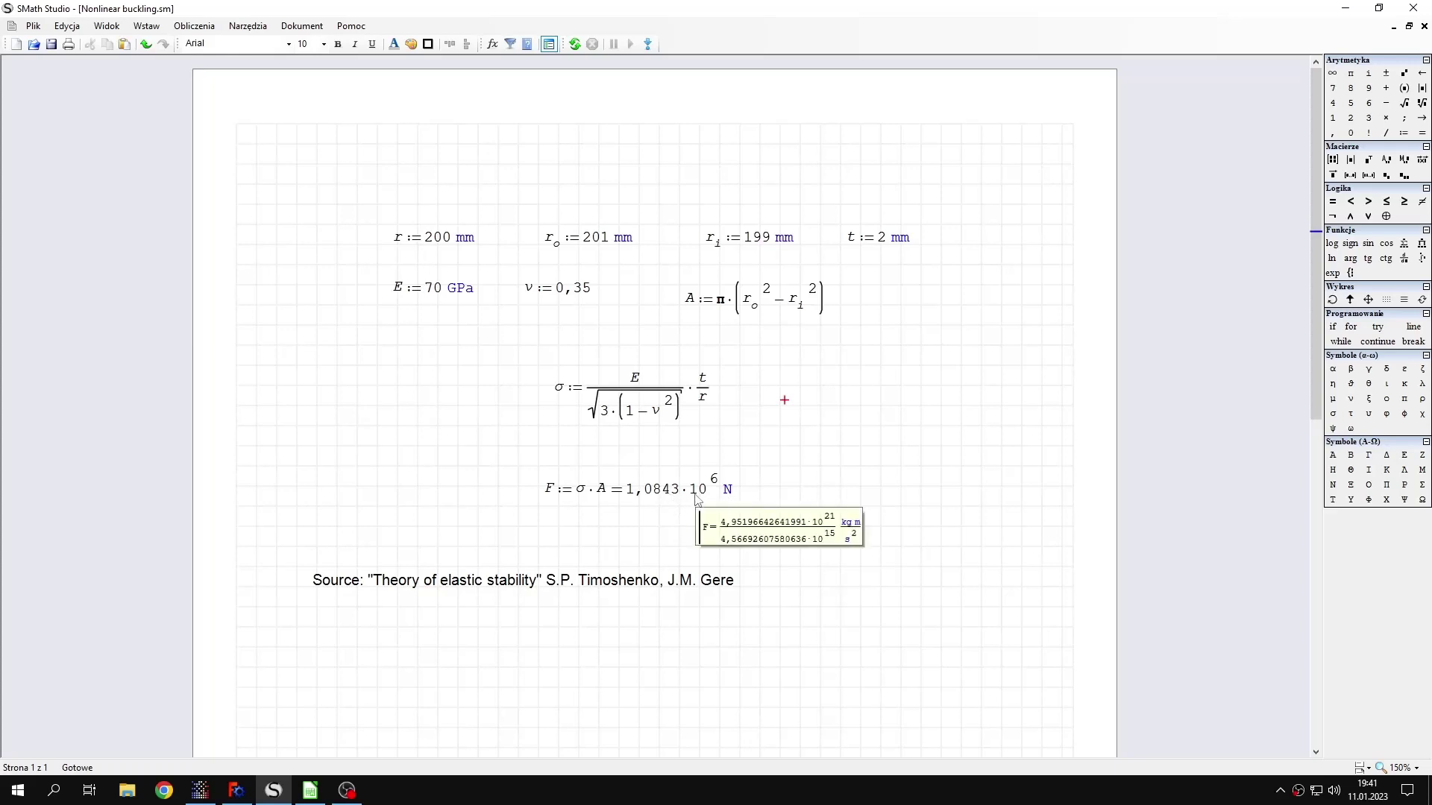
mouse_move(200, 789)
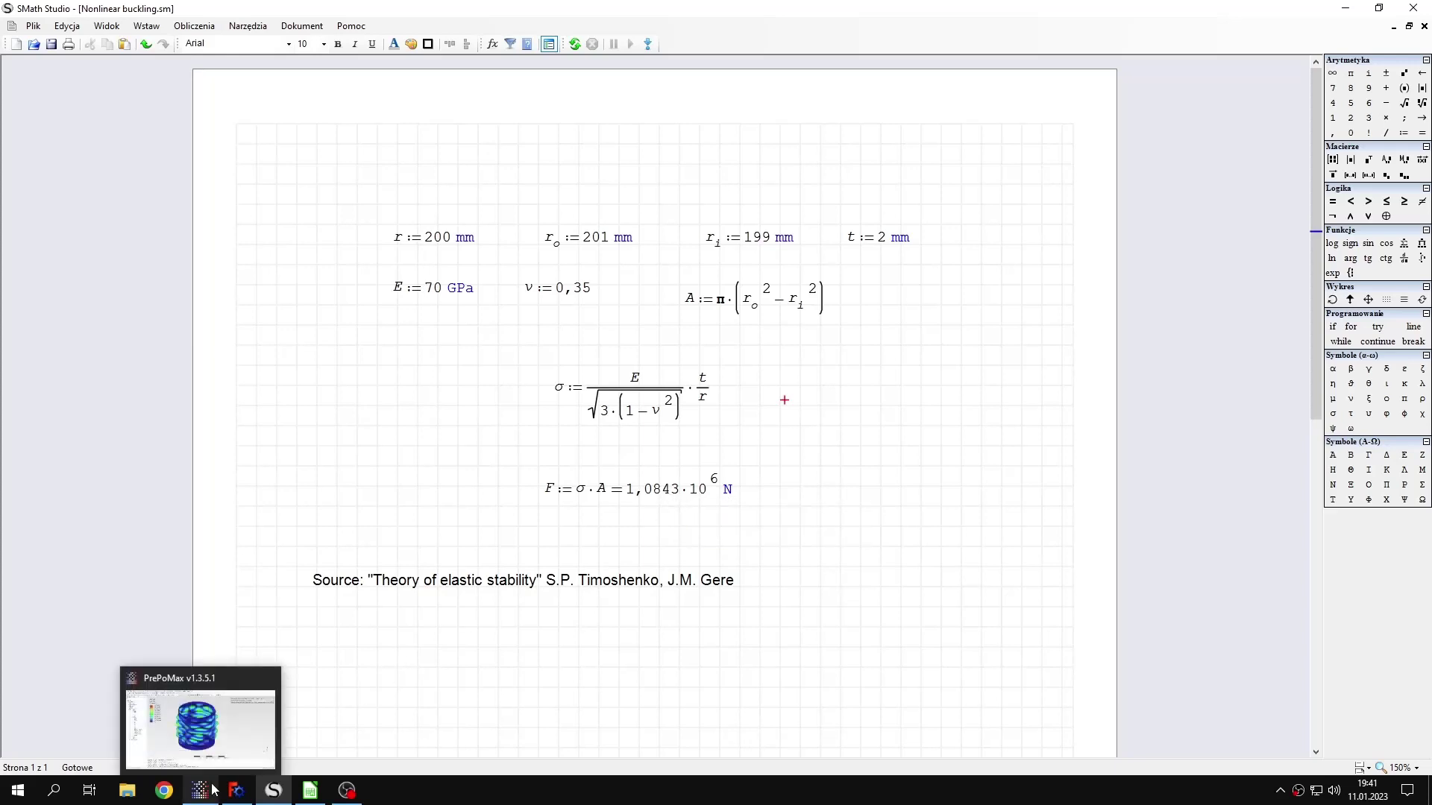
click(260, 762)
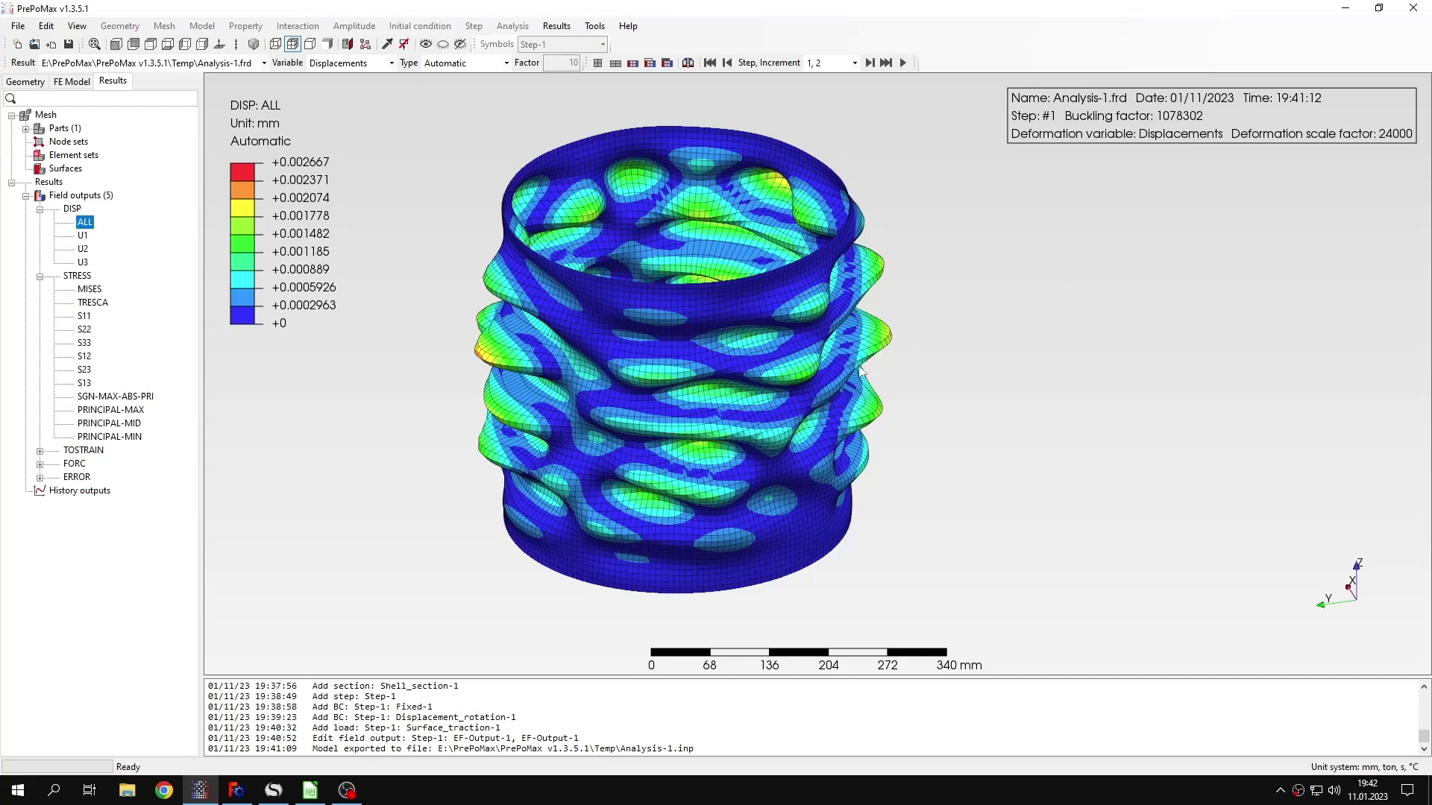
Set the deformation type of the buckling results to User defined with a scale factor of 200.
middle_drag(779, 470, 792, 500)
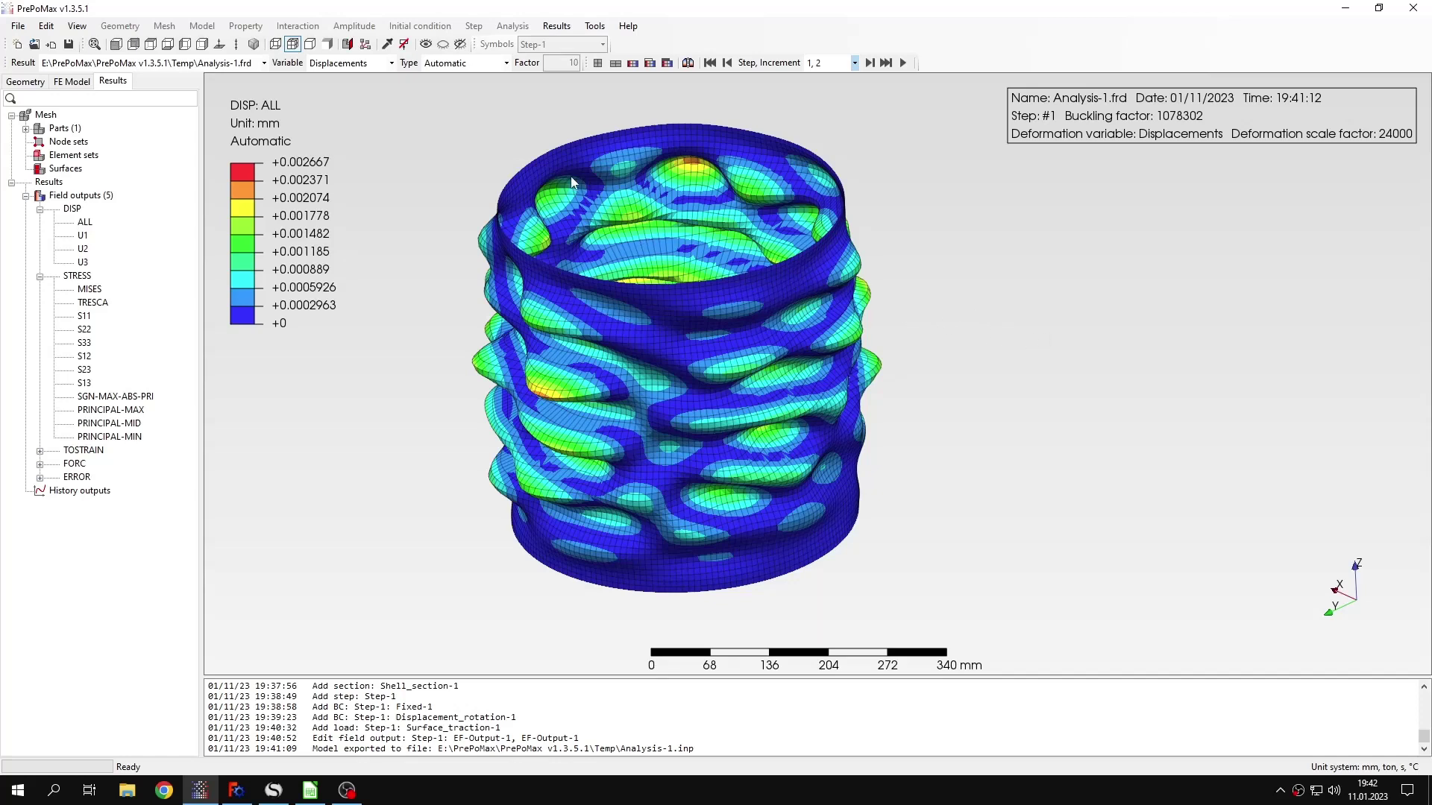
click(491, 67)
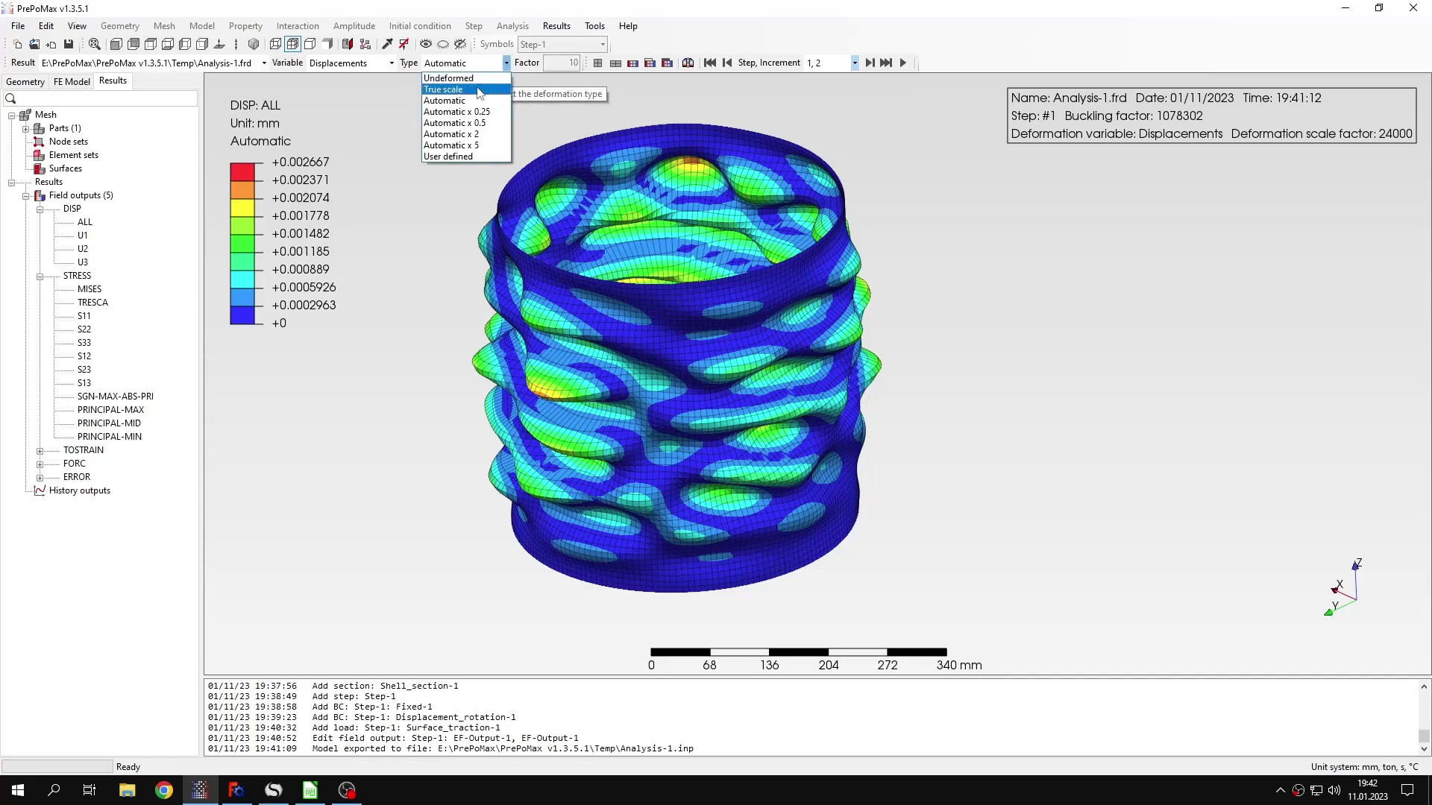
click(456, 157)
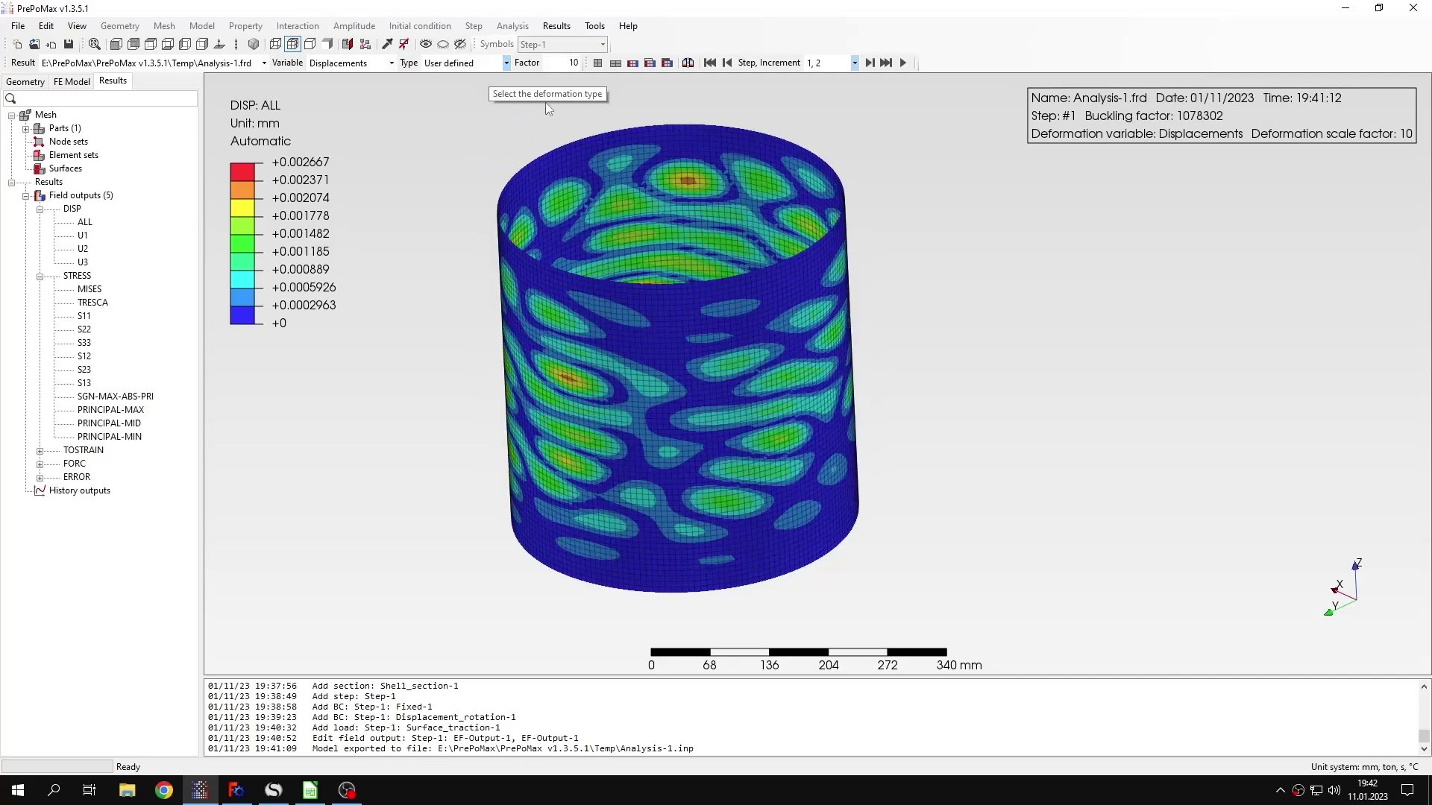
double_click(579, 62)
text(200)
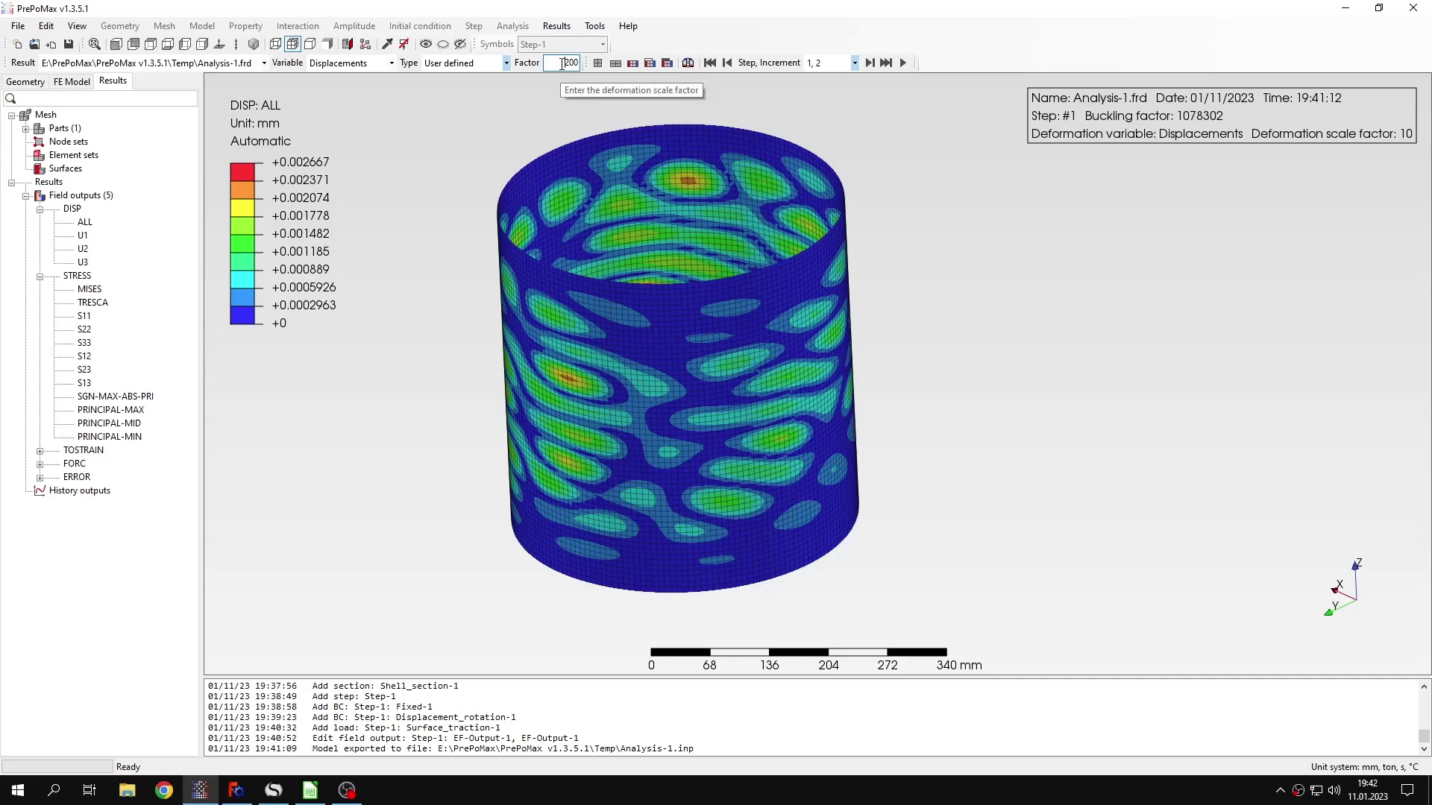
key(Return)
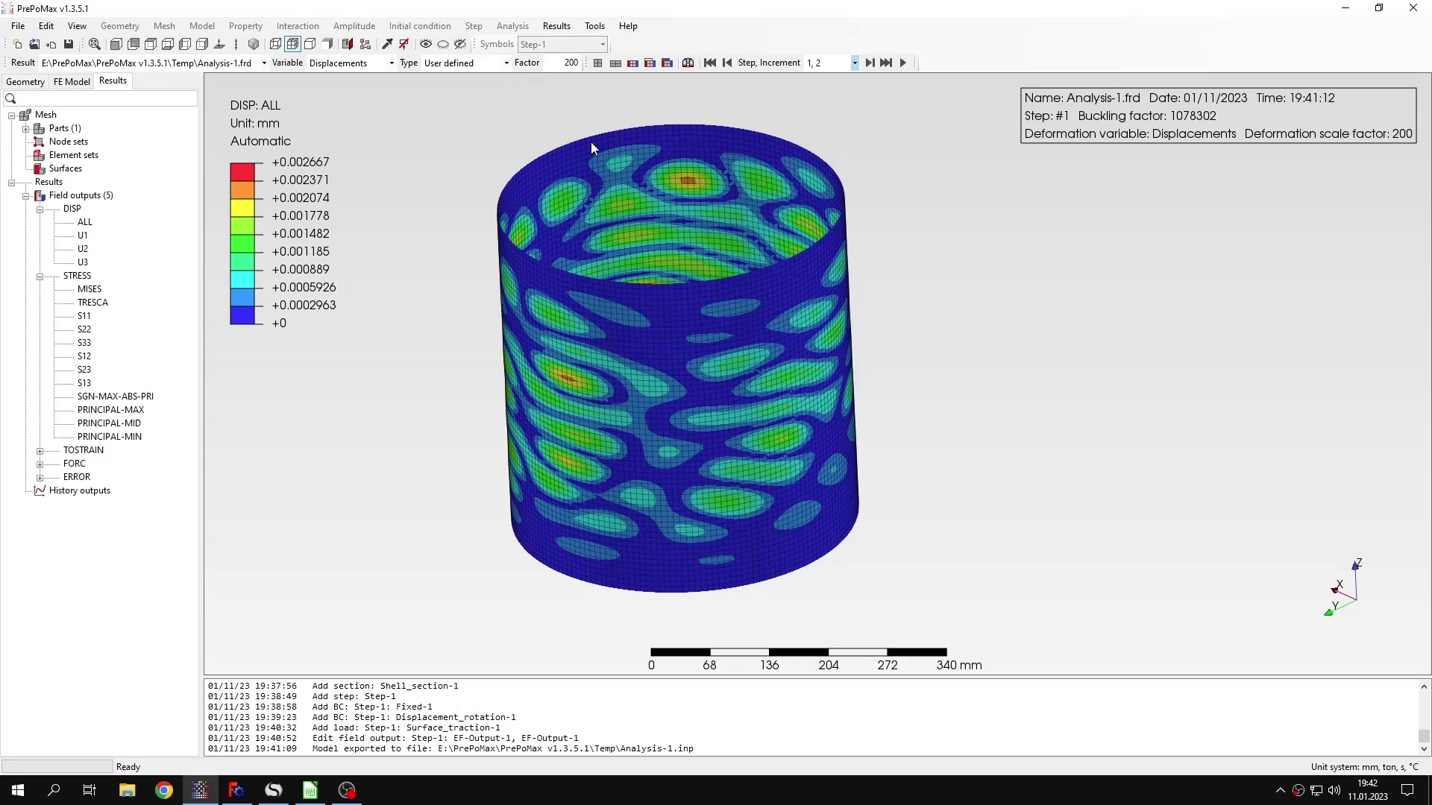
middle_drag(602, 349, 682, 235)
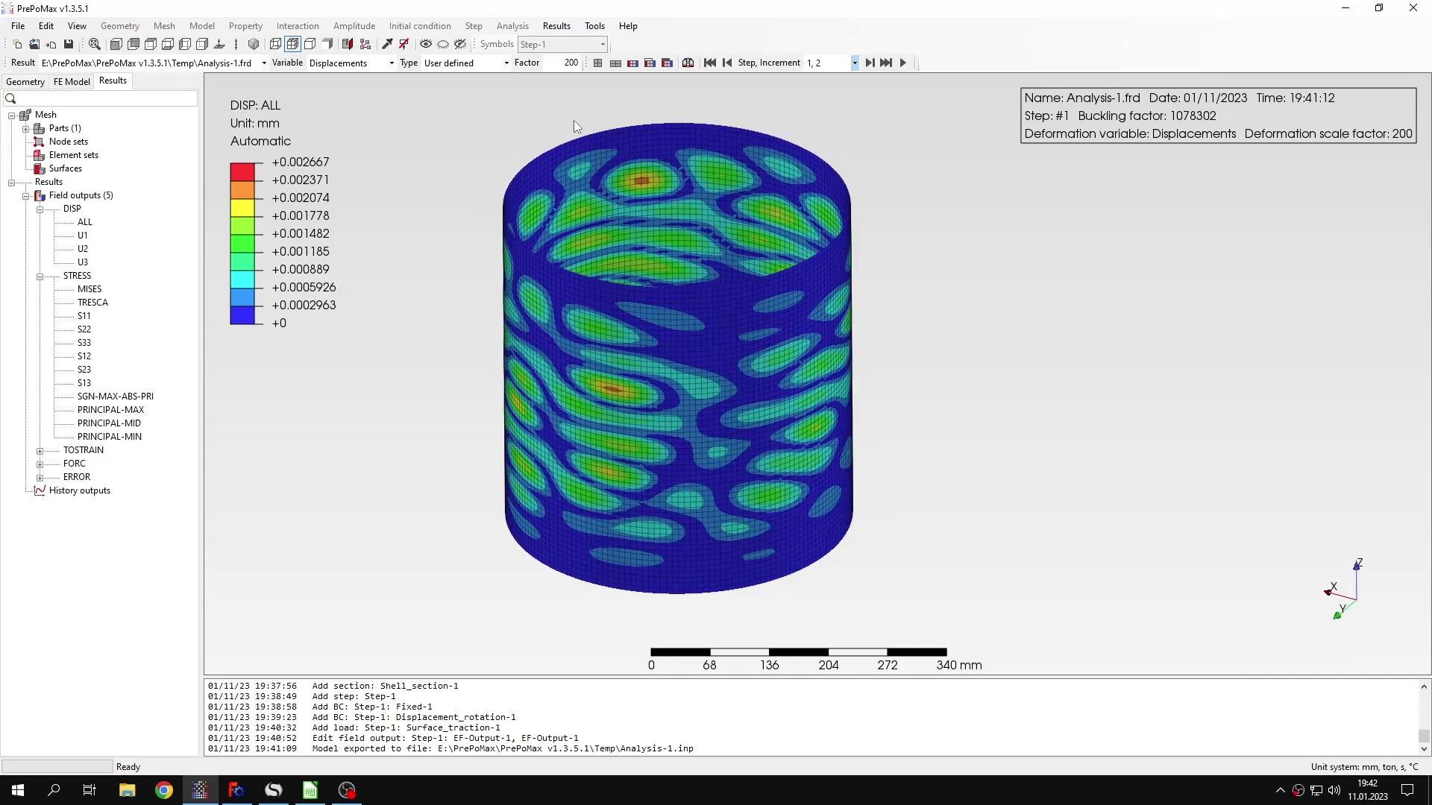
middle_drag(669, 164, 699, 222)
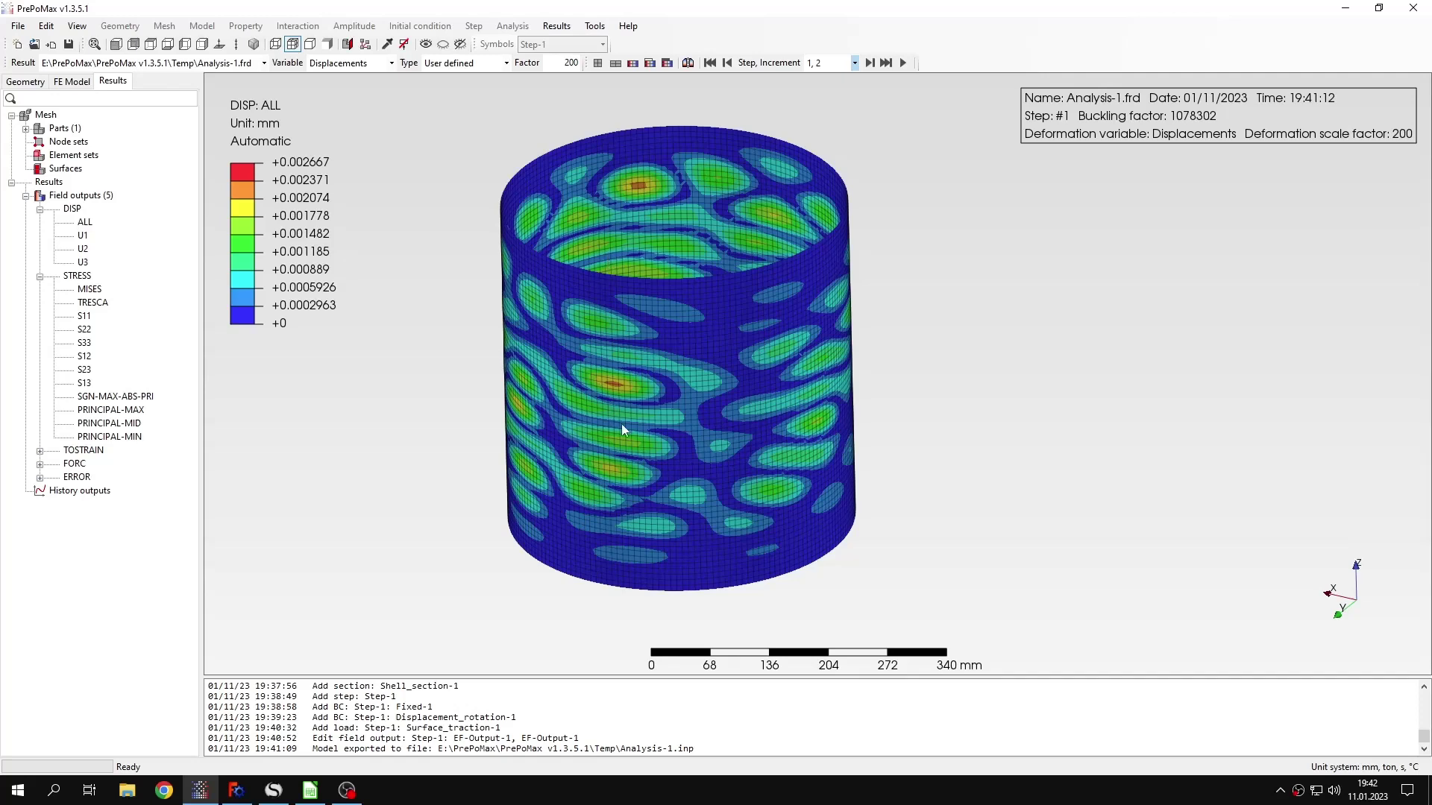
Preview the buckling mode shape at a deformation scale factor of 2000, and return the factor to 200.
click(572, 62)
text(0)
key(Return)
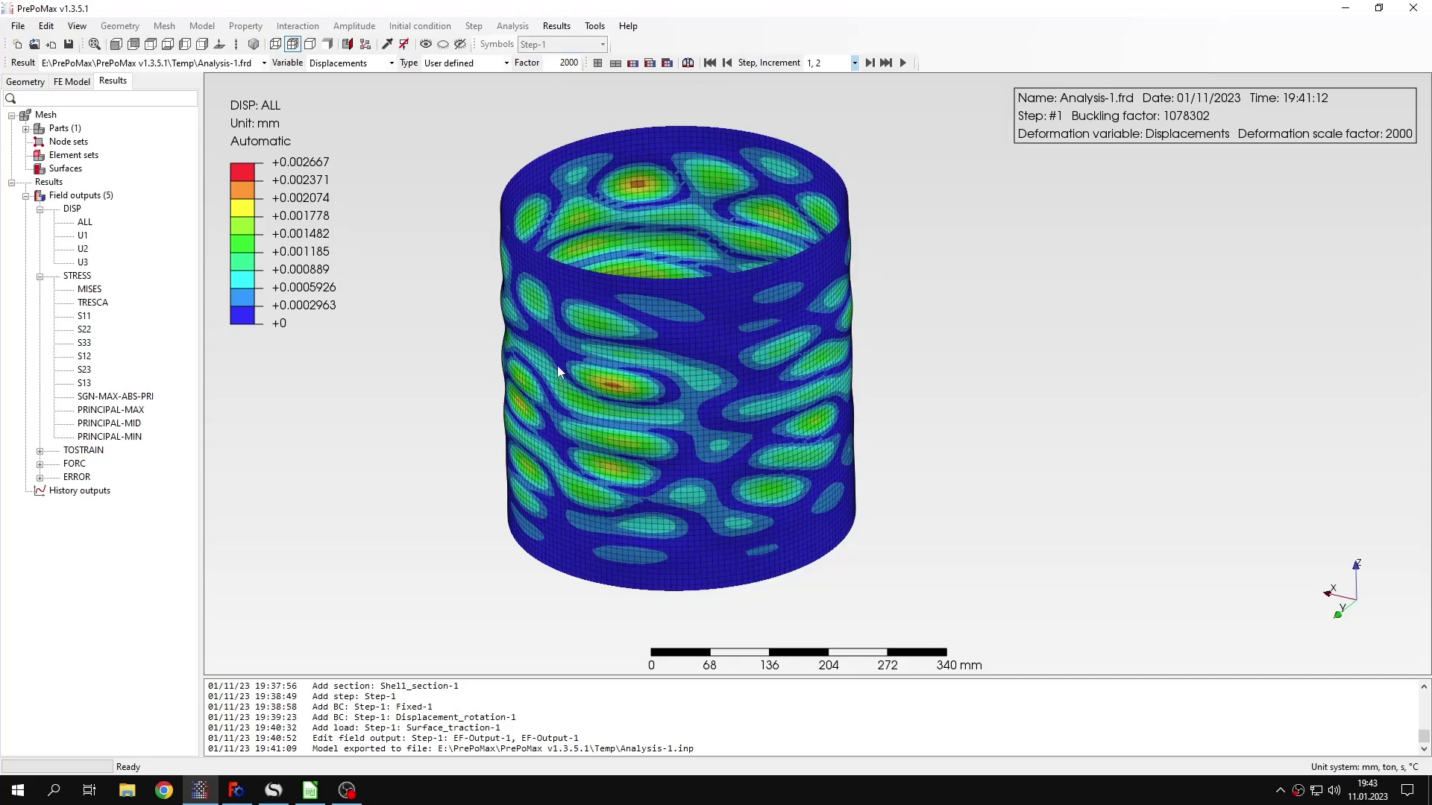
middle_drag(533, 340, 640, 203)
scroll(522, 315, up, 3)
scroll(513, 321, down, 1)
scroll(634, 261, down, 2)
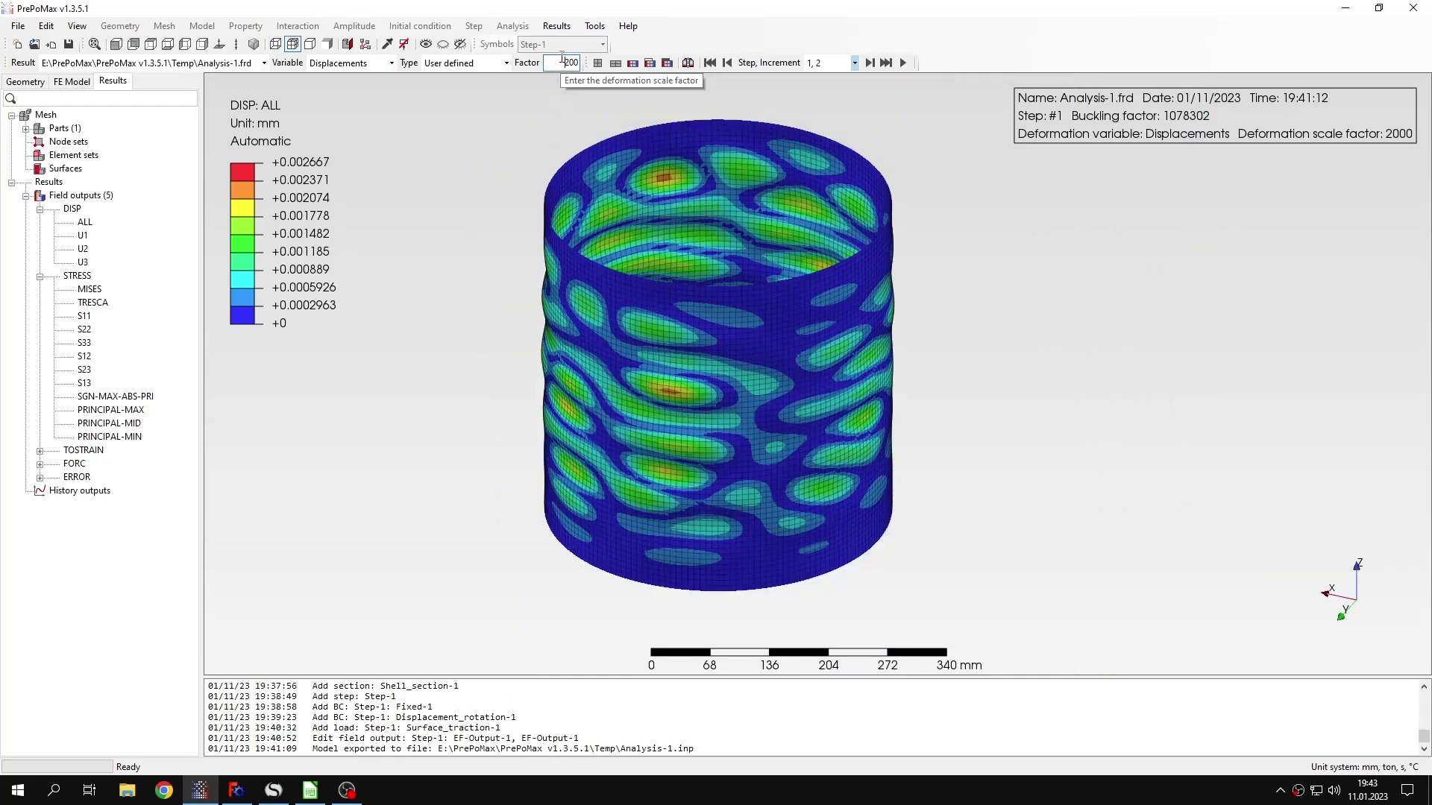
key(Return)
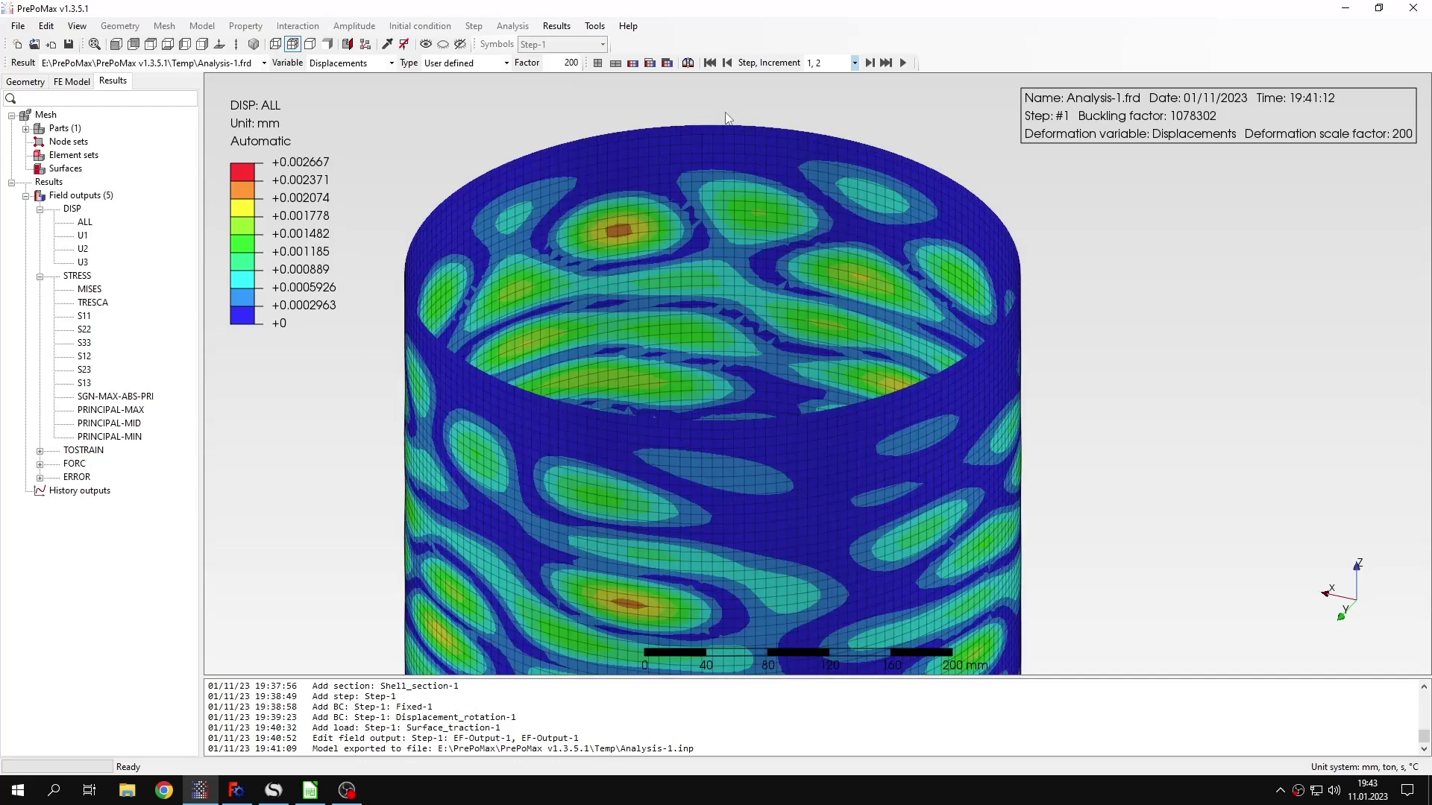
Export the deformed mesh as an .inp file named imperf_200 in the PrePoMax tutorial videos folder.
click(18, 27)
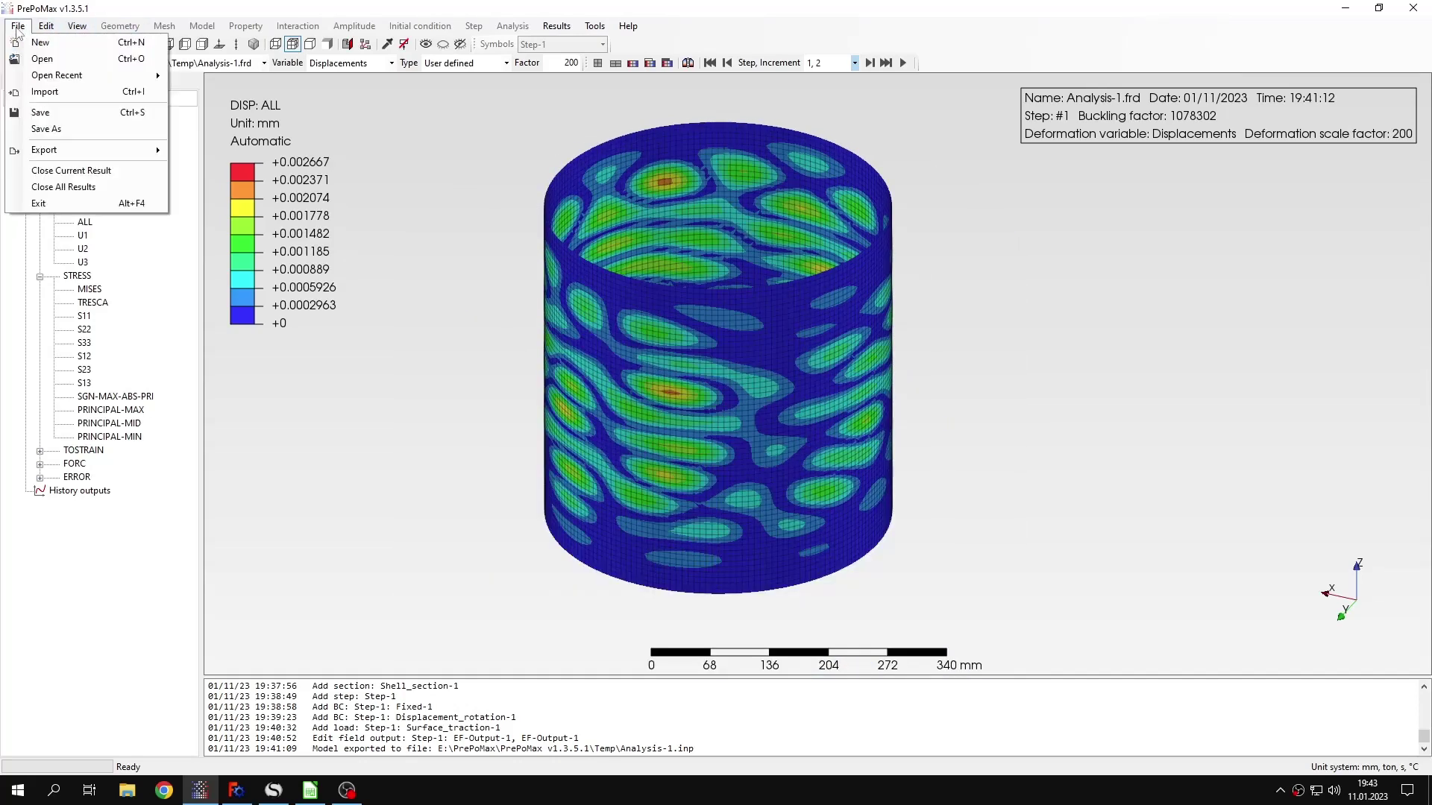
mouse_move(101, 147)
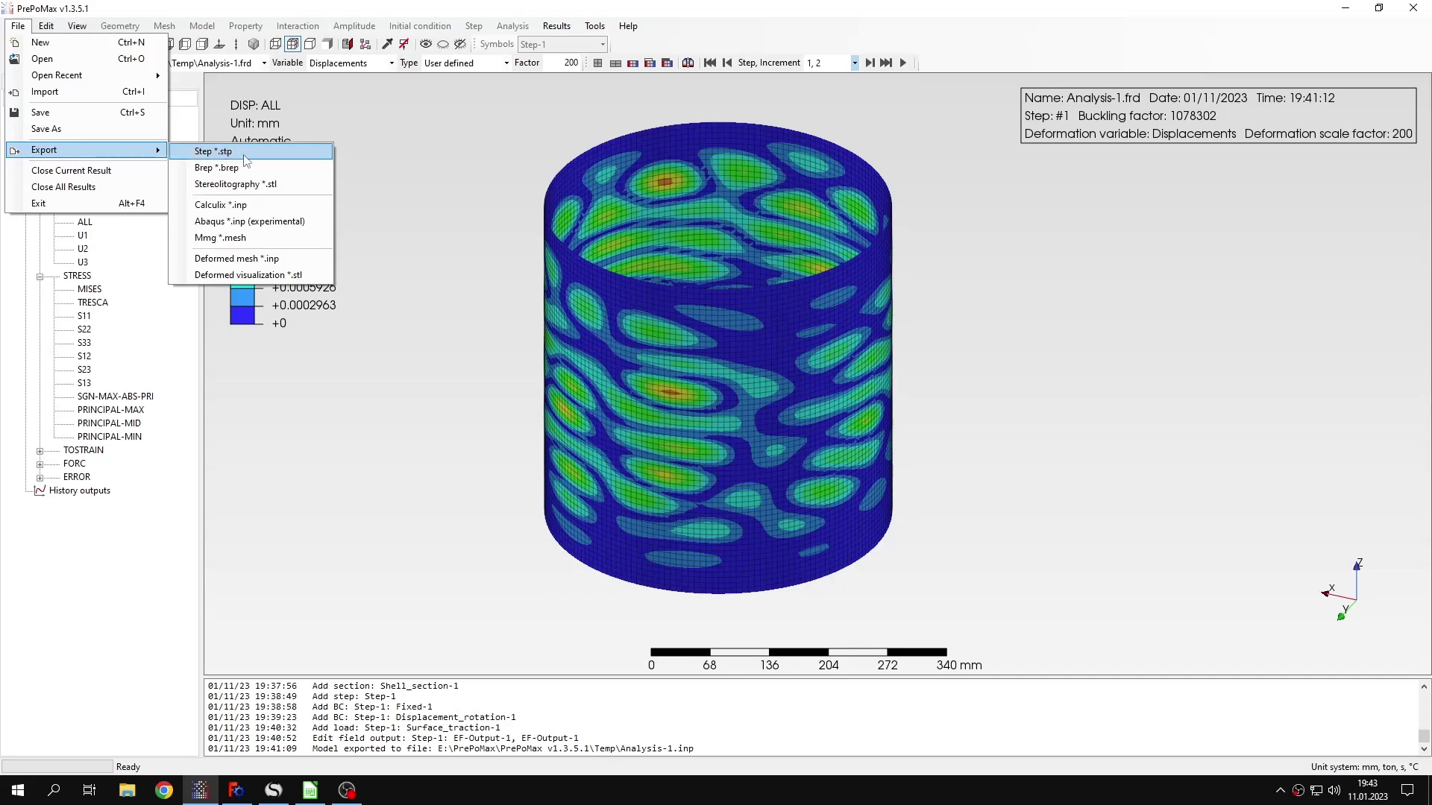
click(274, 259)
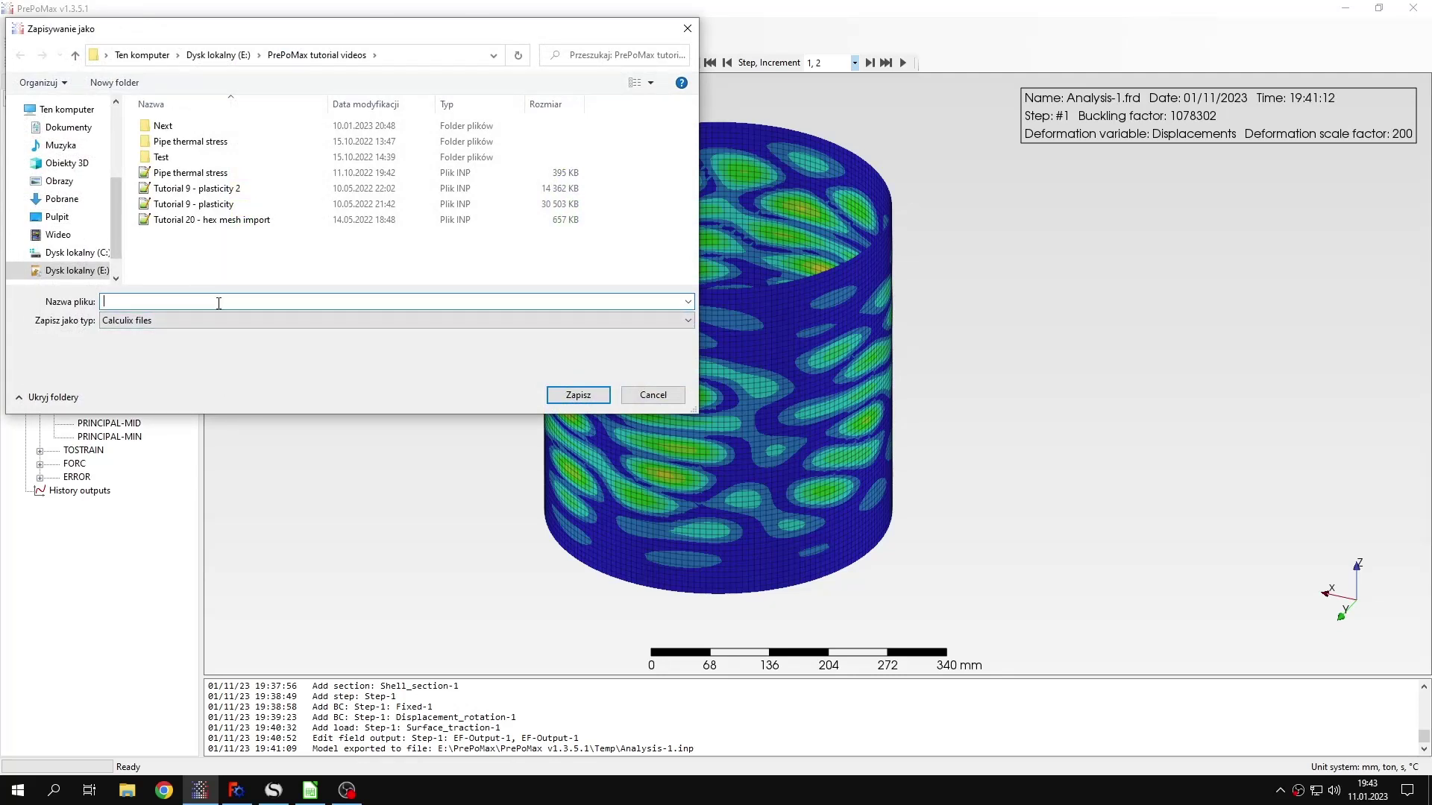
text(imperf_200)
double_click(159, 300)
click(156, 302)
click(577, 395)
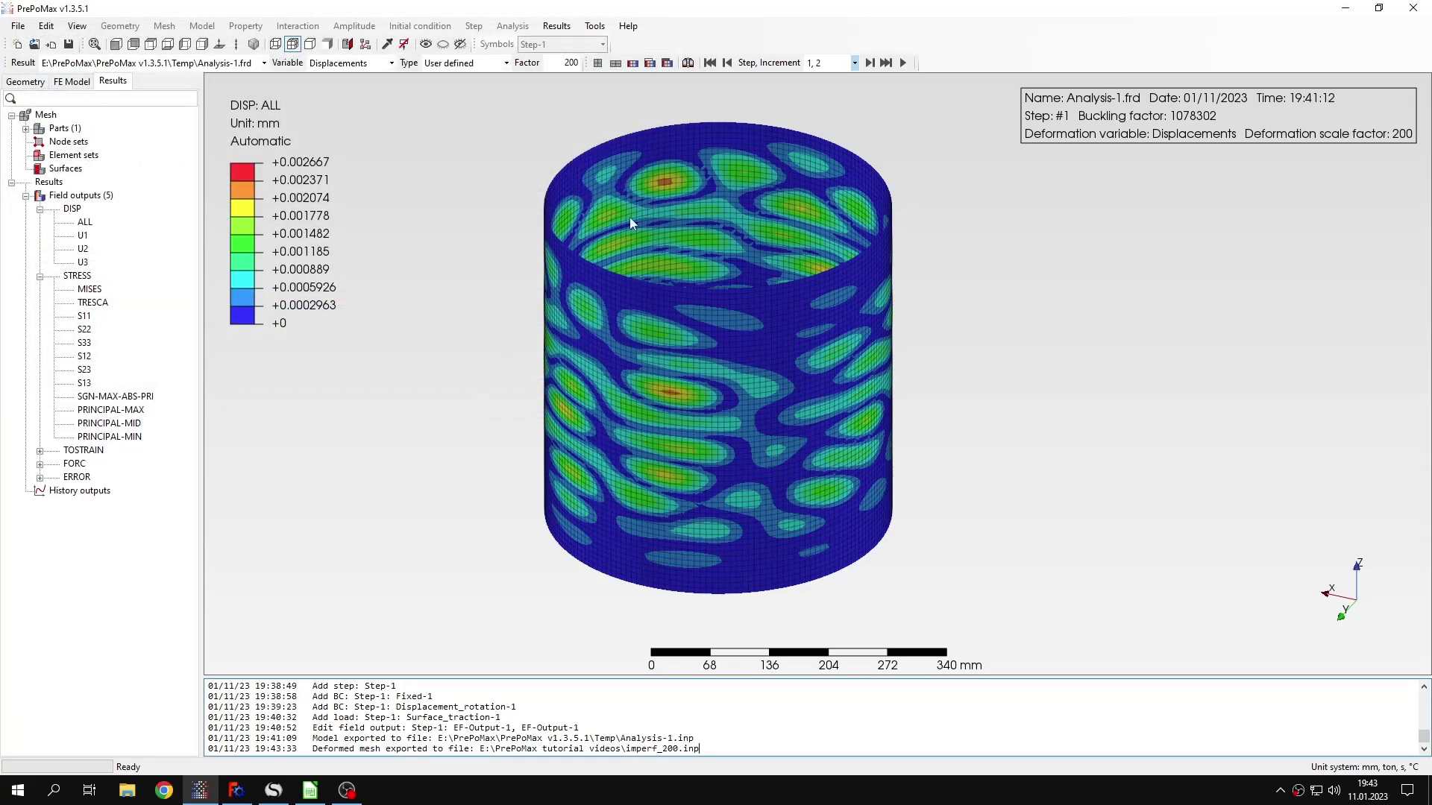
Check the settings of element field output EF-Output-1 in the model, and examine the displacement contours of the scaled buckling mode.
click(75, 82)
double_click(139, 397)
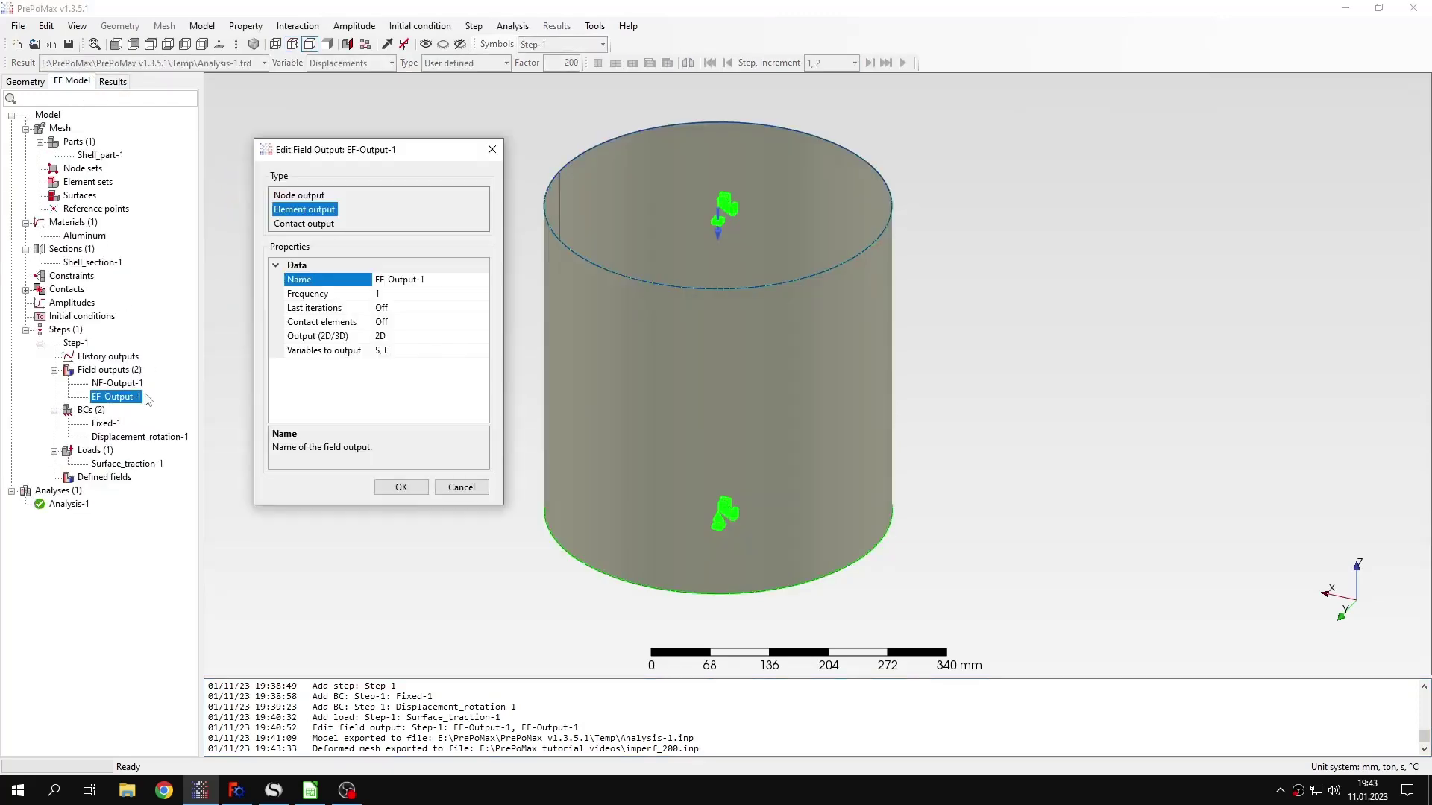
click(492, 149)
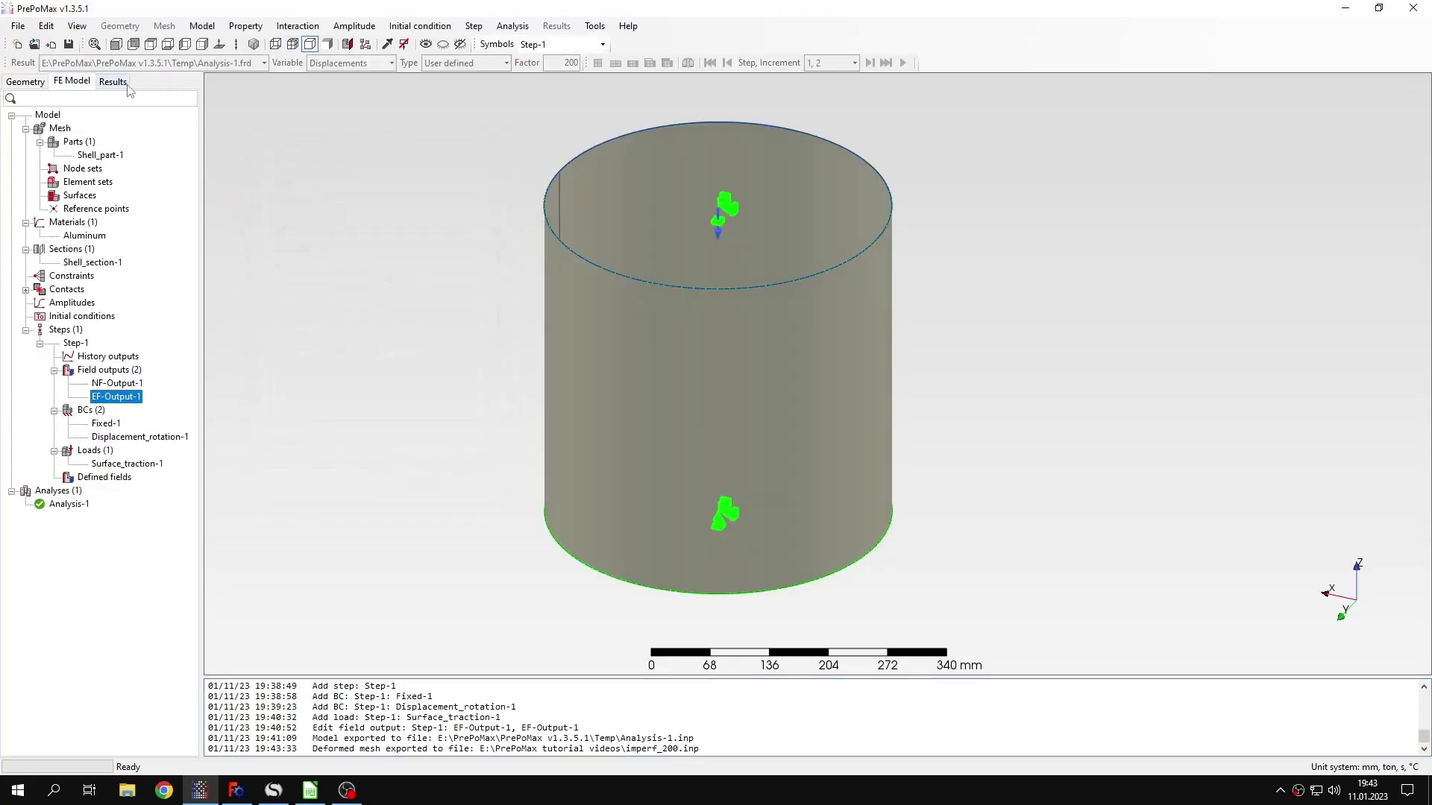
click(113, 81)
scroll(744, 125, up, 4)
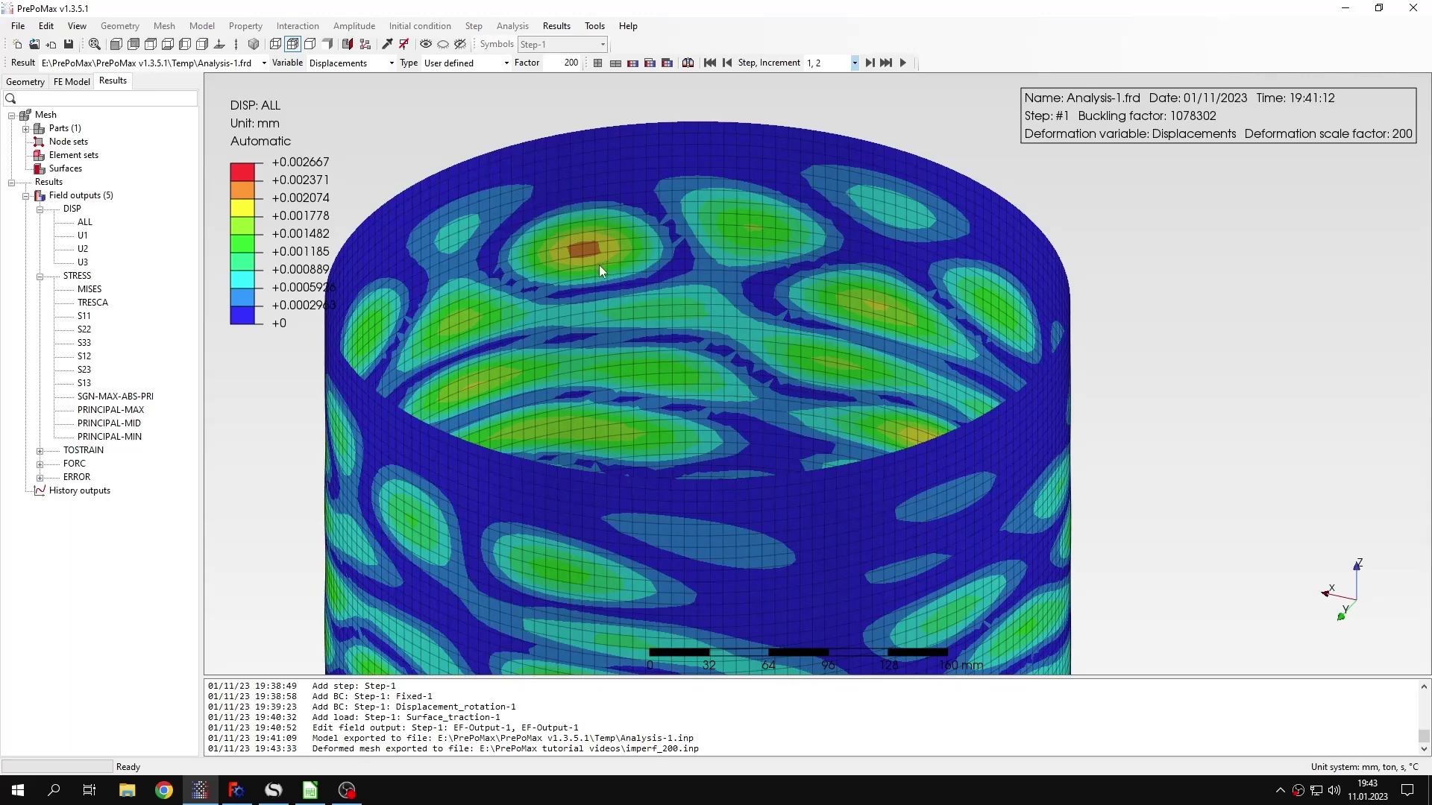
scroll(739, 271, down, 2)
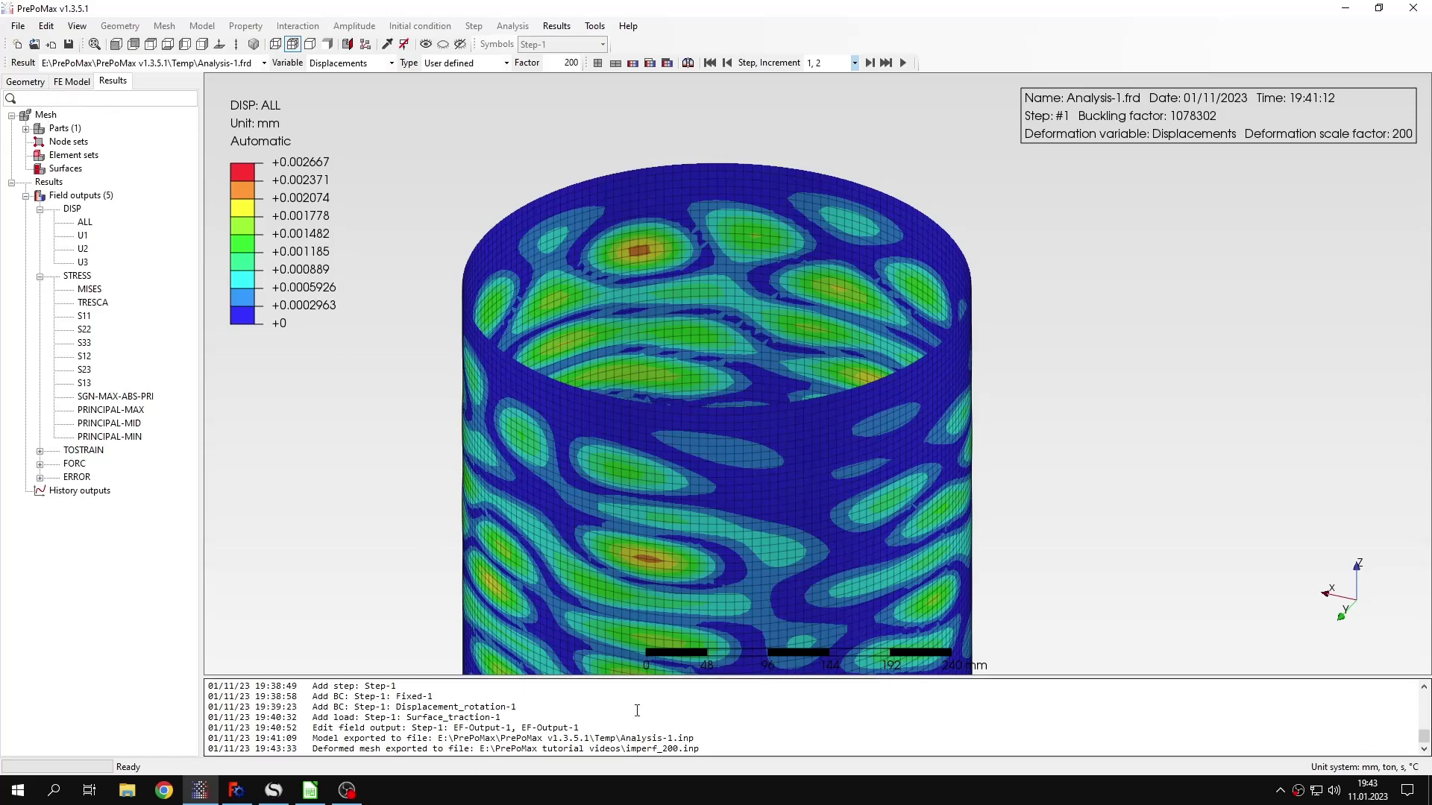
scroll(728, 456, down, 1)
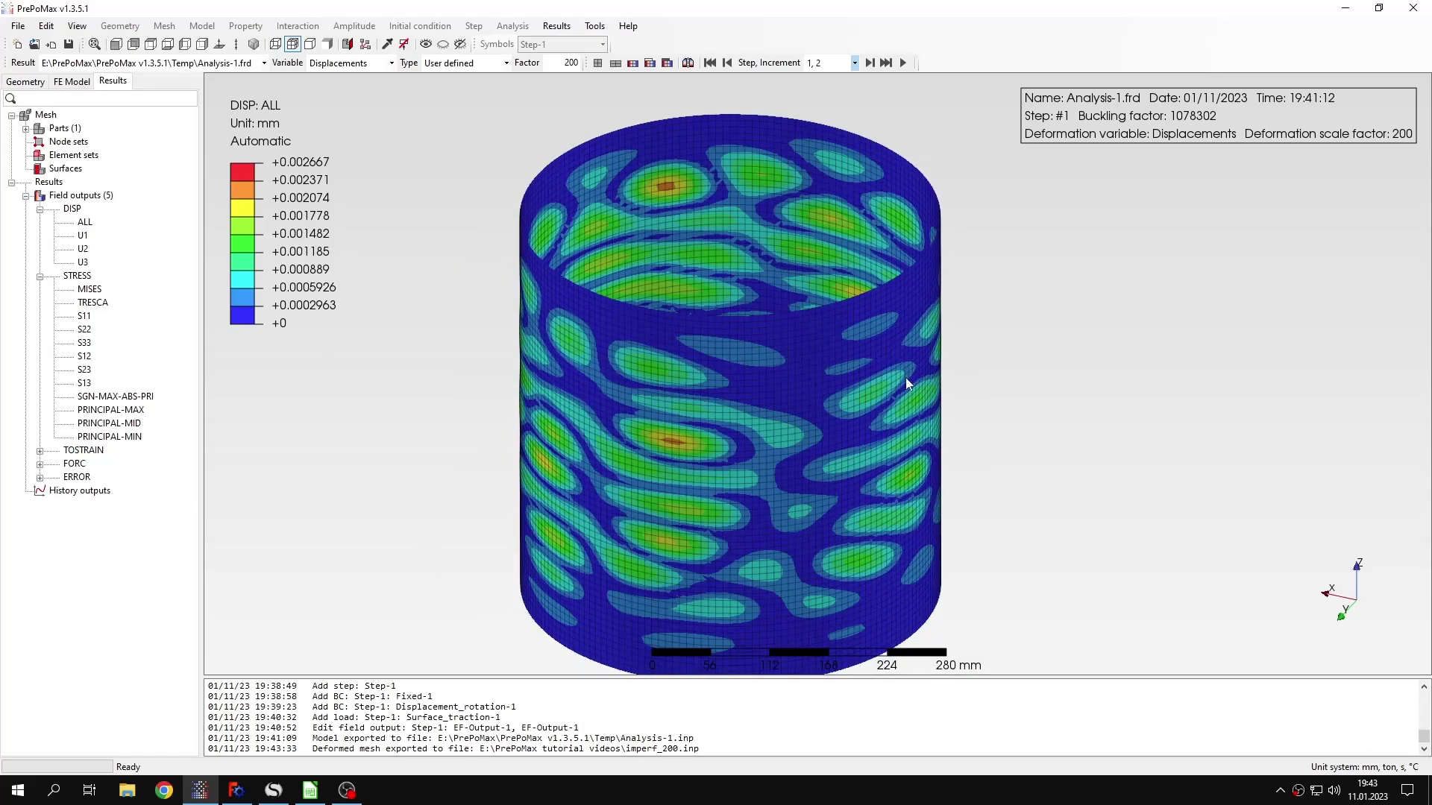
scroll(872, 407, down, 1)
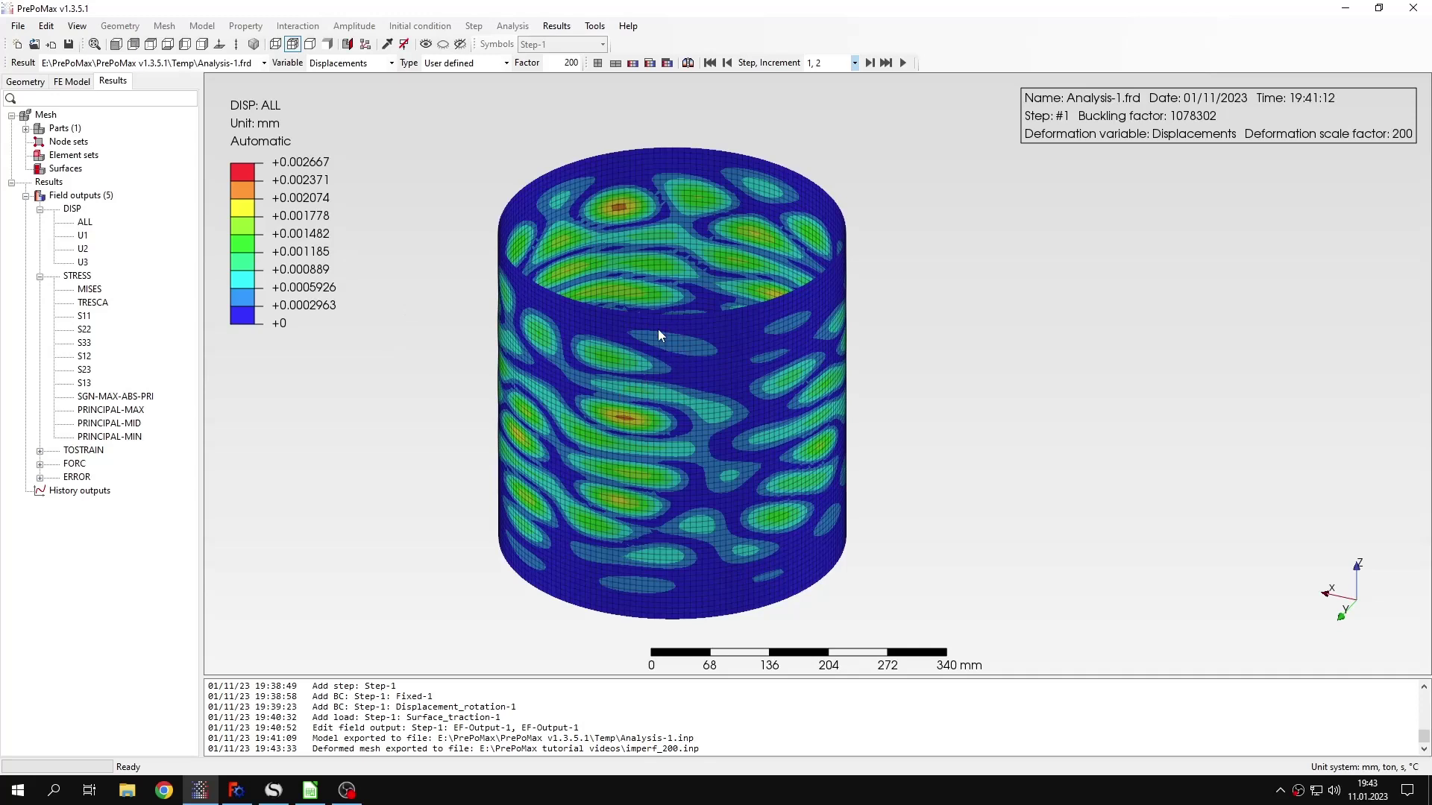
Delete the buckling step Step-1 from the FE model.
click(72, 82)
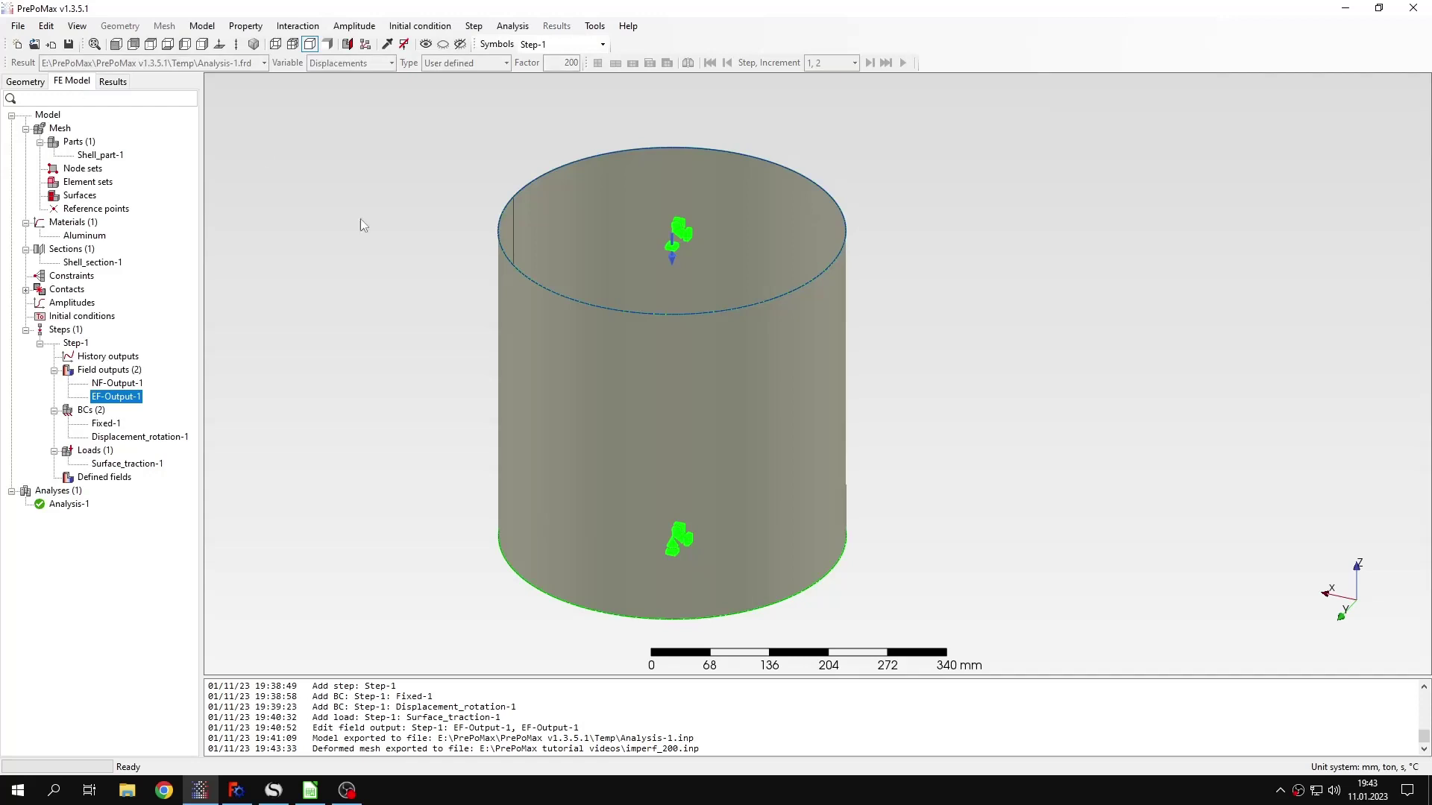
click(188, 316)
right_click(85, 344)
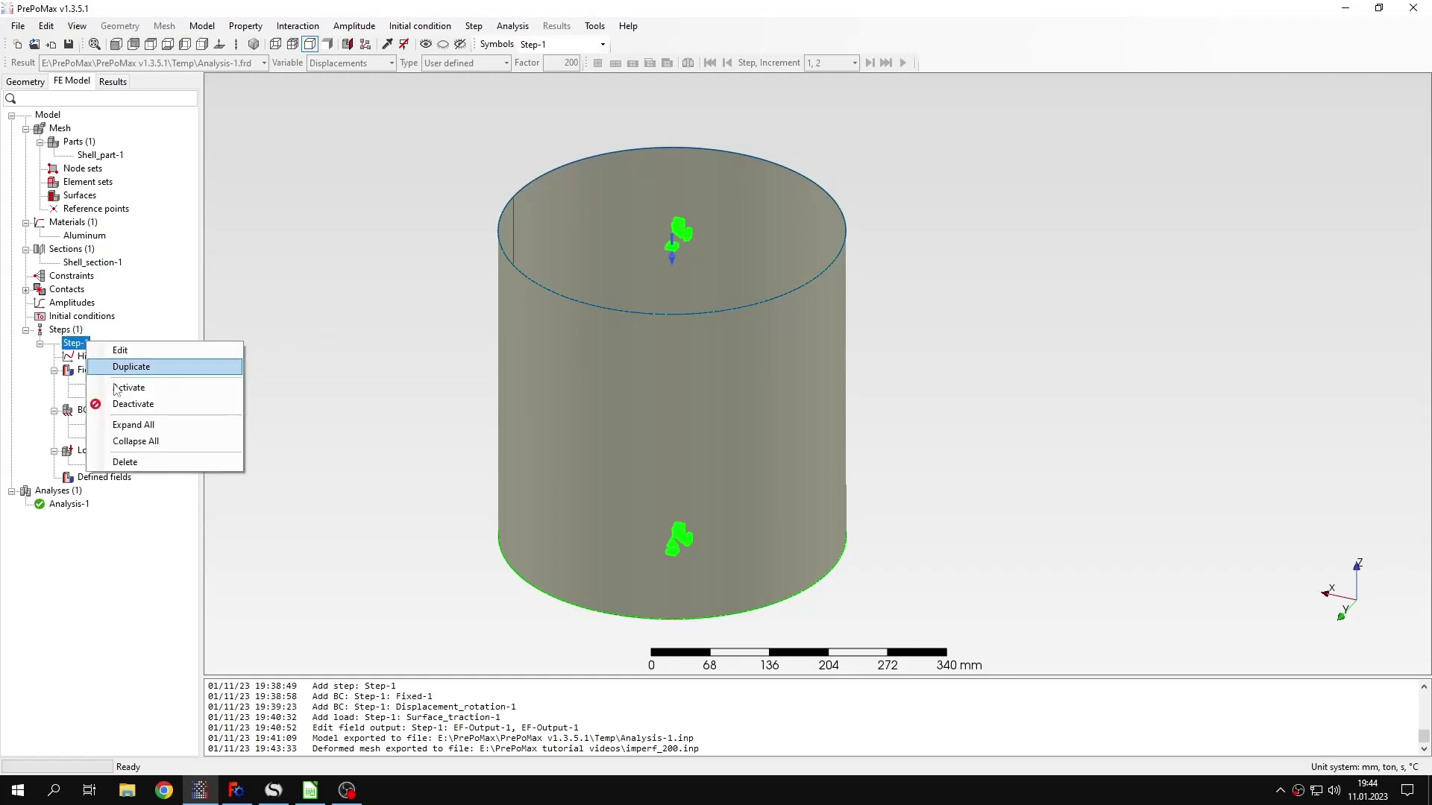
click(201, 463)
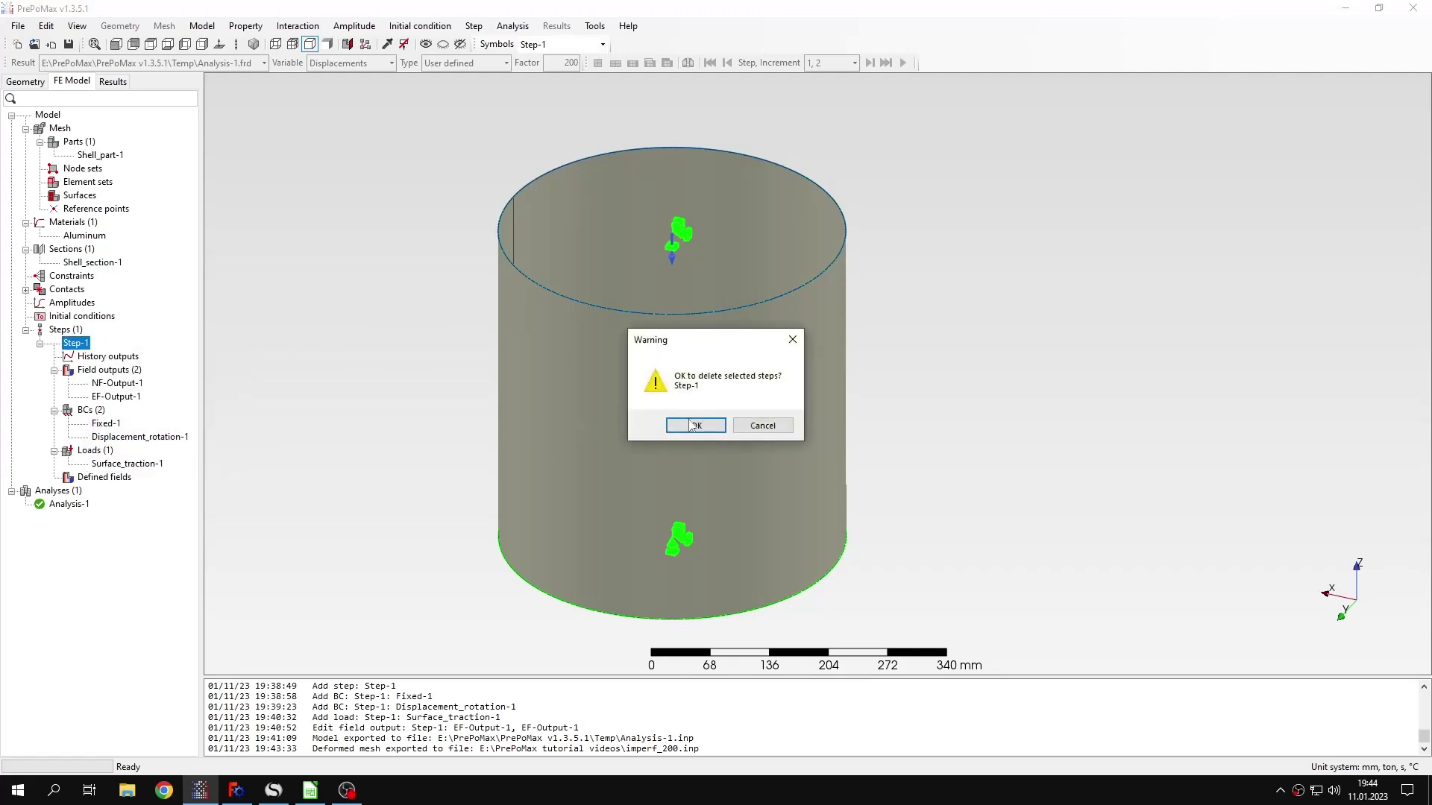
click(660, 422)
Start a new static step with geometric nonlinearity (Nlgeom) set to On.
double_click(64, 330)
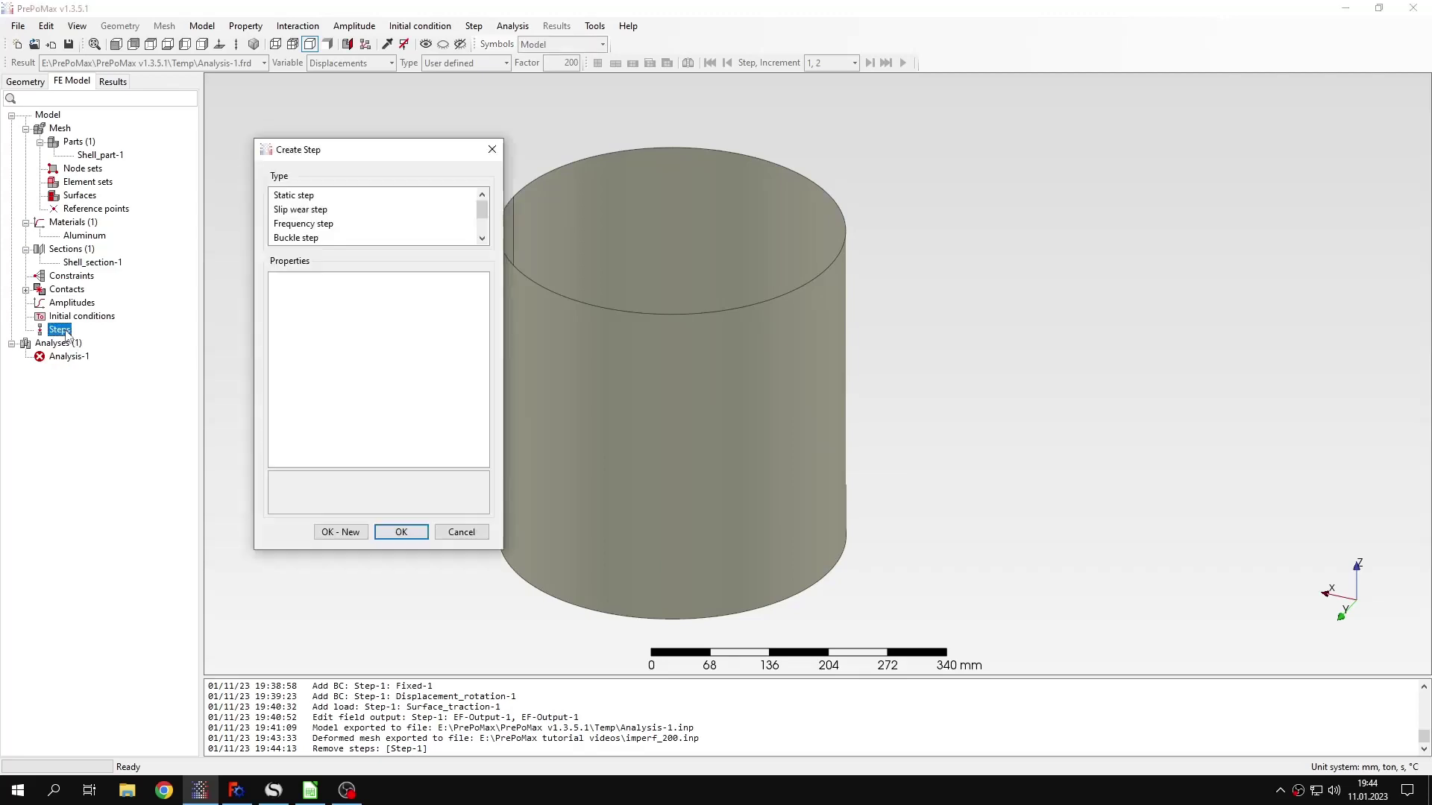
click(306, 196)
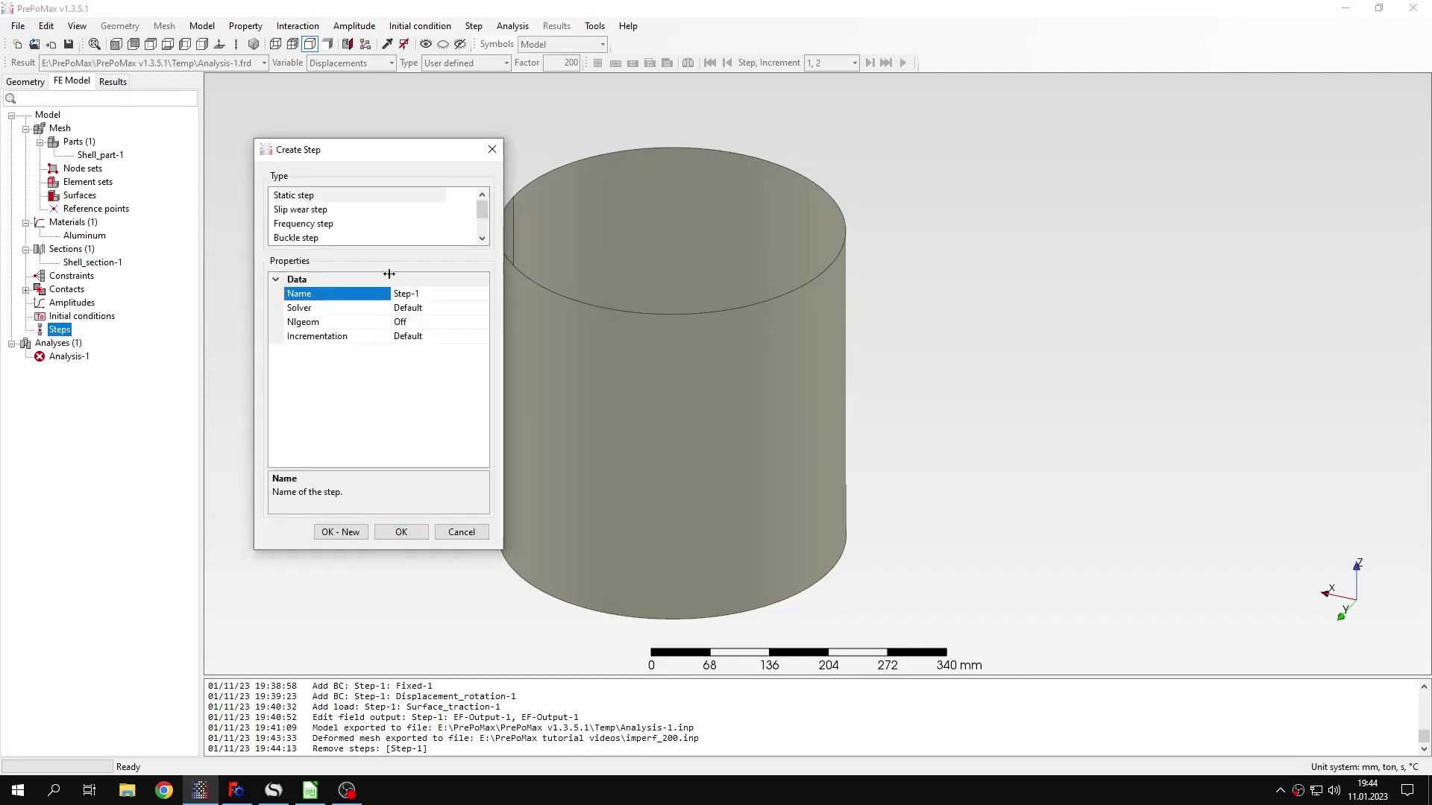
click(451, 320)
click(483, 322)
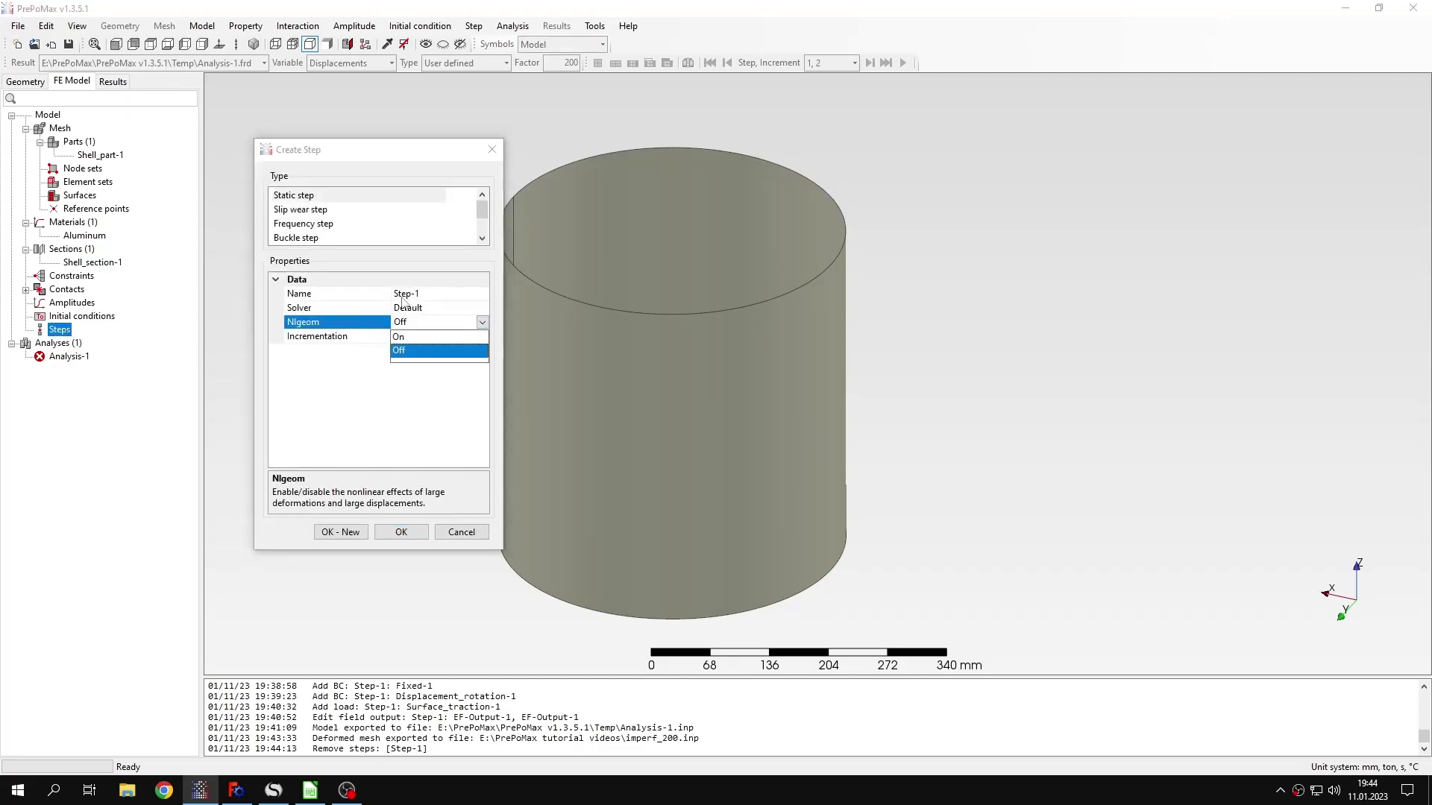
click(417, 337)
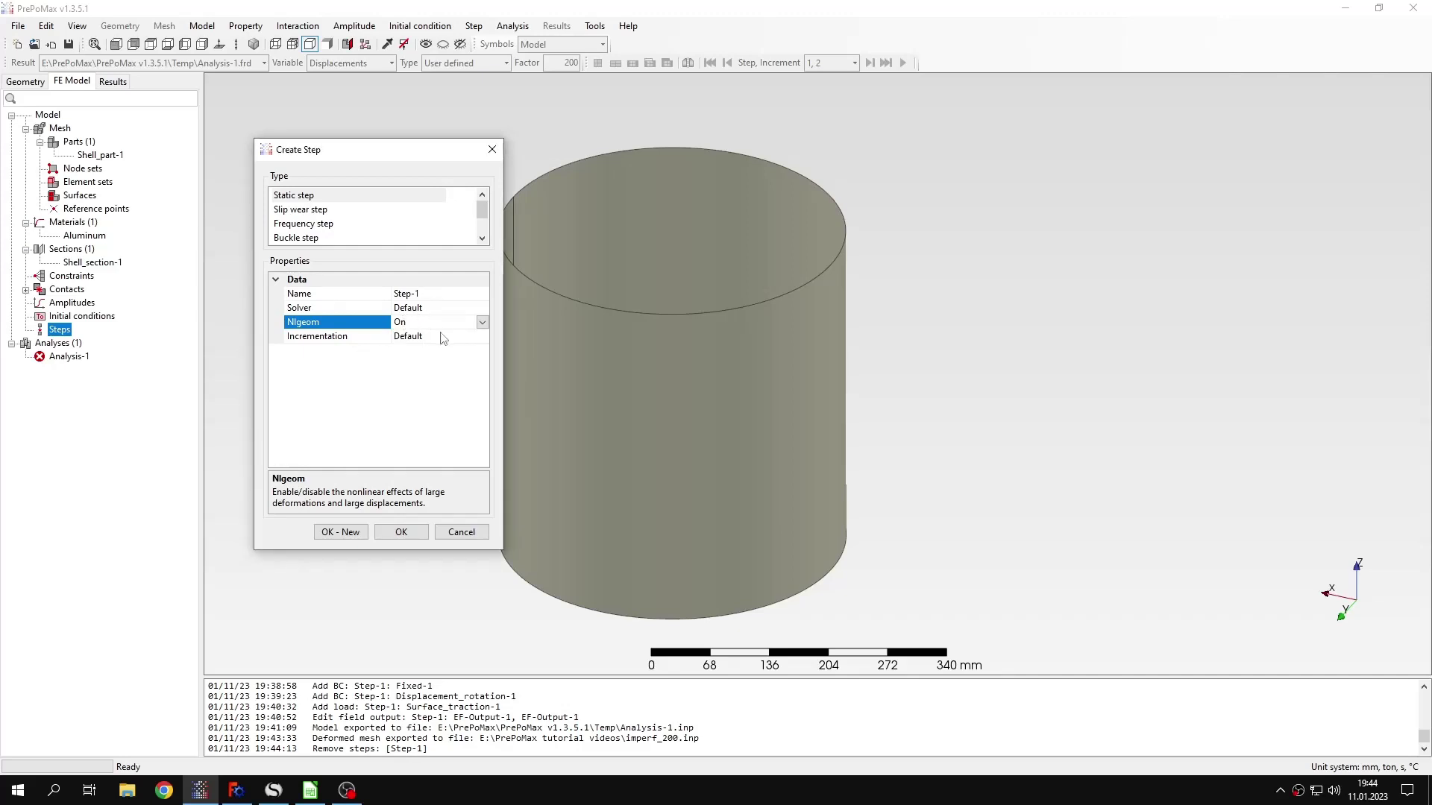
Give the static step Automatic incrementation with 1000 max increments and a 0.1 s initial time increment, and create it.
click(432, 337)
click(483, 336)
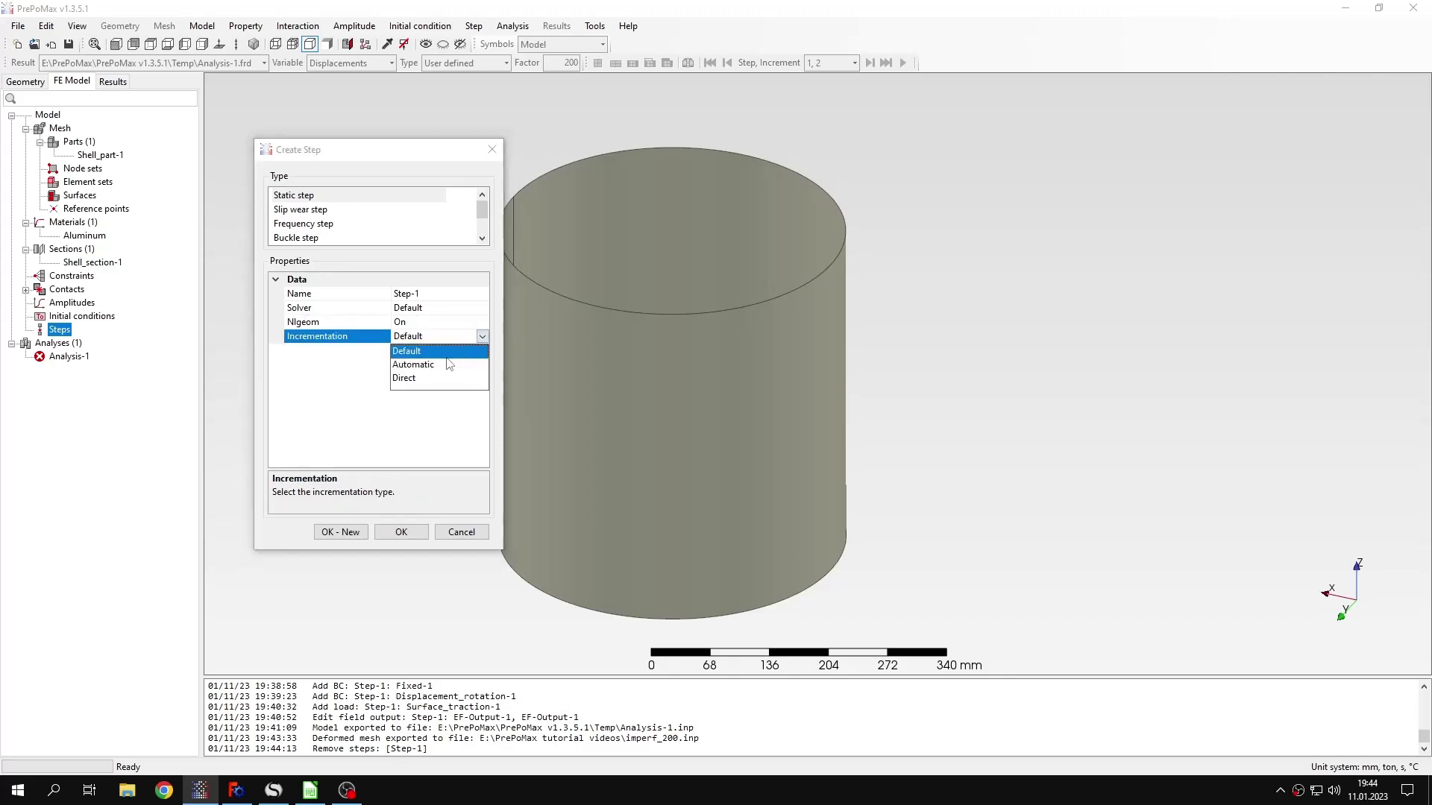
click(447, 363)
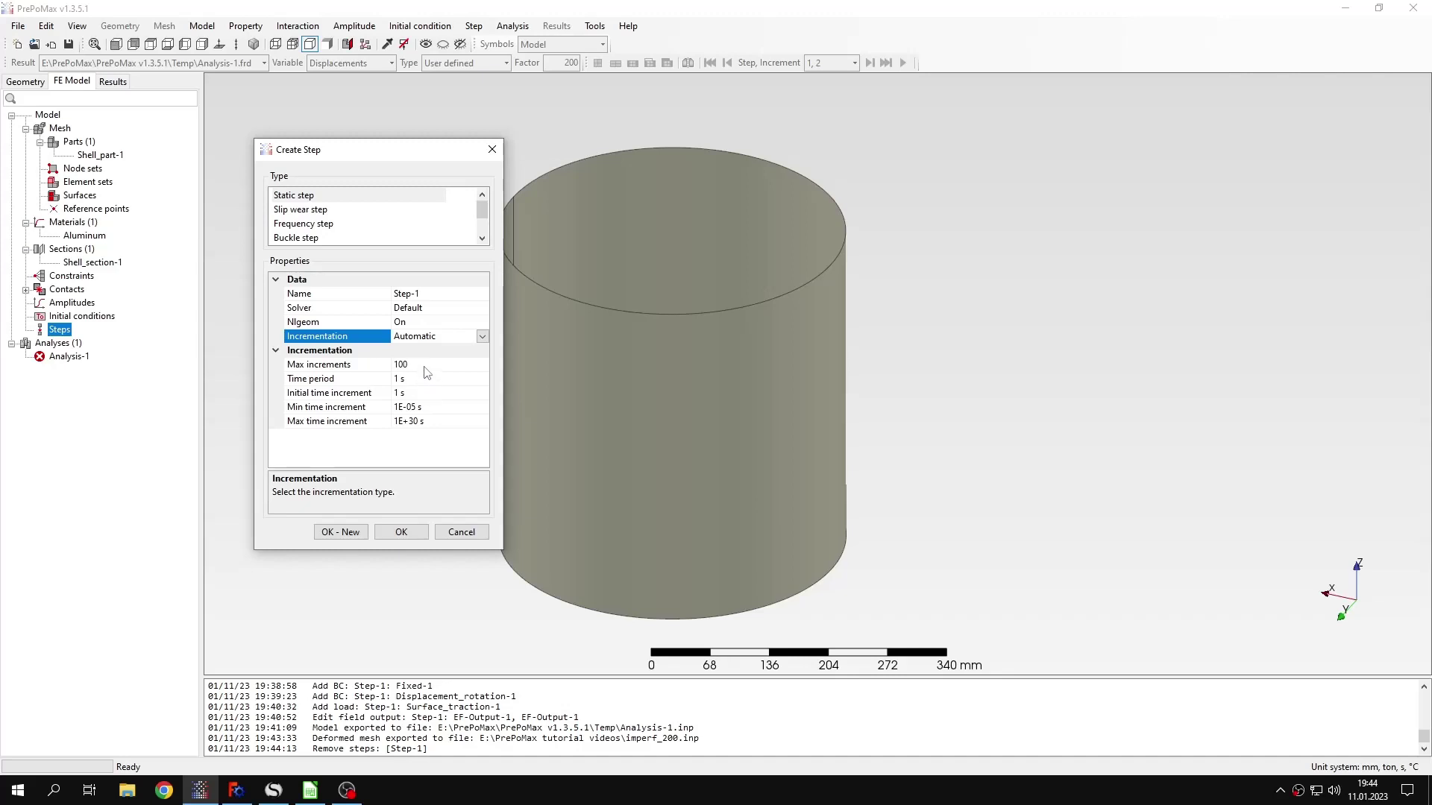
click(425, 366)
text(0)
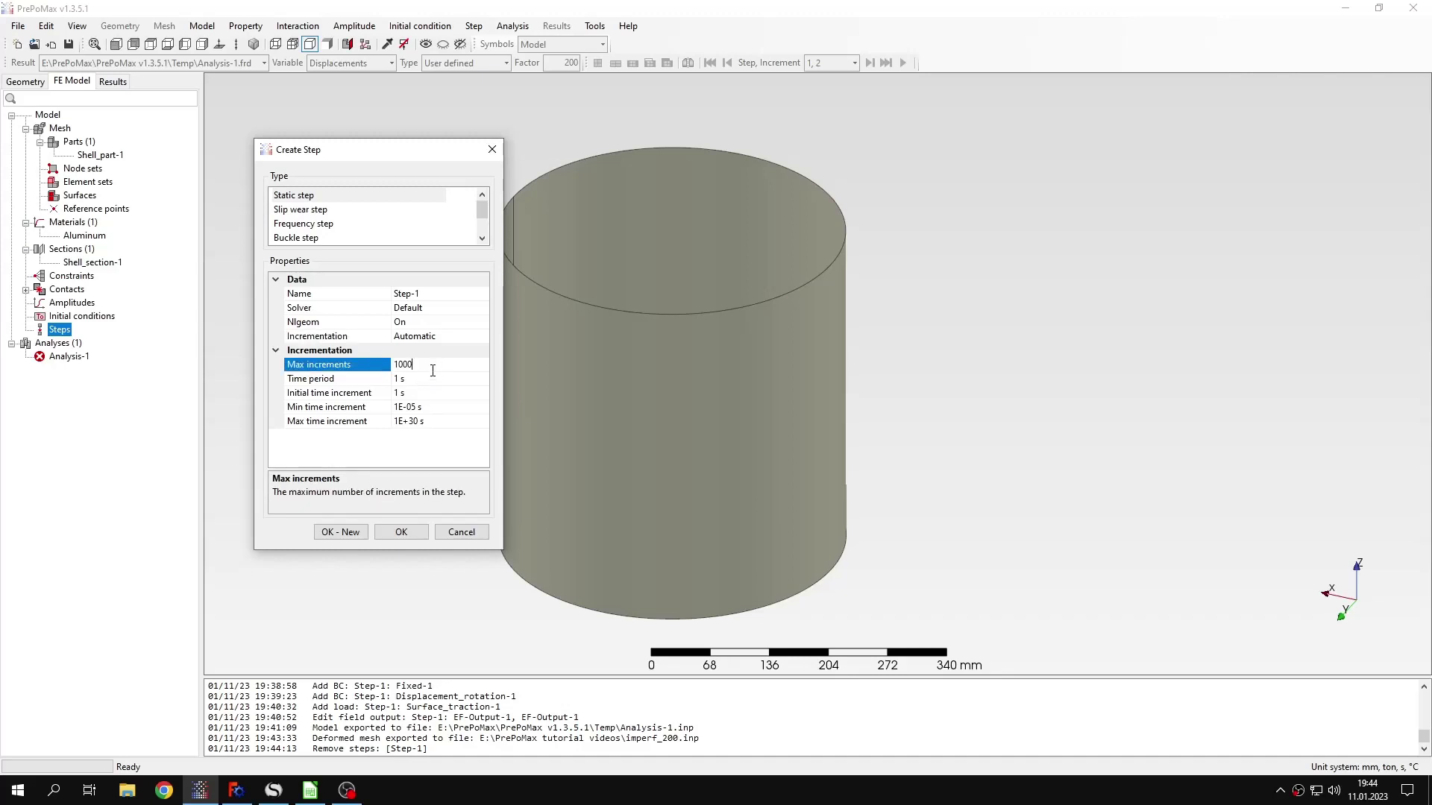
click(433, 393)
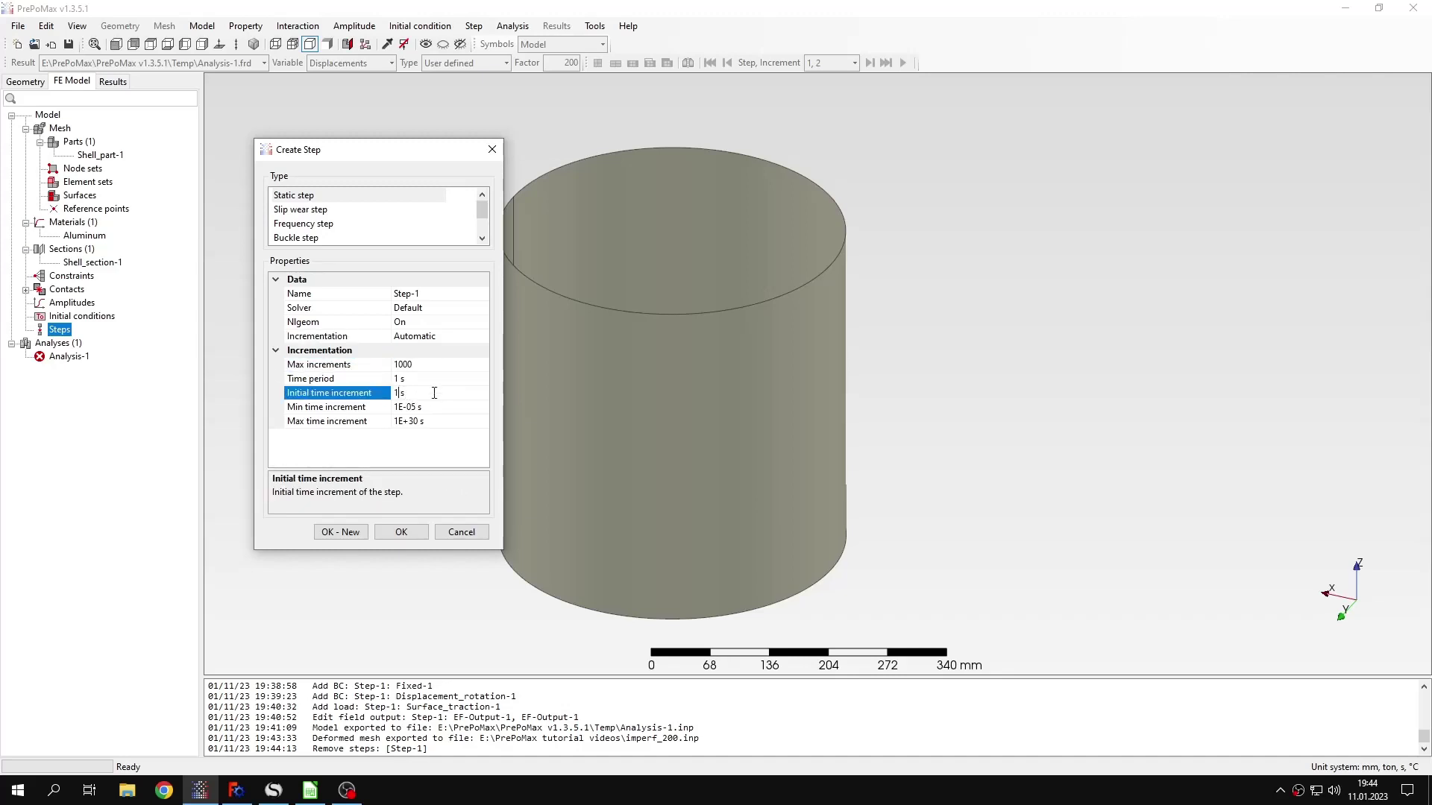
key(BackSpace)
text(0.1)
click(402, 533)
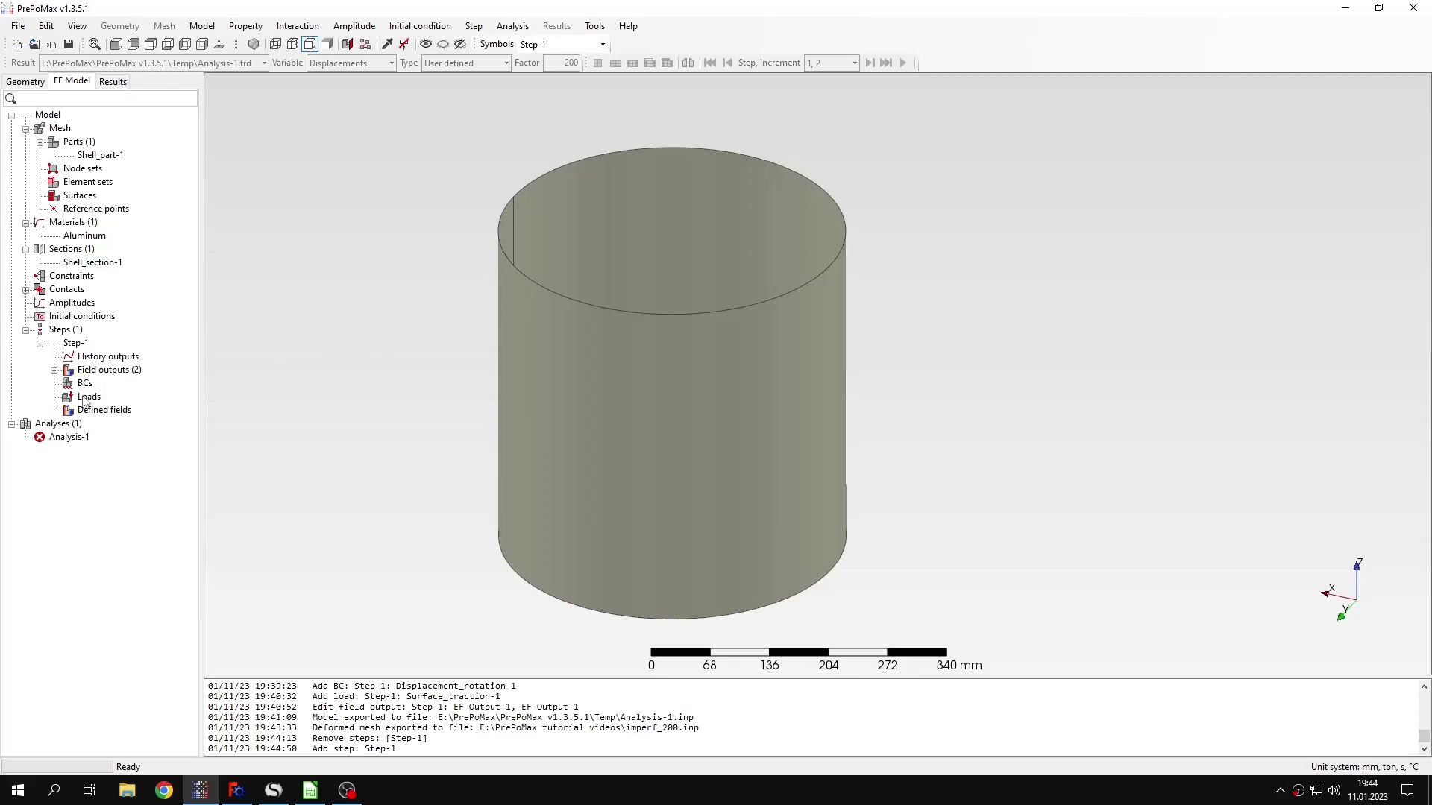
Add a Plastic model to the Aluminum material with yield stresses of 160 MPa at plastic strain 0 and 340 MPa at 0.3.
double_click(94, 239)
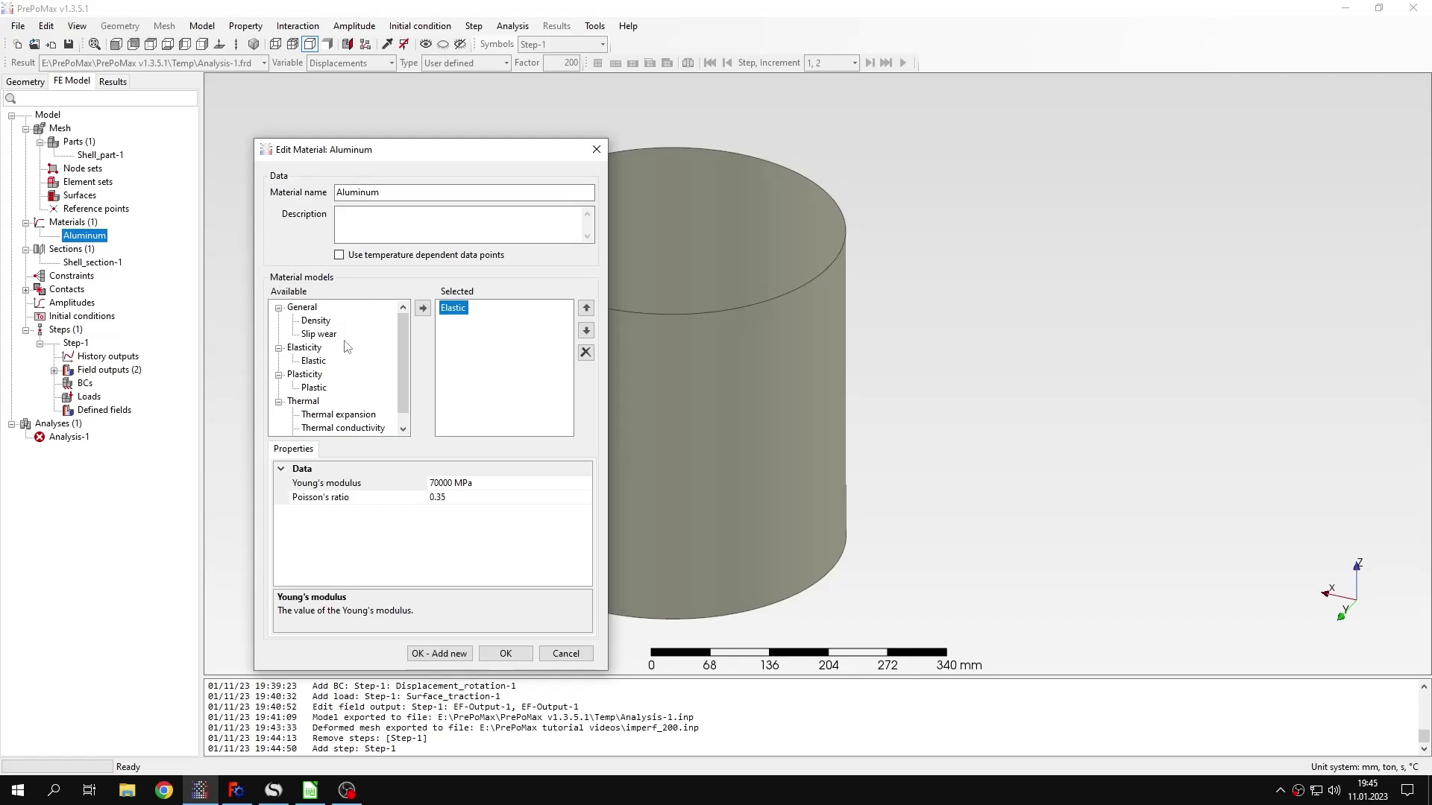
click(313, 387)
click(422, 307)
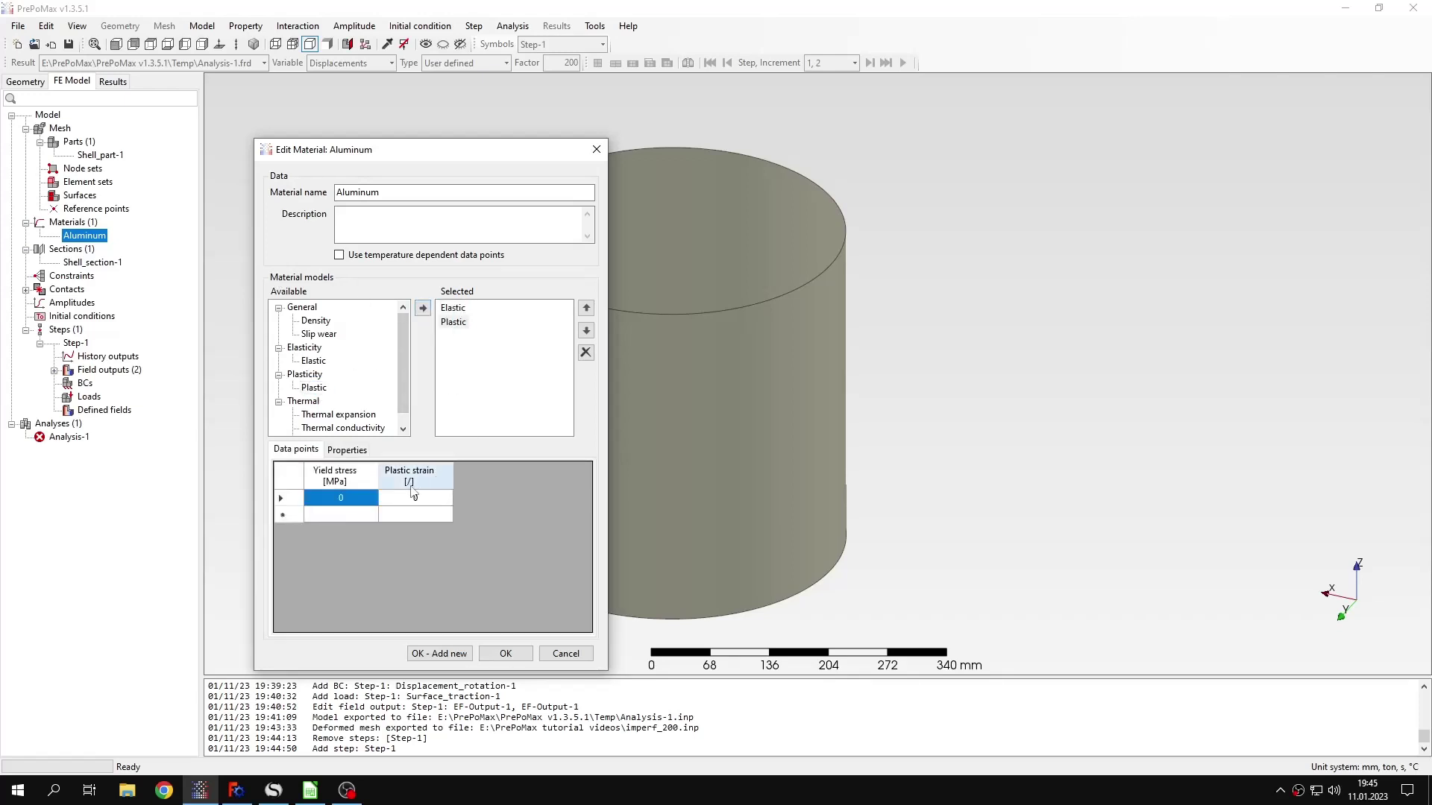
click(354, 501)
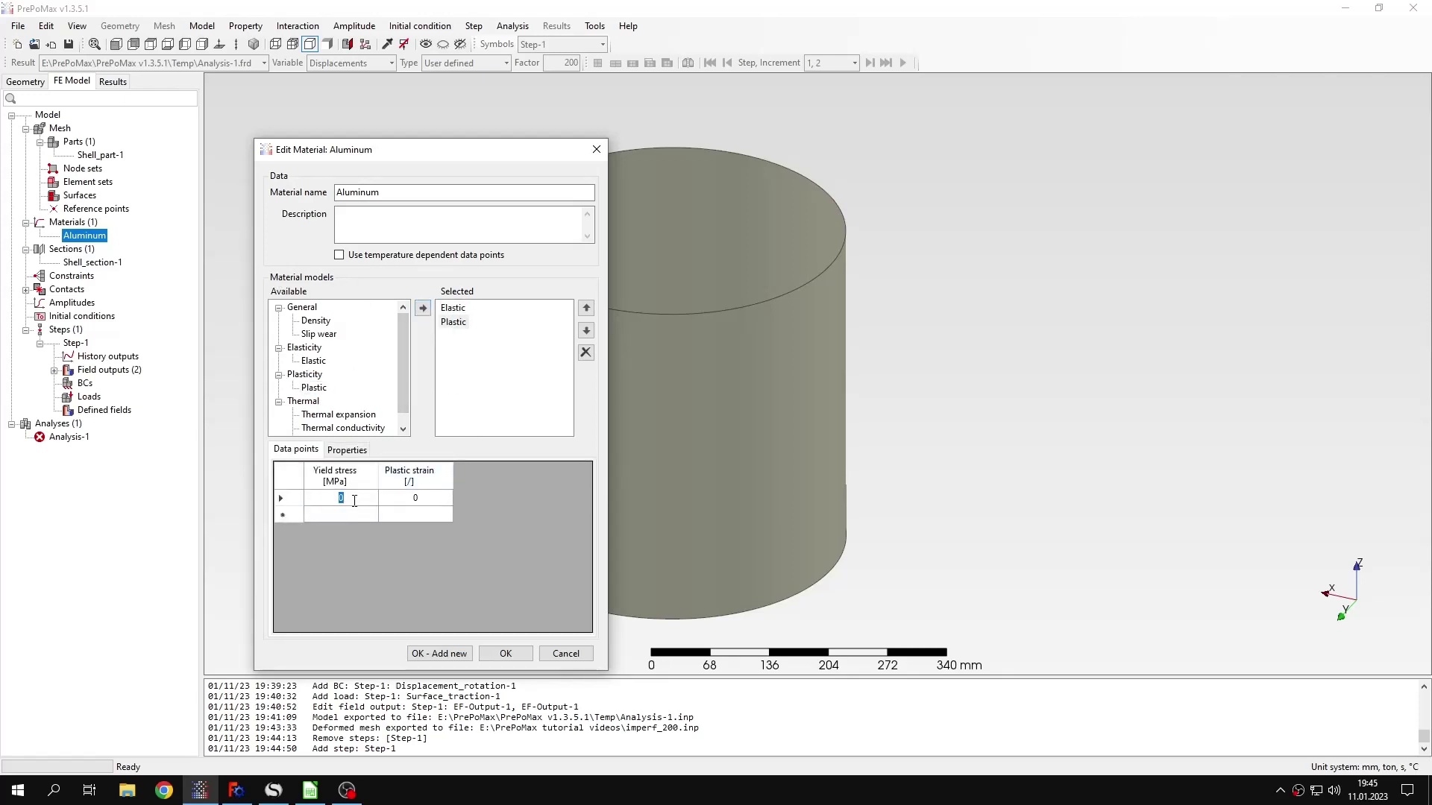
text(160)
click(355, 514)
text(340)
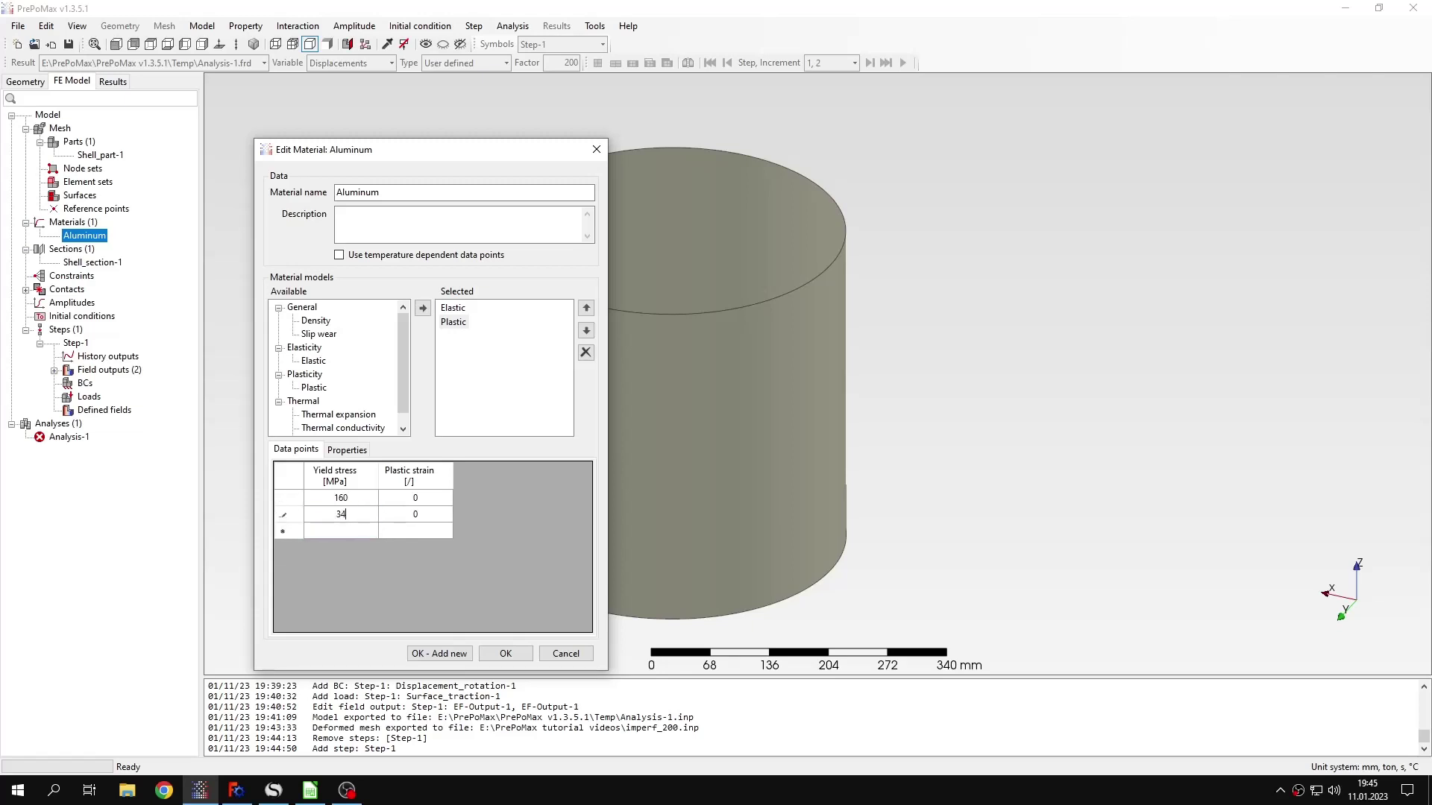
click(418, 516)
text(0.3)
click(506, 654)
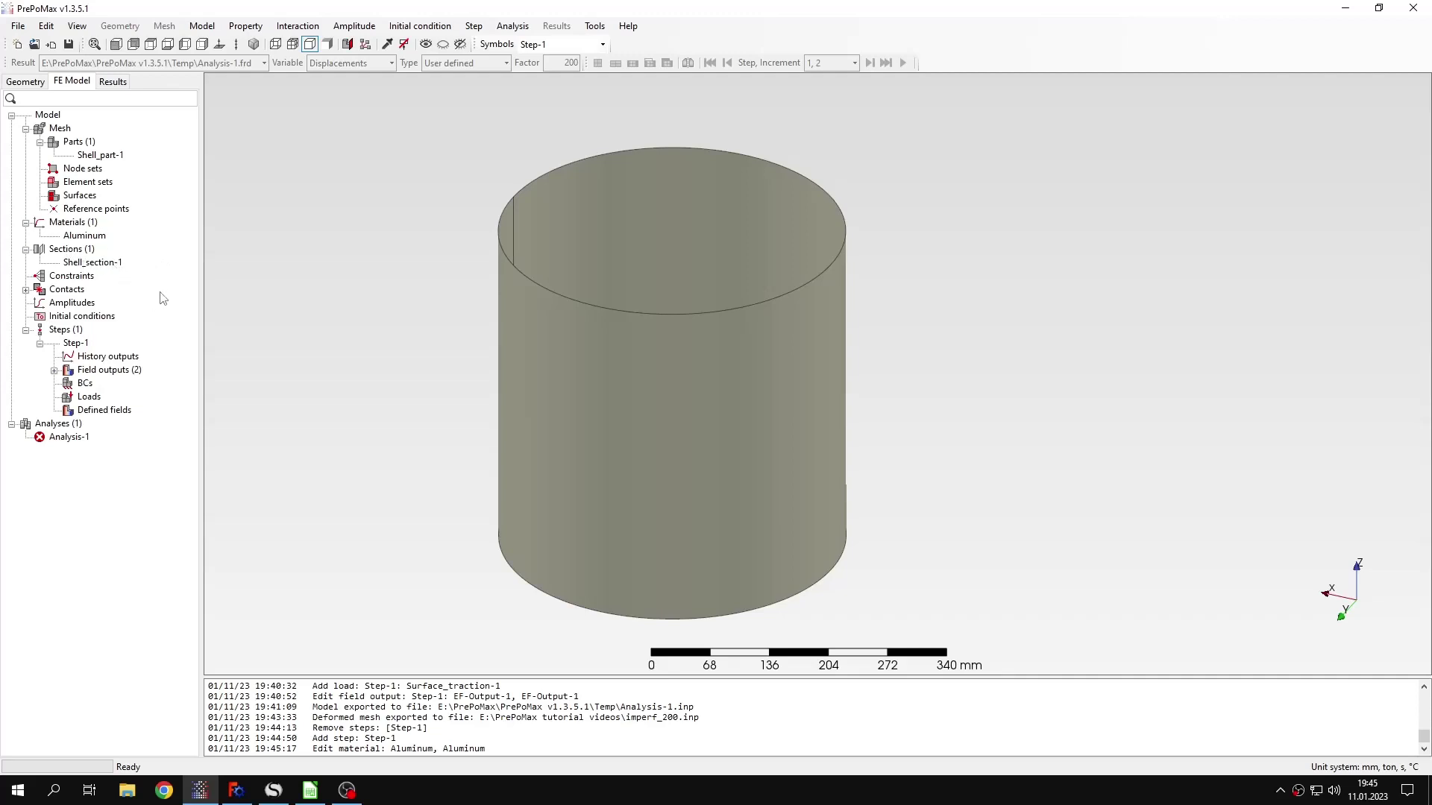
Create a Fixed boundary condition on the cylinder's bottom edge.
double_click(87, 383)
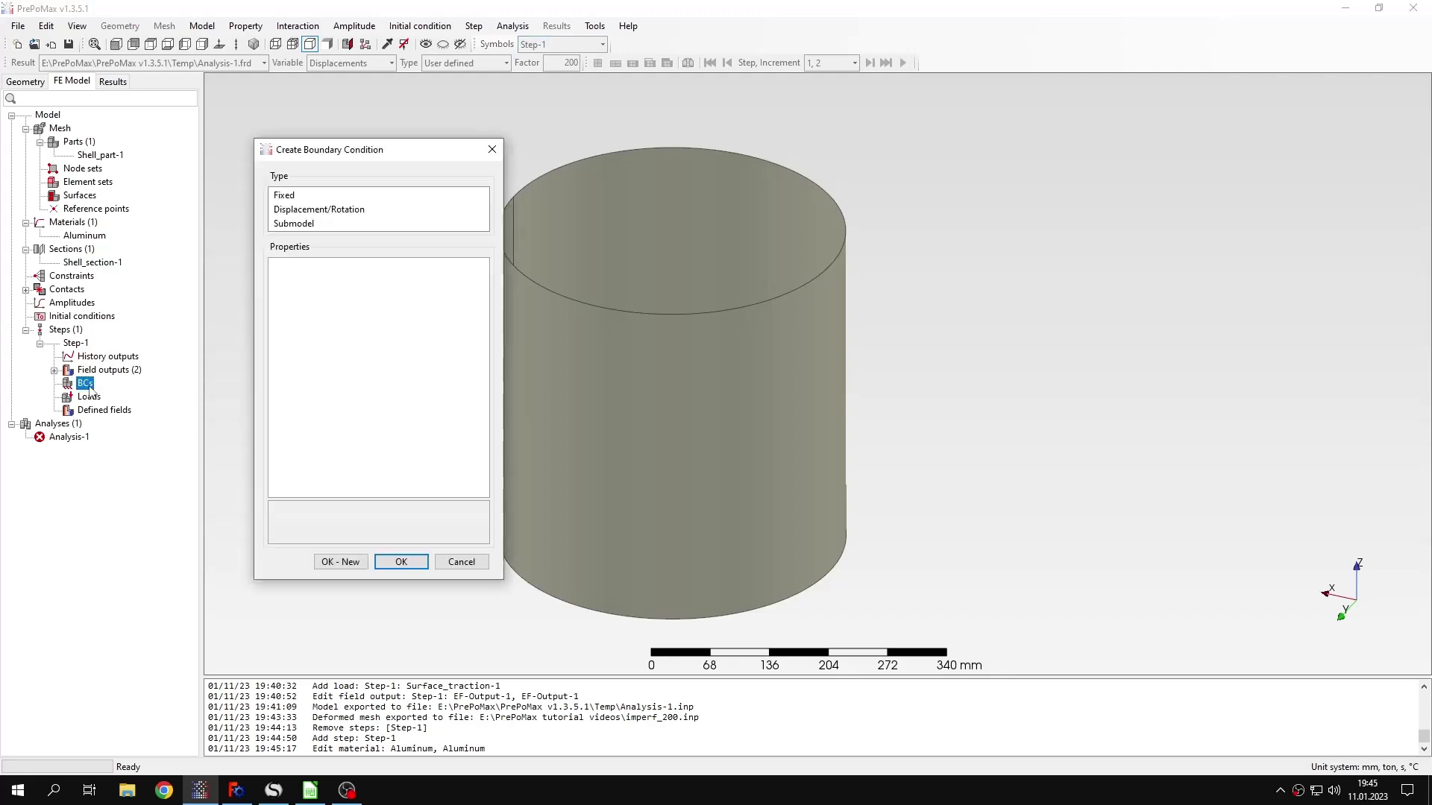
click(316, 198)
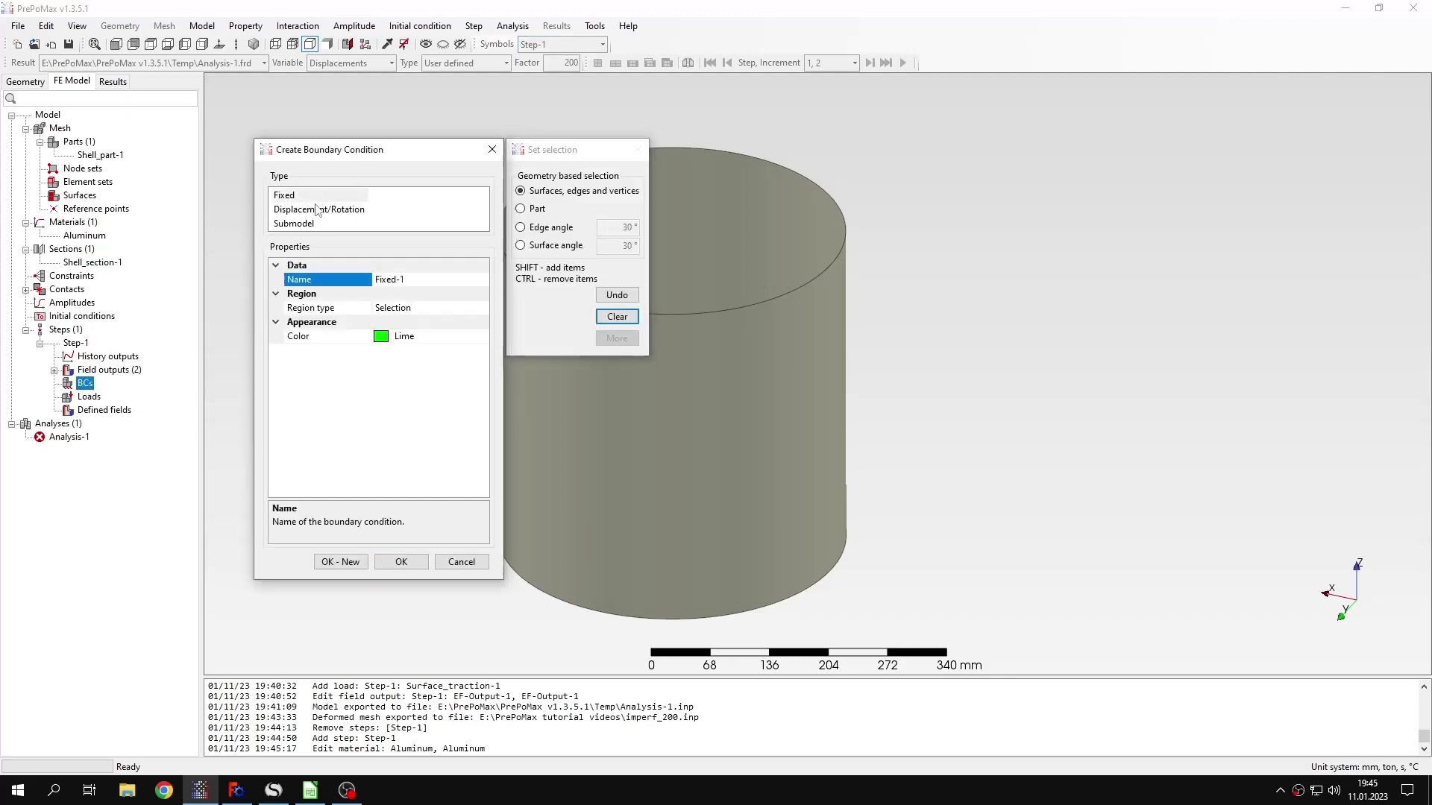
click(744, 617)
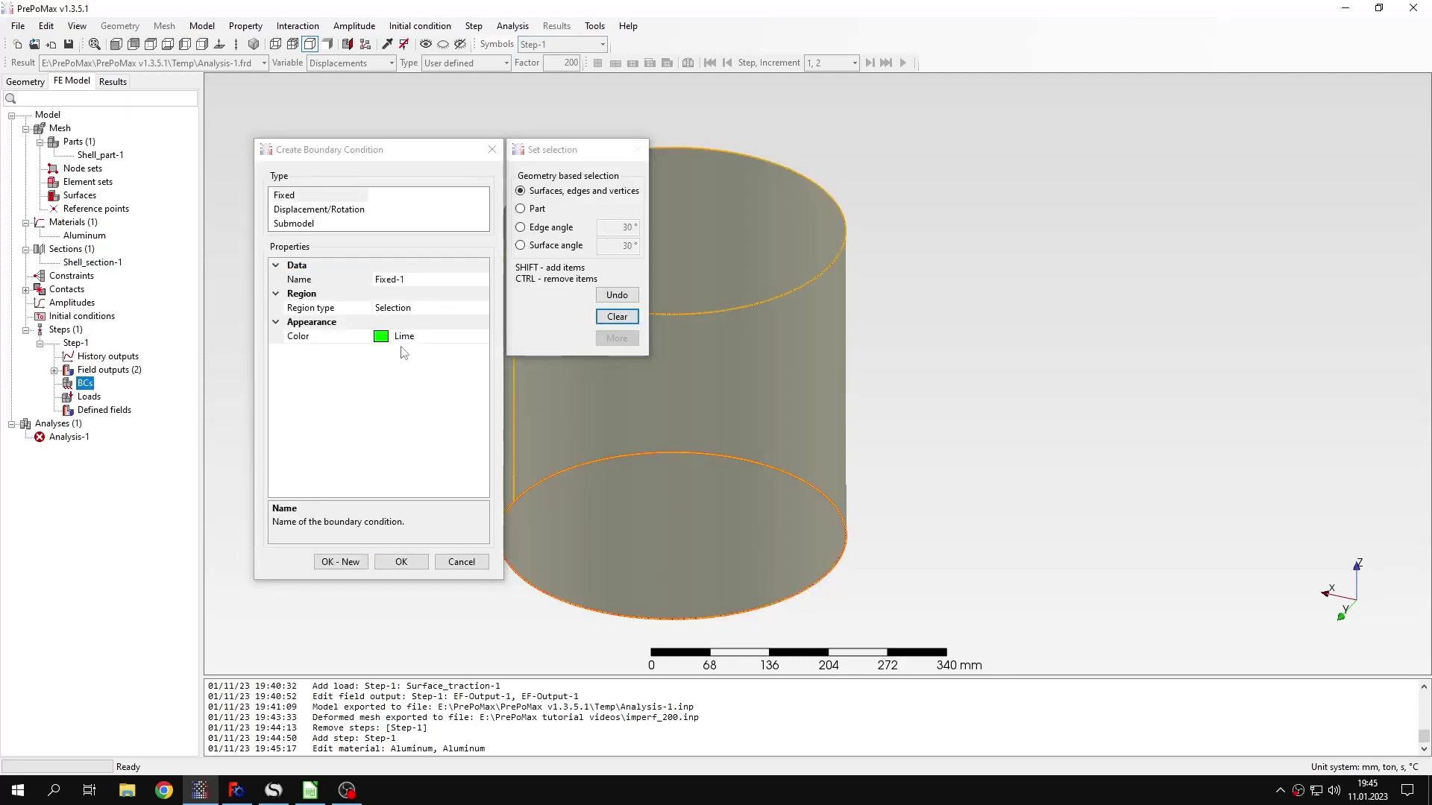
click(365, 563)
Define a Displacement/Rotation boundary condition on the cylinder's top edge with U1 and U2 at 0 mm and UR1, UR2 and UR3 at 0 rad.
click(319, 209)
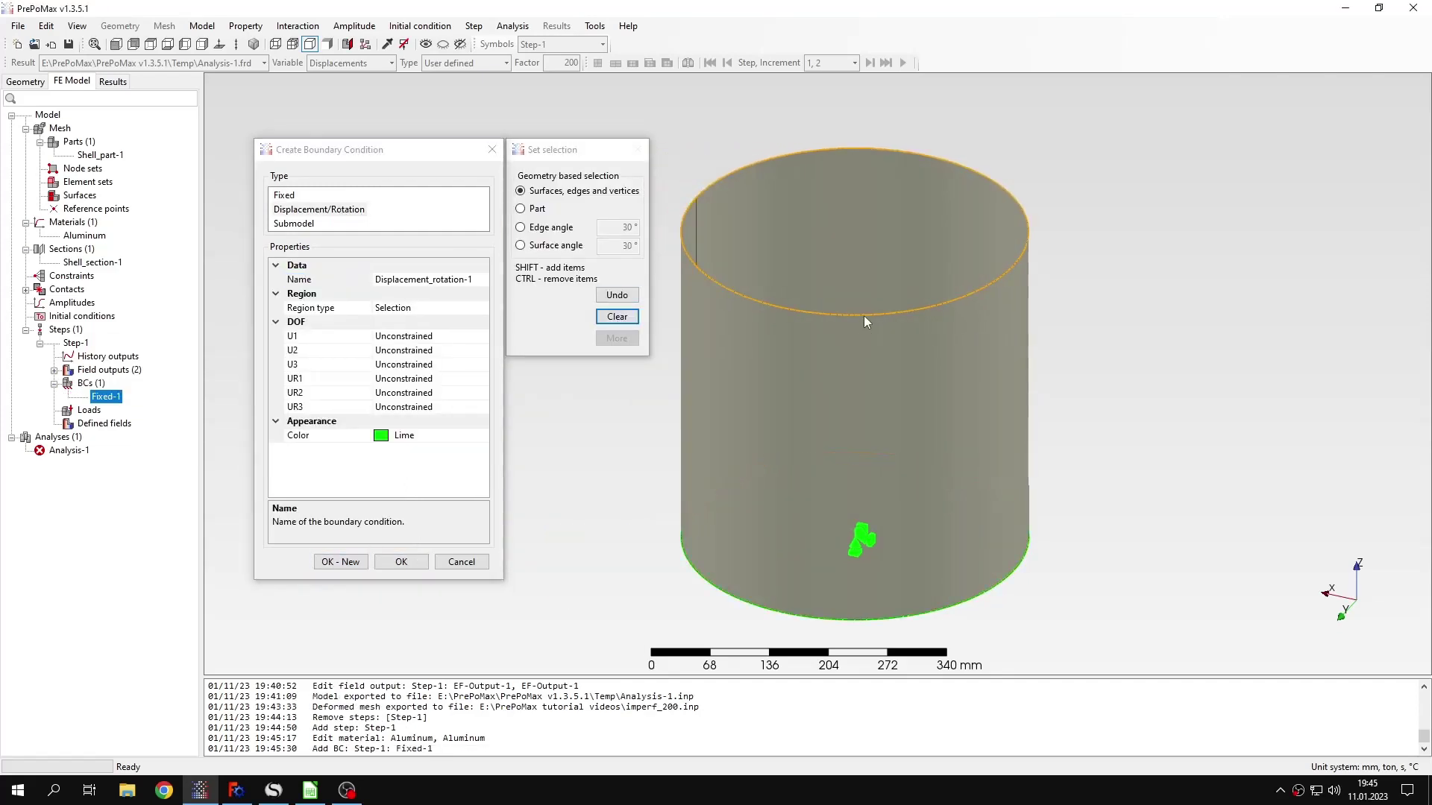
click(863, 316)
double_click(405, 336)
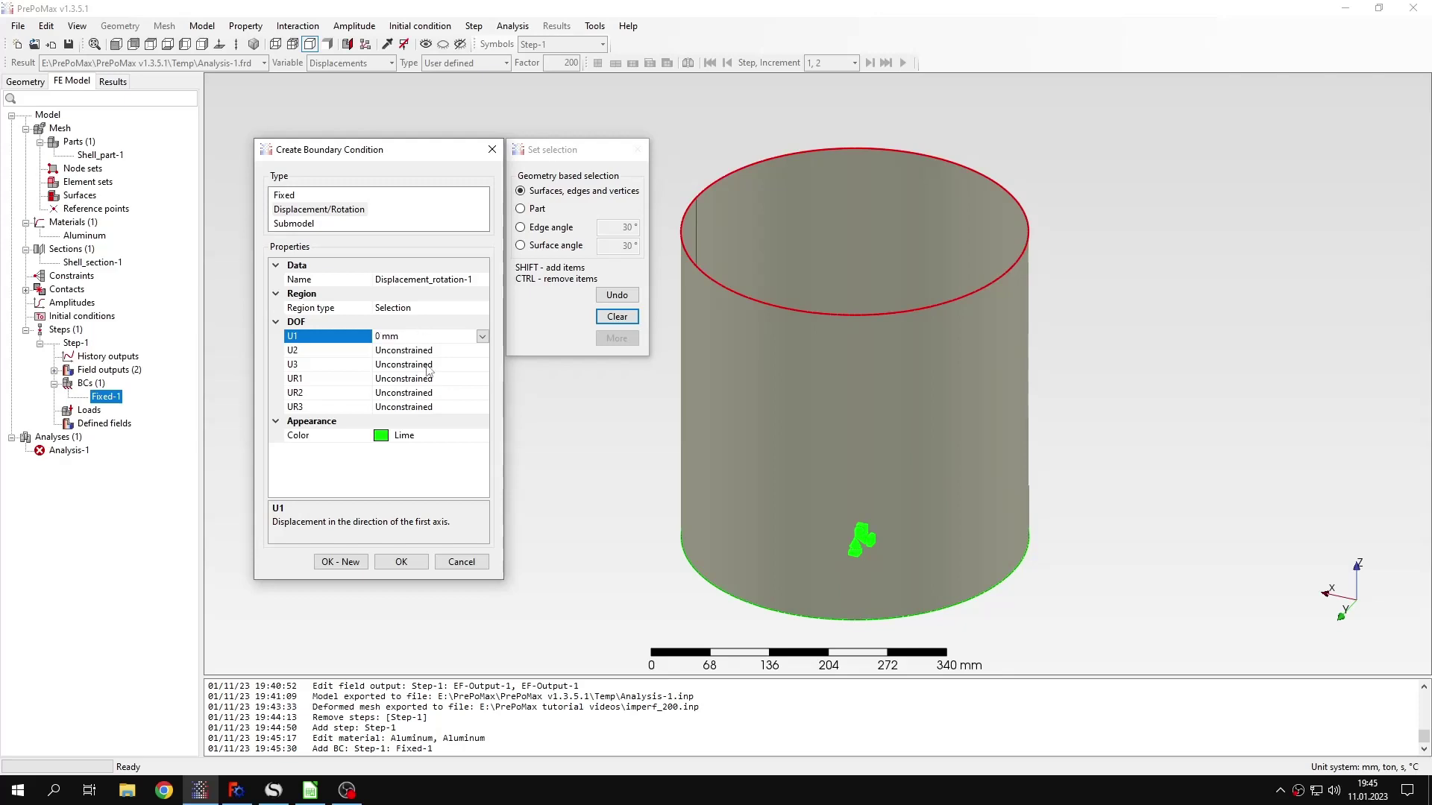
double_click(437, 350)
double_click(437, 351)
double_click(437, 393)
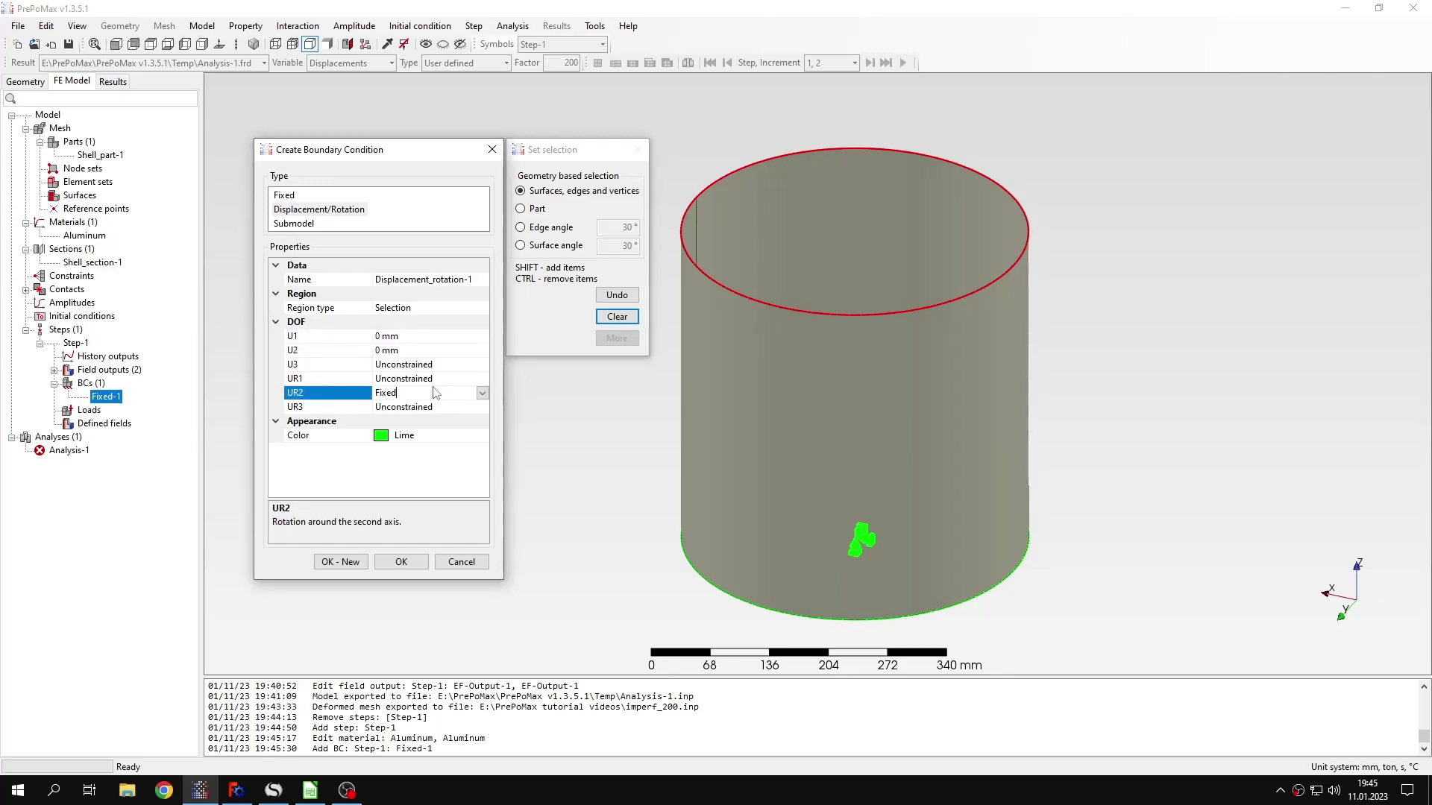
double_click(437, 393)
double_click(437, 380)
double_click(437, 379)
double_click(437, 407)
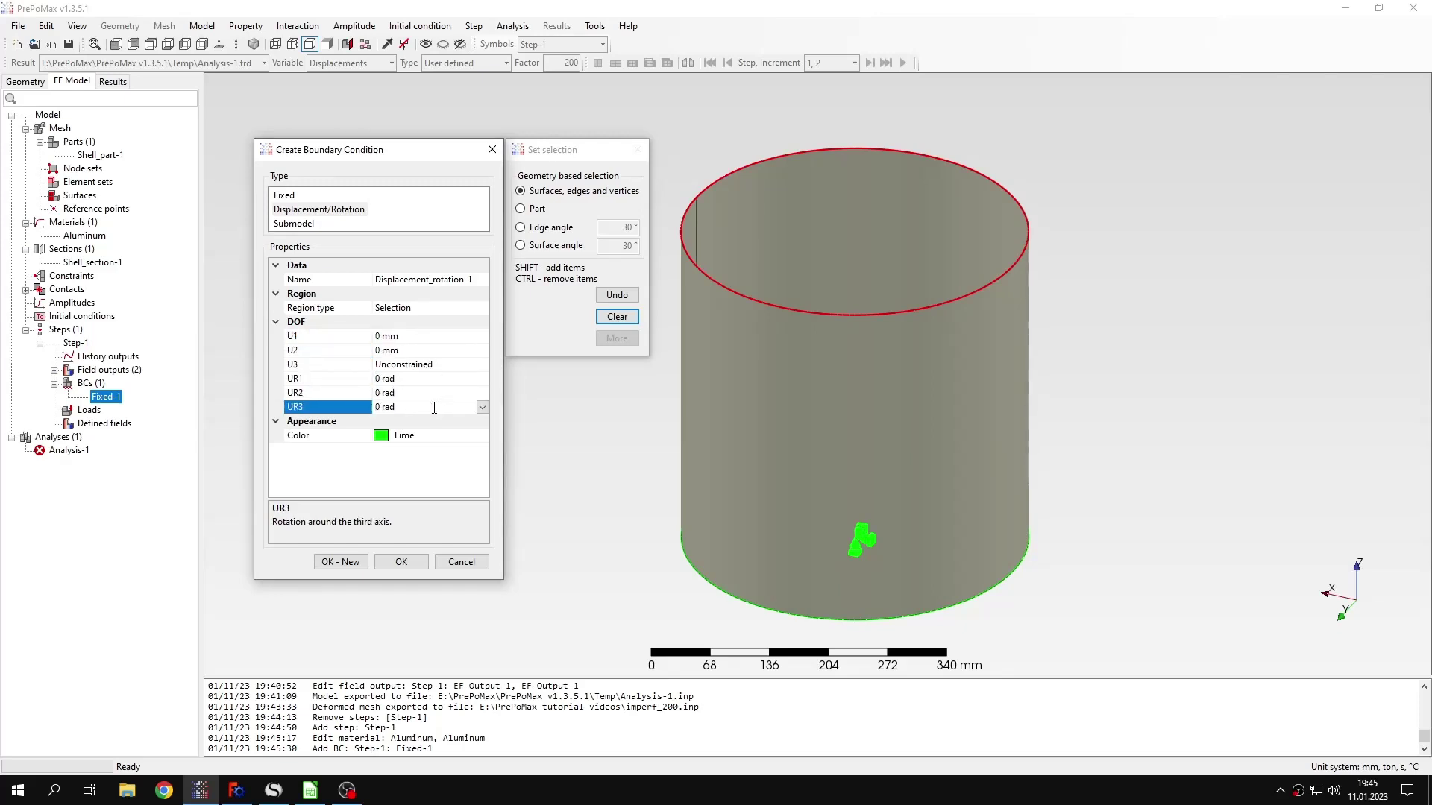
Set U3 of the top edge's boundary condition to -20 mm and create it.
double_click(401, 365)
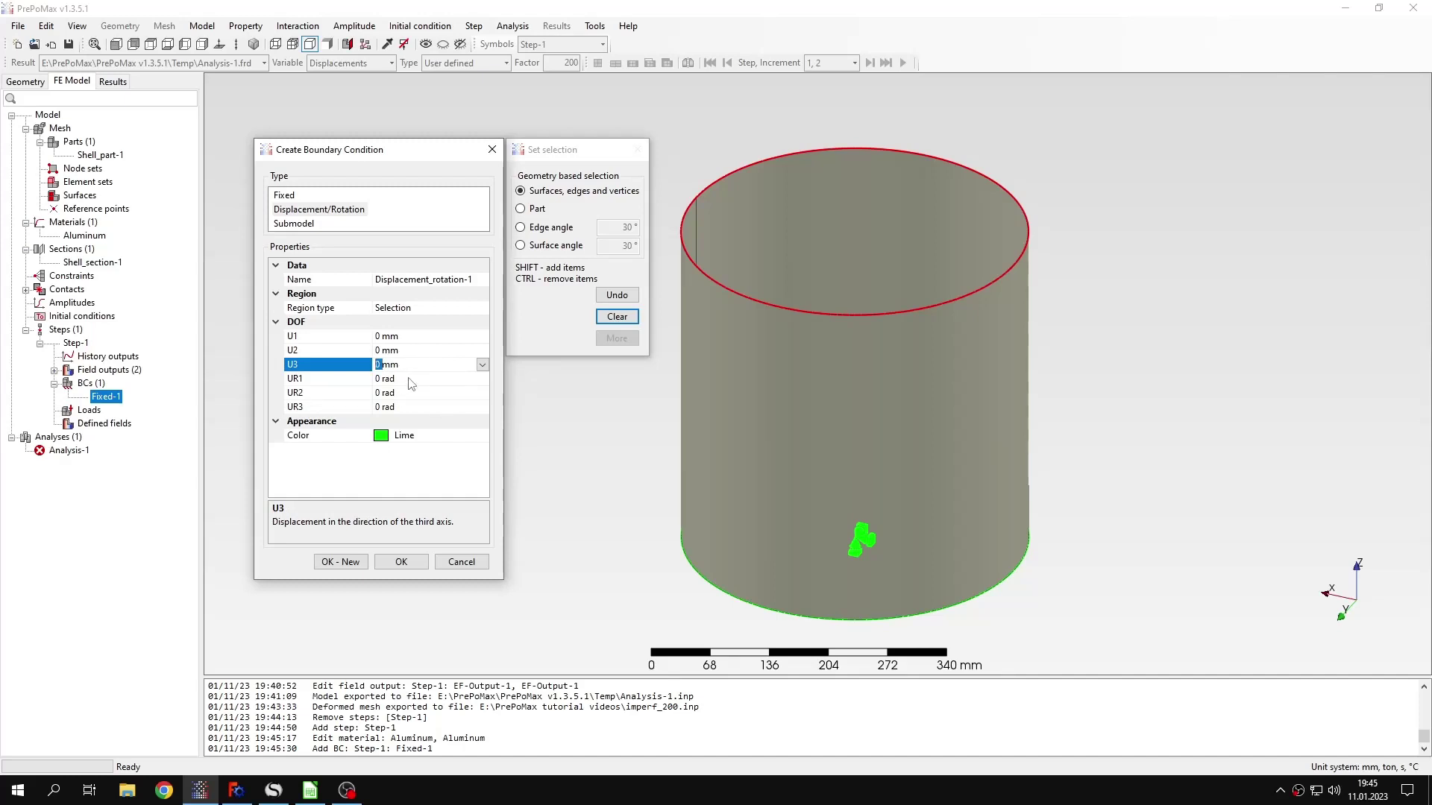
text(-20)
click(401, 563)
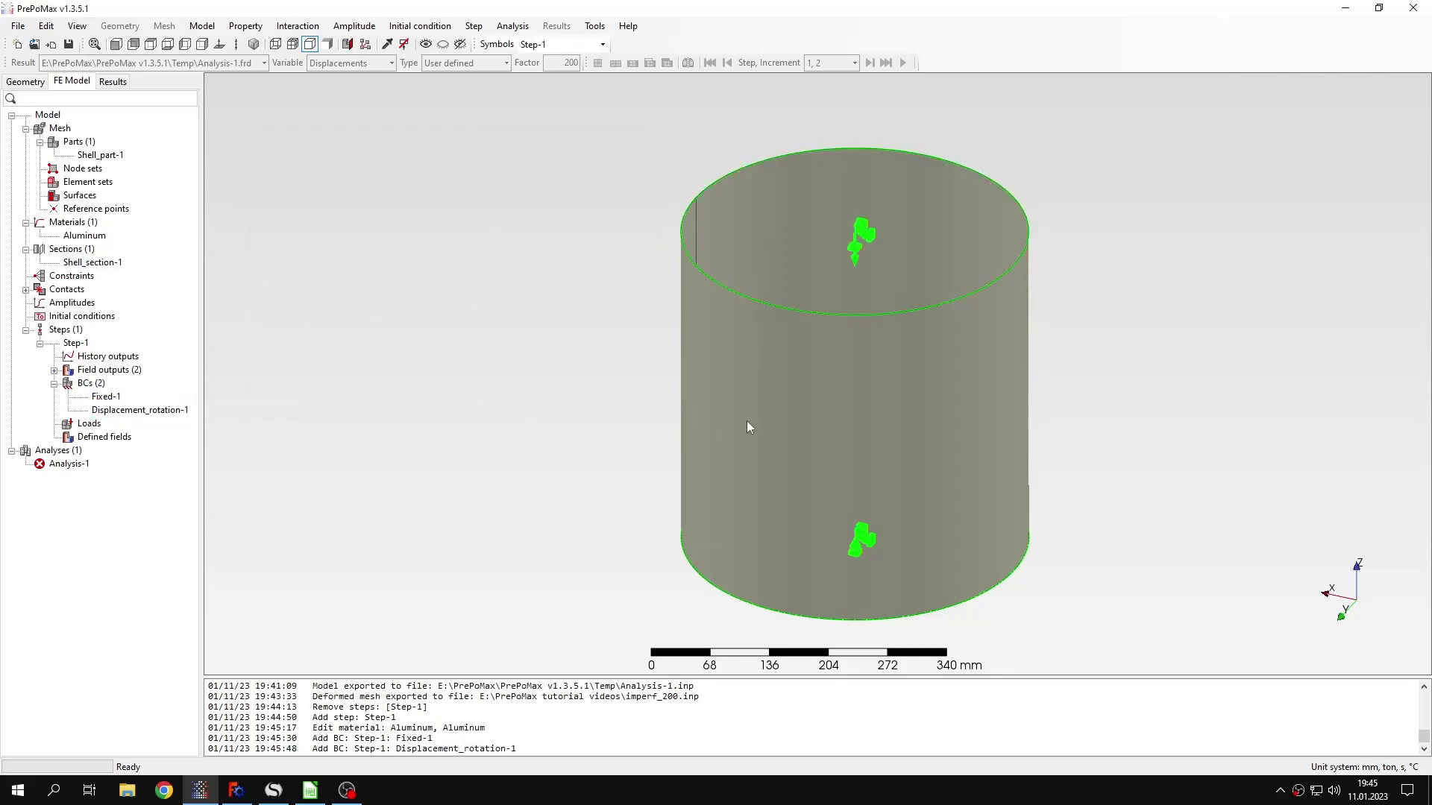
Check the incrementation settings of static step Step-1 without changing them.
middle_drag(746, 421, 516, 392)
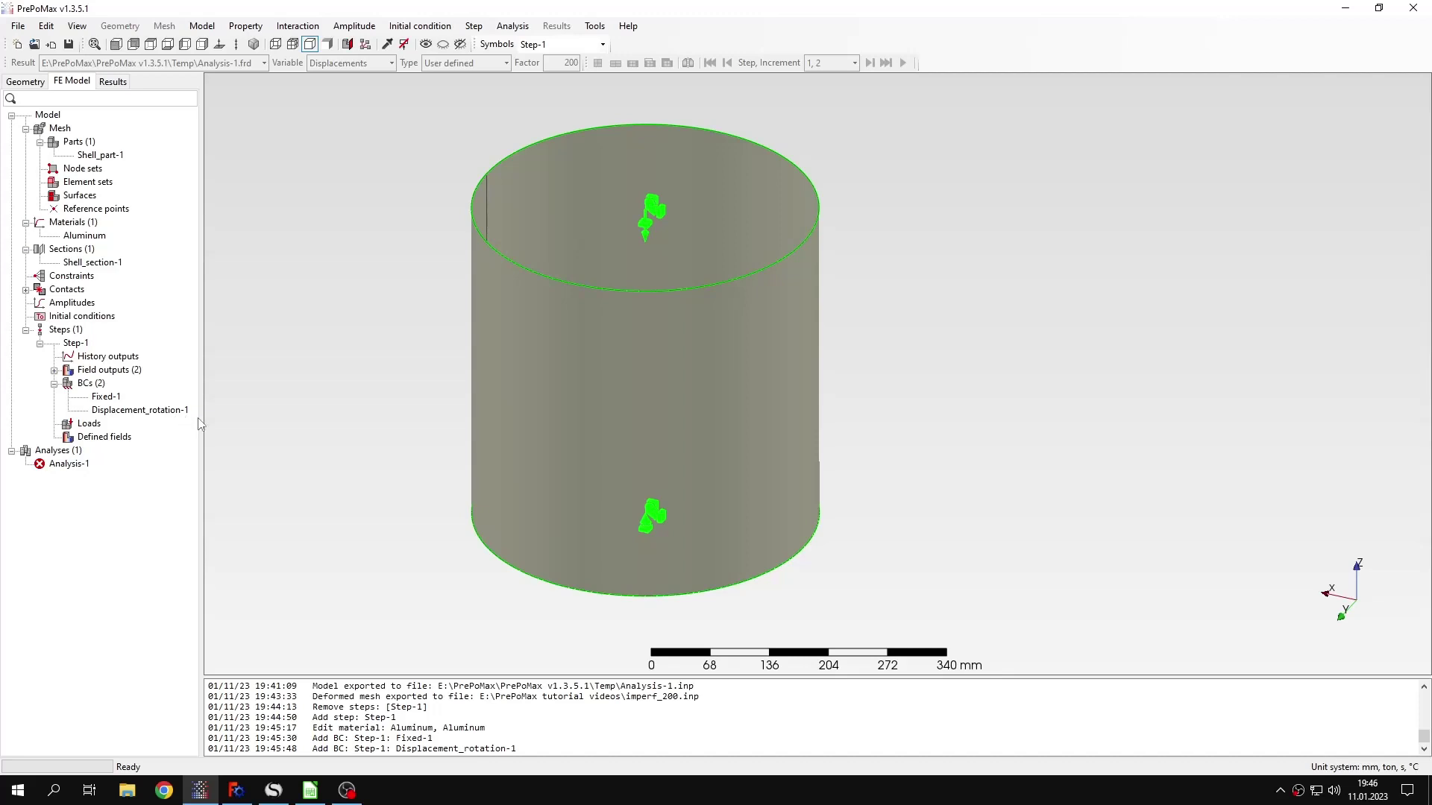
double_click(76, 343)
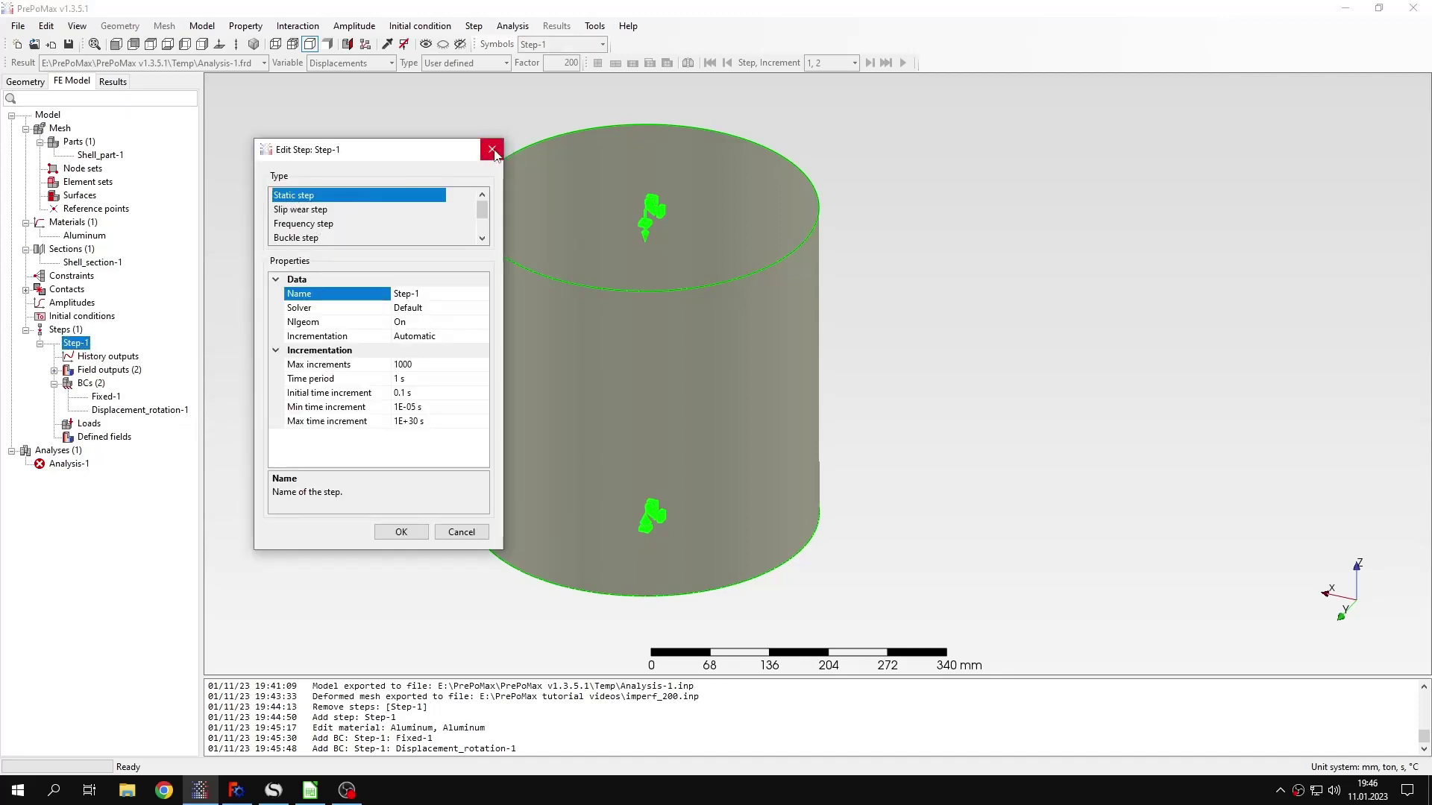
click(491, 149)
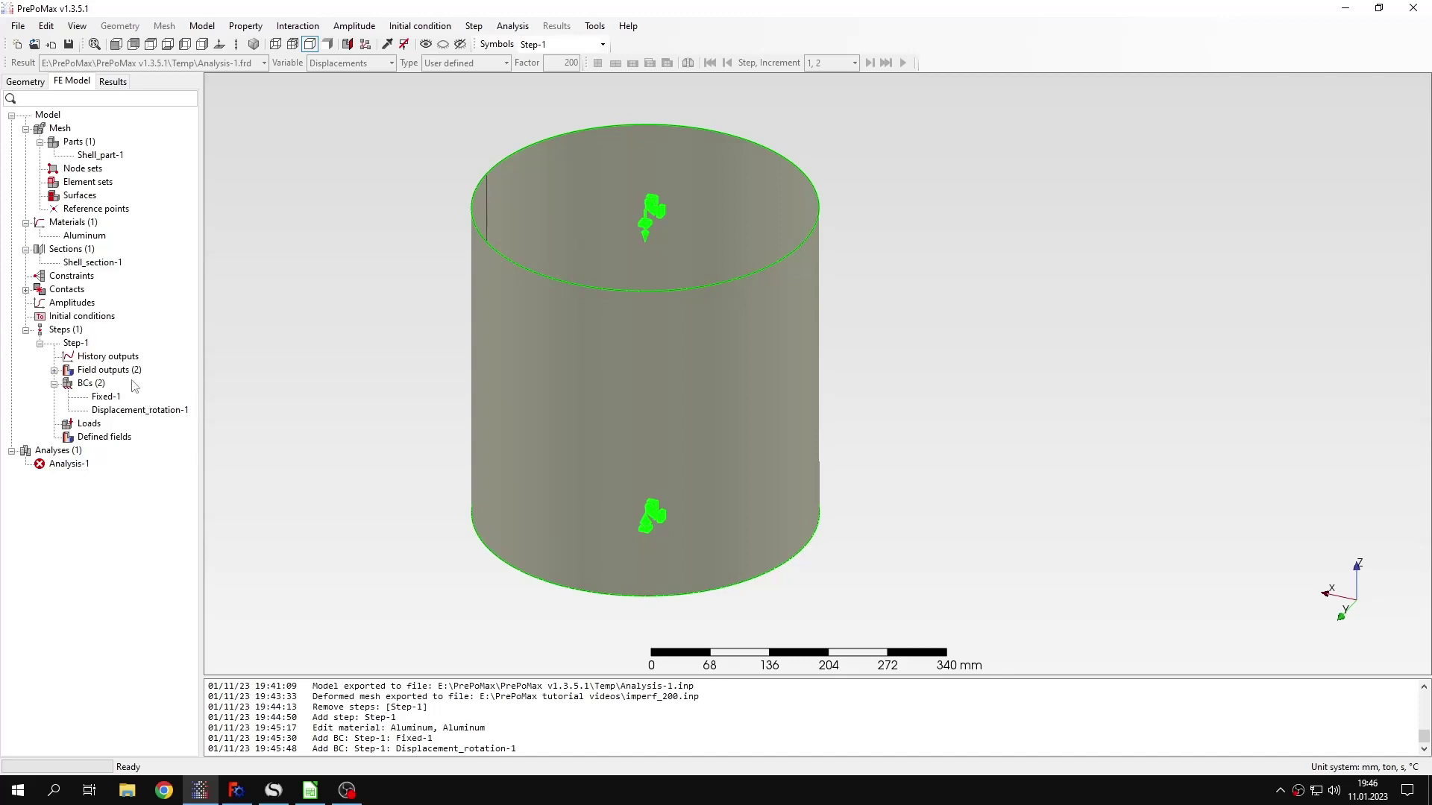
Add PEEQ to the output variables of element field output EF-Output-1.
click(54, 370)
double_click(111, 397)
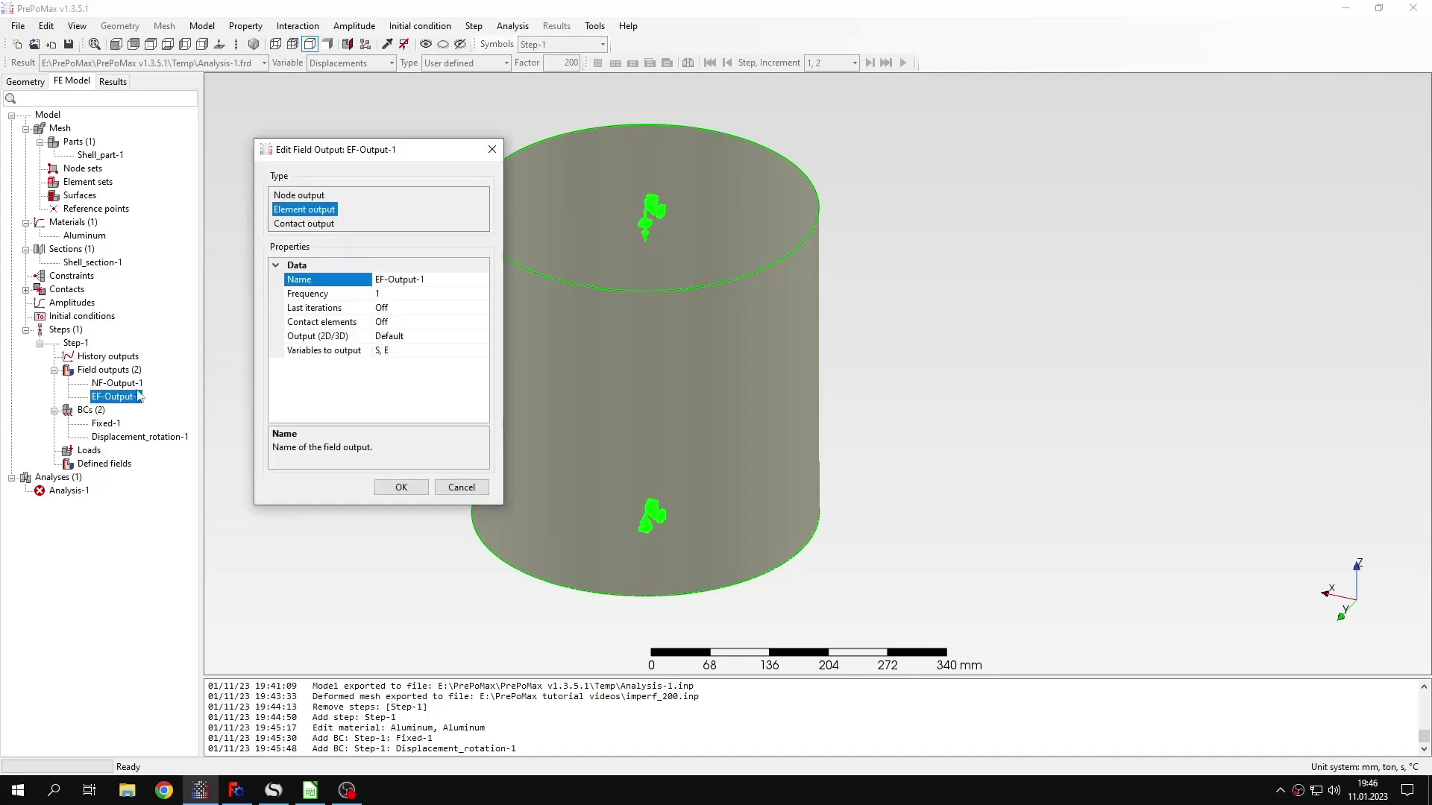
click(432, 351)
click(482, 350)
click(318, 410)
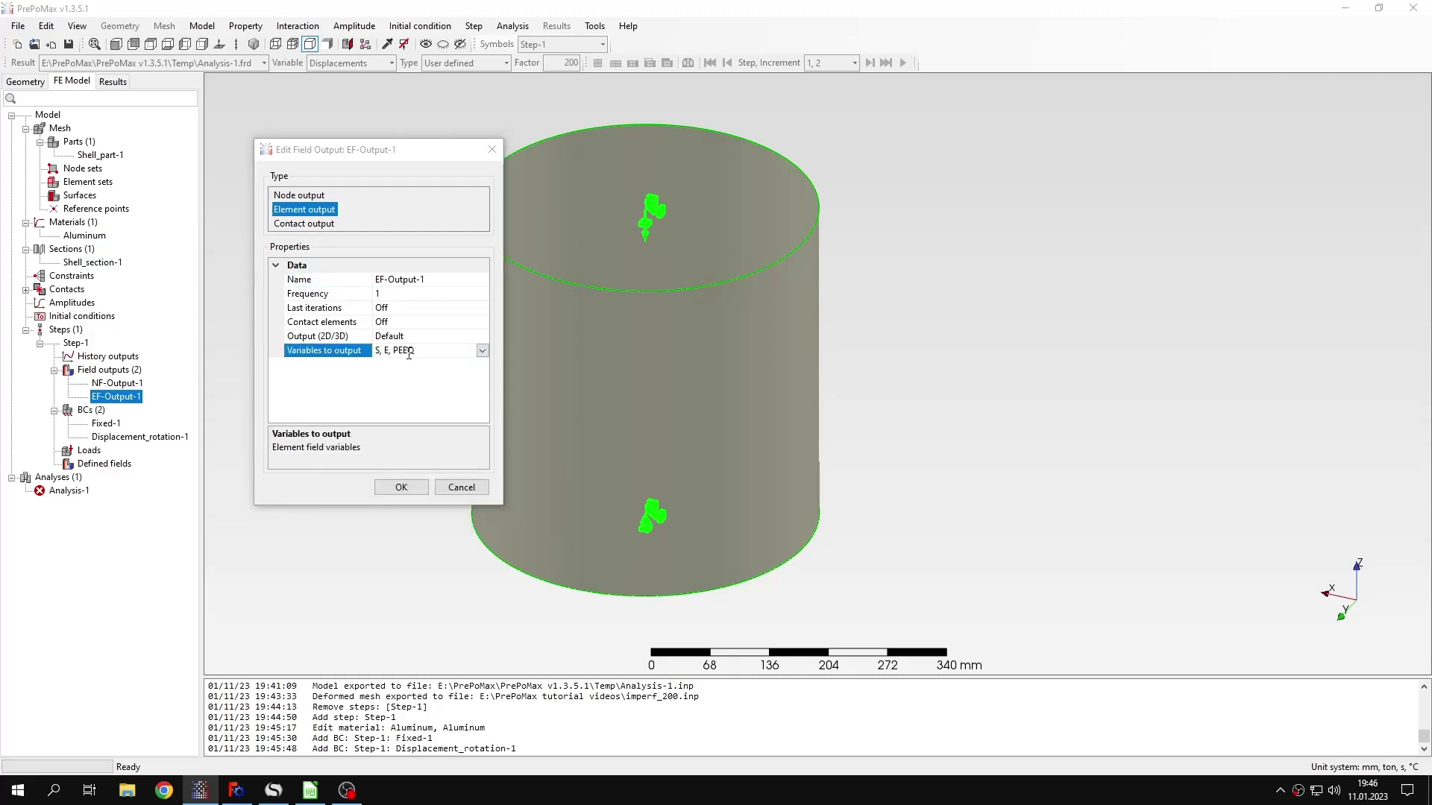
click(410, 489)
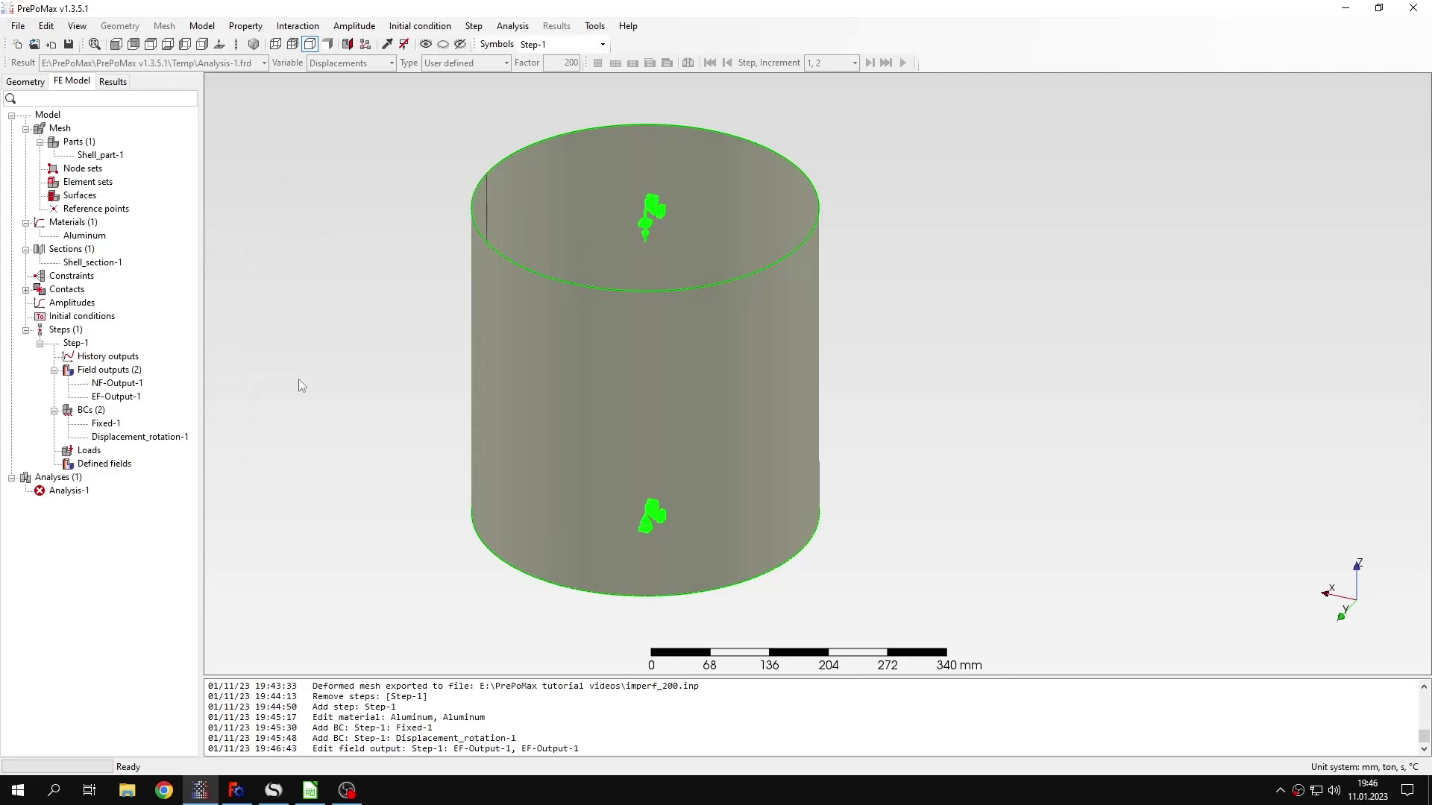
Create a node history output of displacements (U) for the cylinder's top edge.
double_click(121, 359)
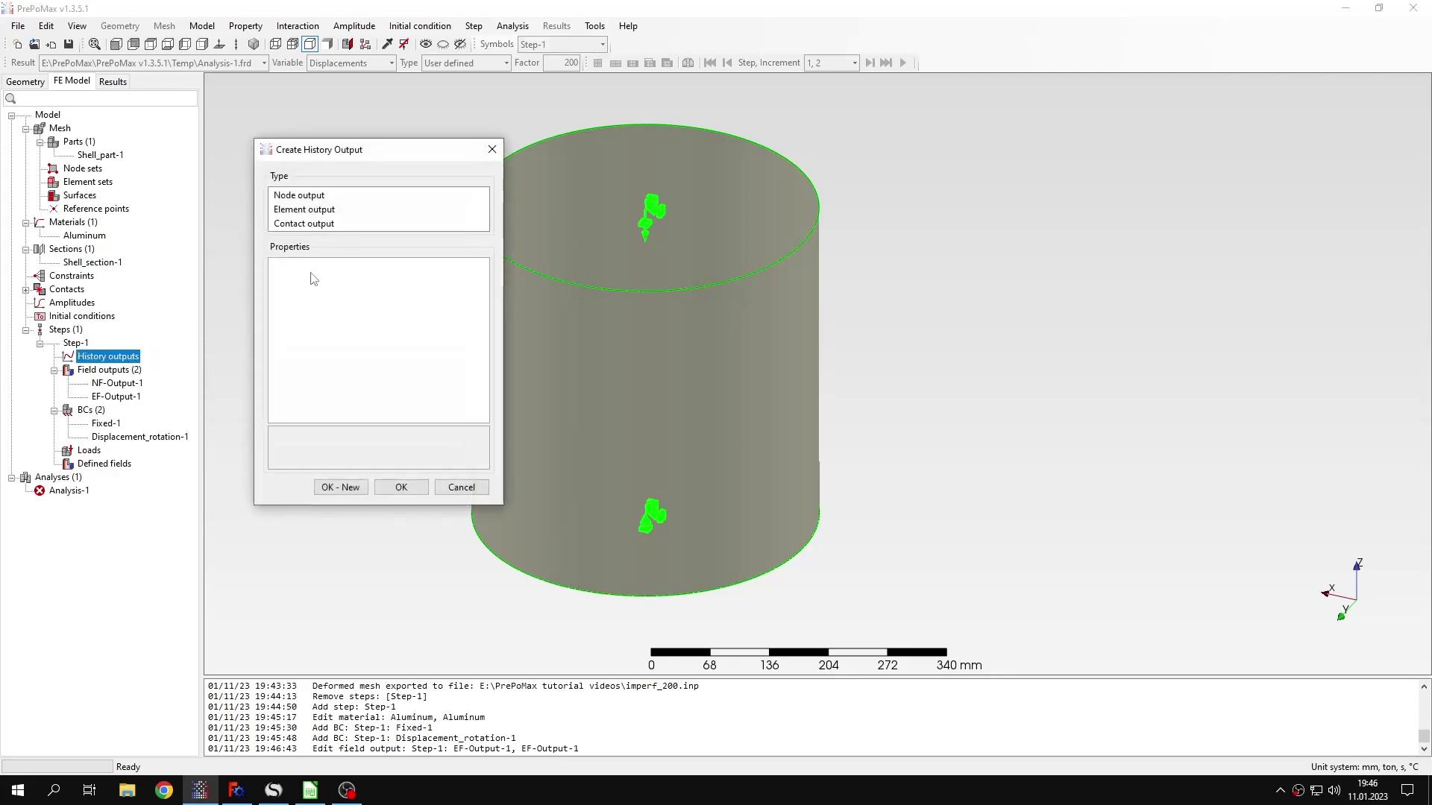
click(322, 197)
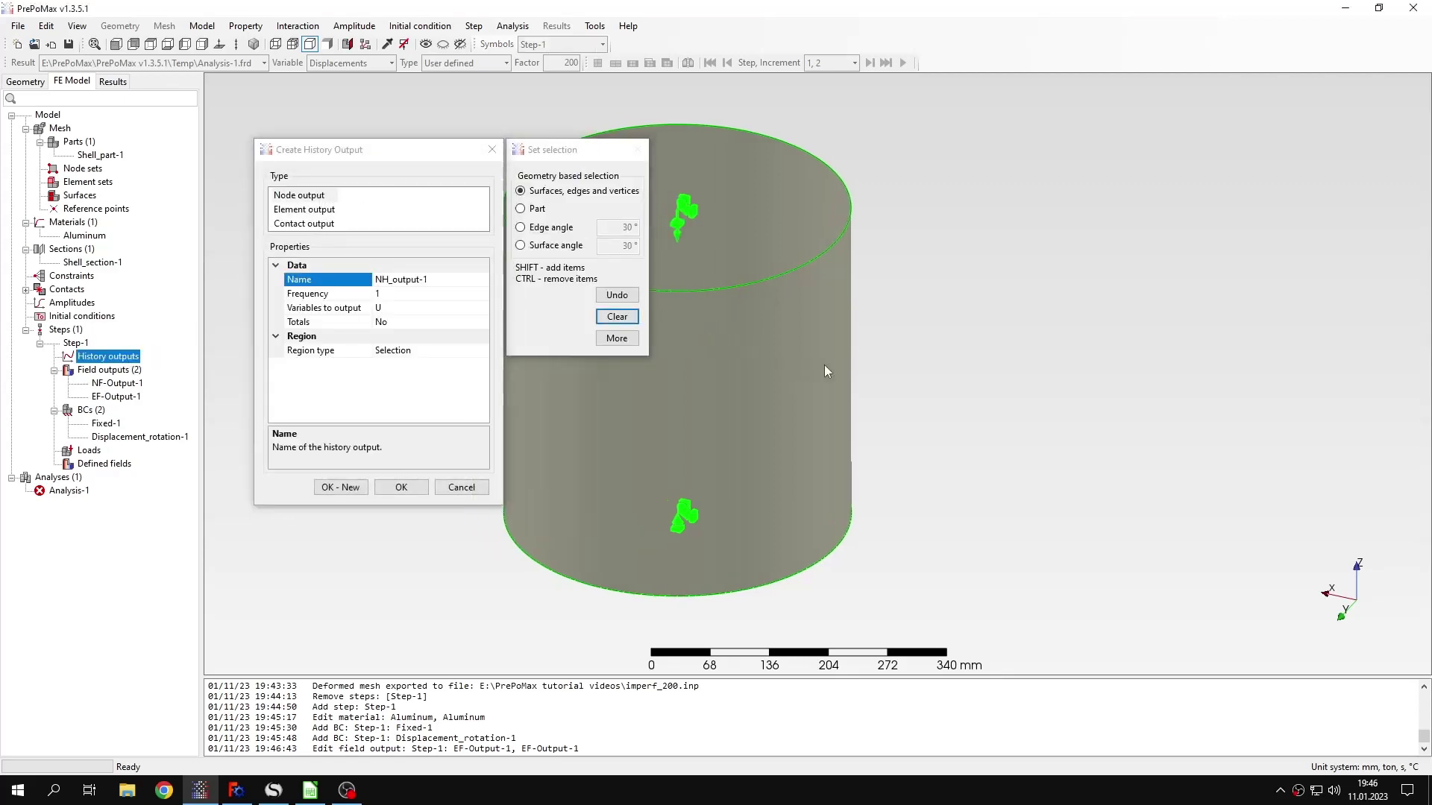
right_drag(825, 365, 1014, 369)
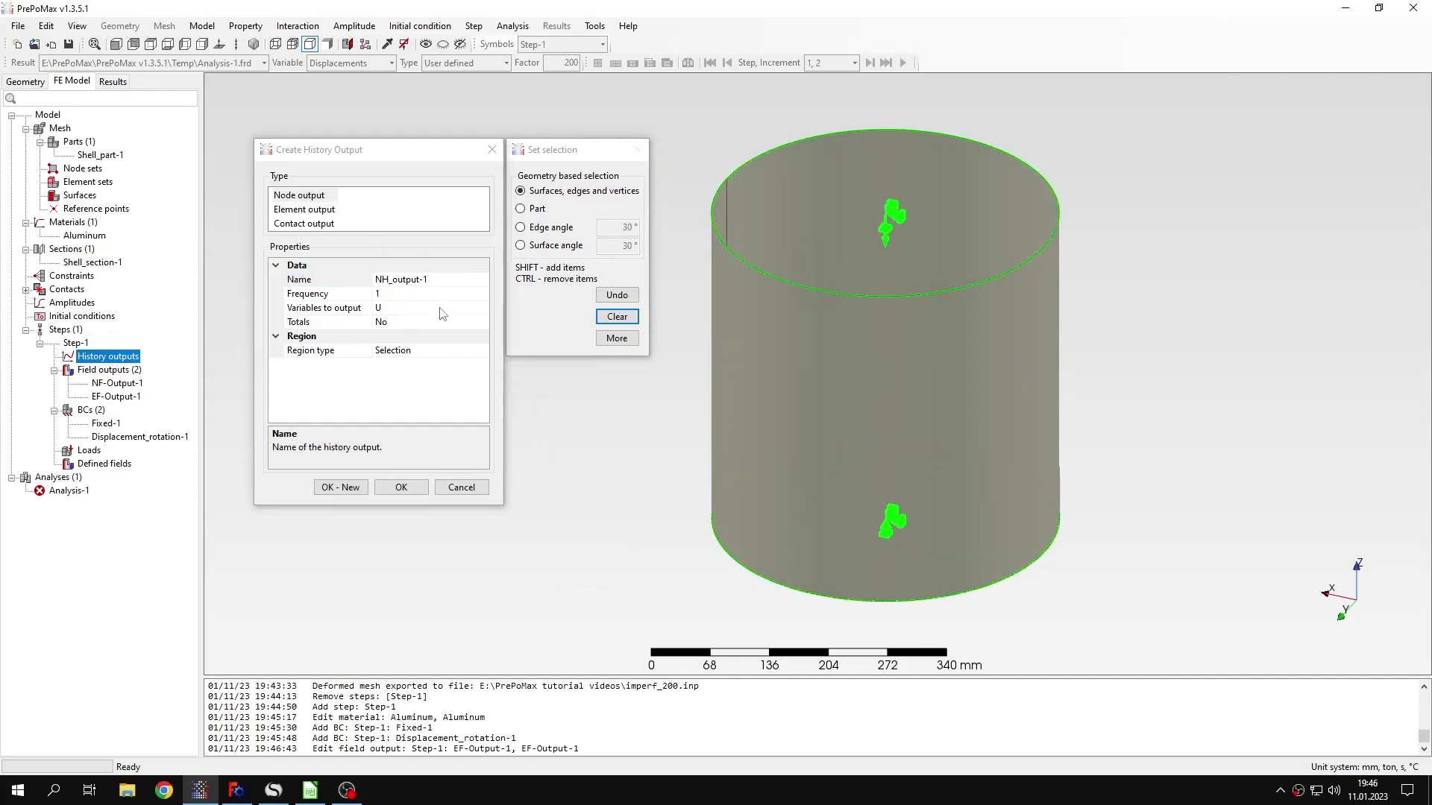
click(393, 308)
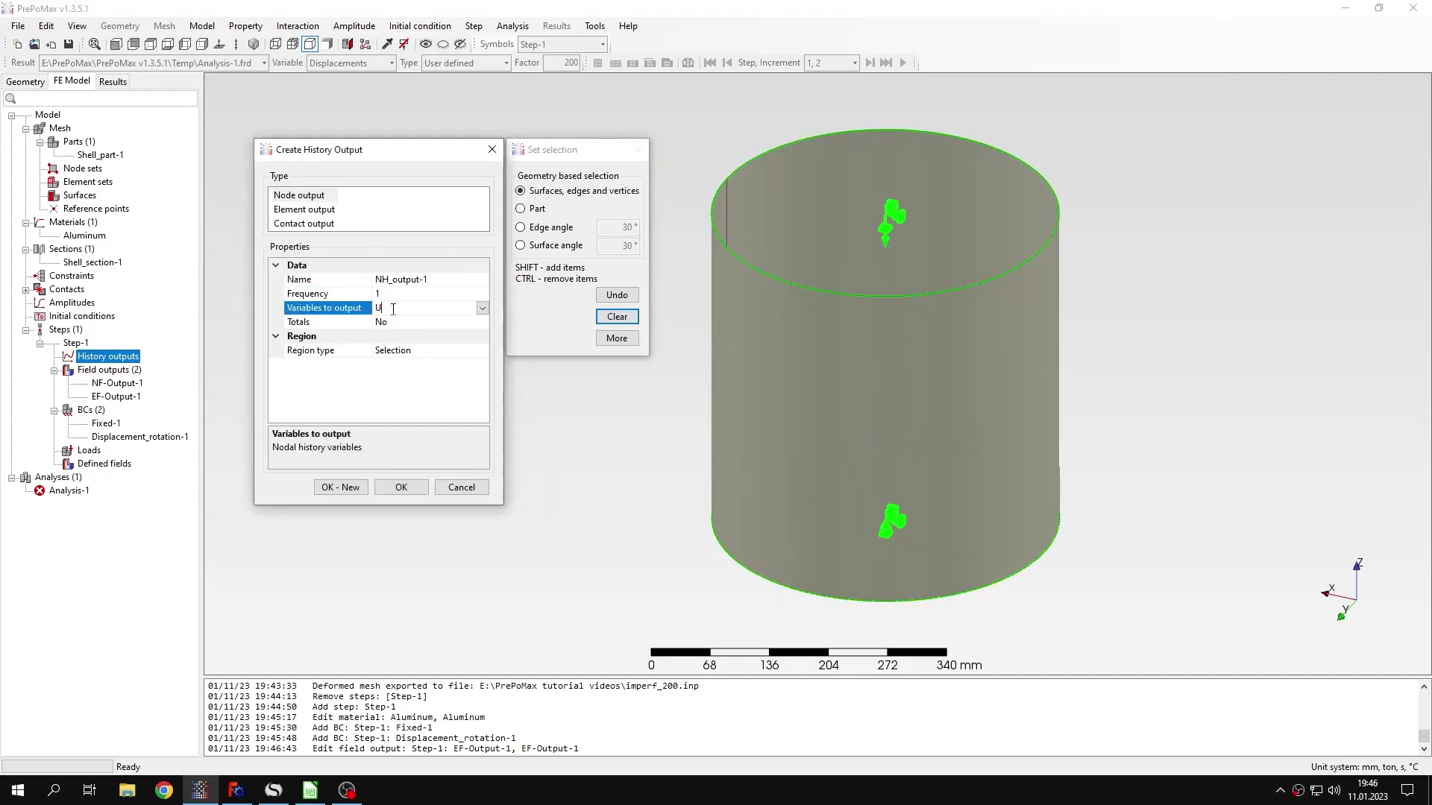
click(425, 352)
click(906, 297)
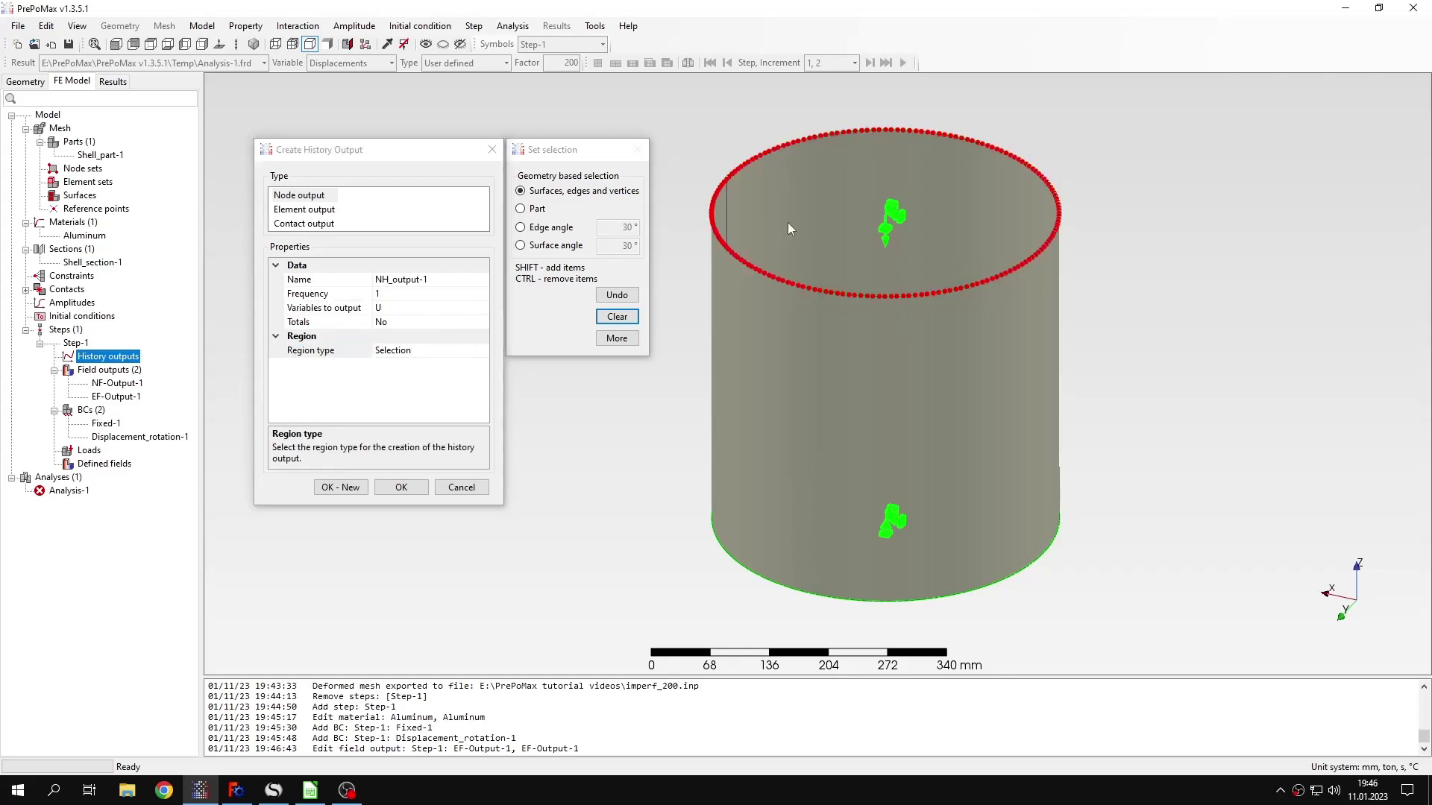
click(344, 492)
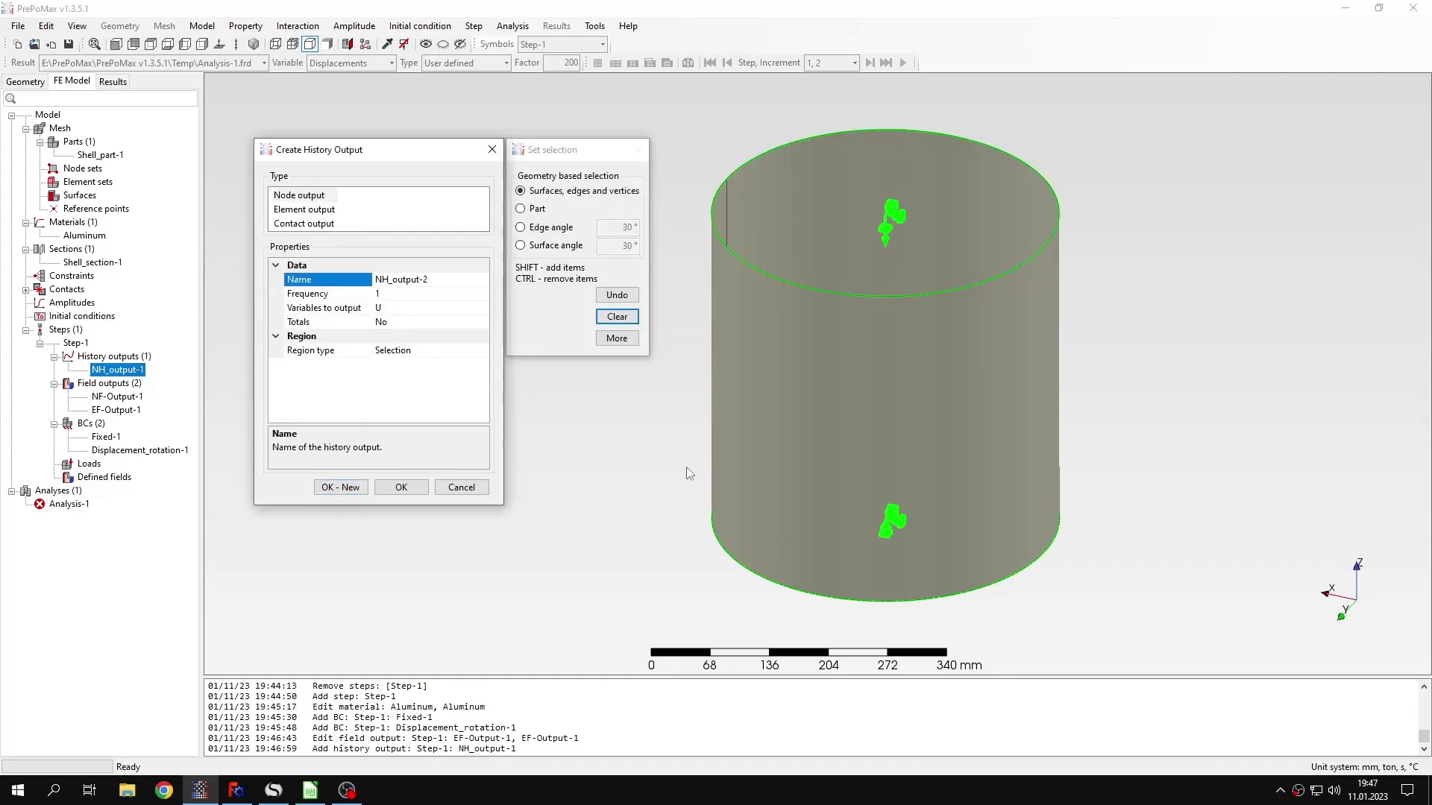
Create a node history output of reaction forces (RF) for the cylinder's bottom edge with Totals set to Only.
click(757, 574)
click(471, 309)
click(482, 308)
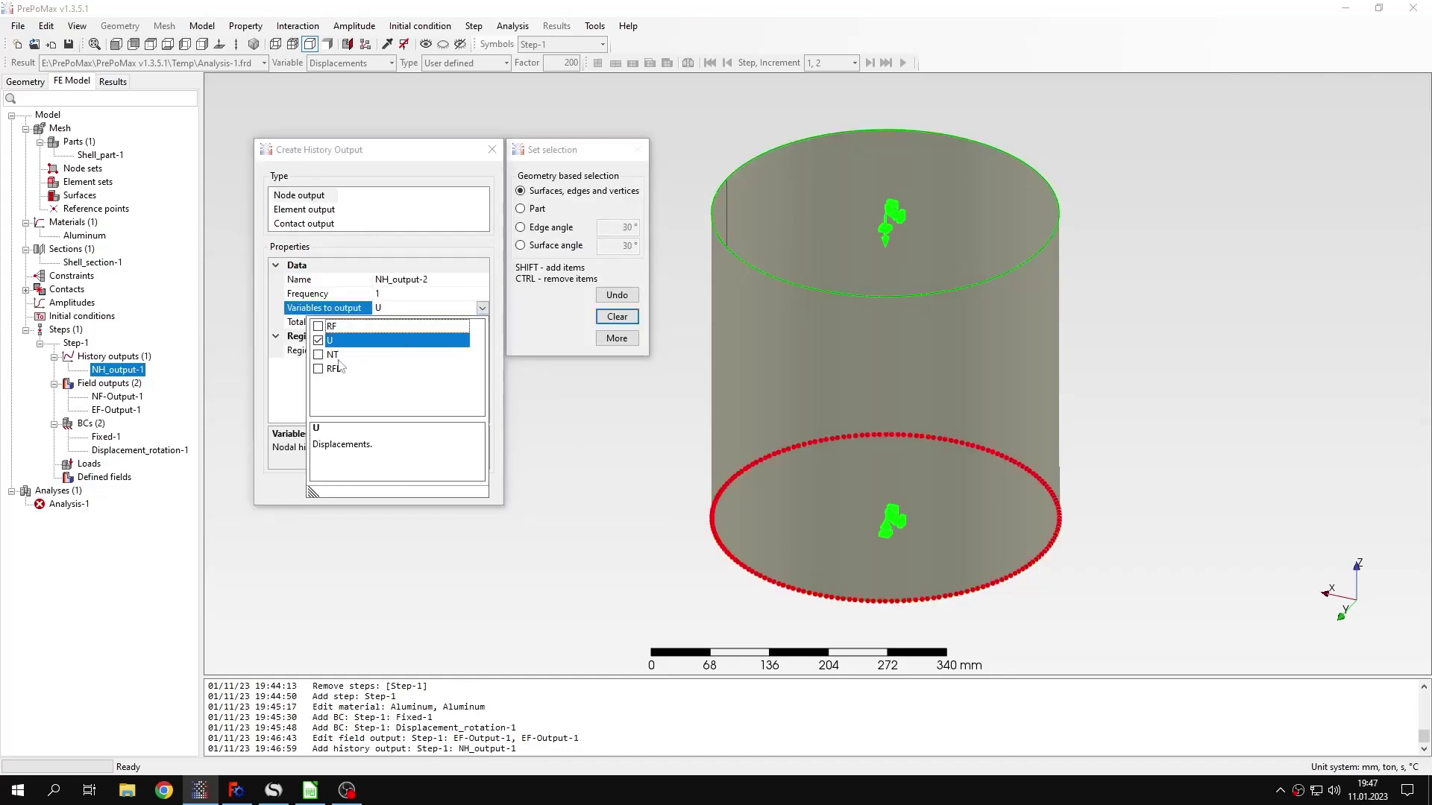
click(318, 340)
click(318, 326)
click(482, 308)
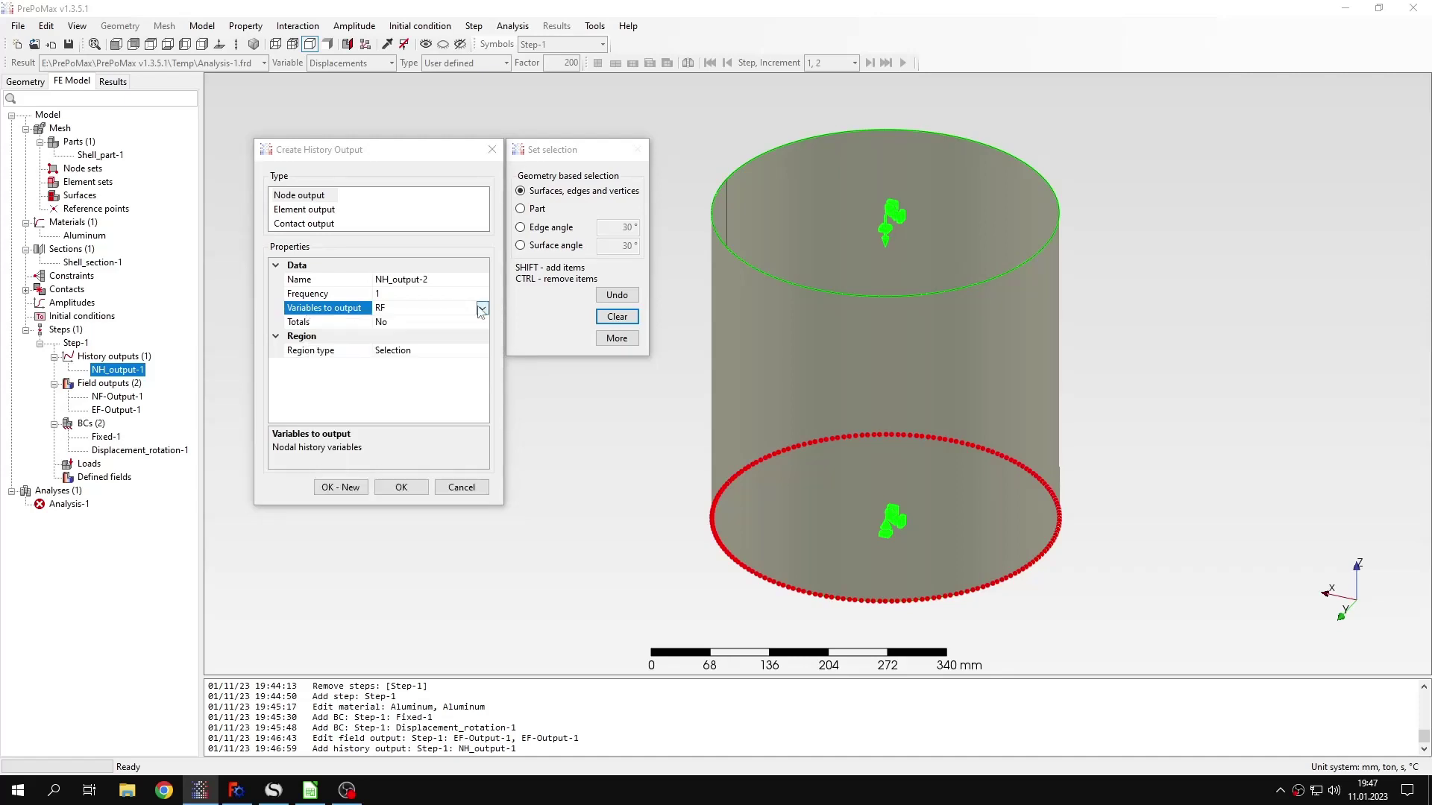
click(462, 322)
click(482, 322)
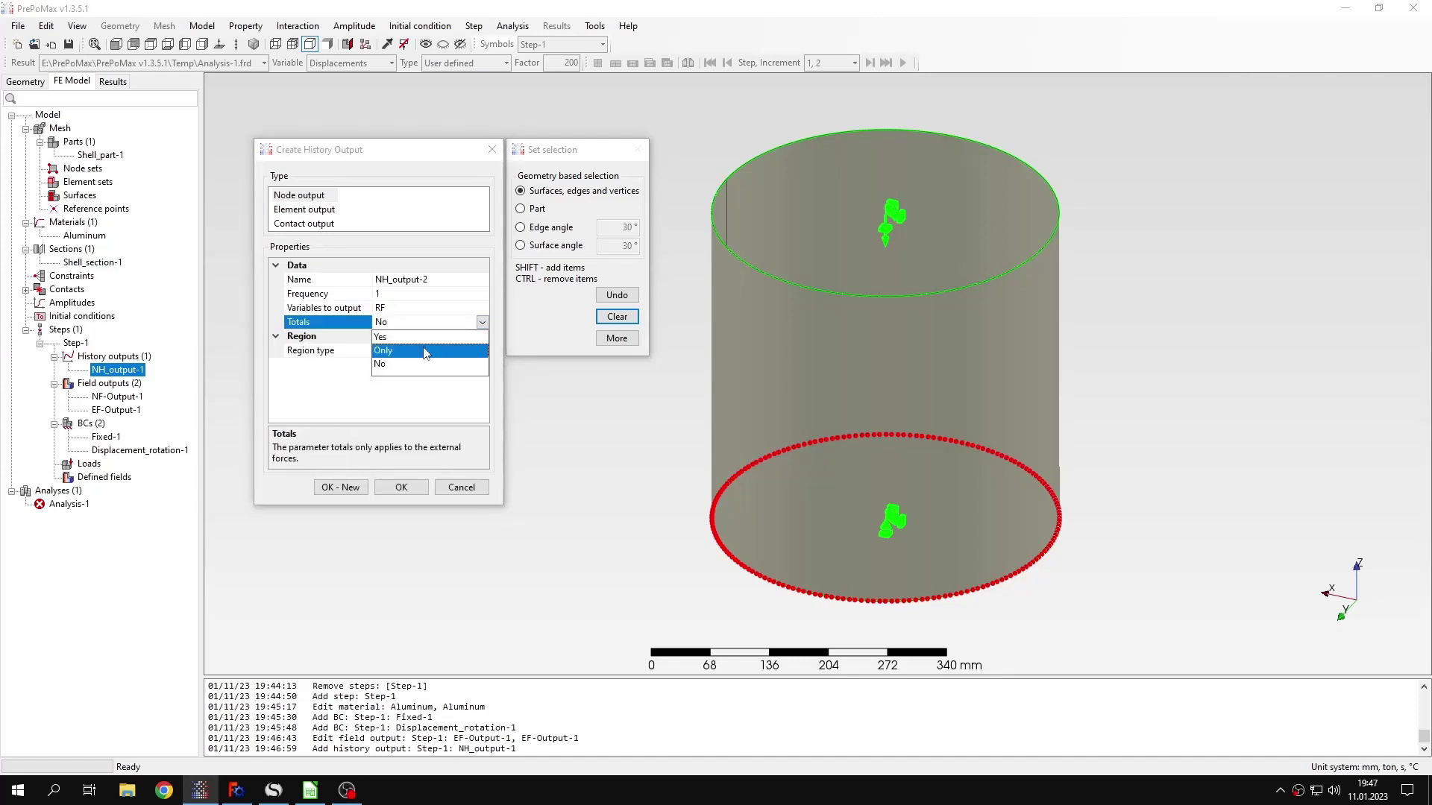
click(425, 351)
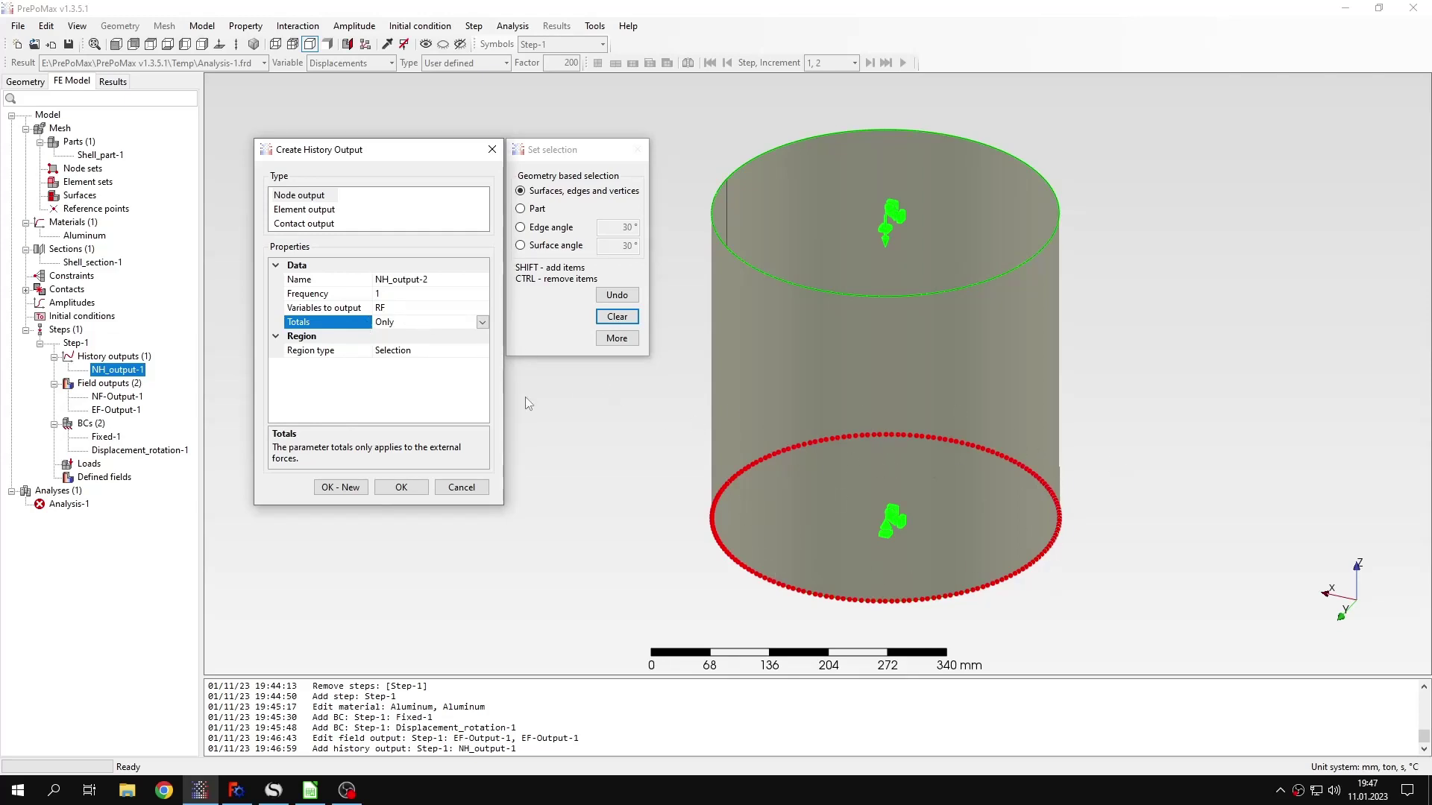
click(402, 487)
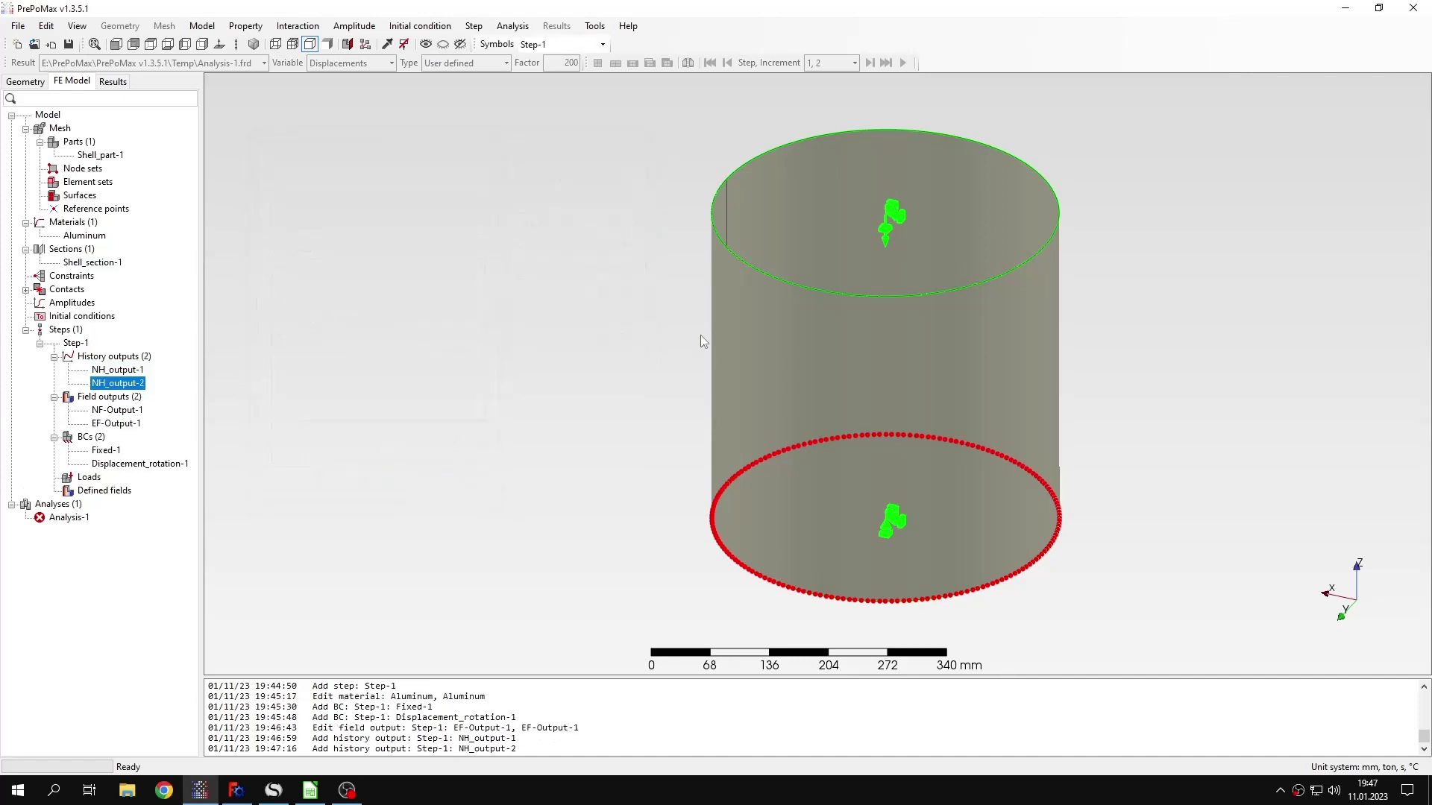
Update the mesh's nodal coordinates from the file imperf_200.inp to introduce the buckling-mode imperfection.
middle_drag(882, 395, 544, 402)
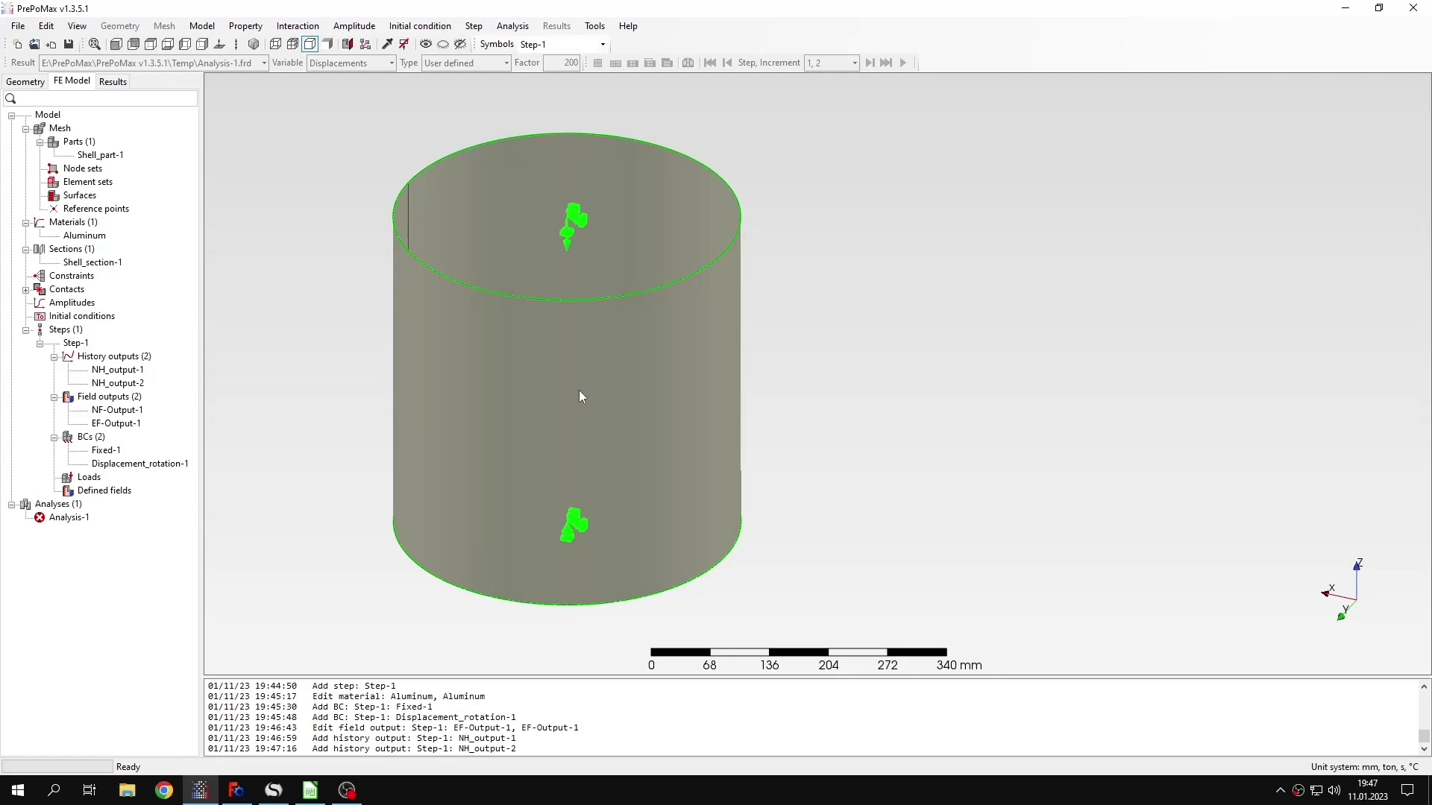
click(202, 26)
mouse_move(212, 76)
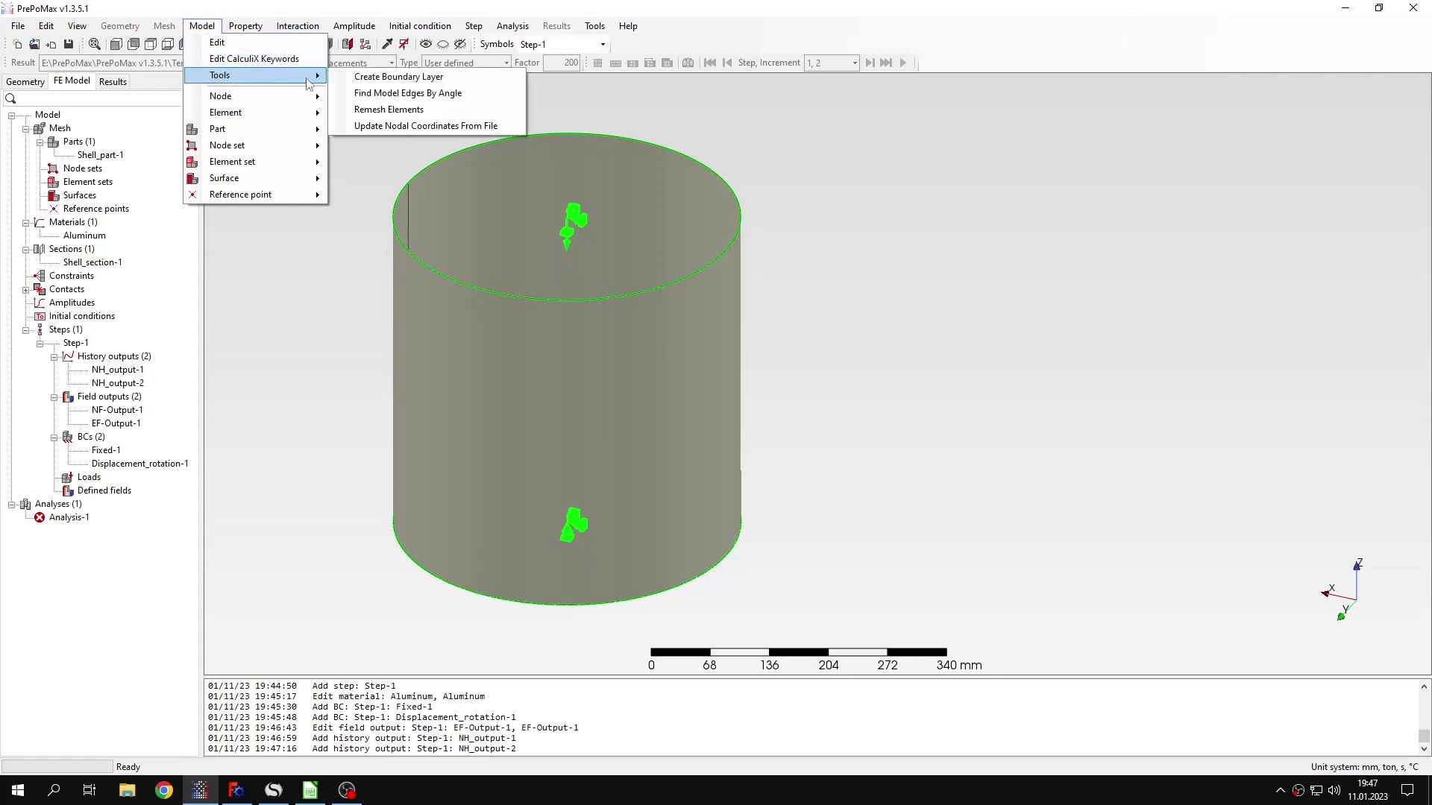
click(506, 126)
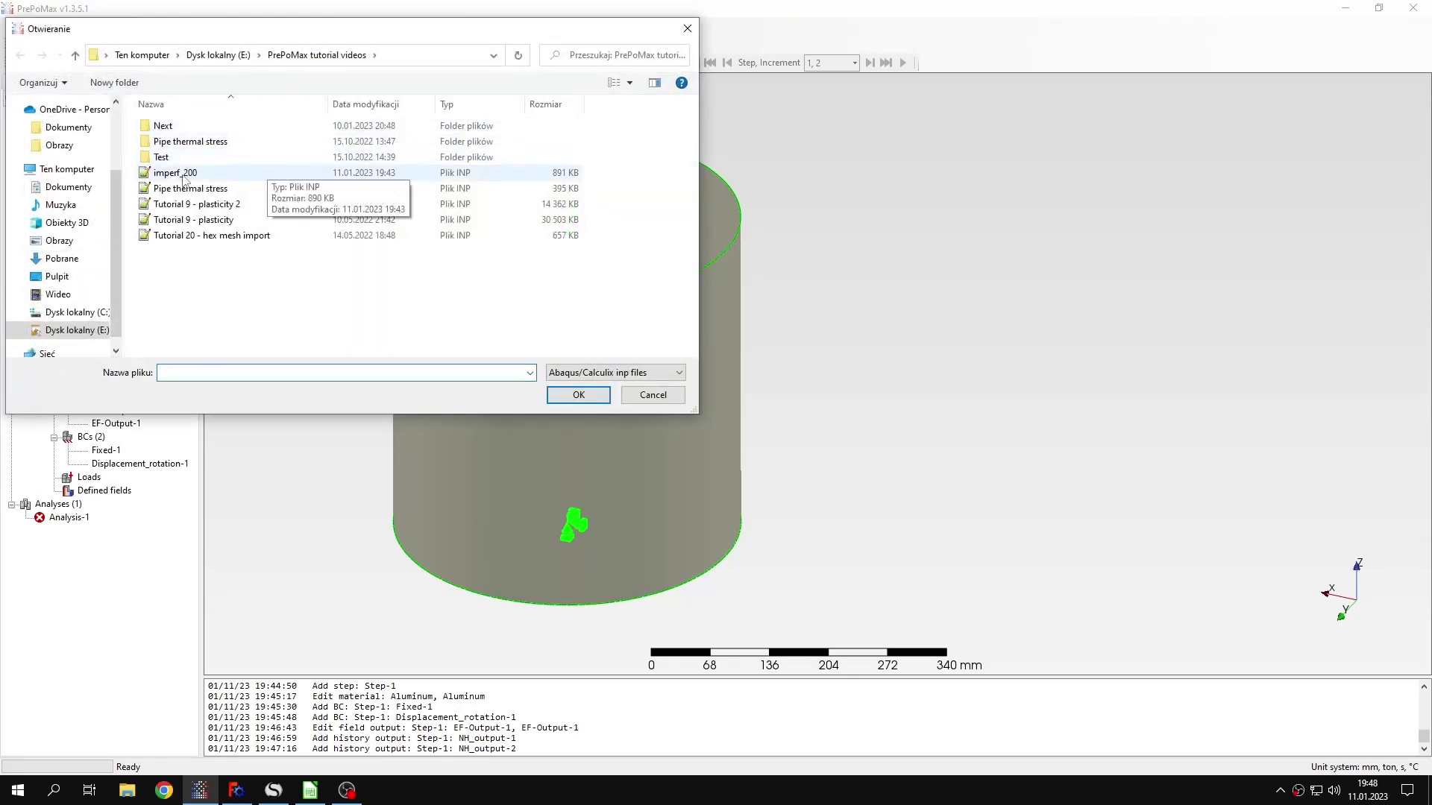
click(183, 177)
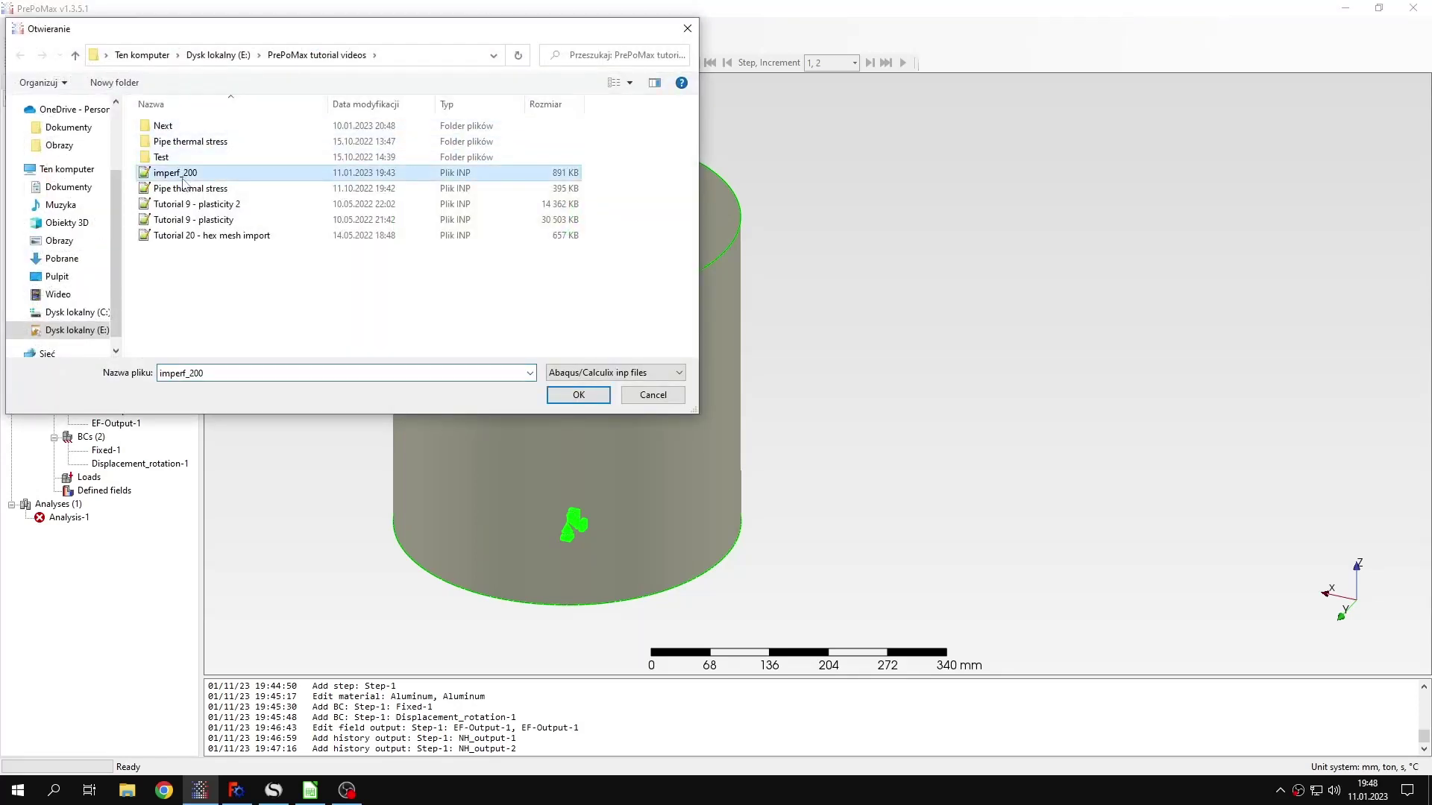
click(563, 397)
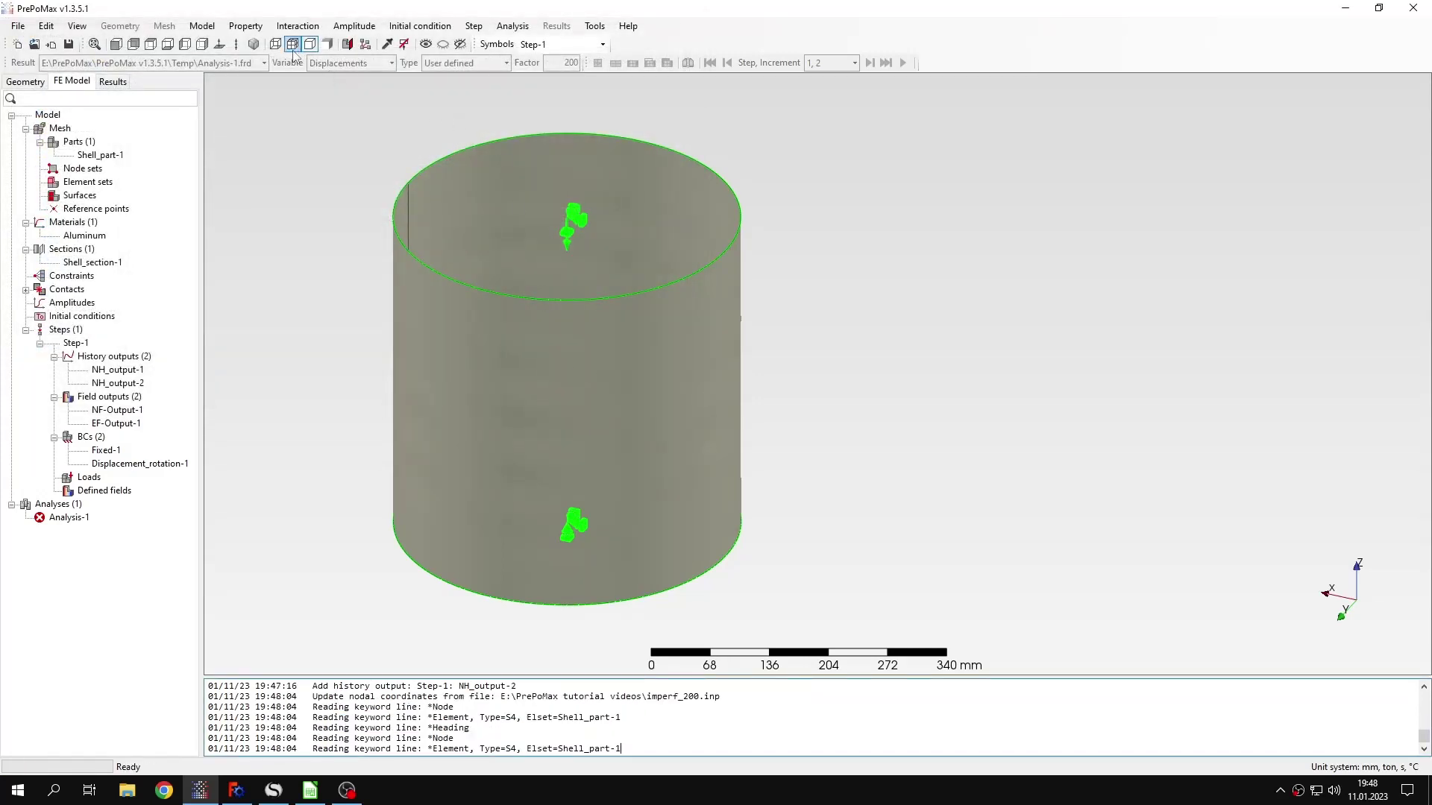
Examine the cylinder wall from several sides and distances for the imported geometric imperfection.
middle_drag(639, 521, 522, 417)
scroll(475, 380, up, 3)
scroll(476, 384, down, 3)
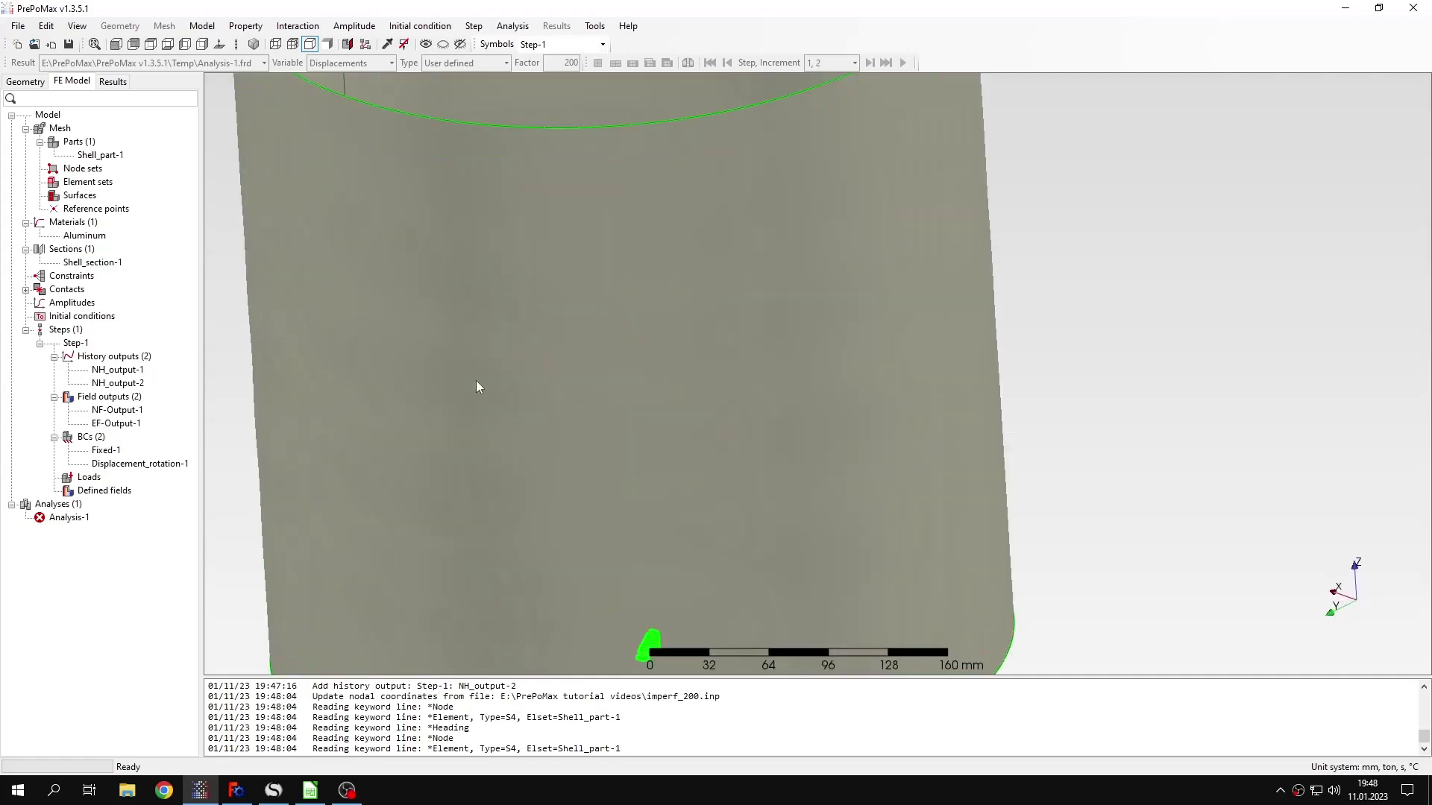
middle_drag(559, 471, 493, 449)
scroll(525, 390, up, 1)
scroll(525, 391, up, 1)
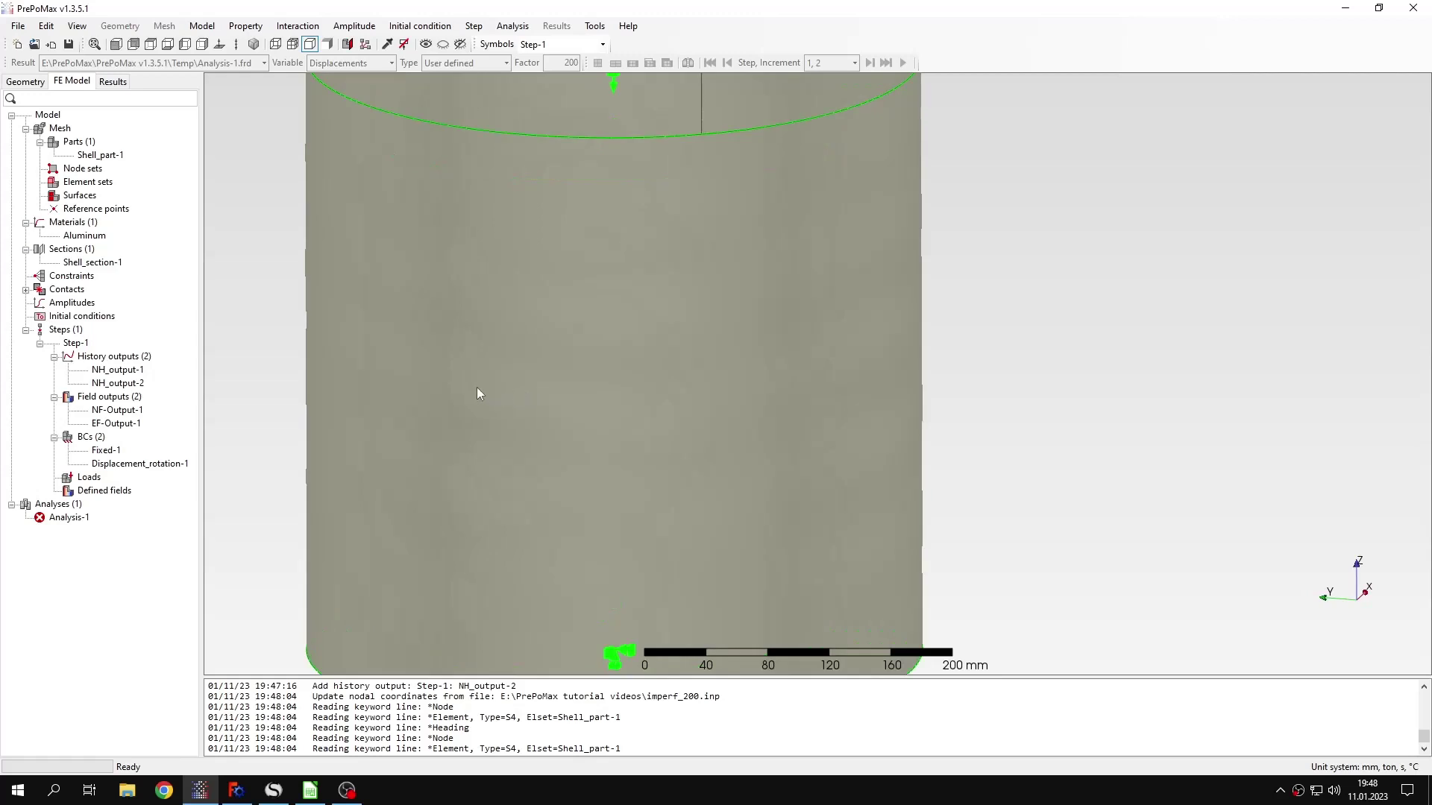
middle_drag(476, 387, 624, 394)
scroll(471, 457, down, 3)
scroll(663, 419, up, 1)
scroll(665, 408, down, 1)
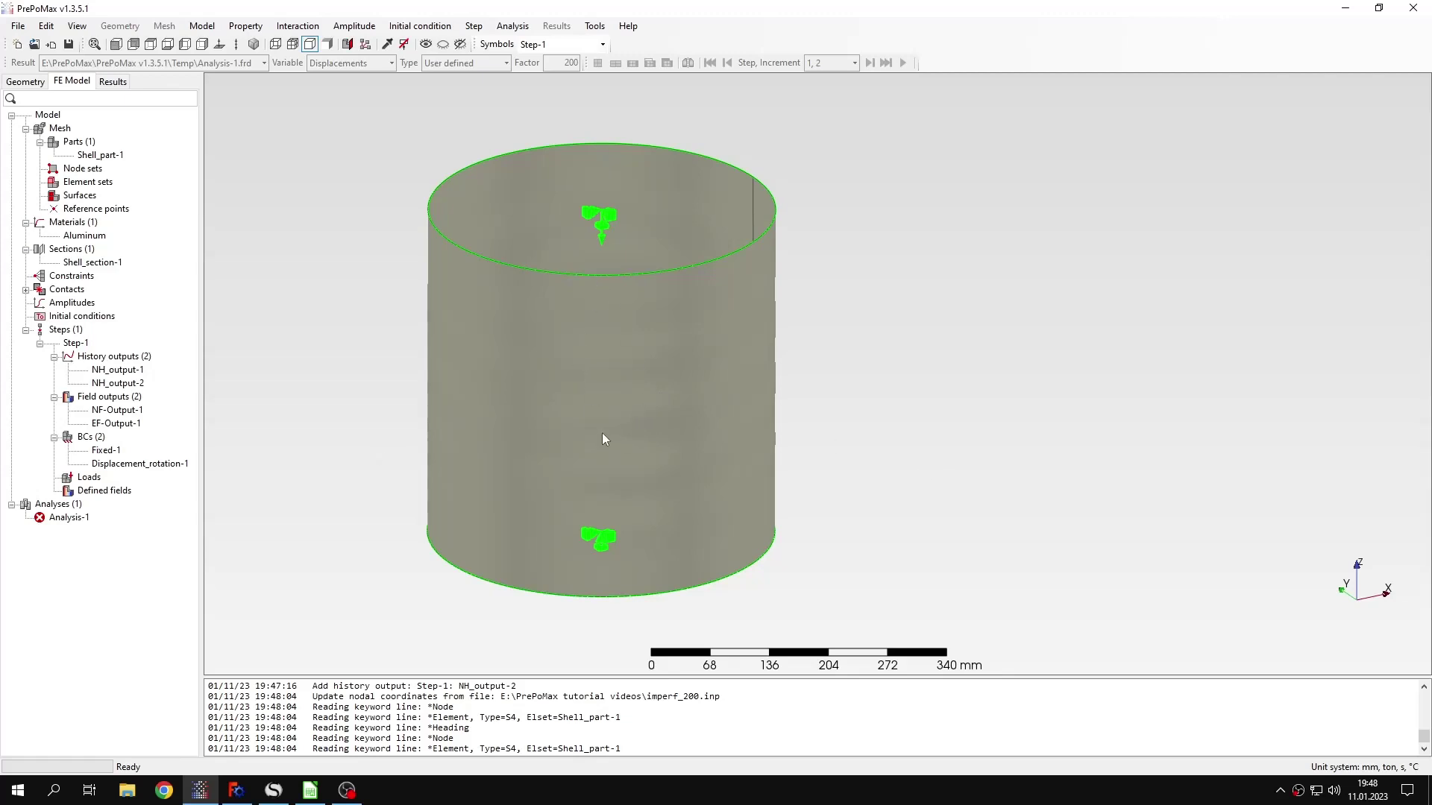
scroll(602, 433, up, 1)
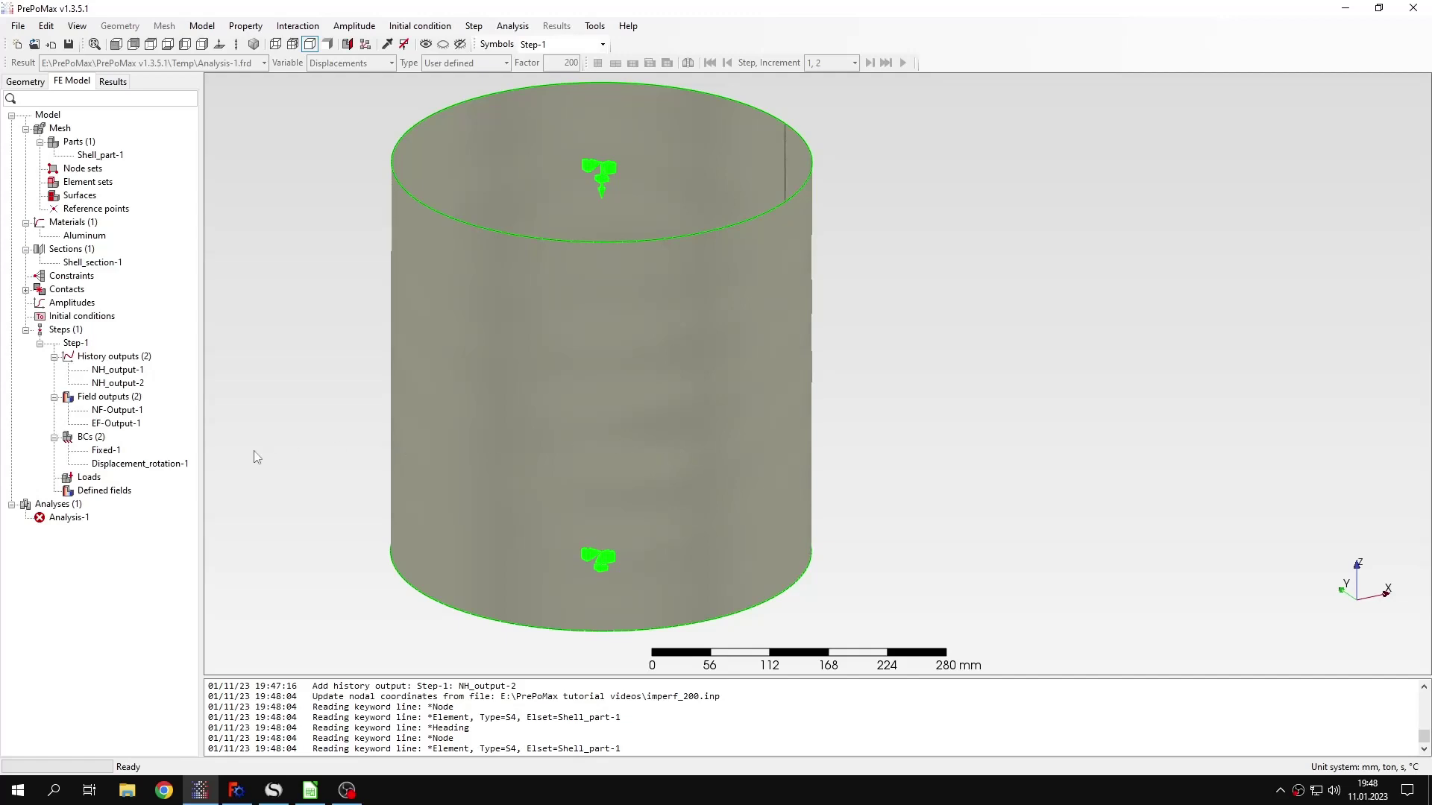
Run Analysis-1 on the imperfect cylinder.
right_click(80, 520)
click(112, 548)
click(703, 424)
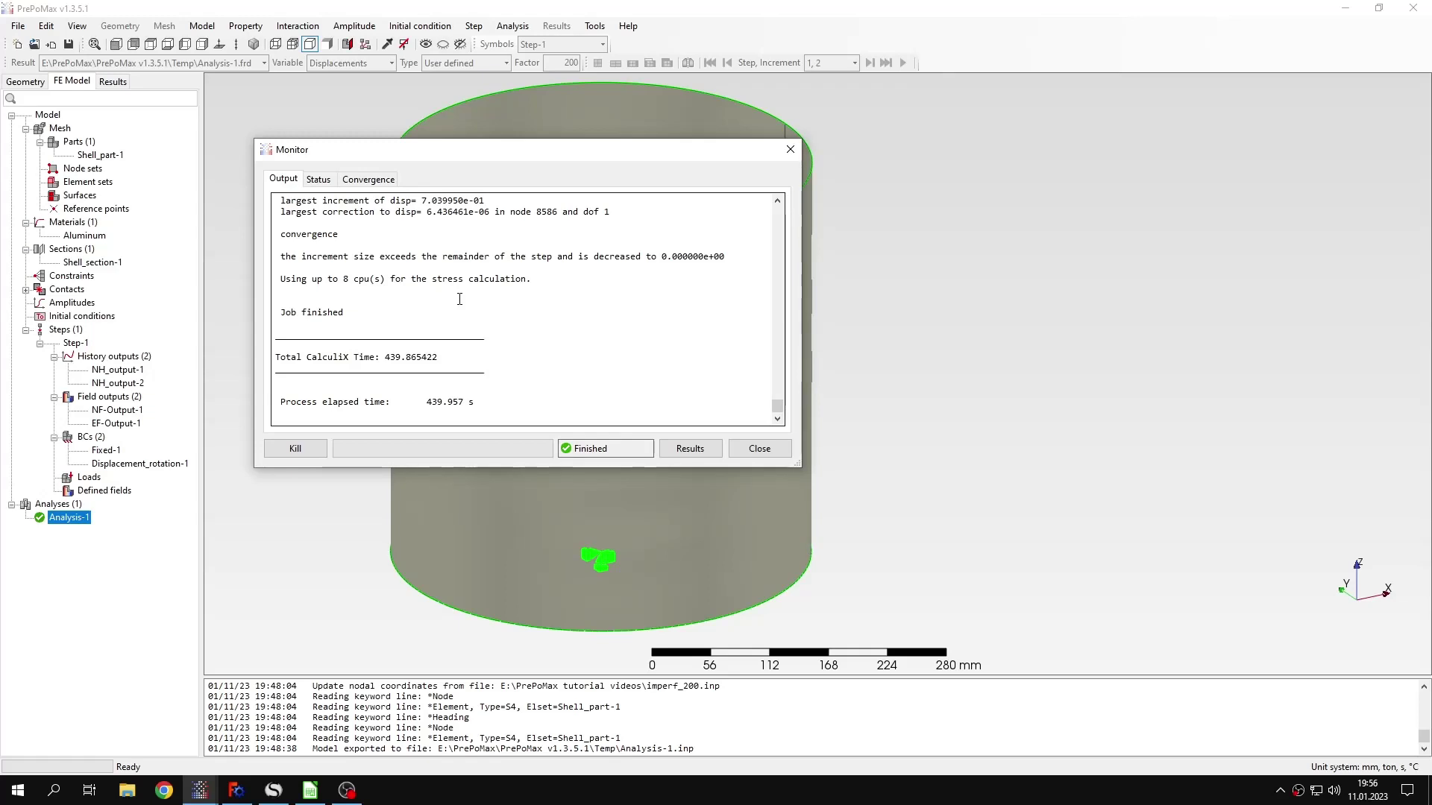
Review the solver's increment status summary and convergence history for the finished Analysis-1 job.
click(318, 180)
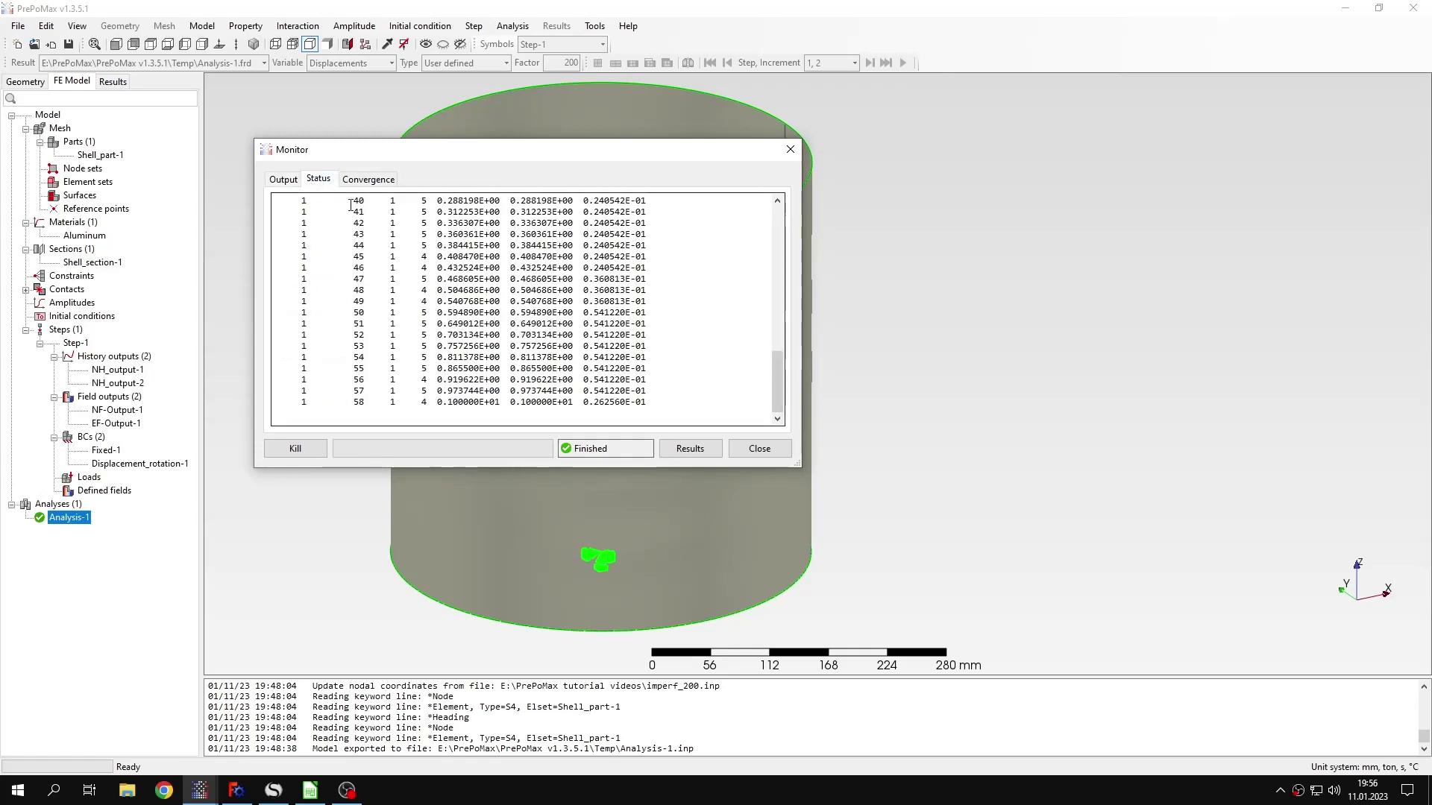
scroll(523, 221, up, 10)
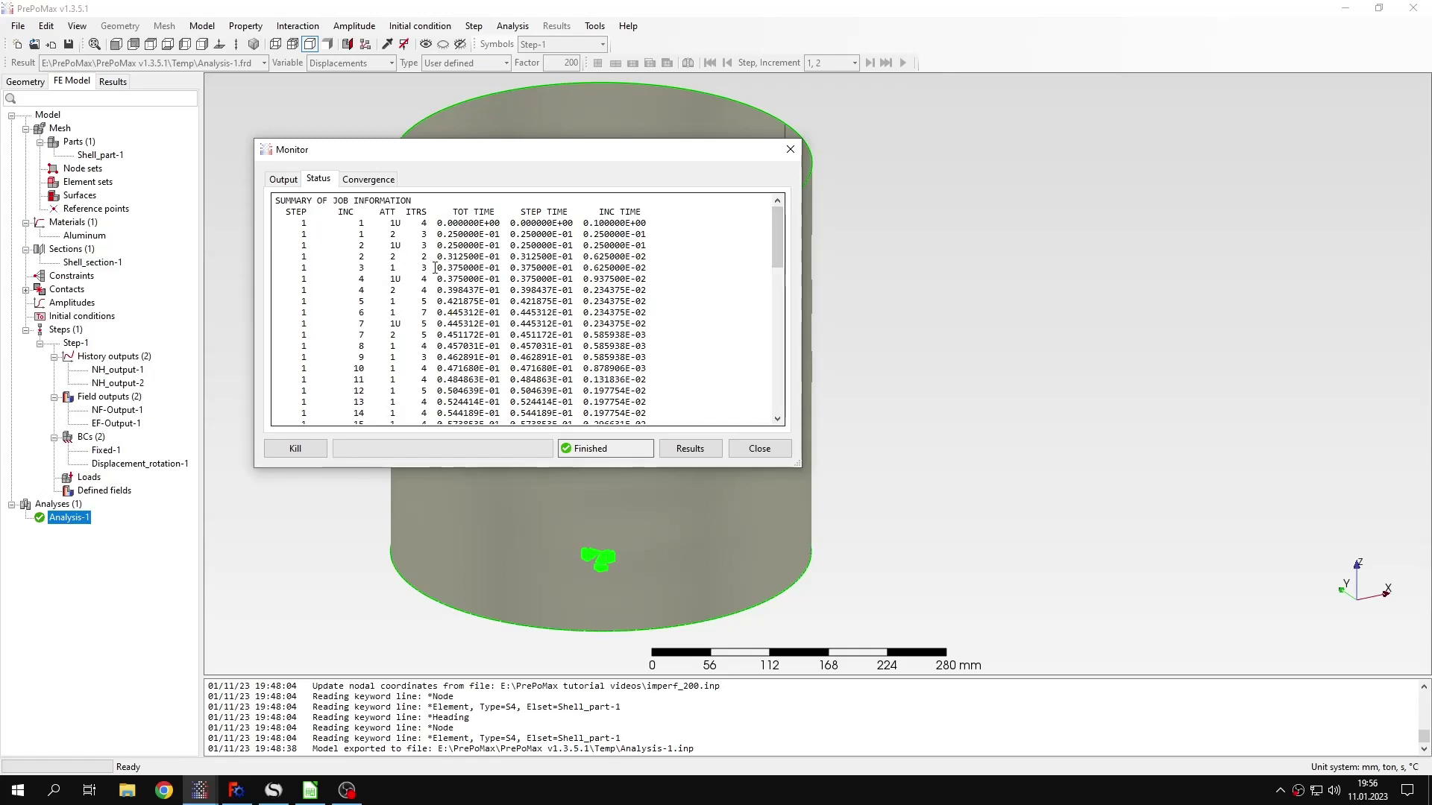
scroll(486, 306, down, 15)
scroll(486, 306, up, 15)
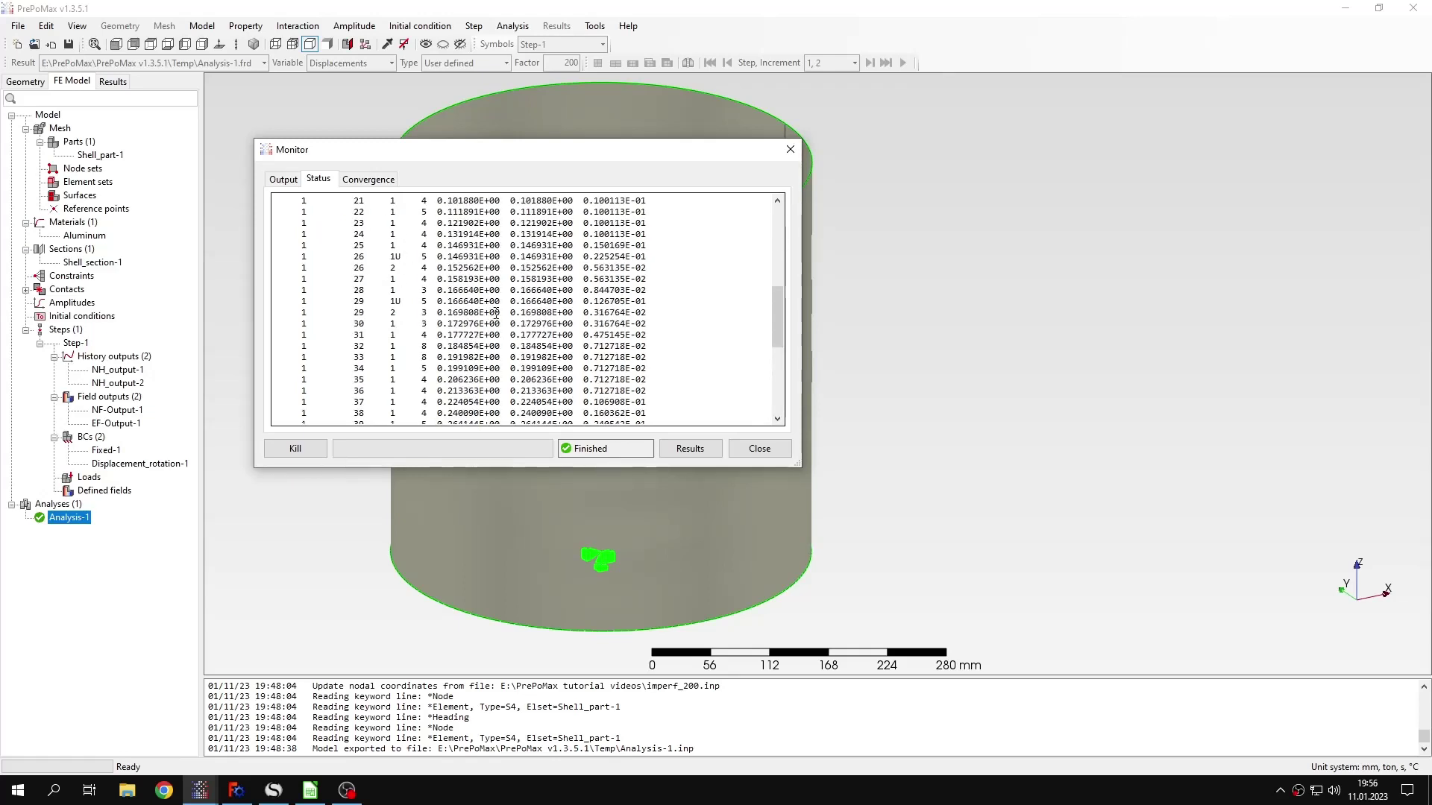
click(363, 182)
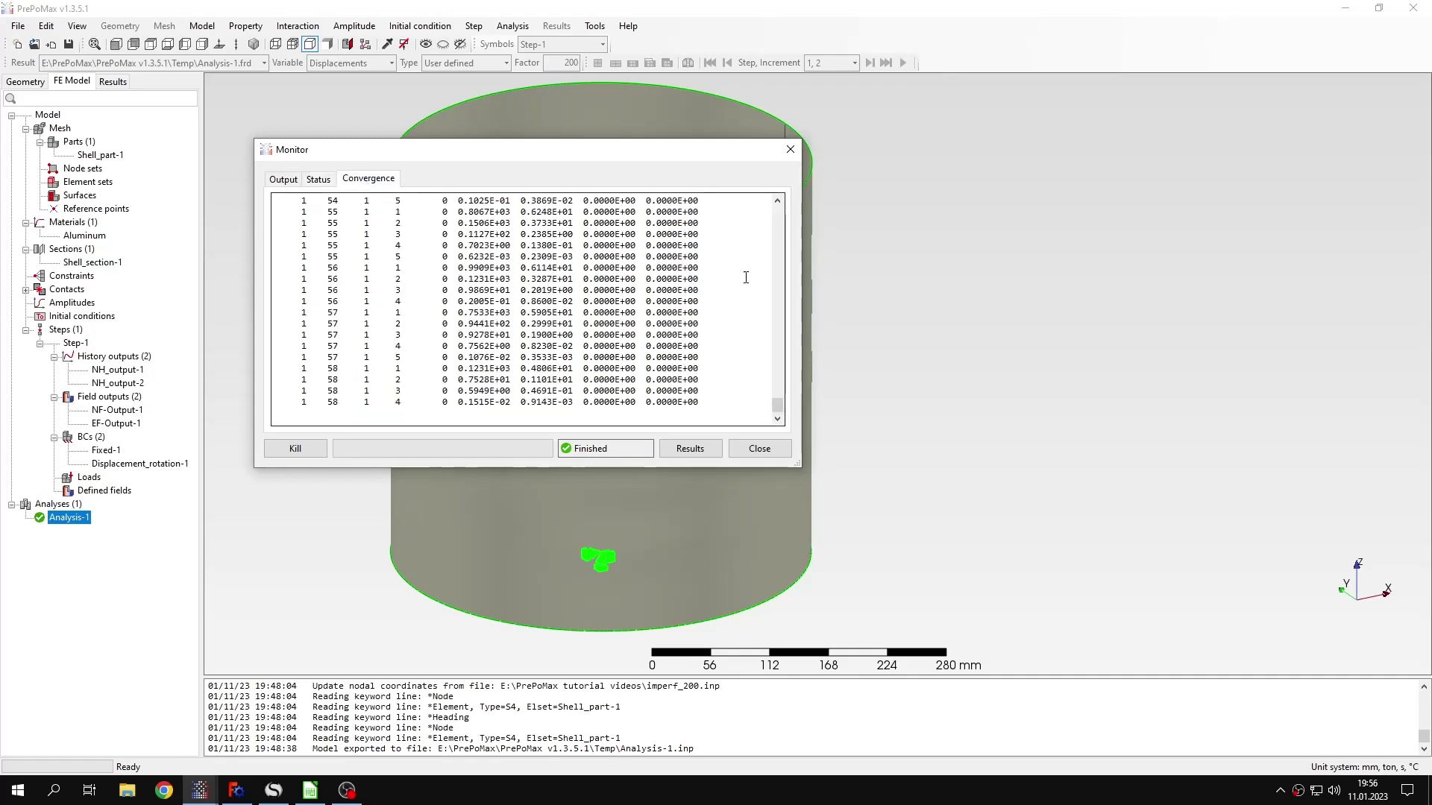
drag(778, 373, 779, 201)
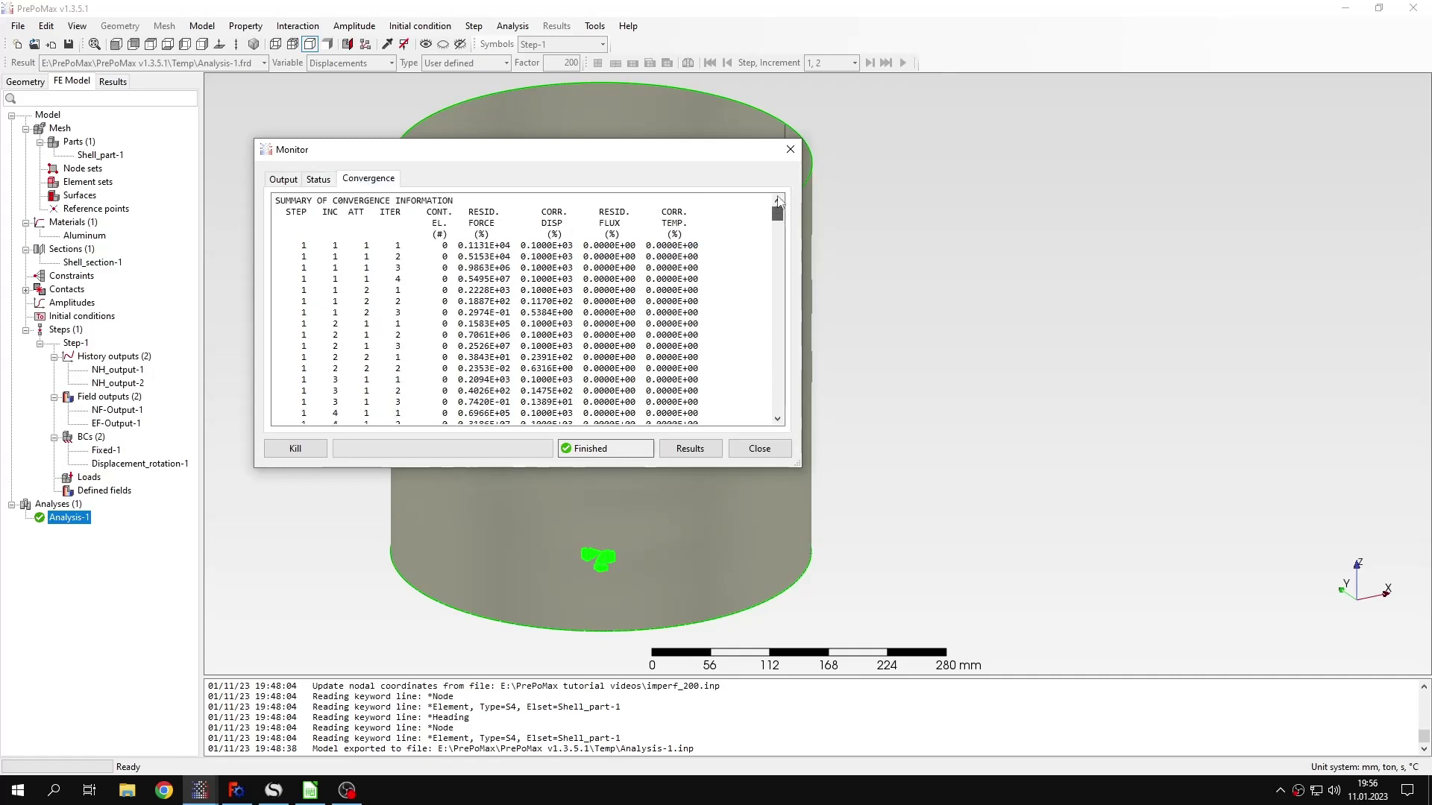
click(297, 185)
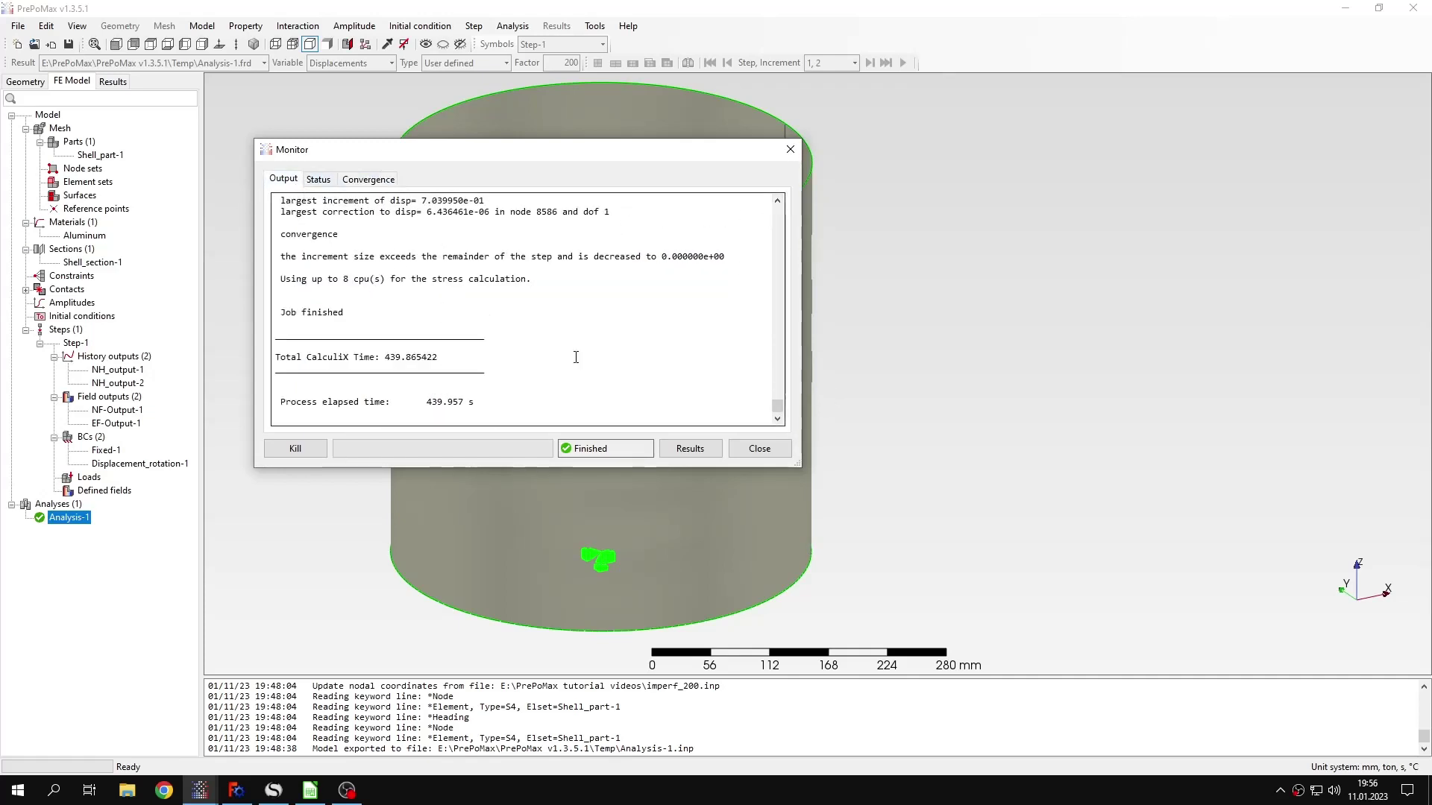
Load the results of Analysis-1 and set the displacement deformation type to True scale.
click(687, 451)
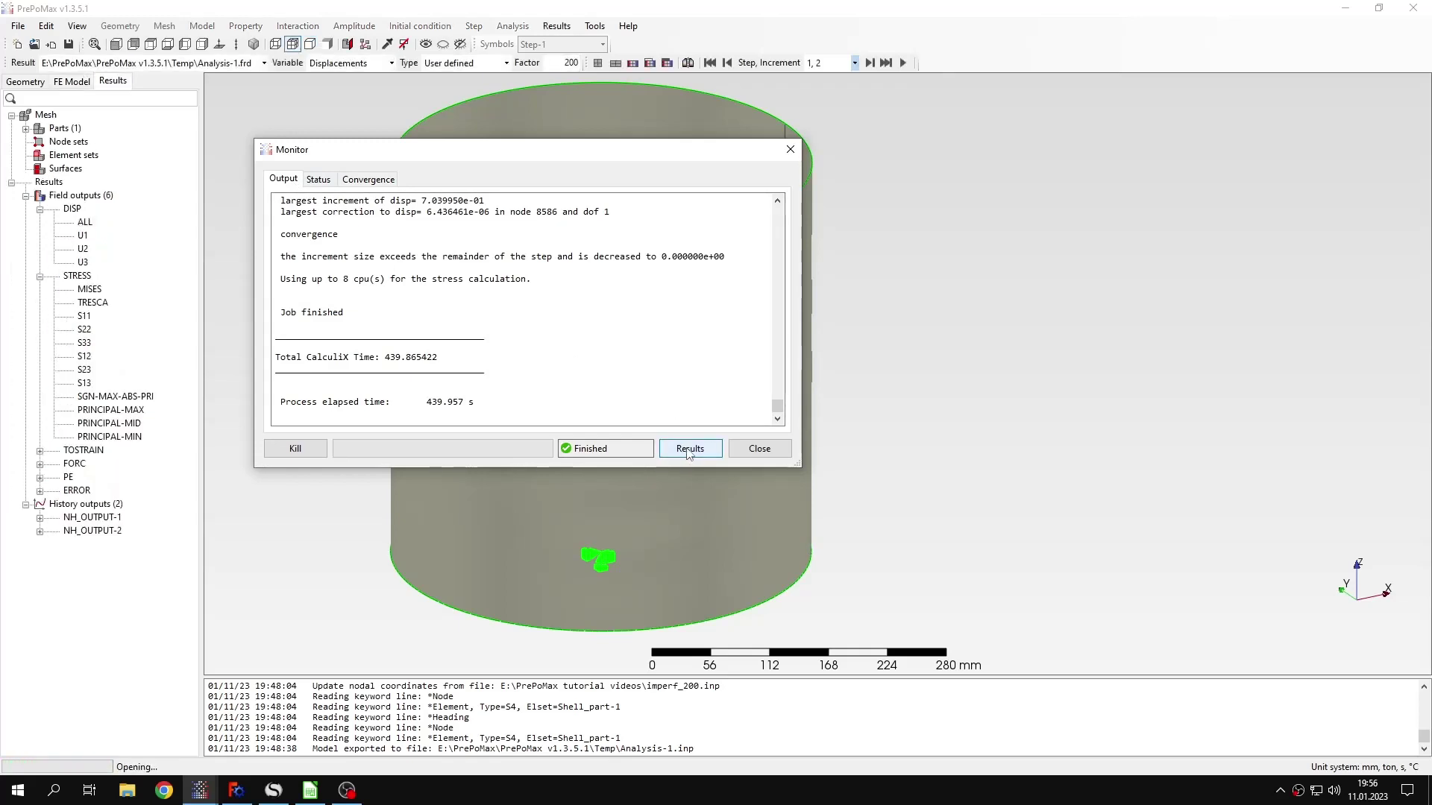
middle_drag(699, 403, 782, 365)
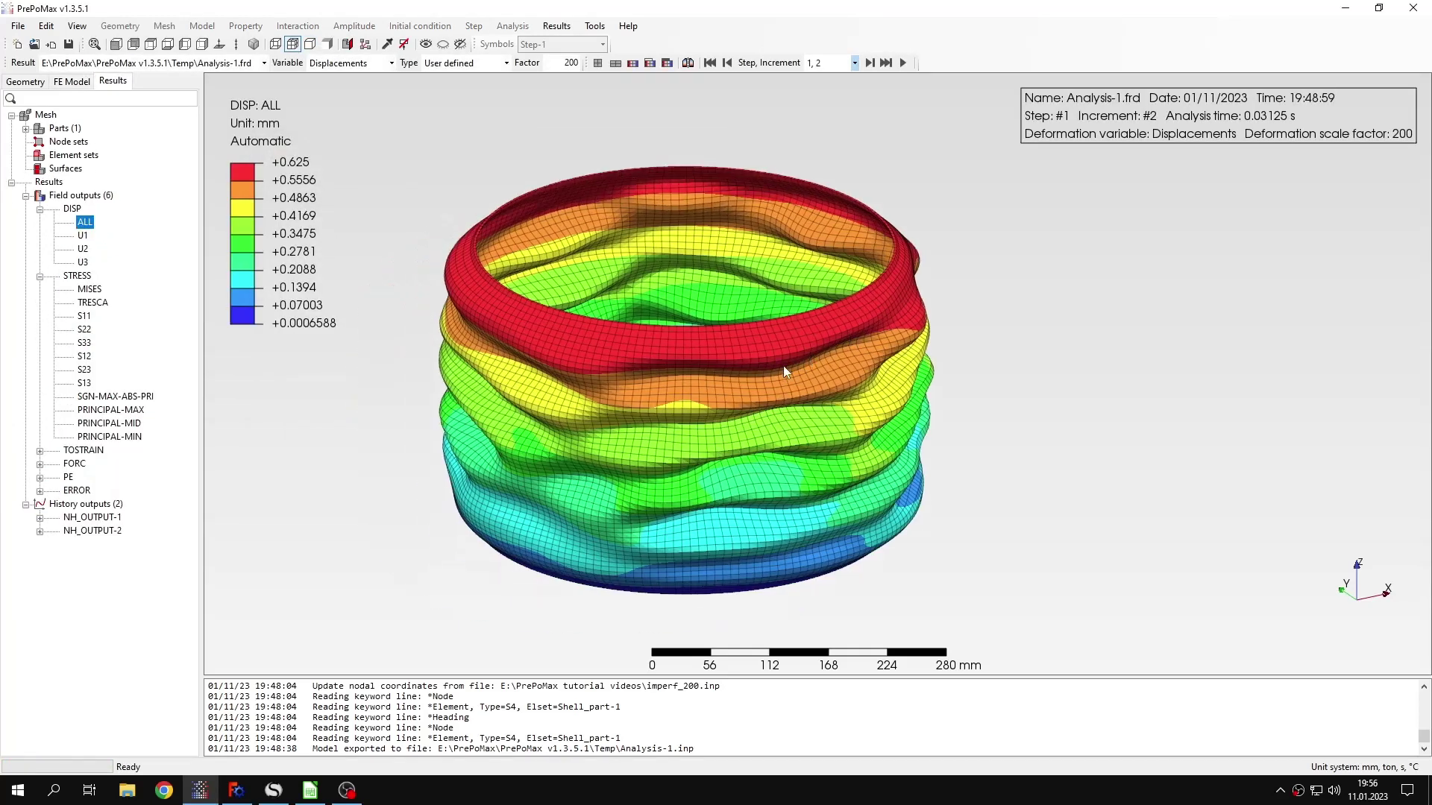
click(507, 63)
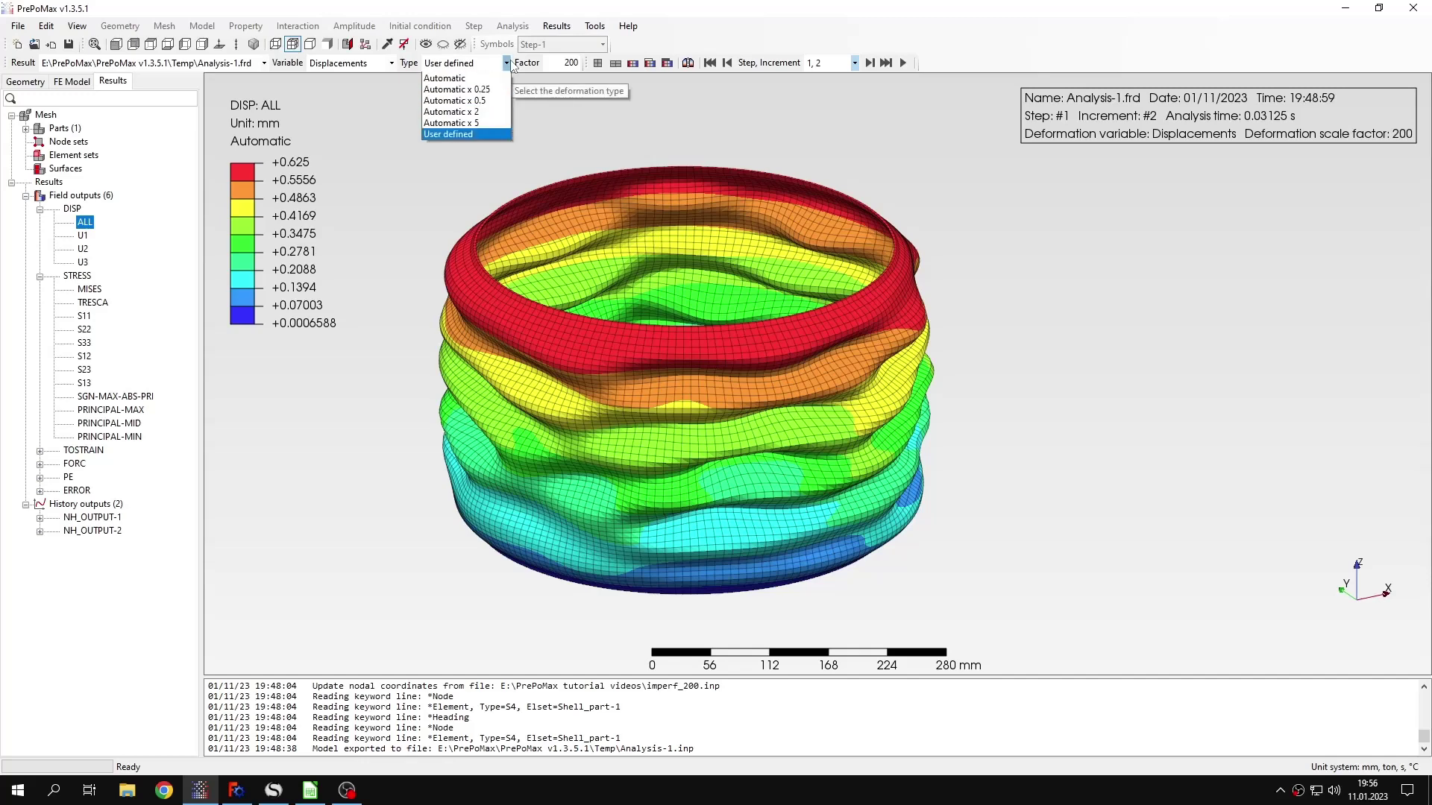
click(459, 75)
scroll(691, 281, up, 1)
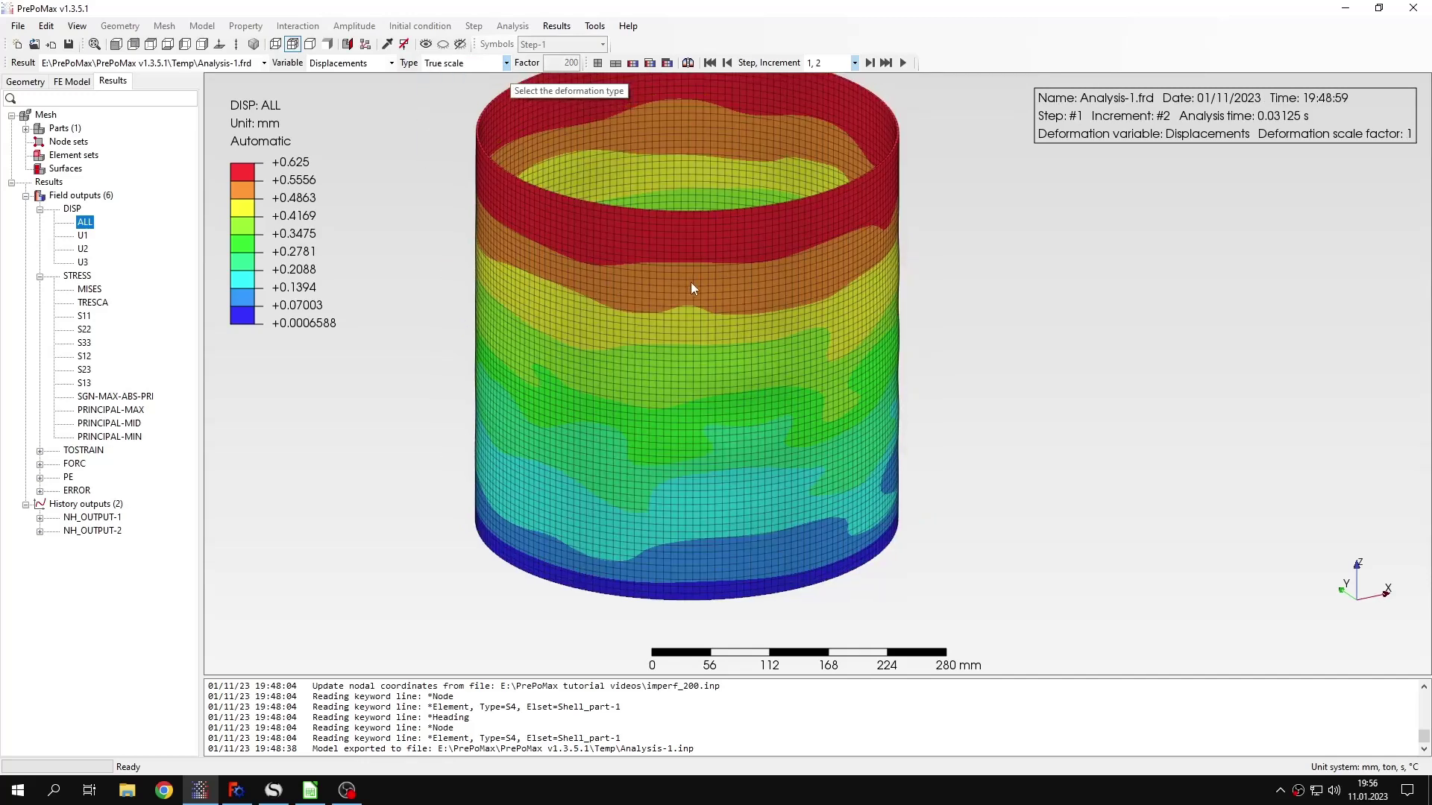
scroll(695, 294, down, 3)
middle_drag(622, 234, 696, 271)
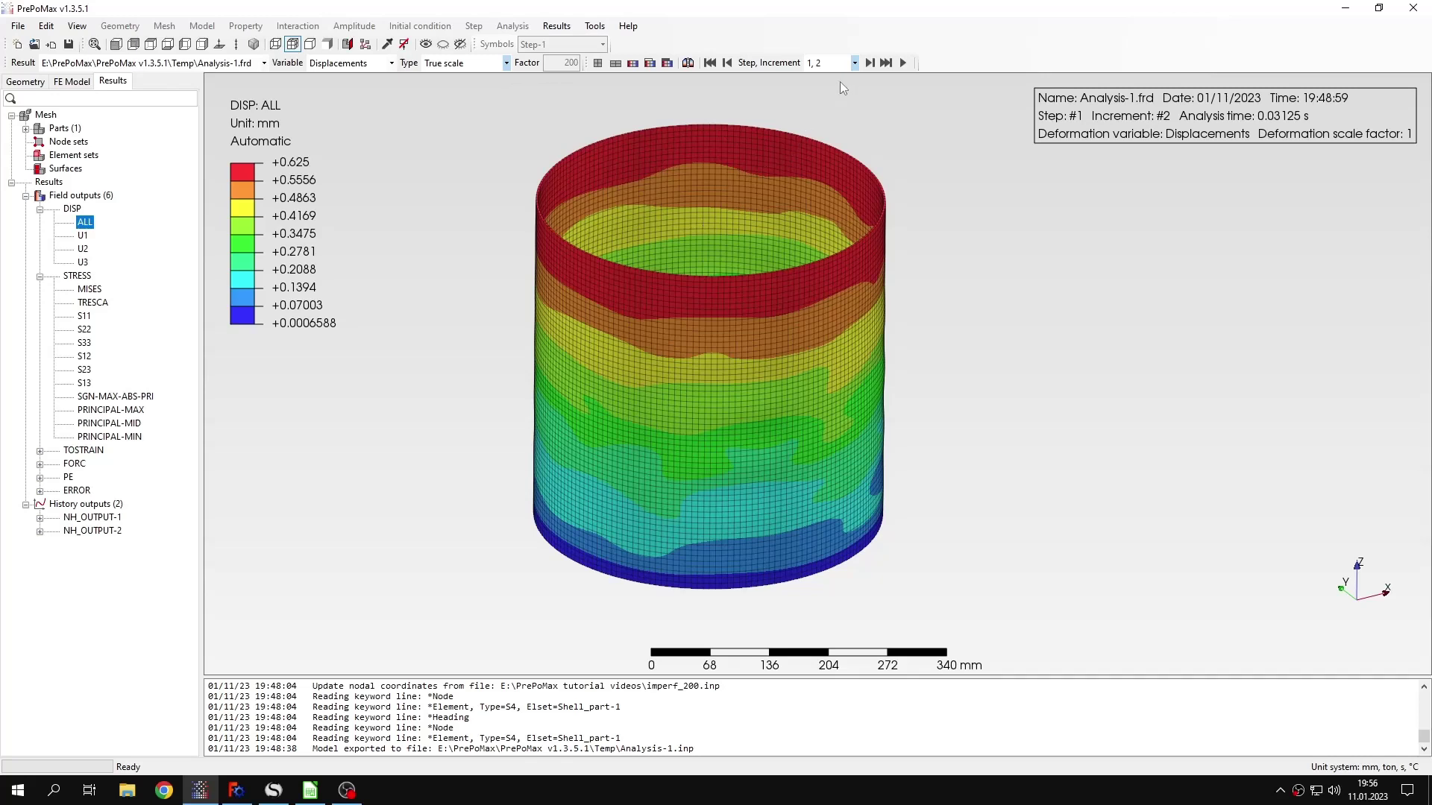
Display the Mises stress field at the final increment, 1, 58.
click(855, 63)
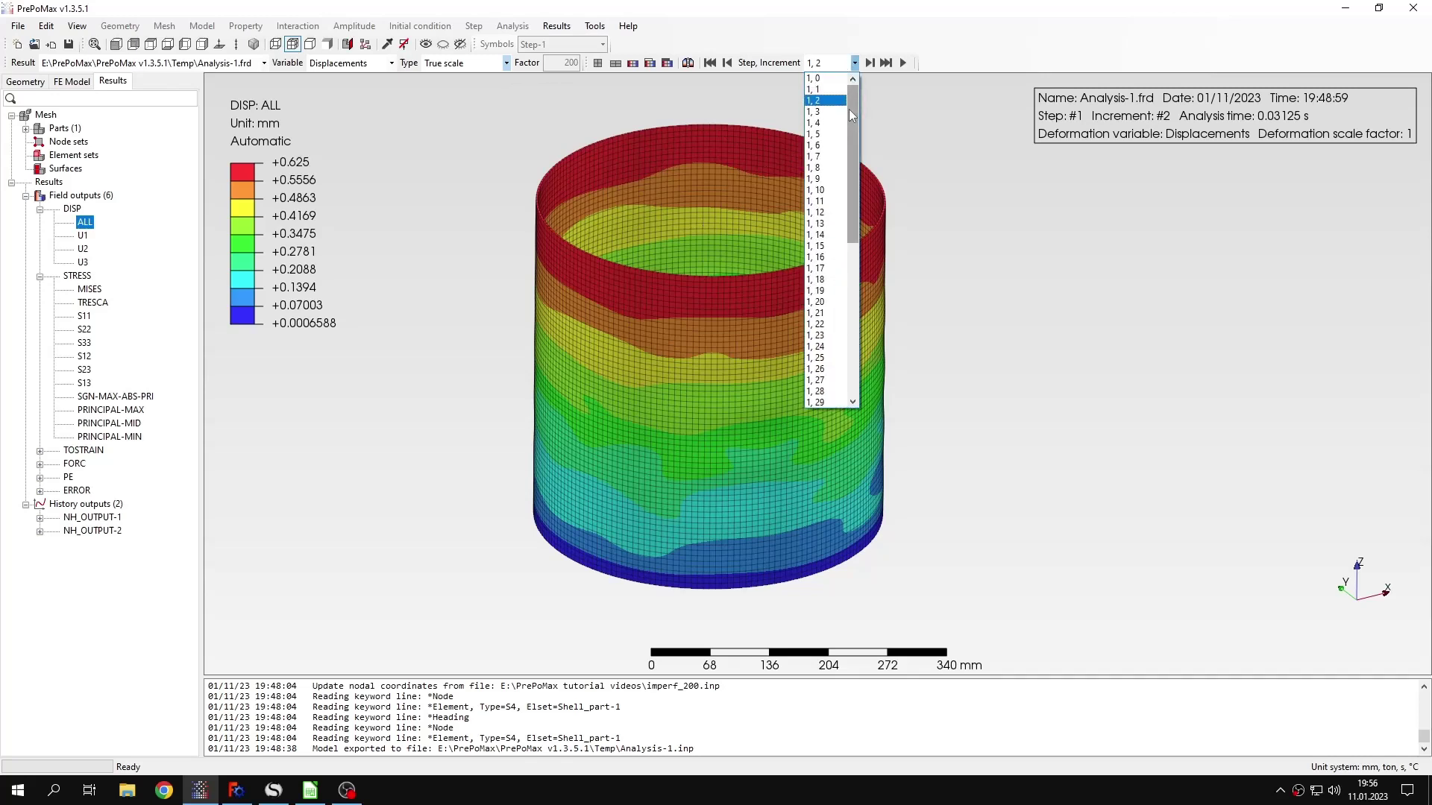
click(820, 78)
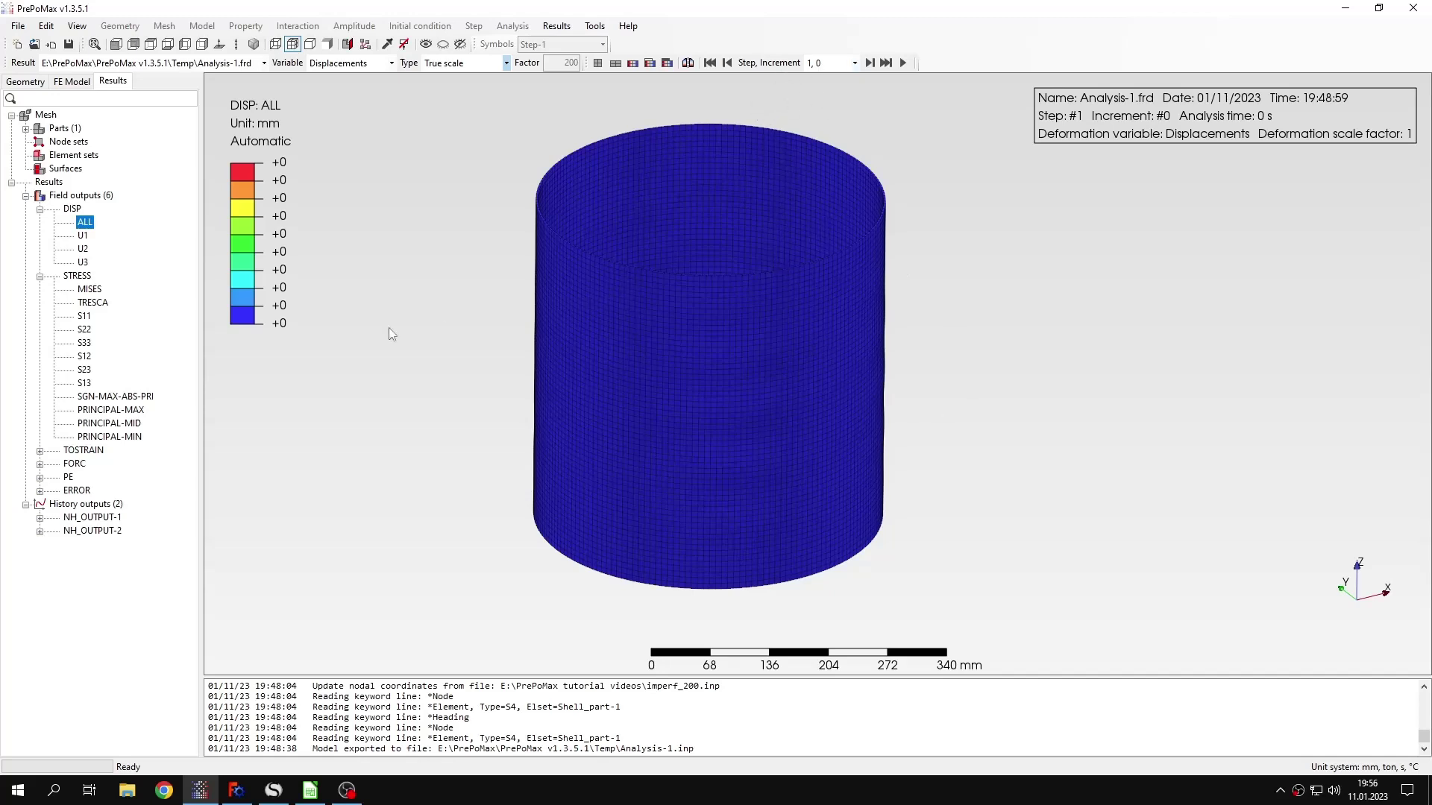
click(91, 289)
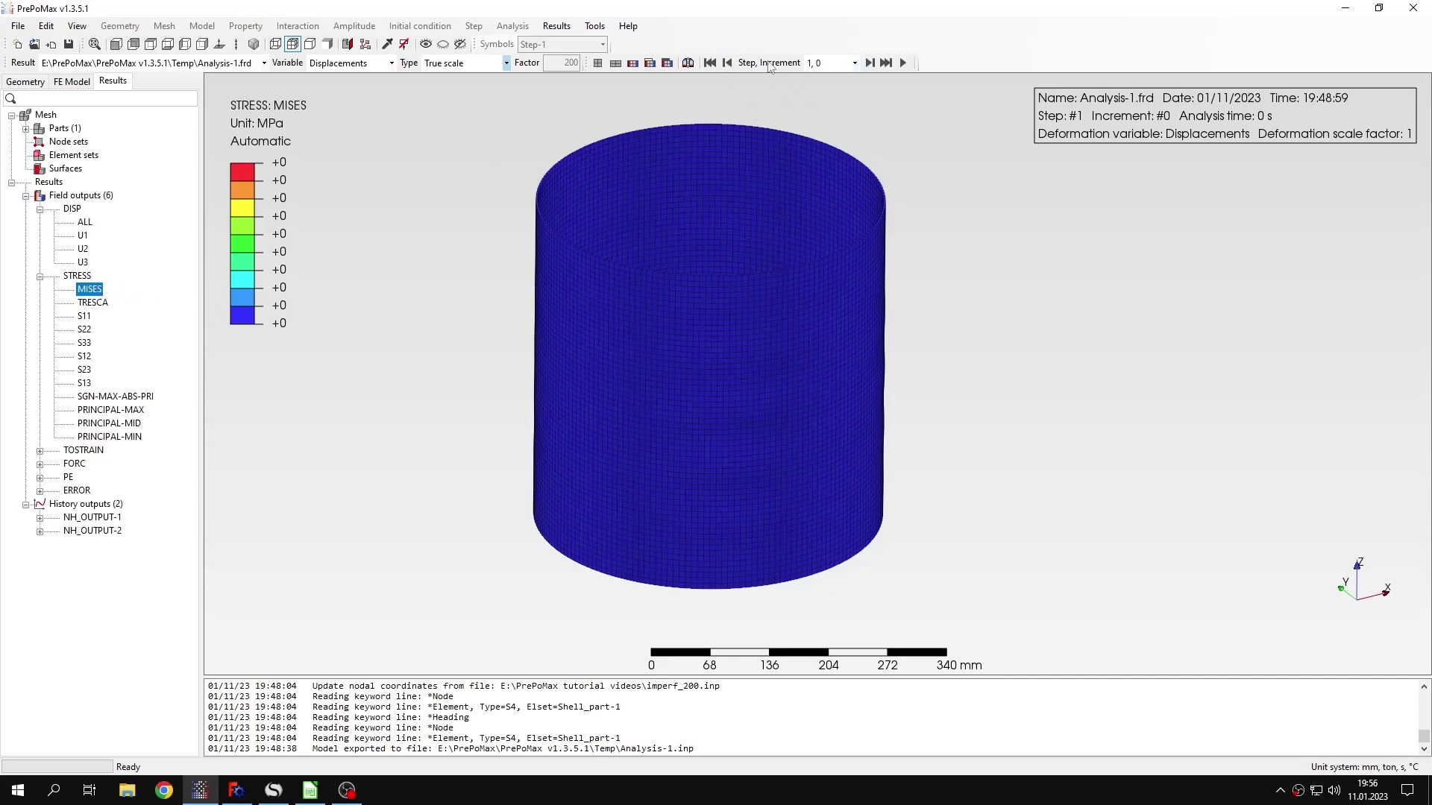
click(835, 65)
scroll(827, 224, down, 10)
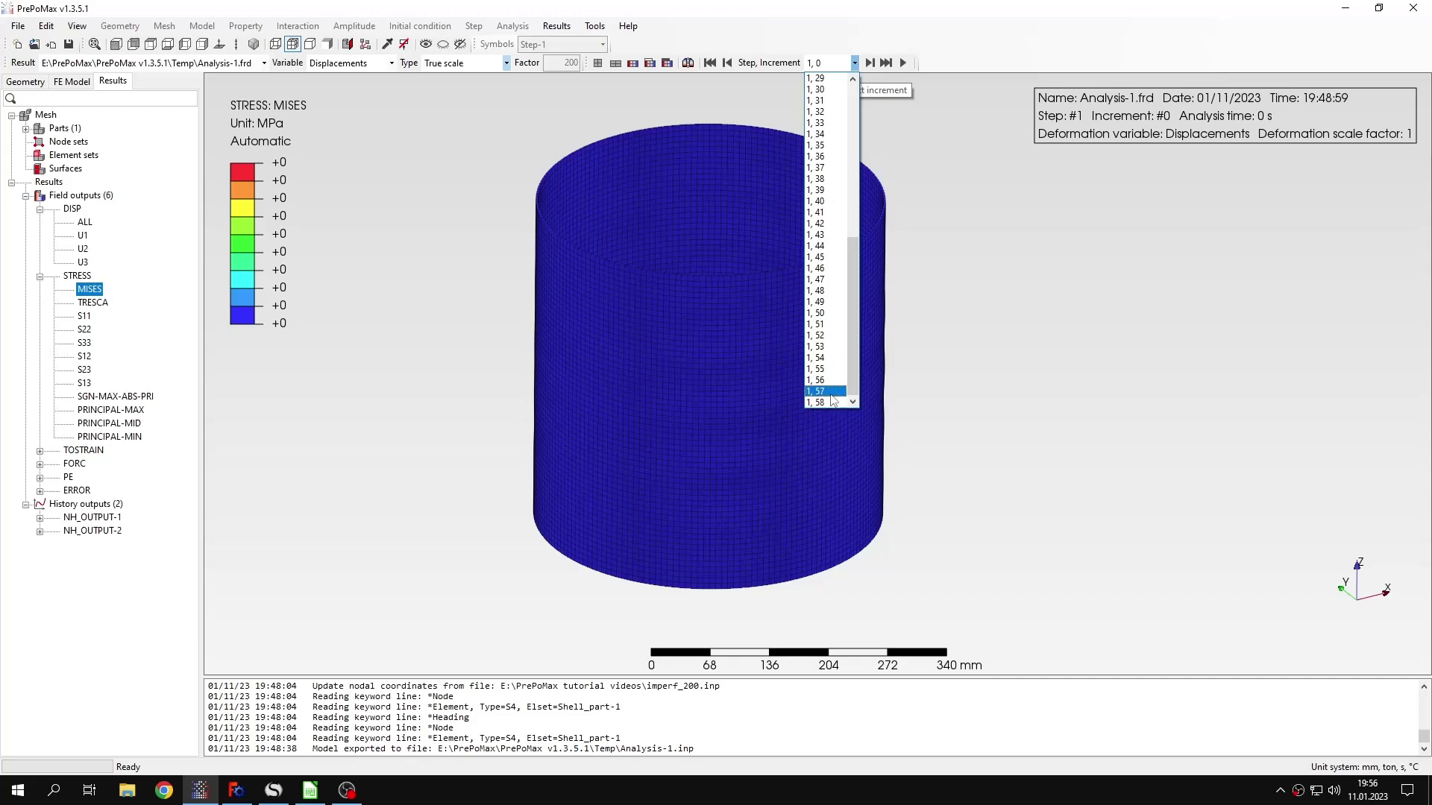
click(832, 400)
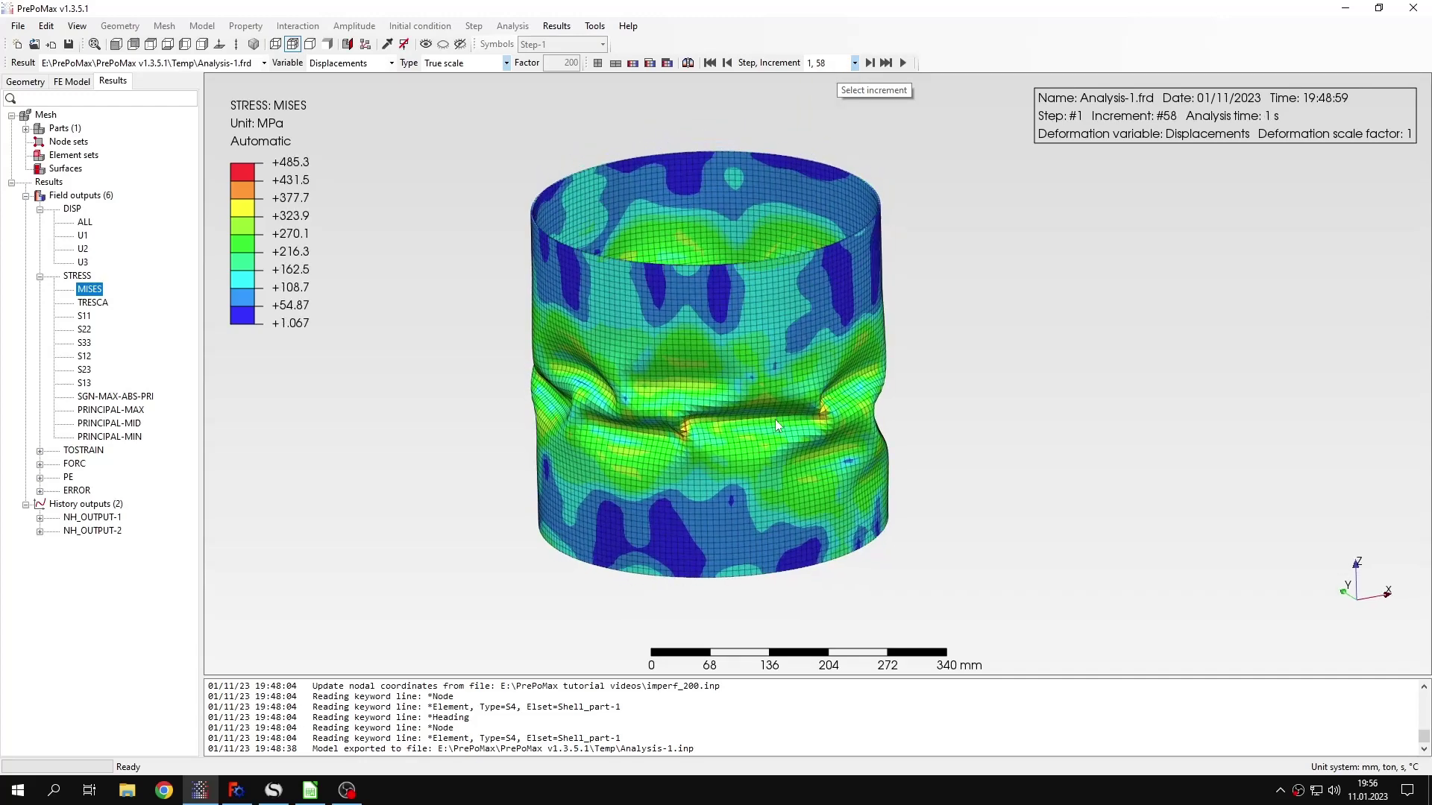
Play the animation of the buckled cylinder's Mises stress from a rotated view and close it.
middle_drag(978, 403, 911, 457)
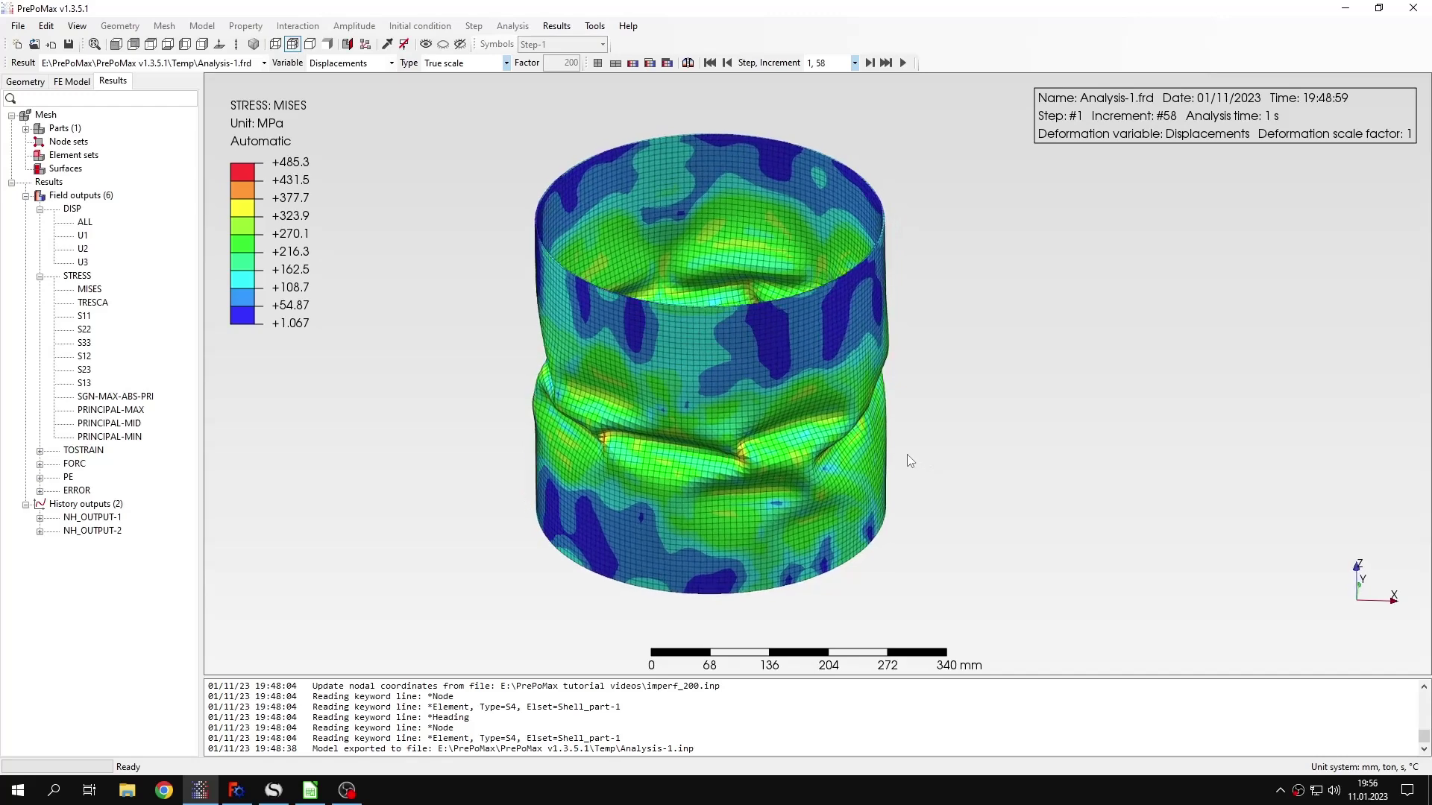
click(903, 62)
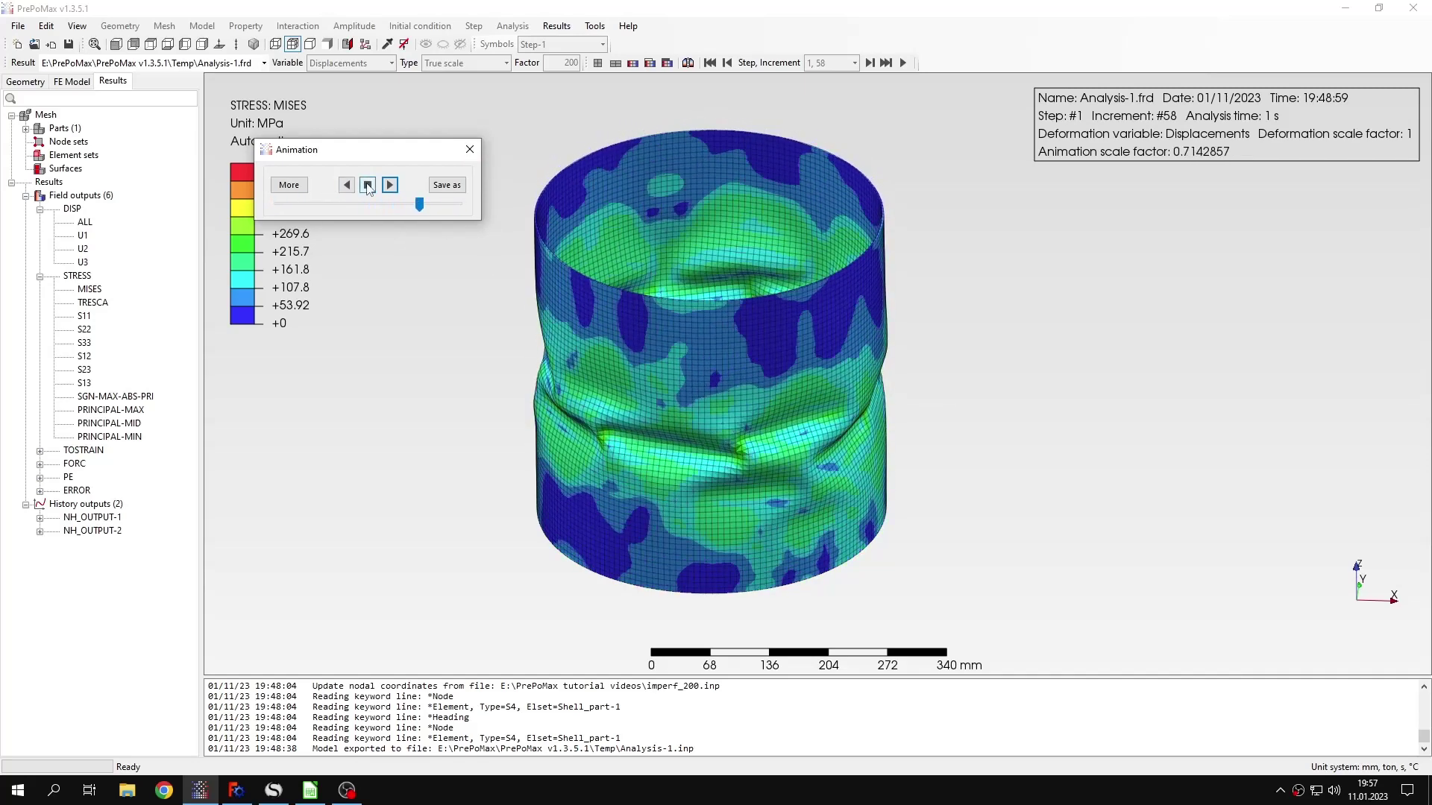
click(470, 150)
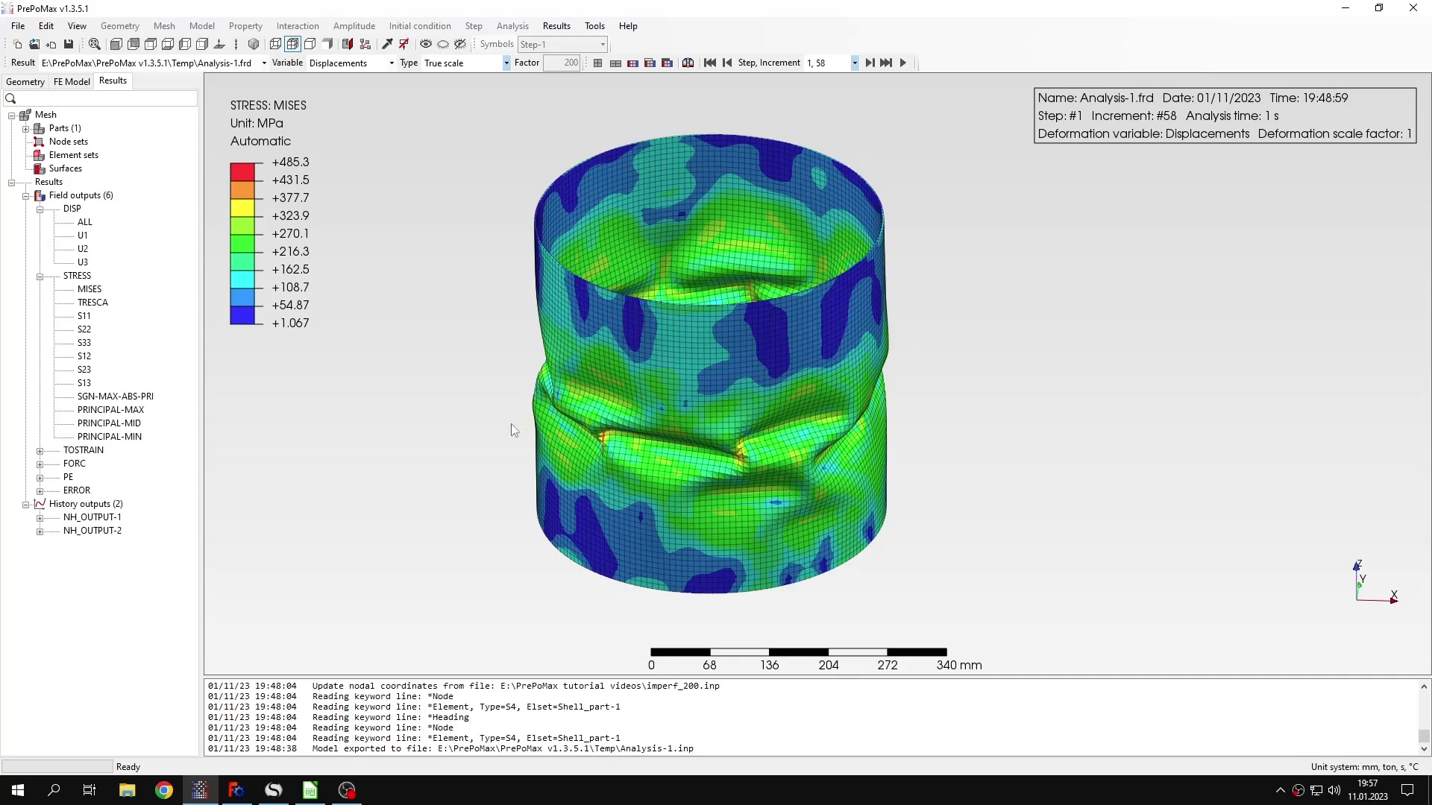
Open the RF3 total force history of NH_OUTPUT-2 and review its values through the end of the step.
click(40, 518)
click(39, 545)
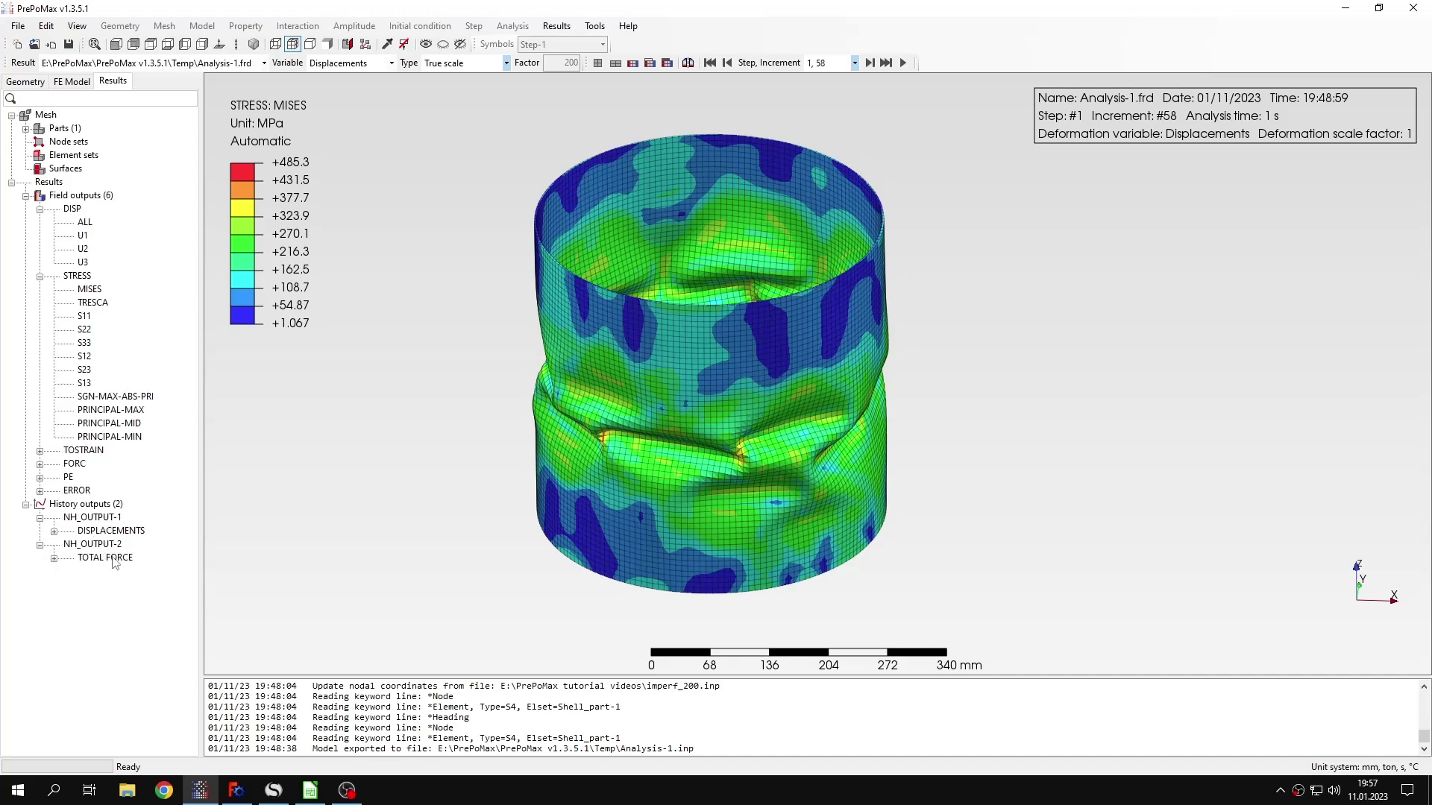
click(54, 560)
middle_drag(1156, 597, 1137, 591)
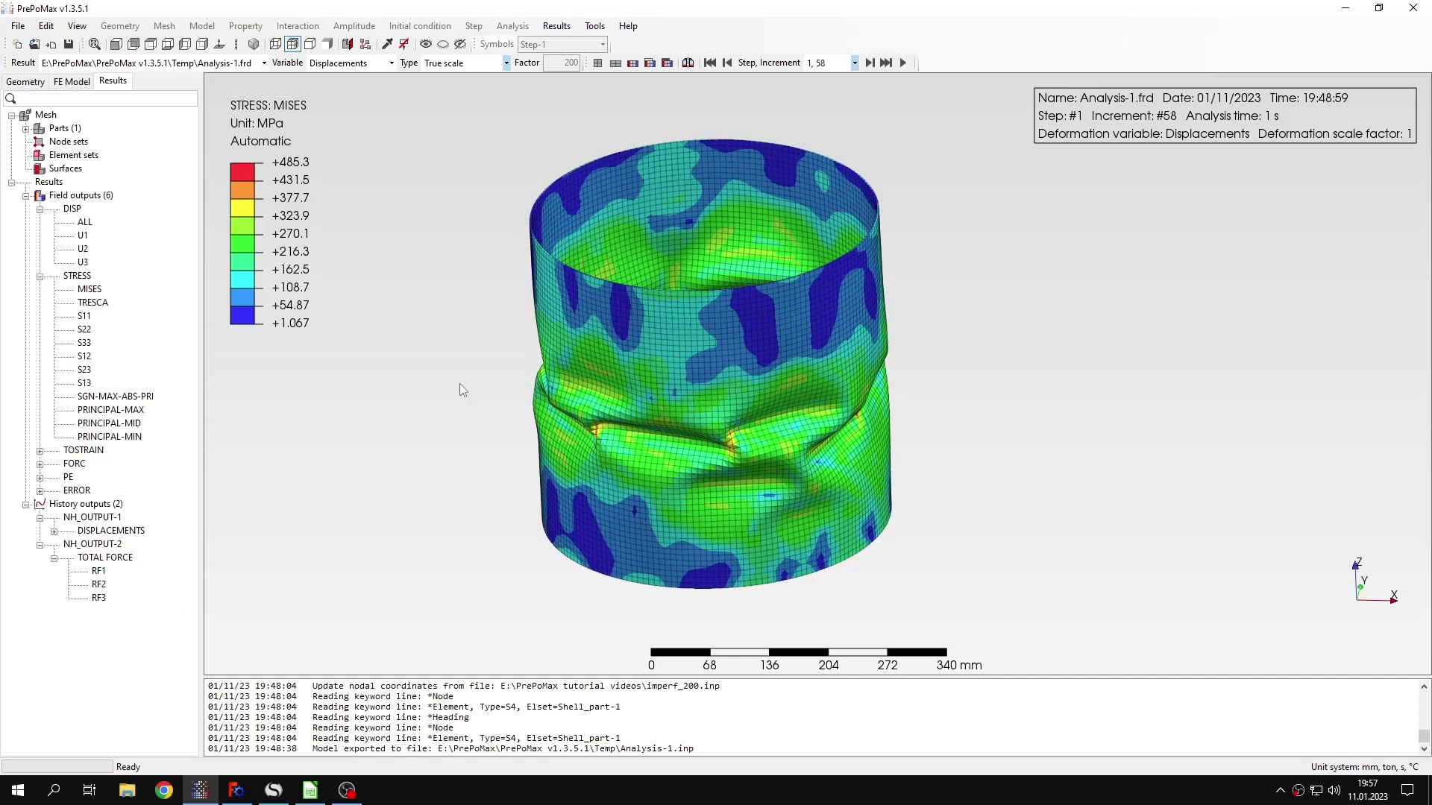
double_click(100, 598)
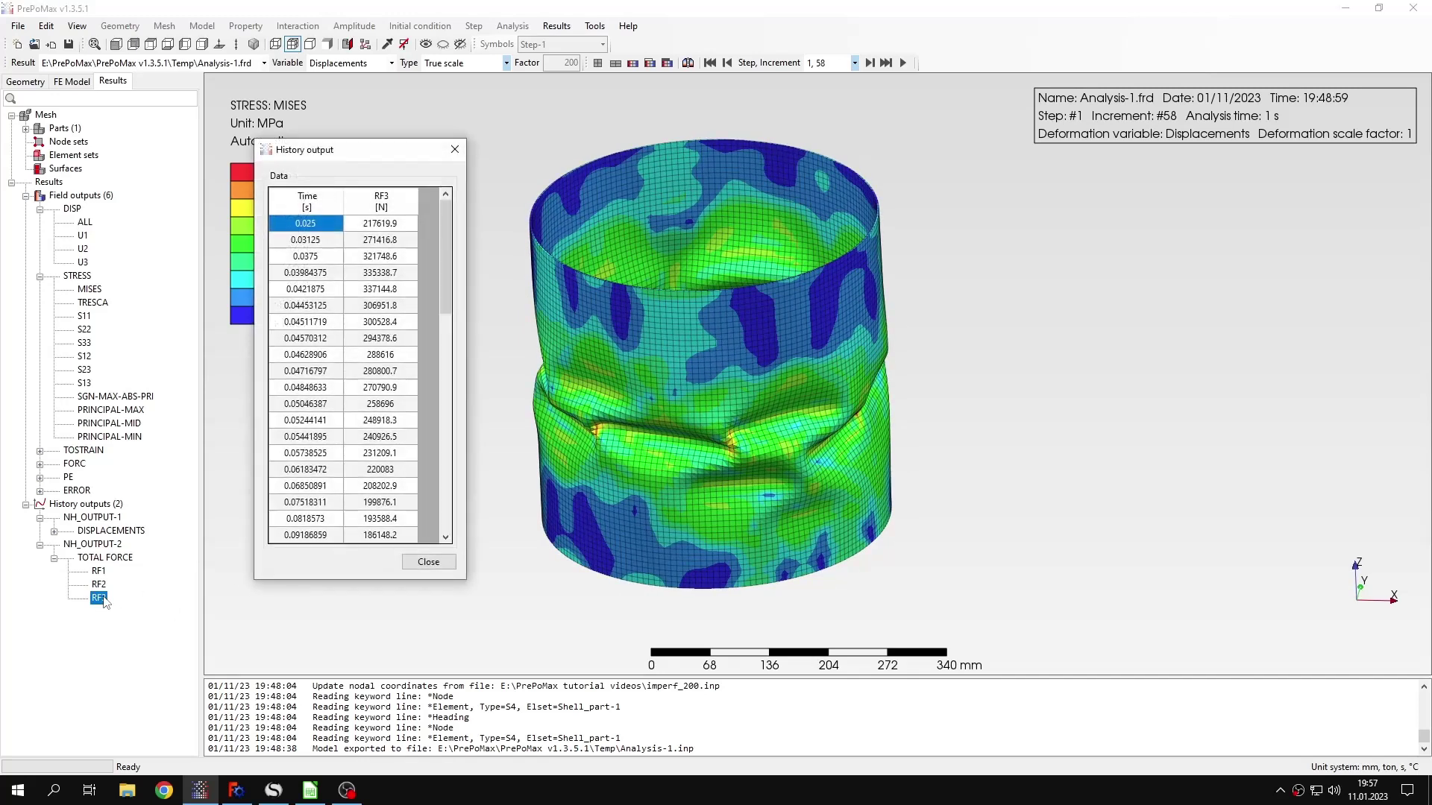
drag(400, 149, 592, 97)
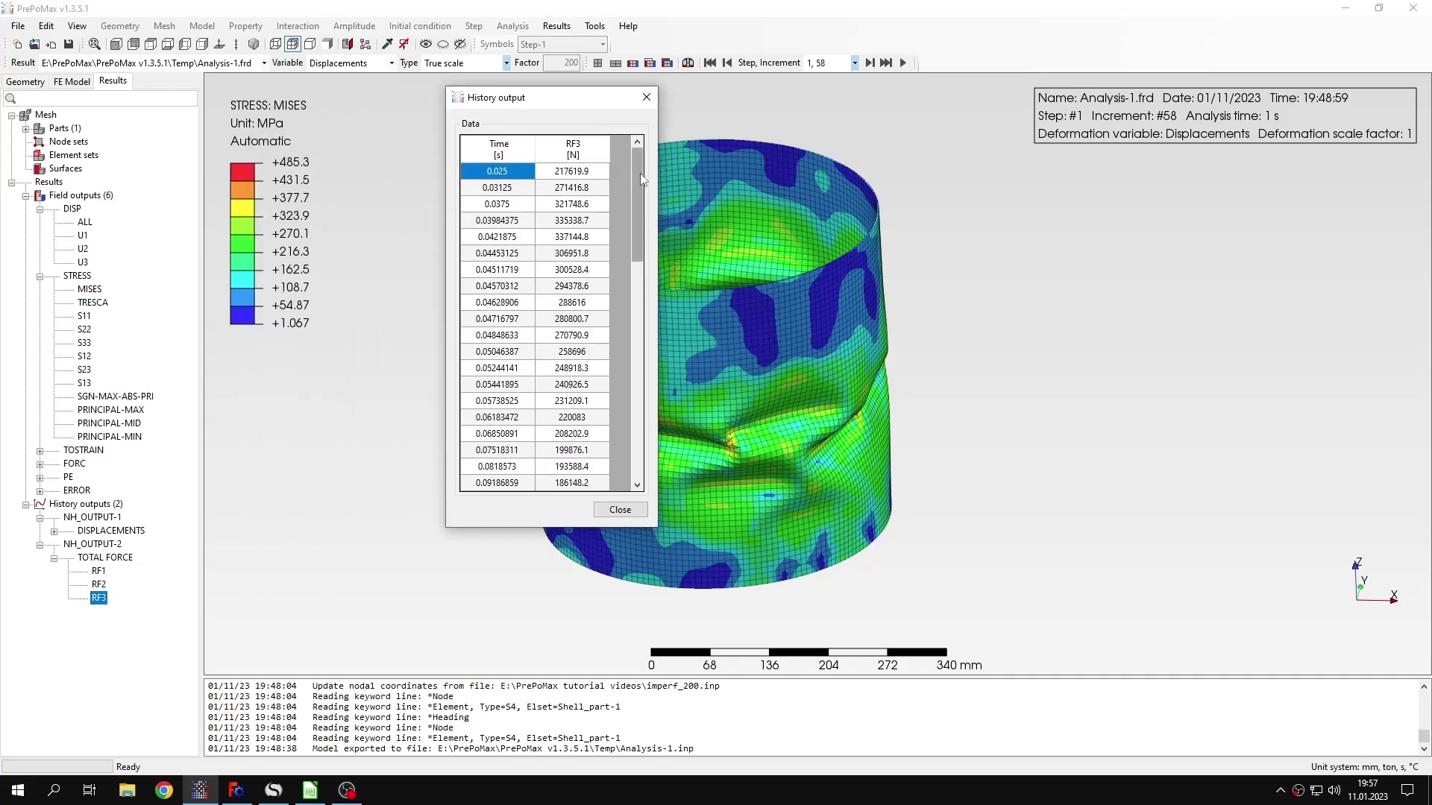
drag(640, 188, 555, 192)
scroll(628, 203, up, 1)
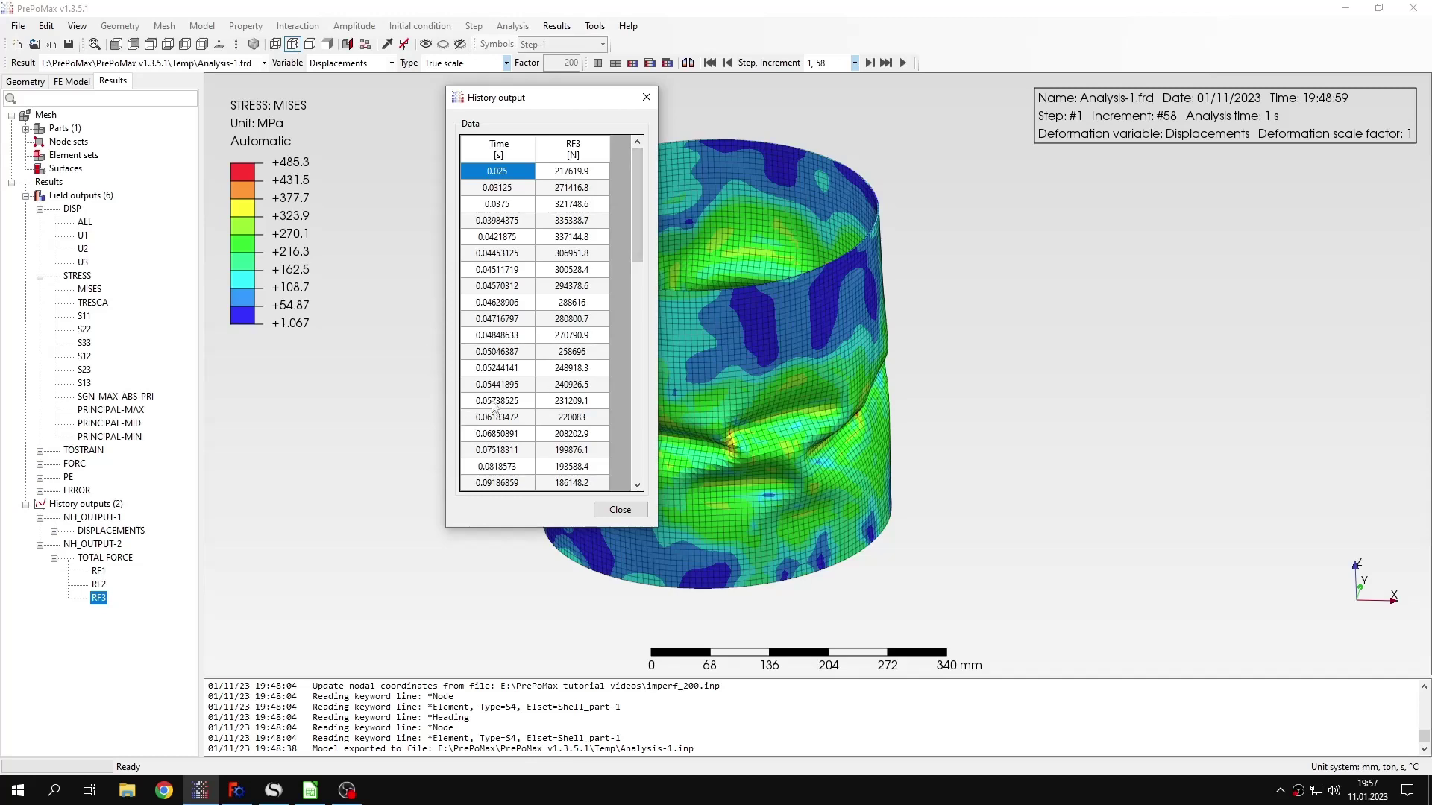
drag(635, 246, 658, 474)
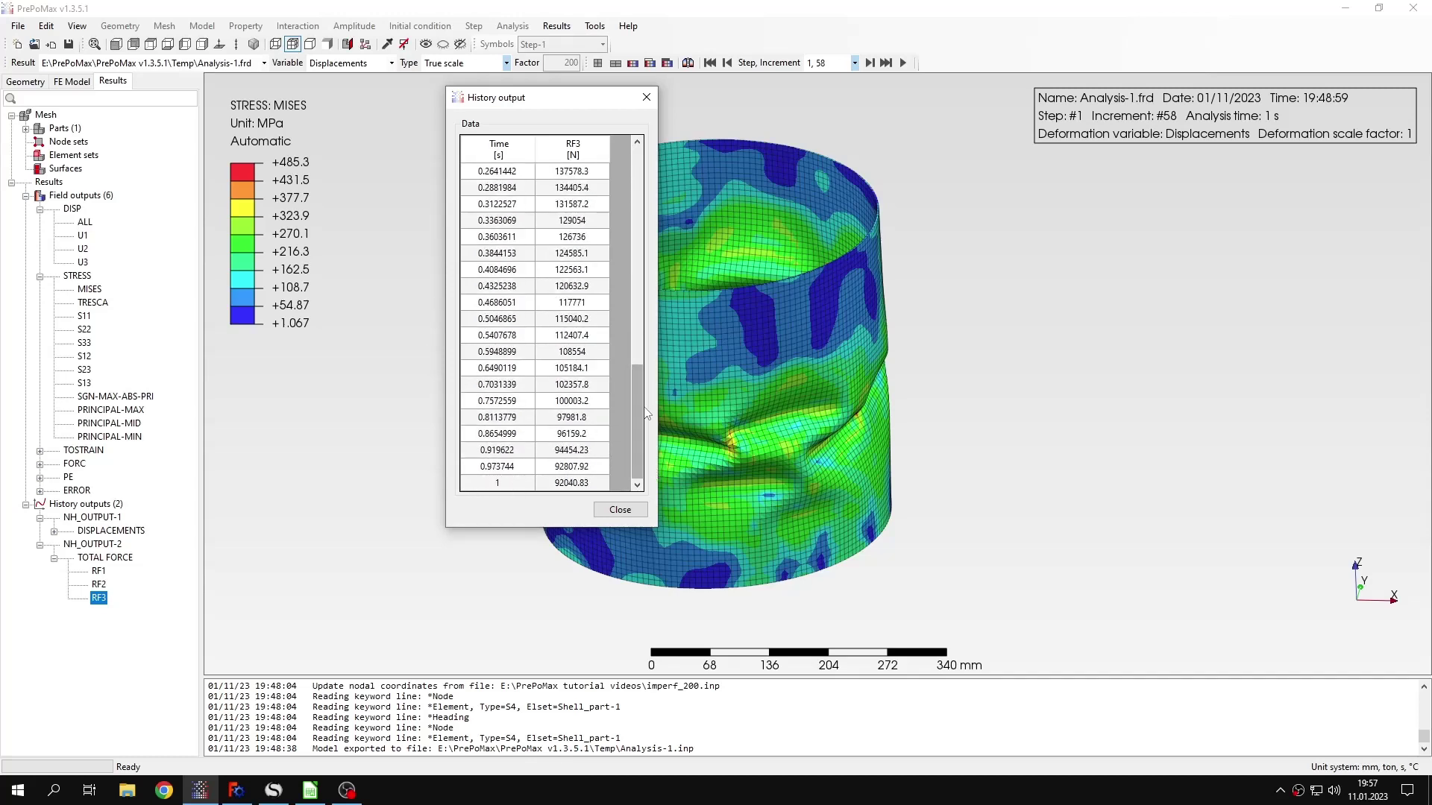
Select all RF3 values through time 1, view the copy and plot options for the selection, and close the history table.
drag(639, 366, 607, 174)
click(608, 173)
drag(637, 239, 638, 456)
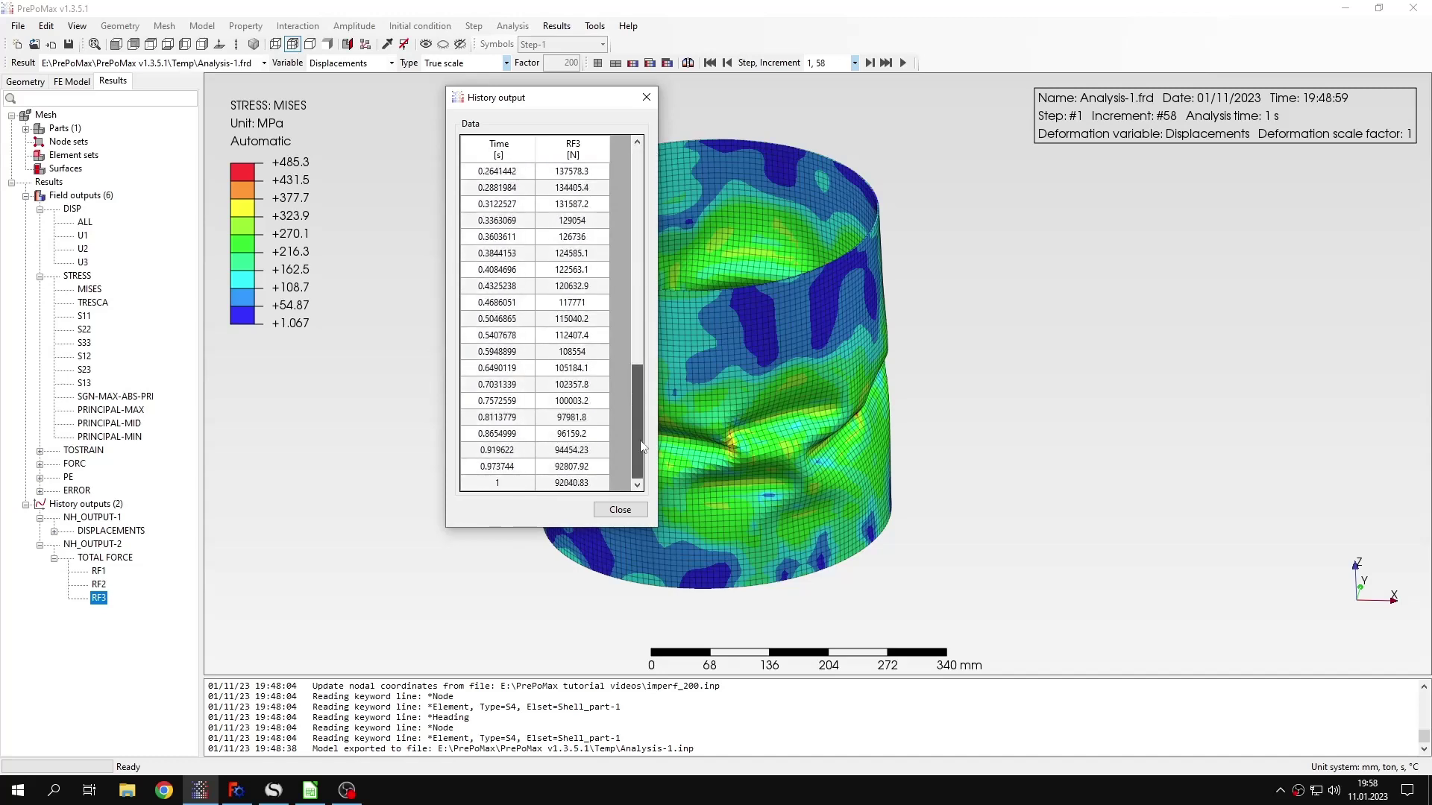
shift+click(582, 483)
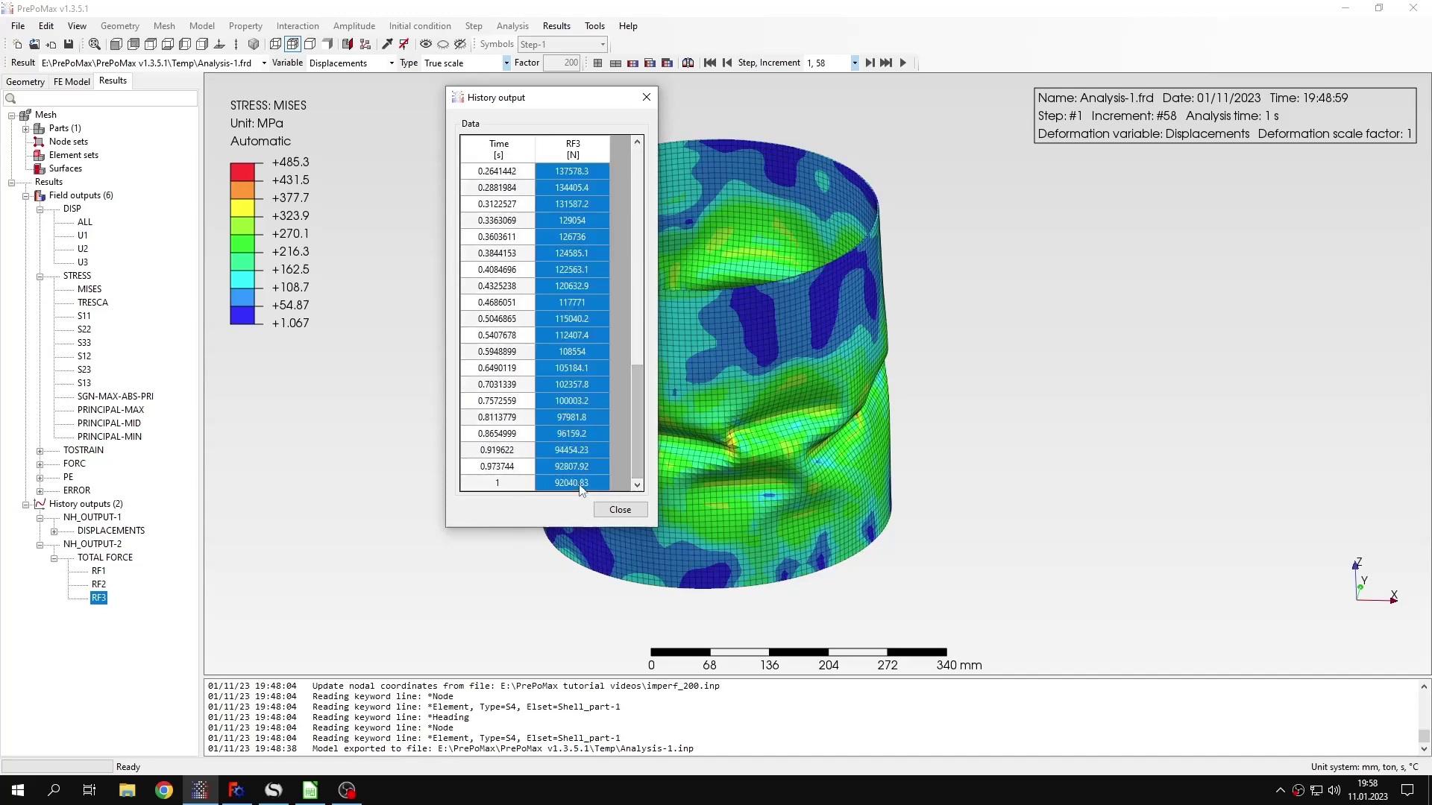
right_click(578, 393)
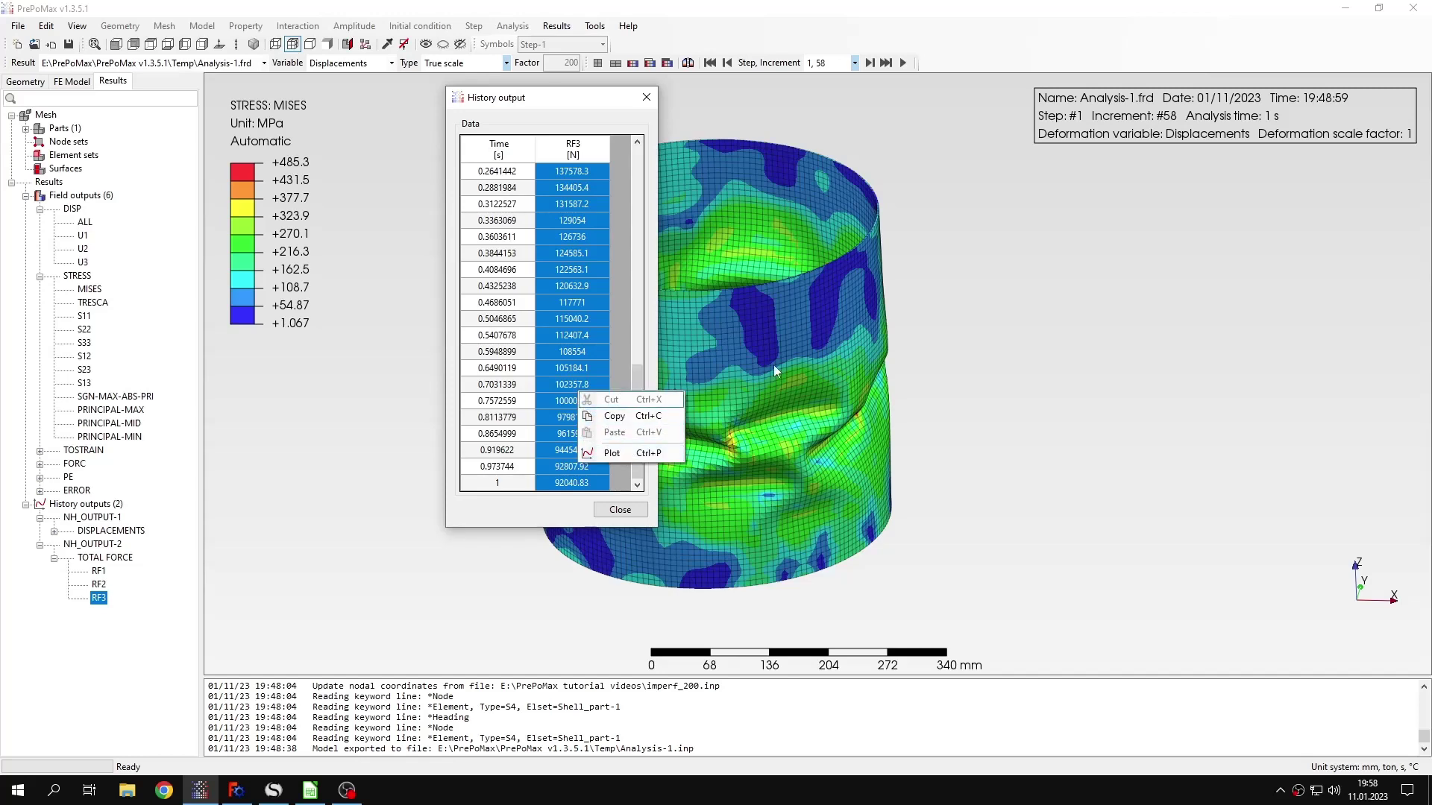
click(633, 373)
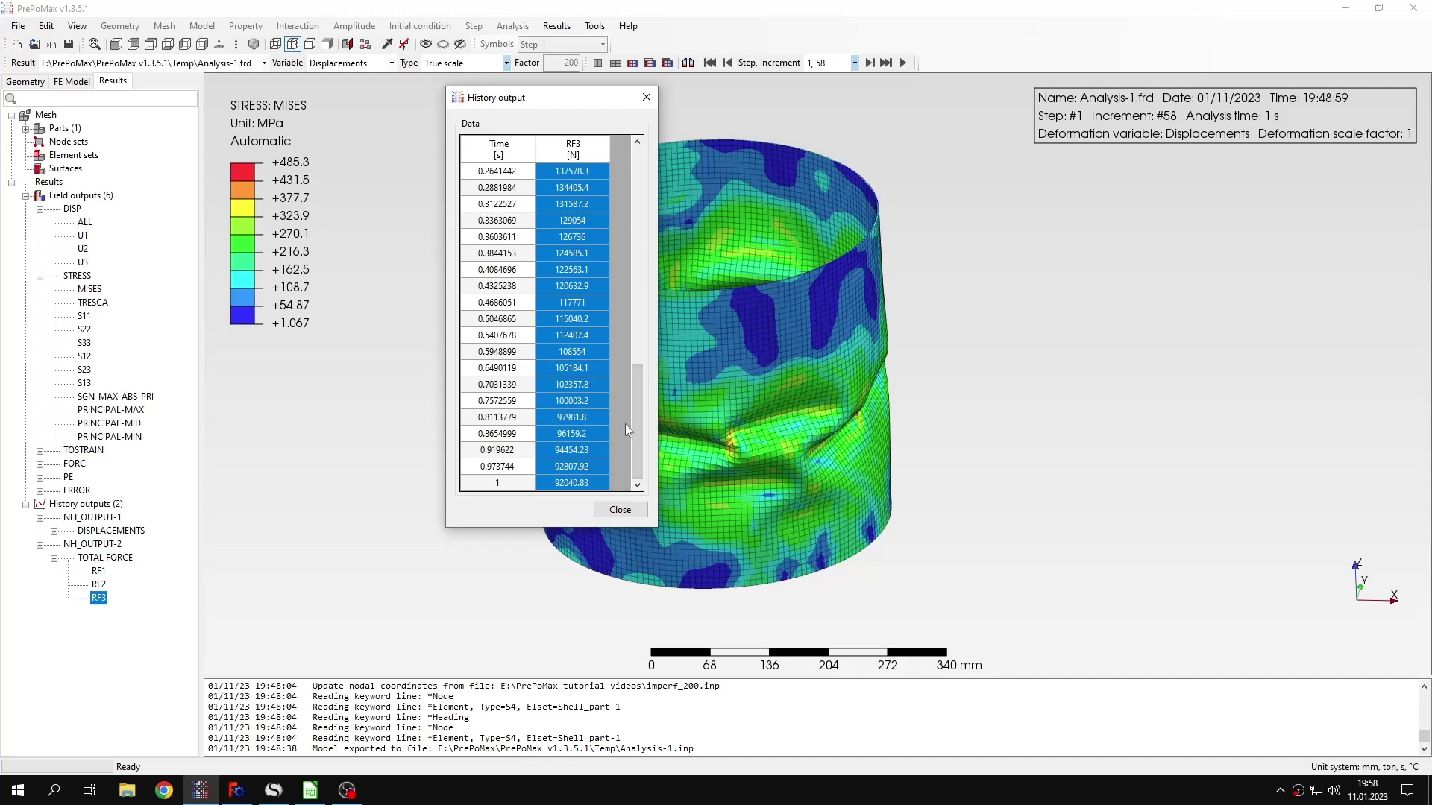
right_click(580, 341)
click(616, 272)
drag(633, 404, 639, 180)
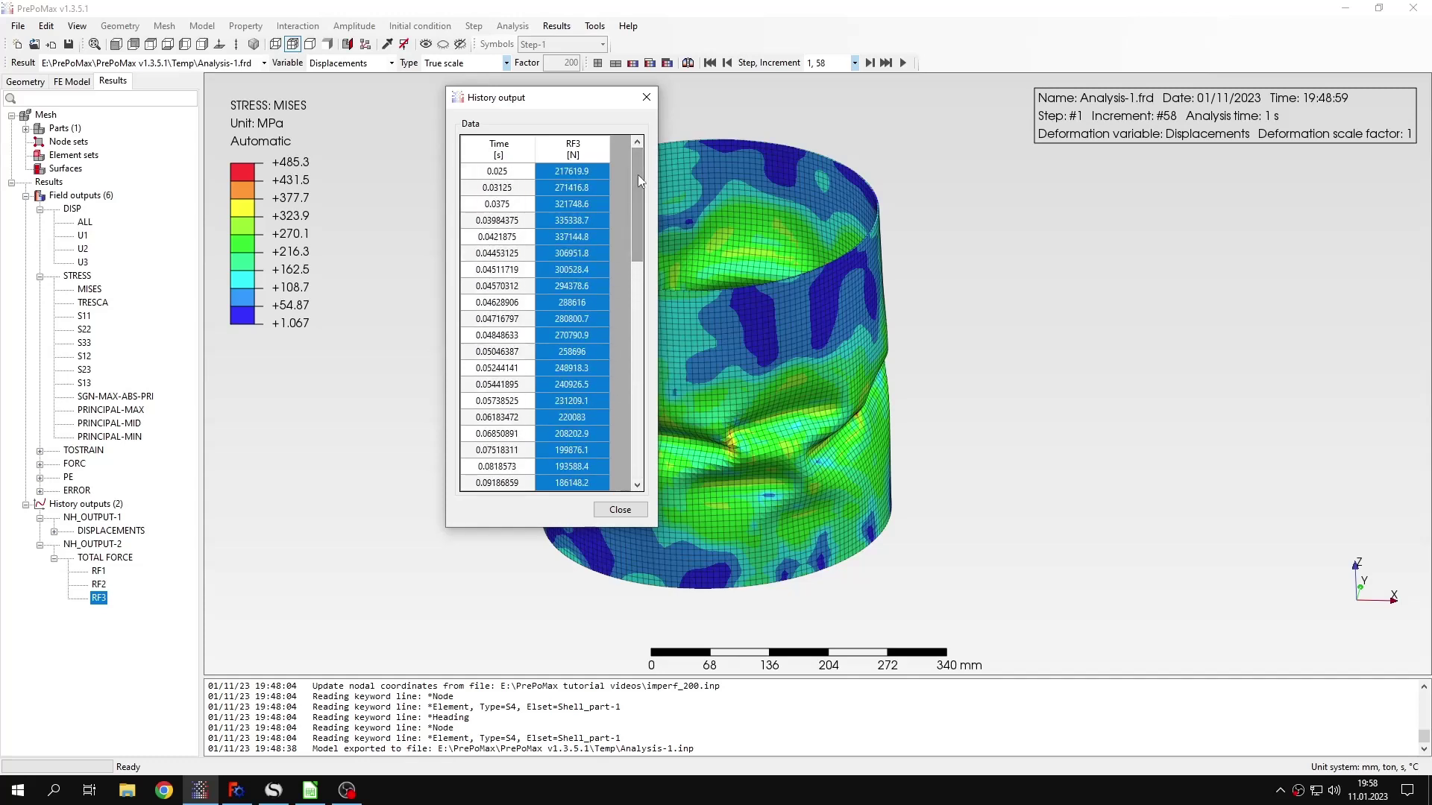
click(645, 99)
Open the U3 displacement history of NH_OUTPUT-1 and widen its table to show more node columns.
click(54, 532)
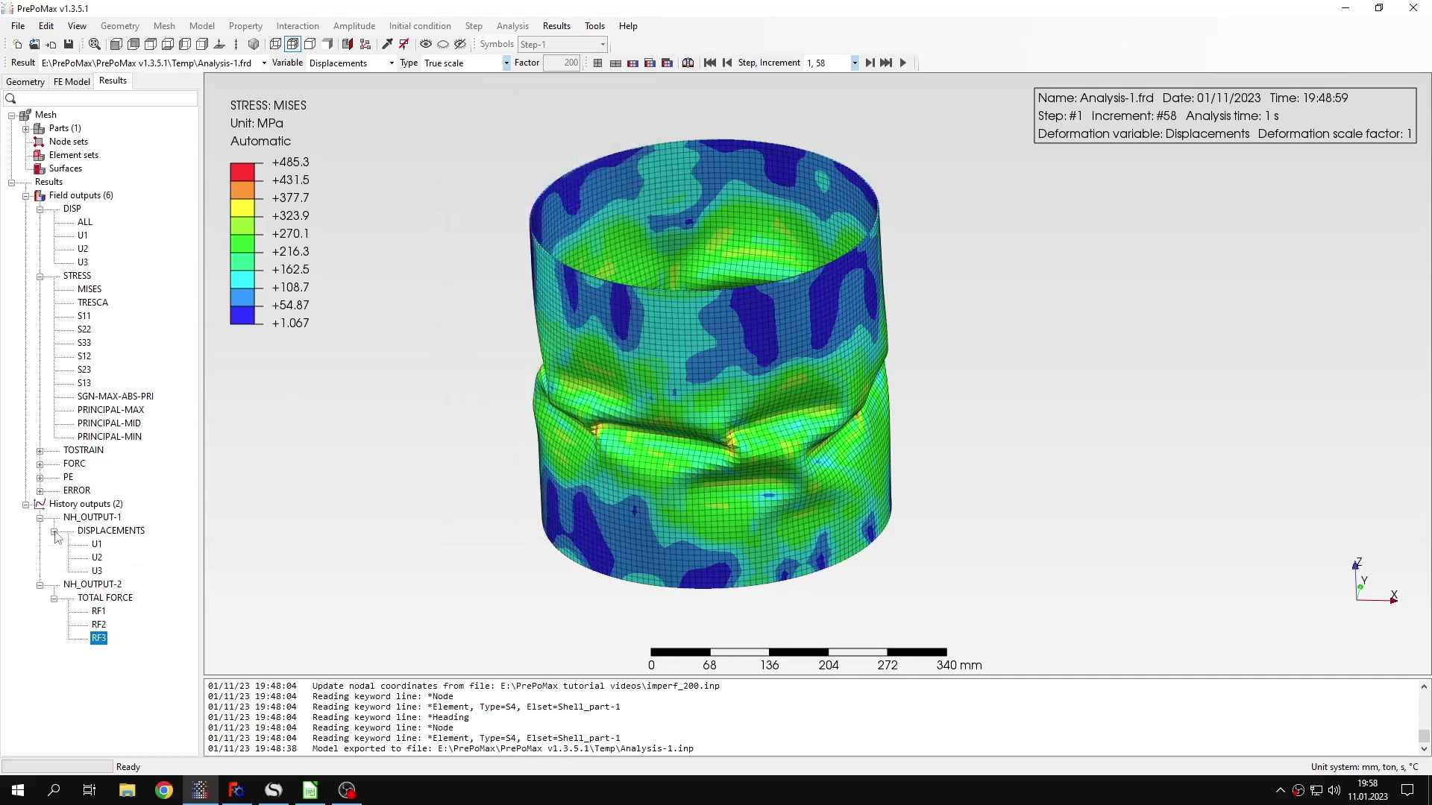
double_click(98, 571)
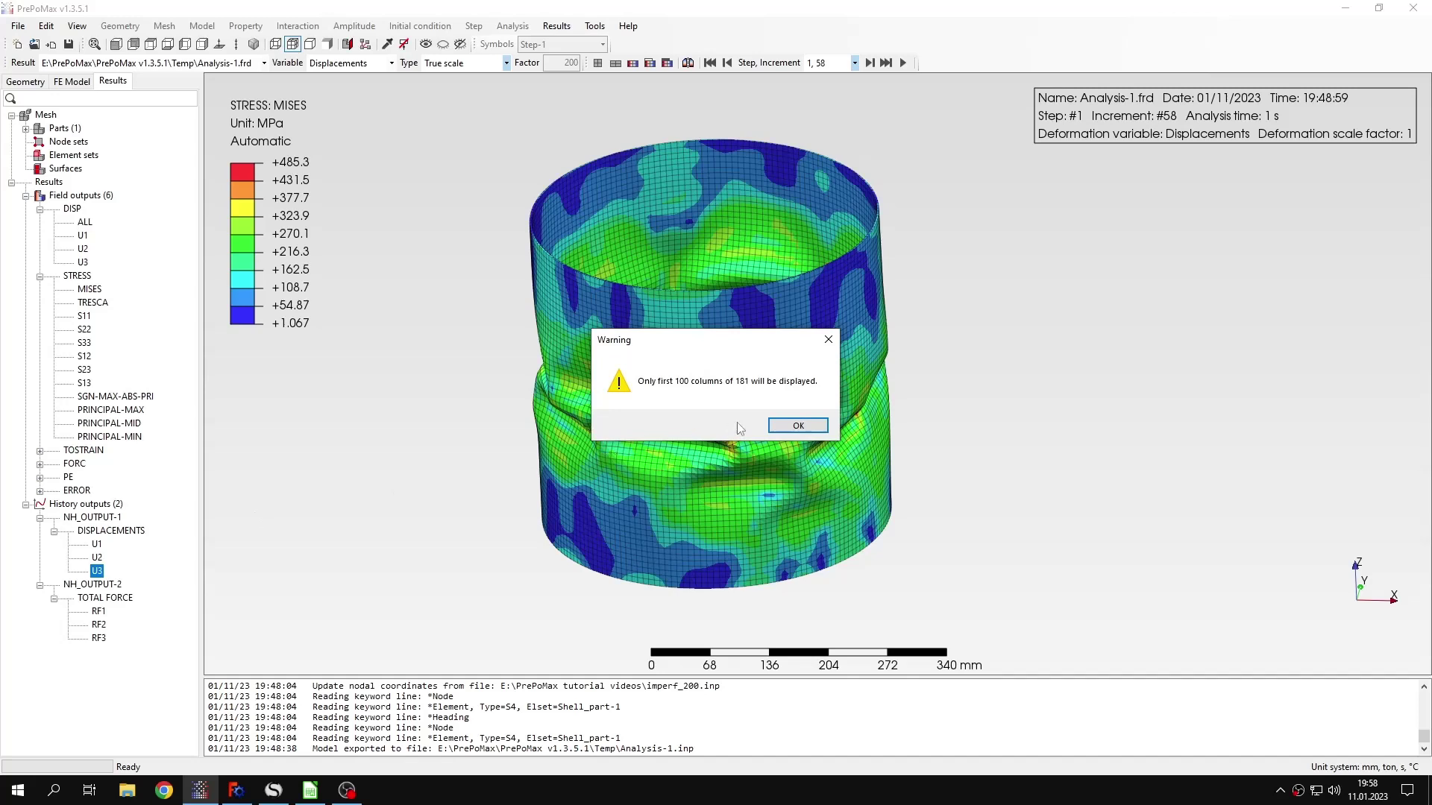
click(785, 431)
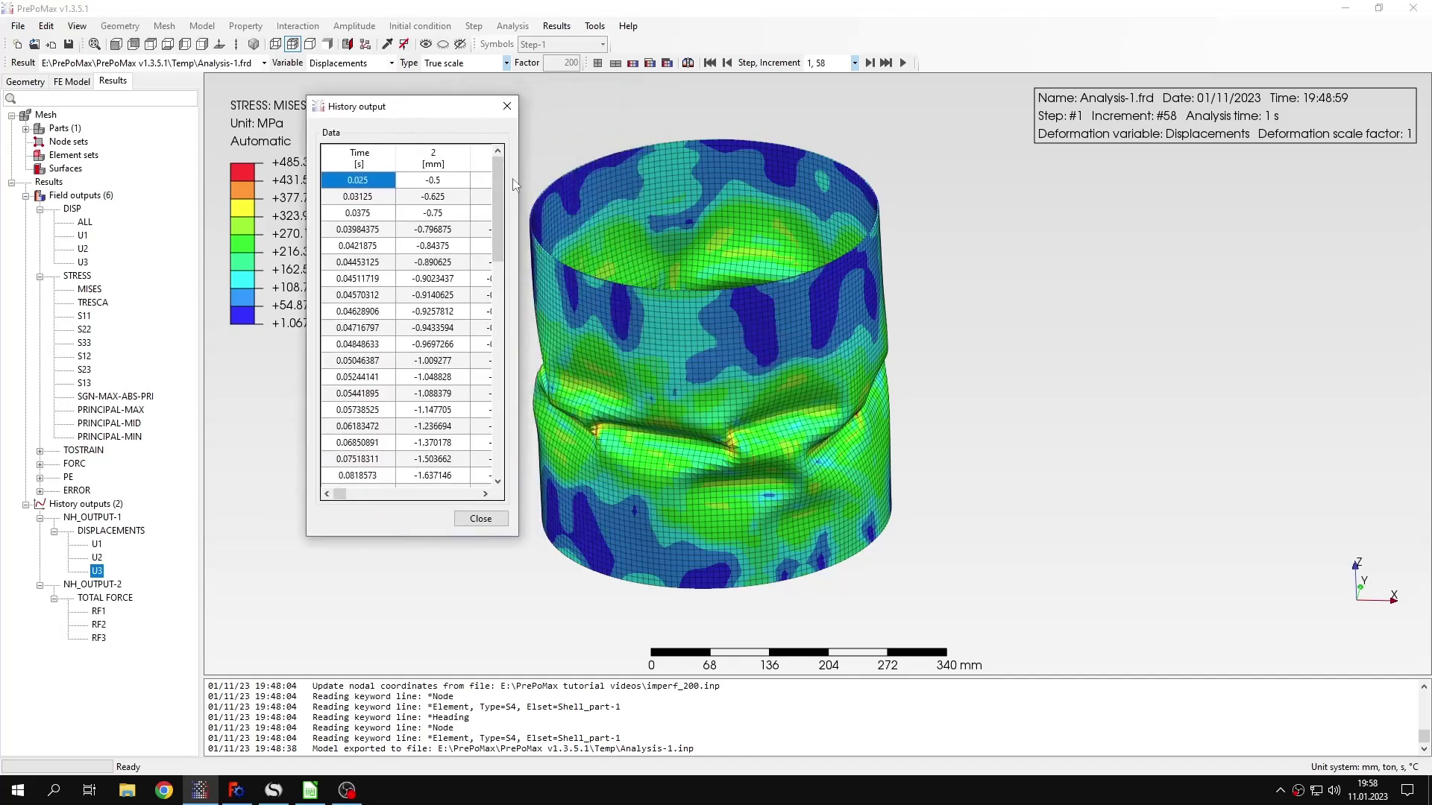
drag(520, 186, 890, 196)
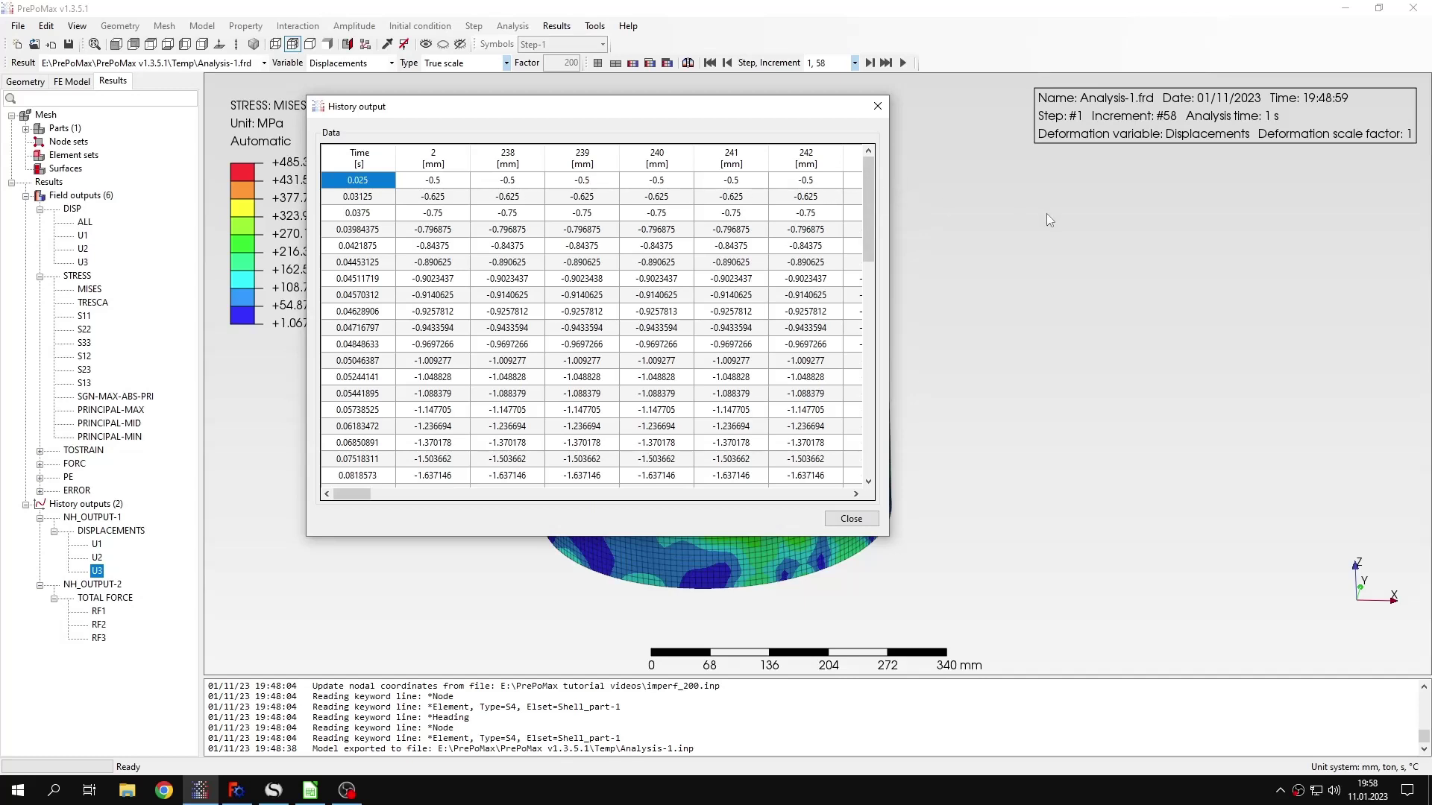
Select all U3 values of node 2 through time 1, view the copy and plot options, and close the displacement table.
click(452, 183)
drag(878, 202, 867, 417)
shift+click(440, 476)
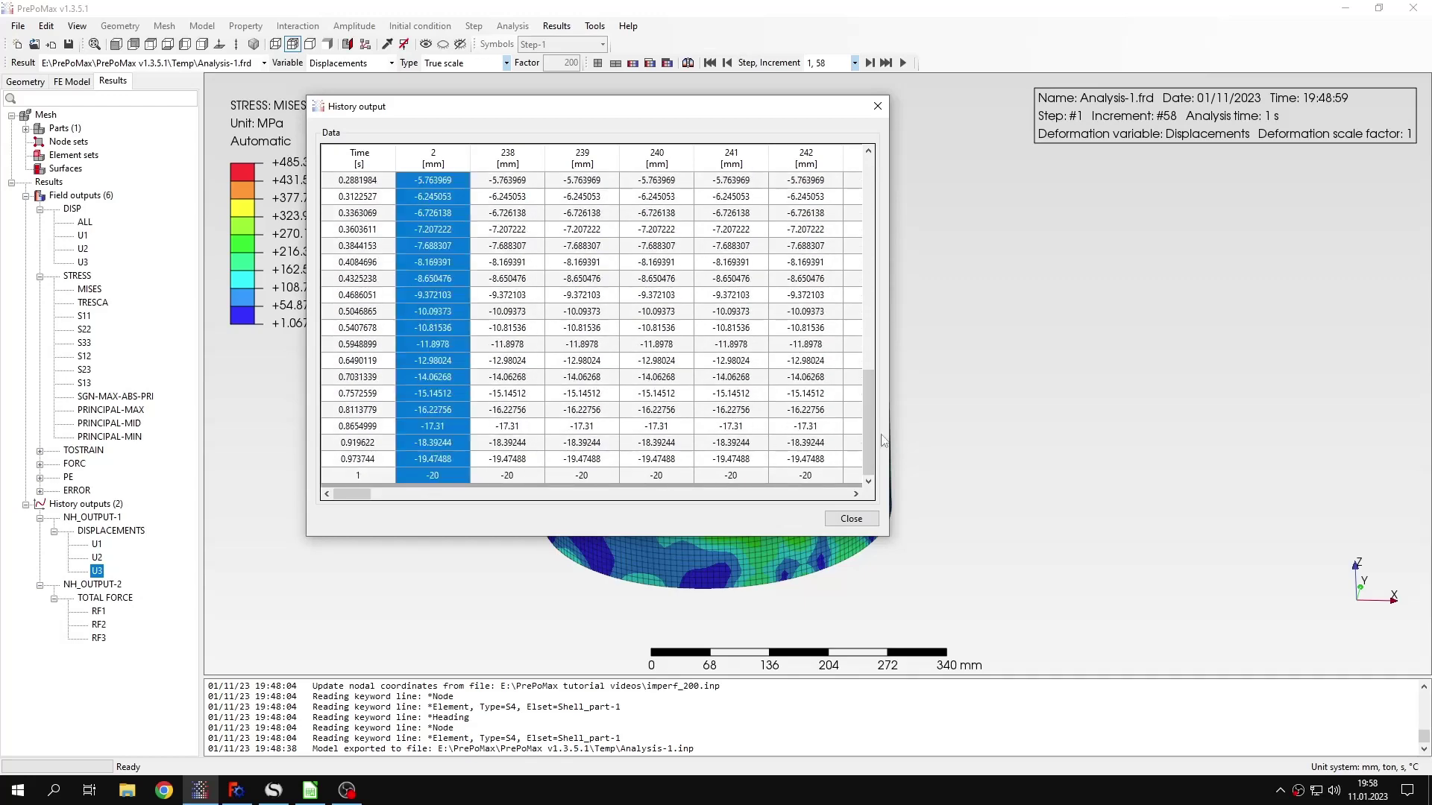
scroll(544, 295, up, 13)
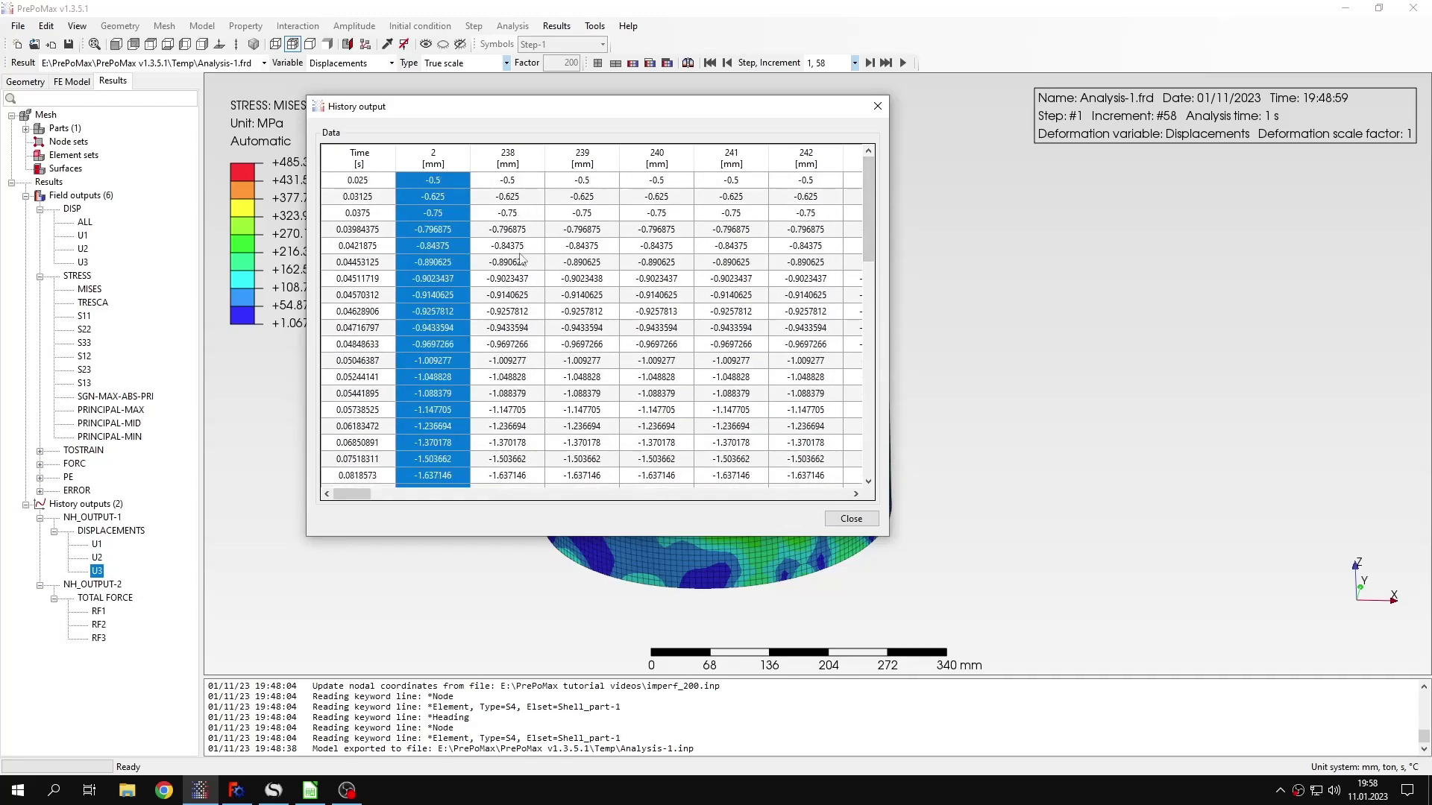
right_click(446, 221)
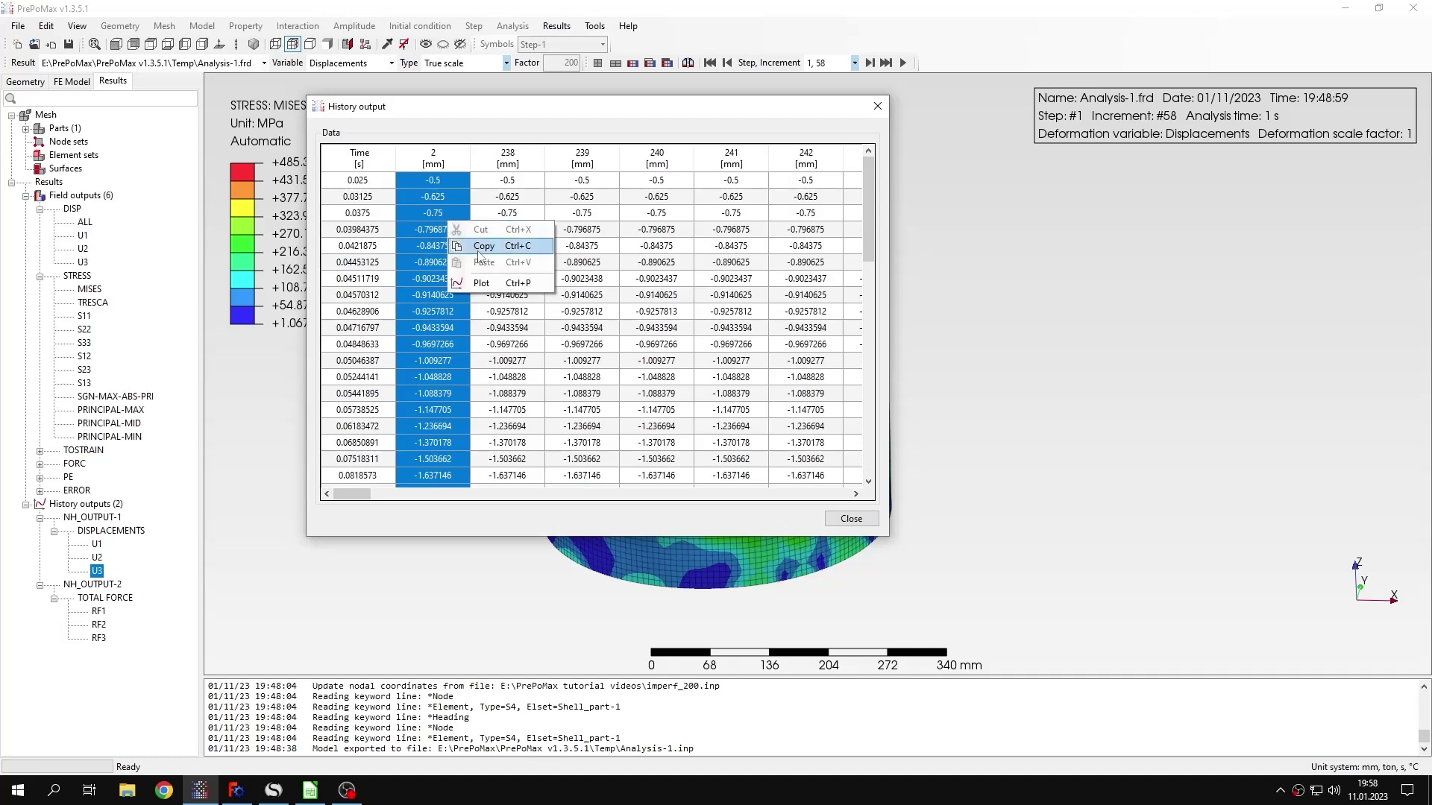
click(521, 117)
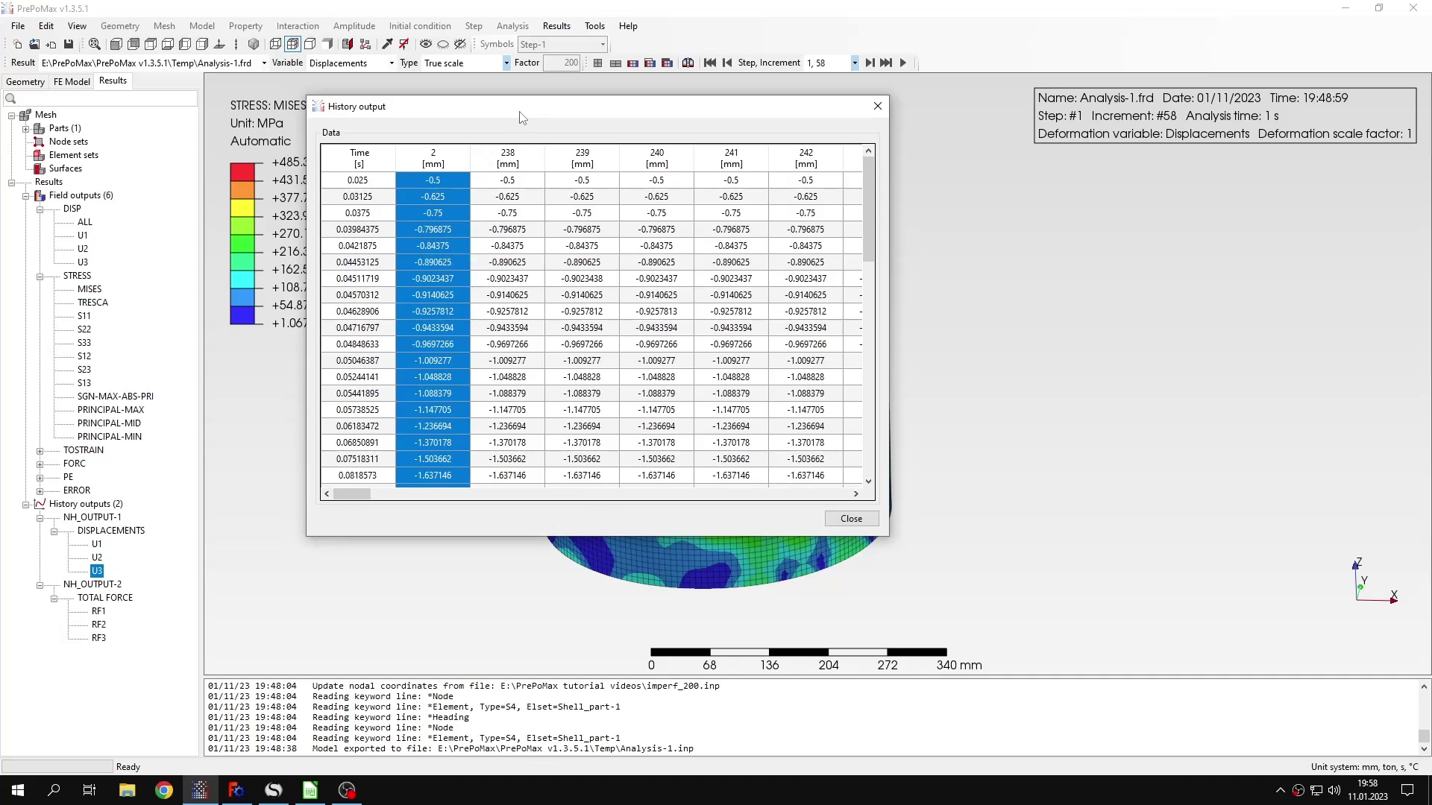
click(877, 109)
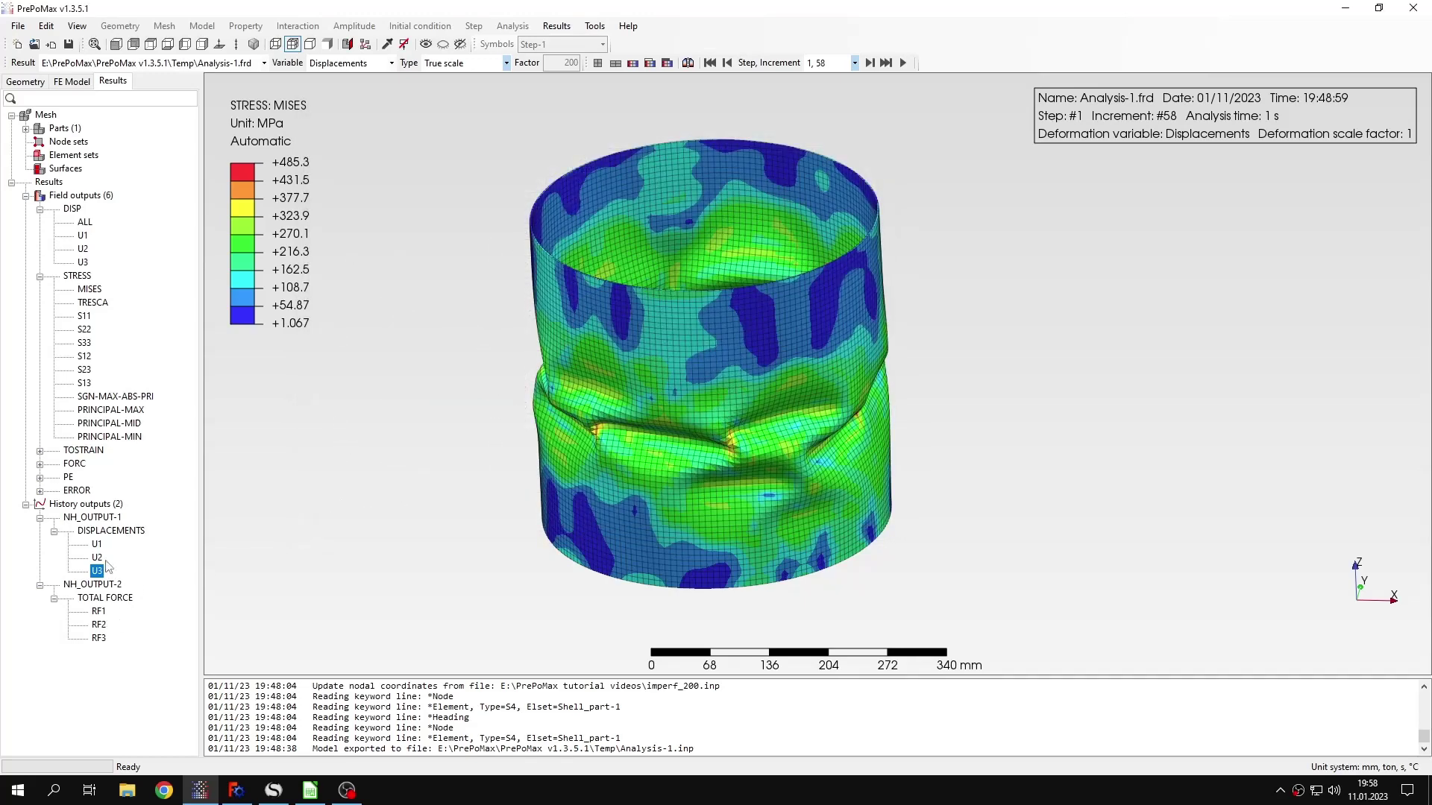
Switch to LibreOffice Calc to examine the force-displacement plot in Nonlinear buckling plot.ods, and return to the buckled cylinder in PrePoMax.
click(346, 516)
click(320, 793)
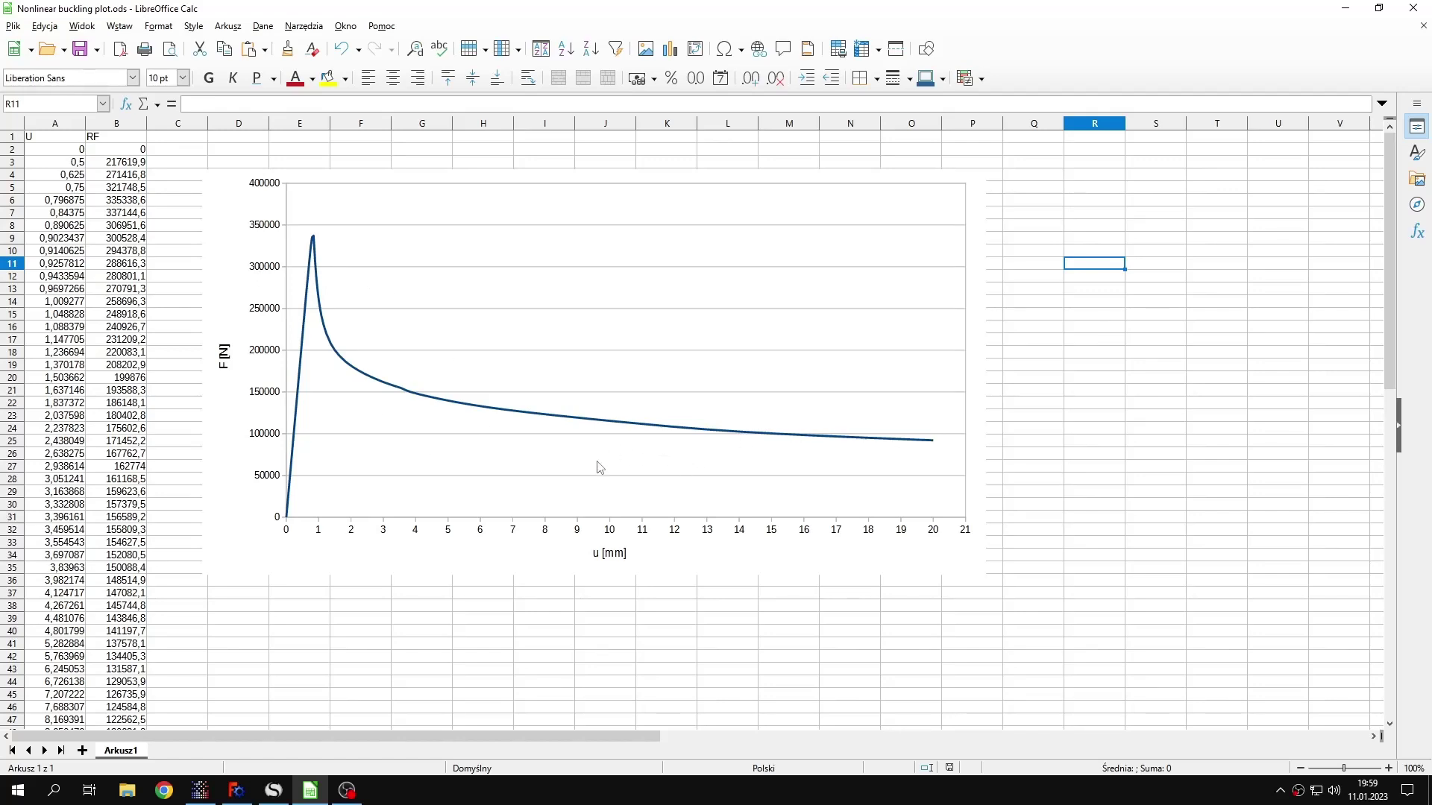
click(200, 790)
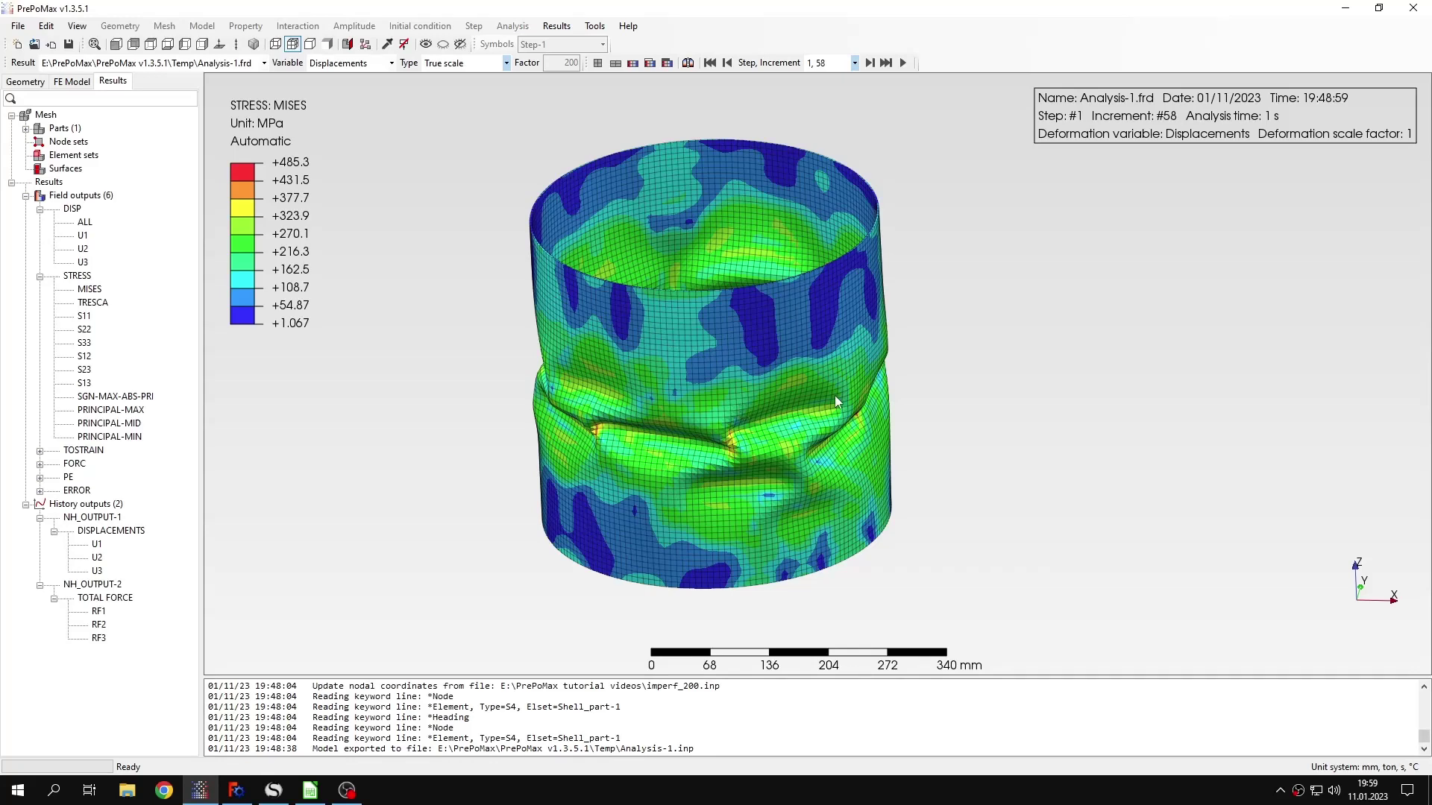
middle_drag(835, 395, 704, 379)
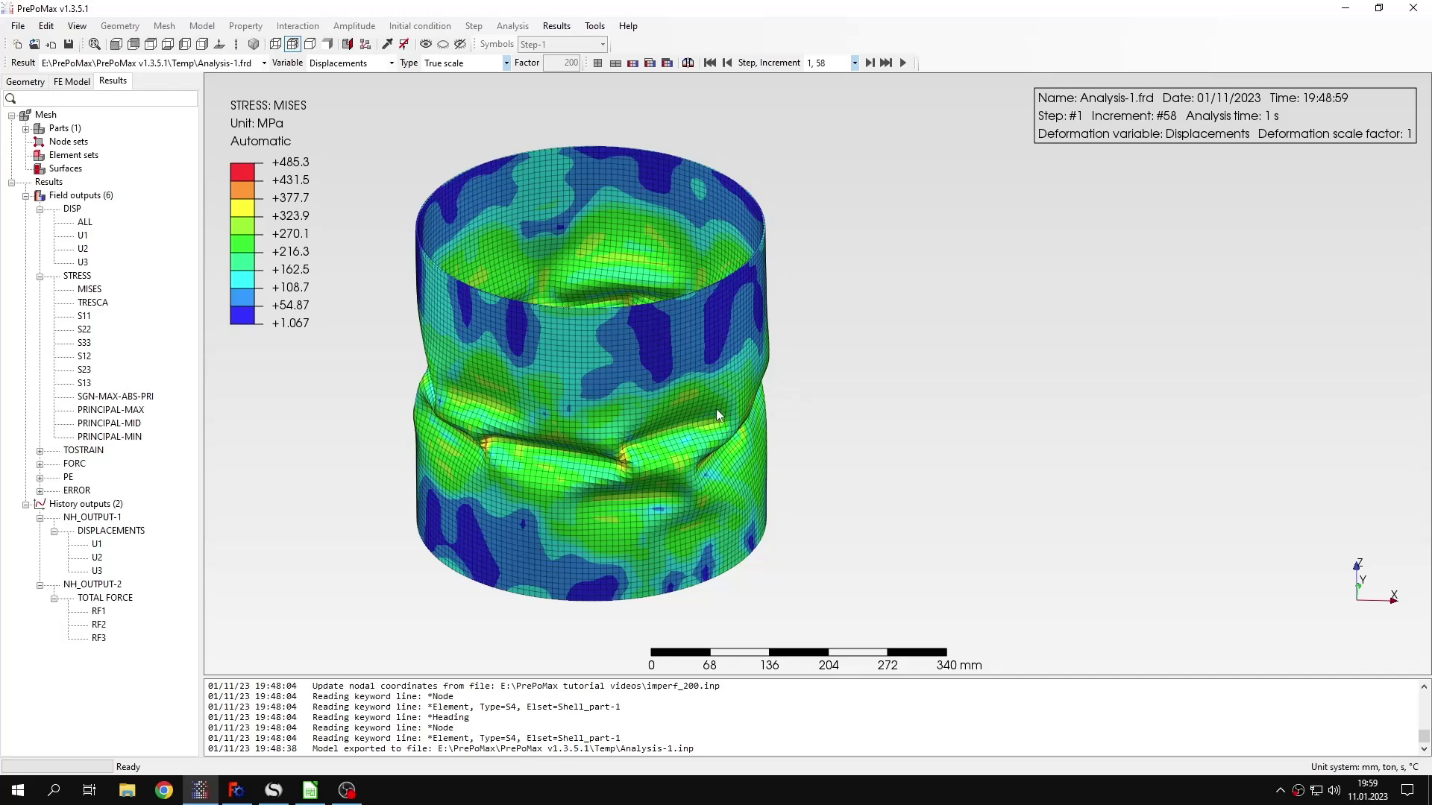
middle_drag(717, 414, 843, 402)
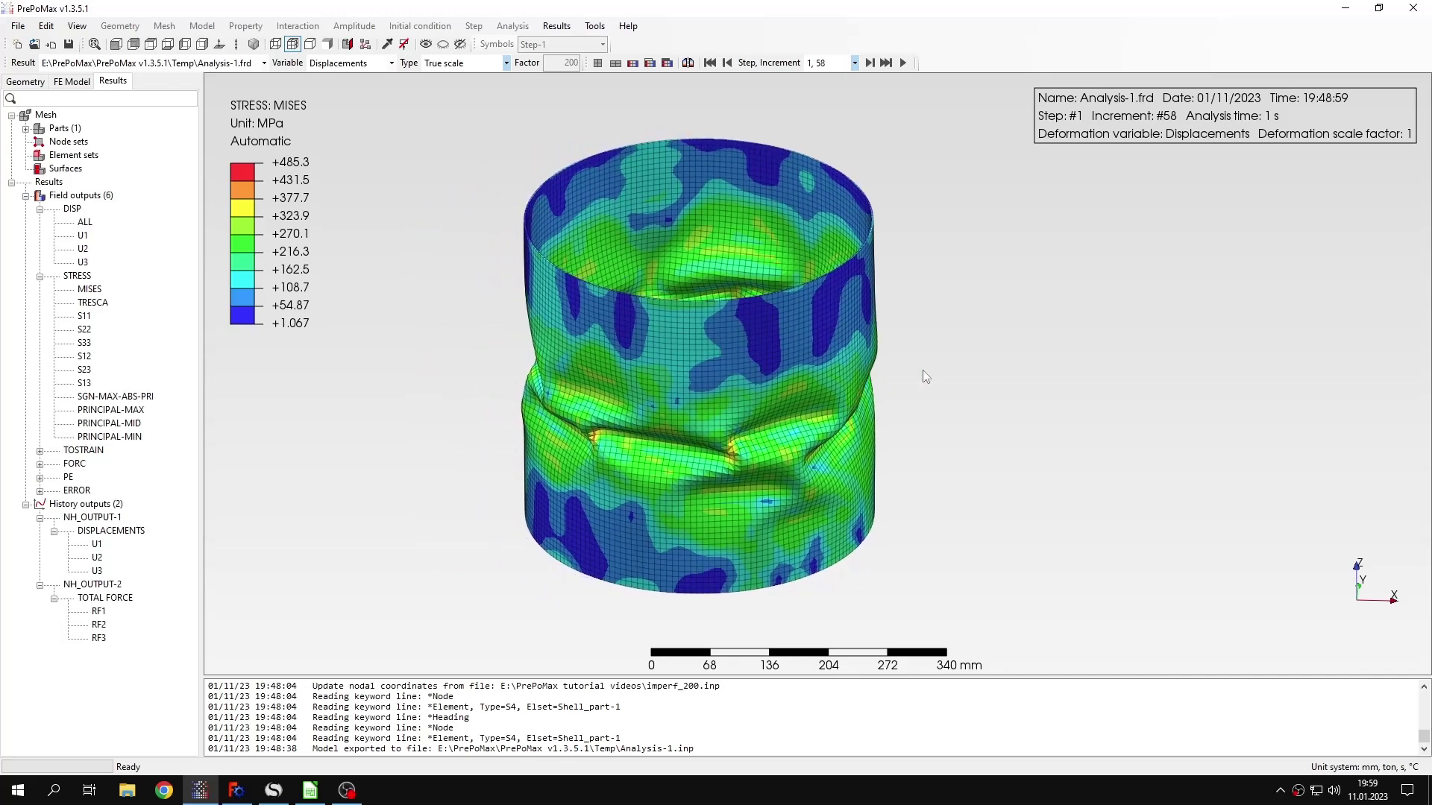